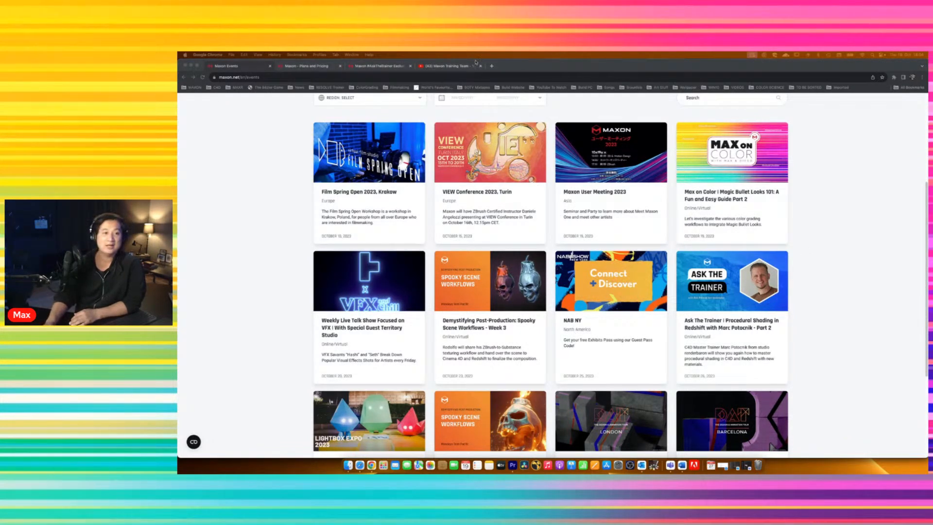
View the Maxon plans and pricing page and the #AskTheTrainer merchandise store page from its heading
click(308, 67)
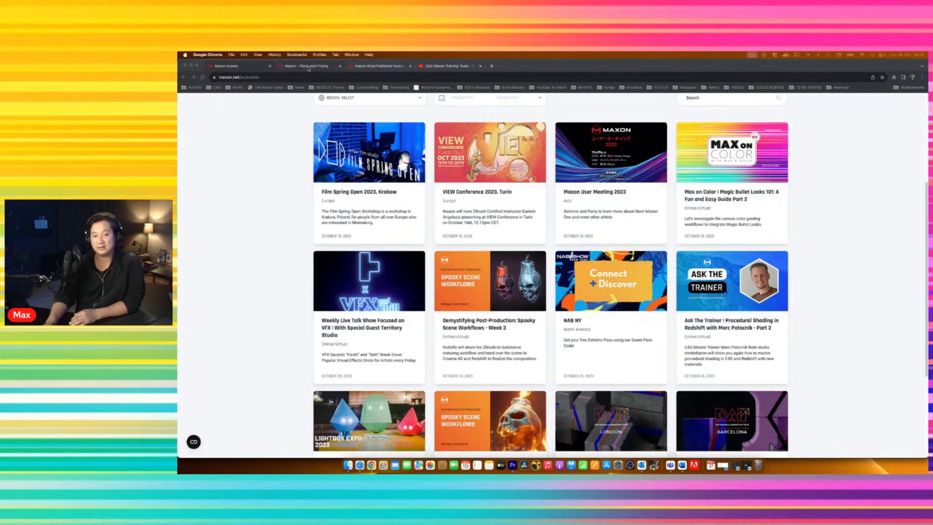
click(396, 66)
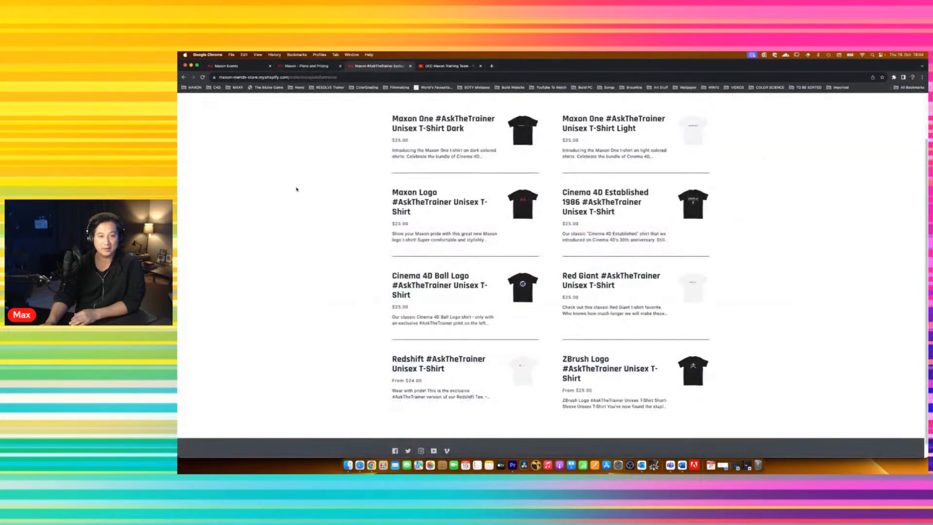
scroll(288, 195, up, 2)
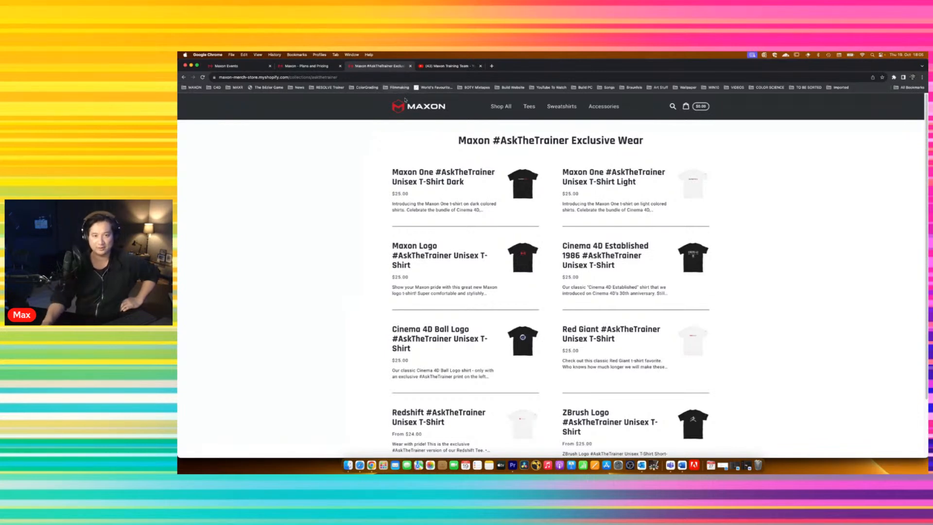
View the Max On Color playlist among the Maxon Training Team channel's created playlists on YouTube, then go back
click(443, 66)
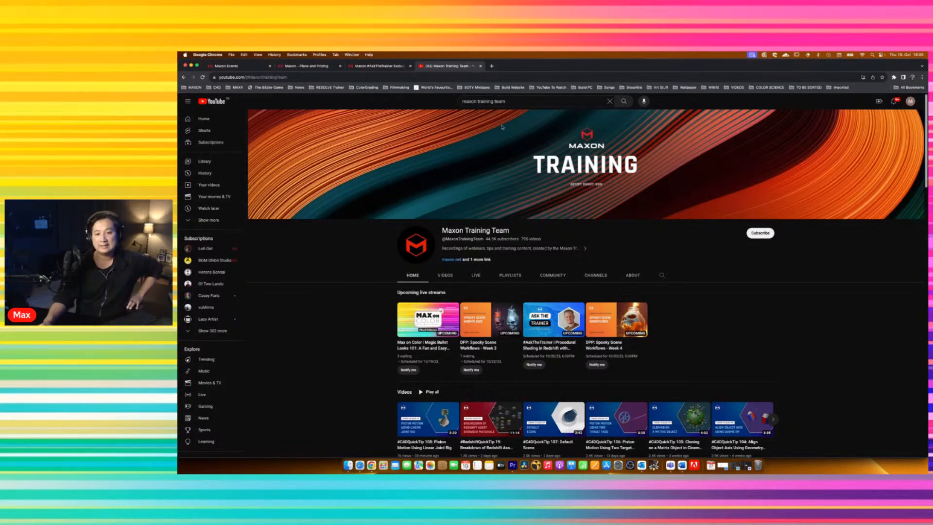
click(517, 277)
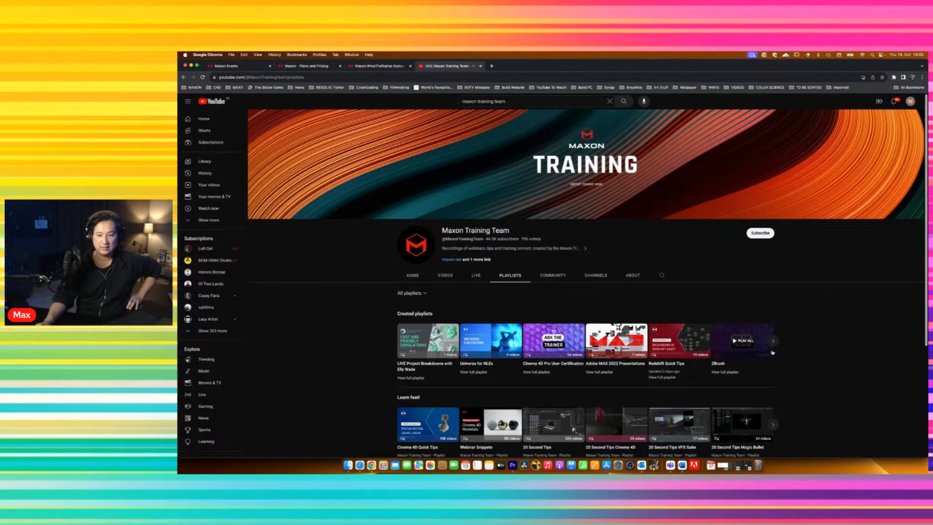
click(773, 341)
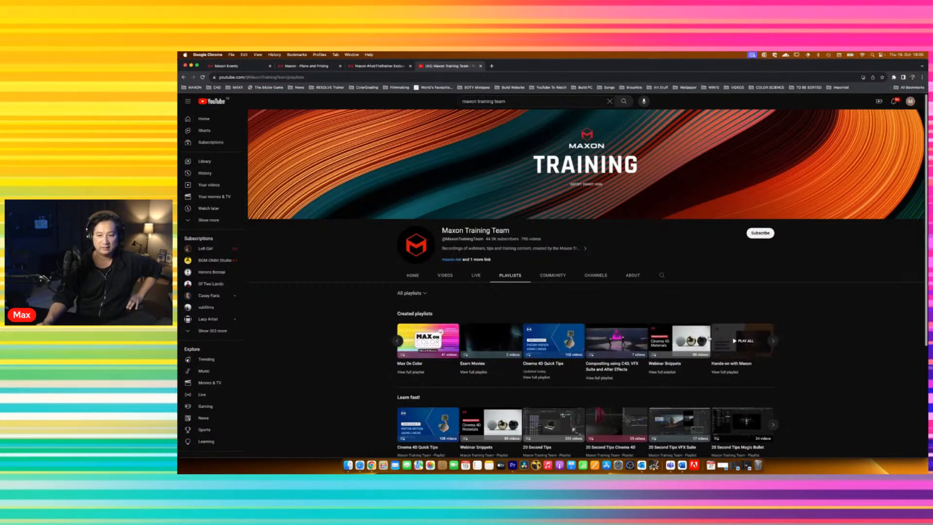
click(417, 372)
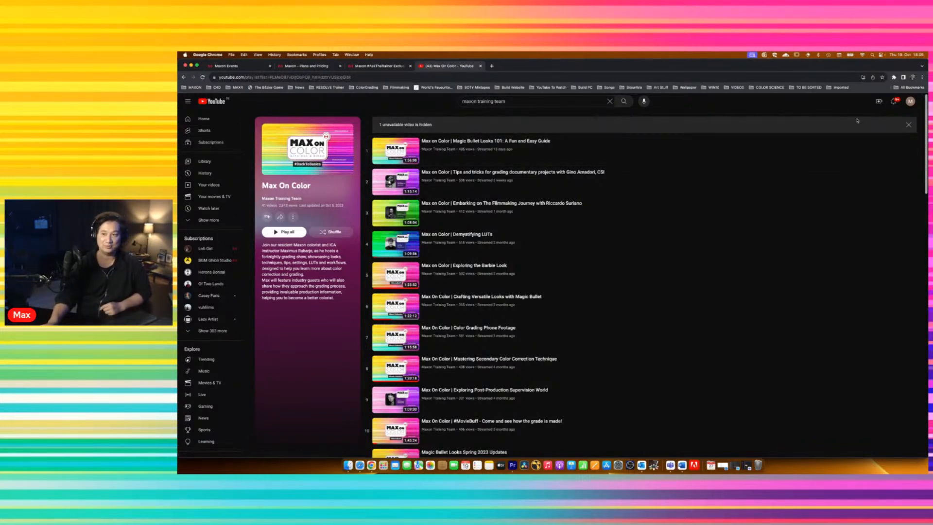
click(184, 77)
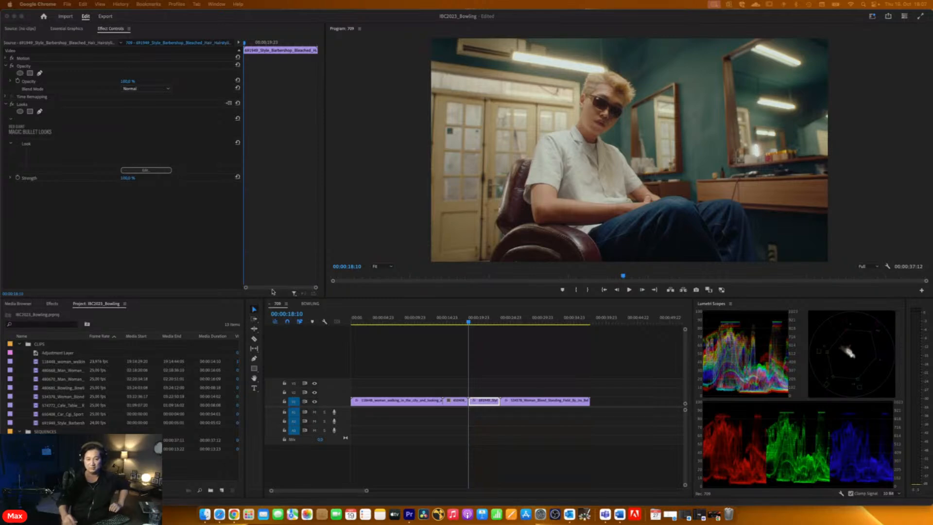
Switch to Premiere Pro, fit the 709 sequence in the timeline and scrub through its field, barbershop and city clips
click(362, 324)
key(backslash)
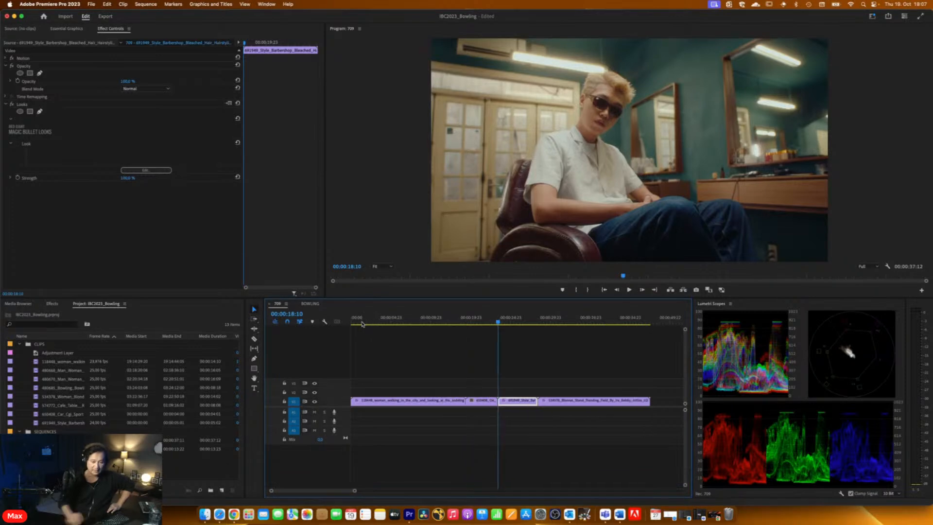
drag(369, 326, 594, 319)
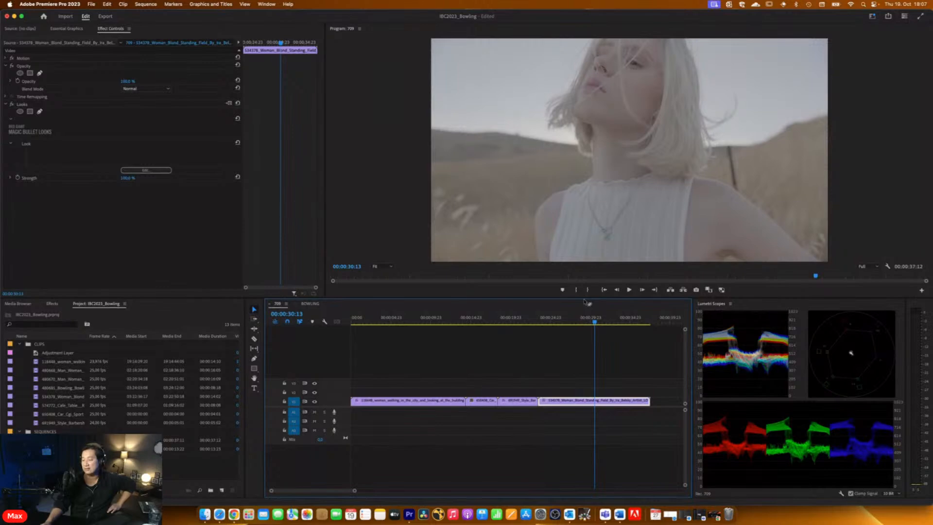
drag(596, 322, 530, 327)
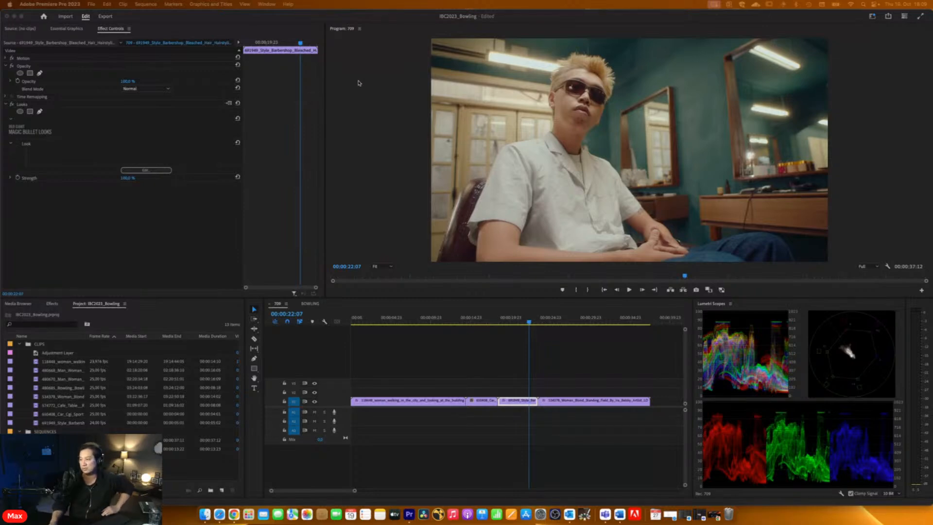
click(377, 323)
drag(382, 324, 381, 344)
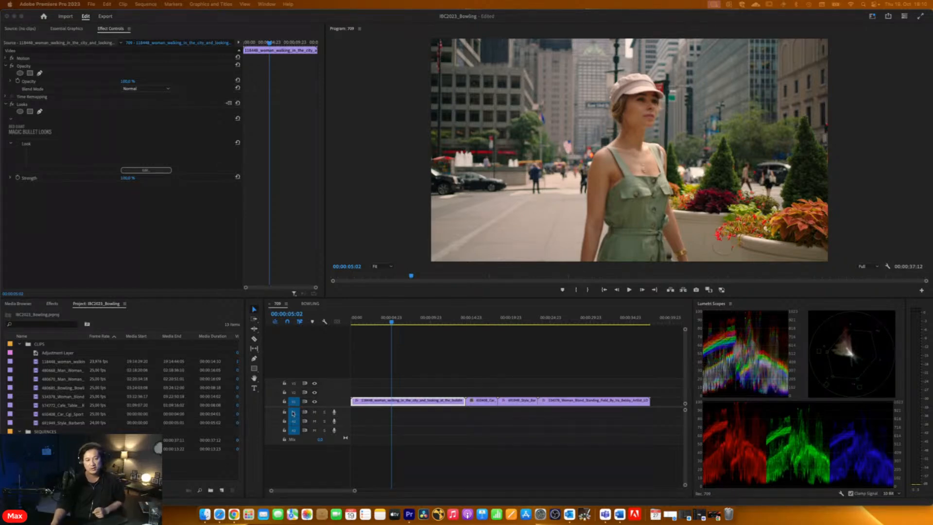
Open the BOWLING sequence and strip the applied effects, including Looks, from its adjustment layer
click(309, 304)
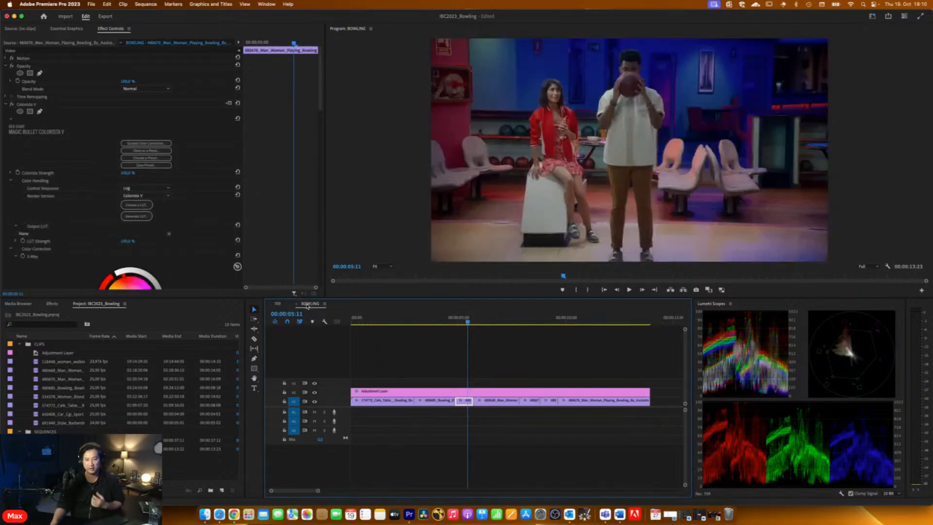
click(480, 392)
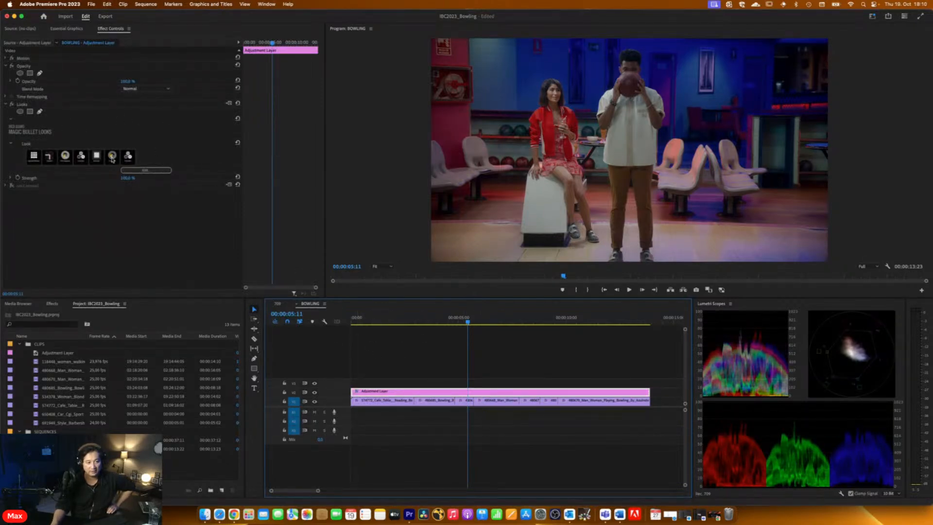
click(19, 105)
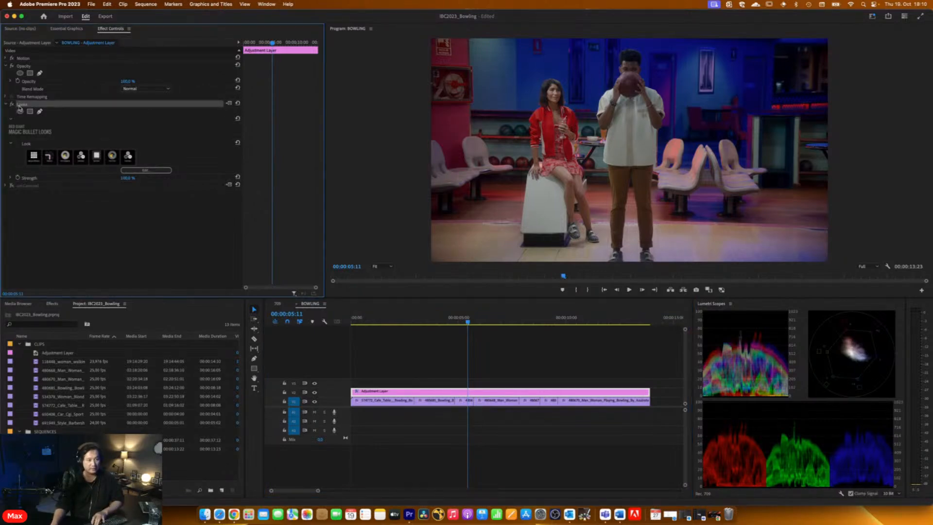
key(Delete)
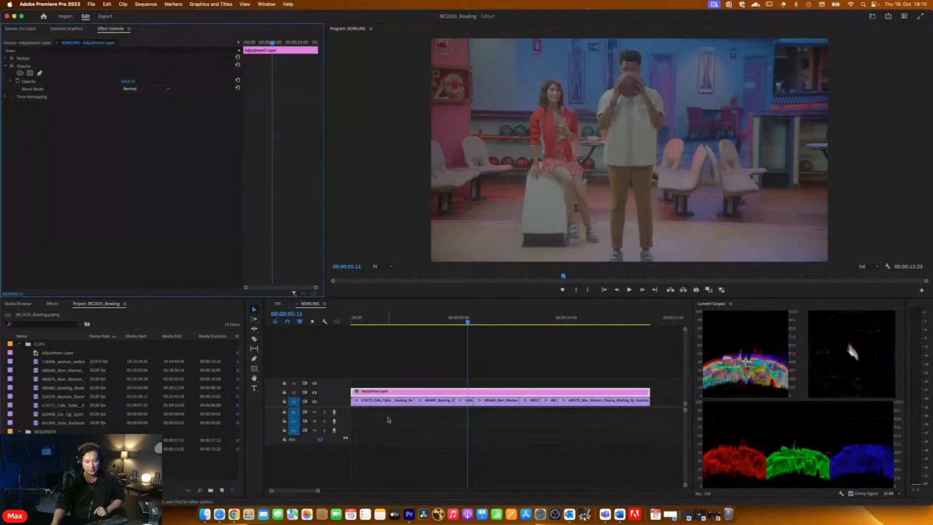
Remove the Colorista V effect from the clip of the man holding the bowling ball and park the playhead at 00:00:05:06
click(466, 402)
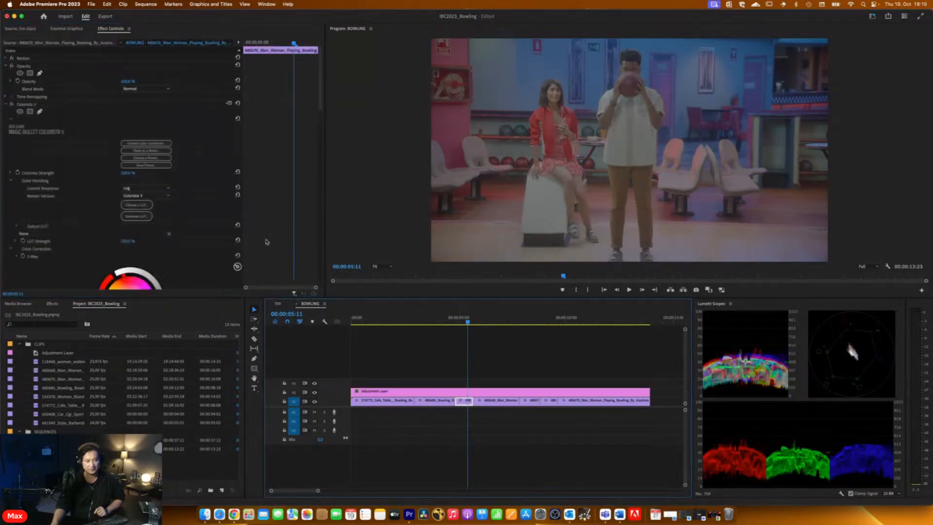
click(19, 104)
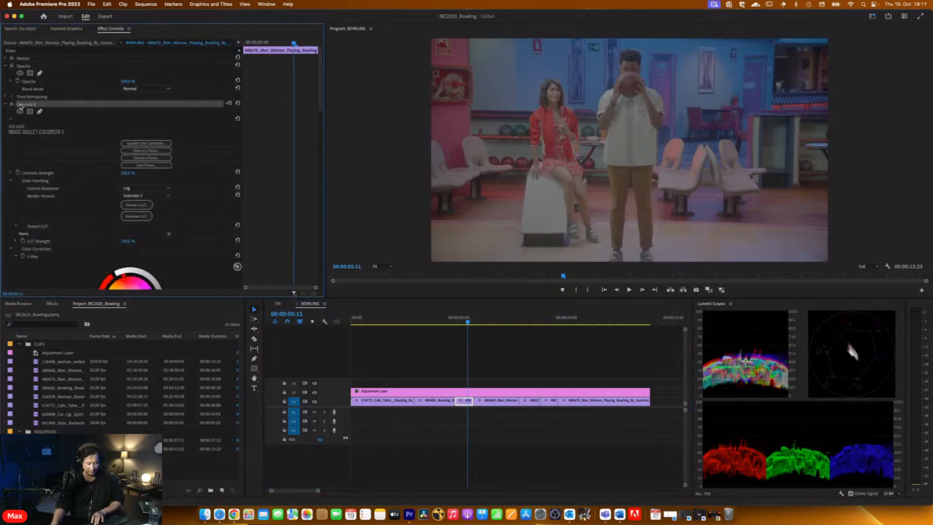
key(Delete)
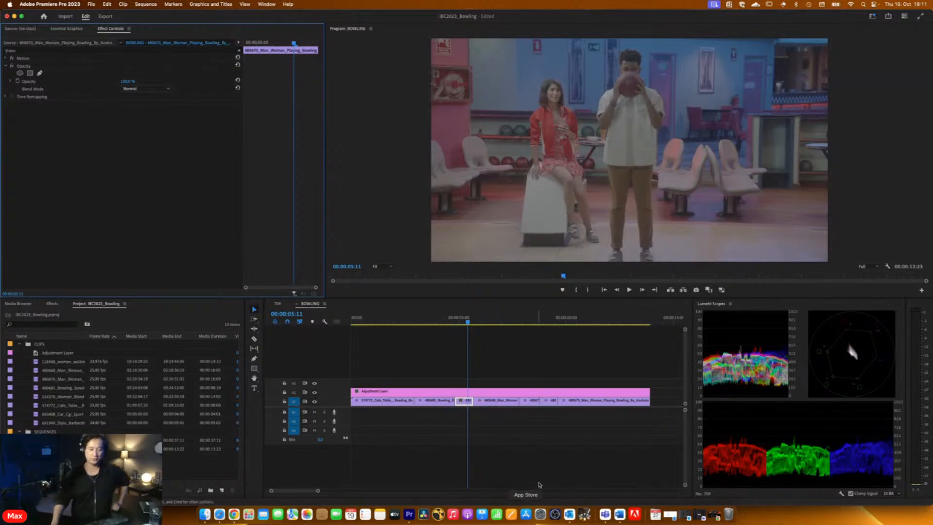
click(463, 321)
mouse_move(463, 321)
mouse_down()
mouse_move(375, 324)
mouse_move(462, 324)
mouse_move(465, 333)
mouse_up()
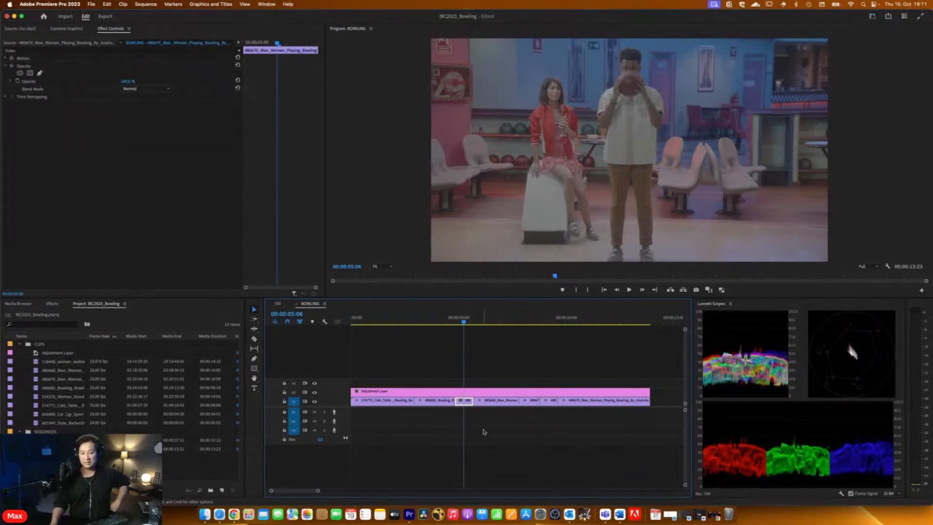
Search the effects for "bullet" and apply the Magic Bullet Looks effect to the BOWLING adjustment layer
click(436, 394)
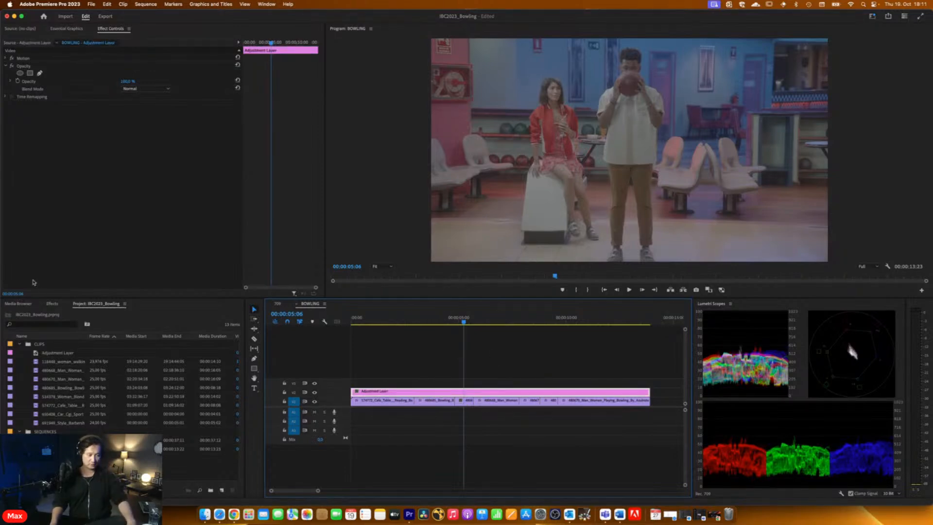
click(51, 307)
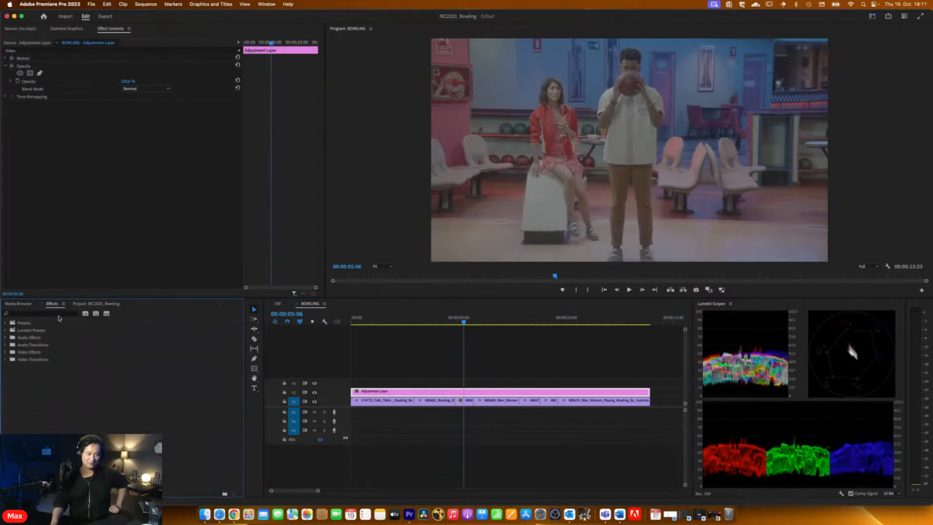
click(58, 315)
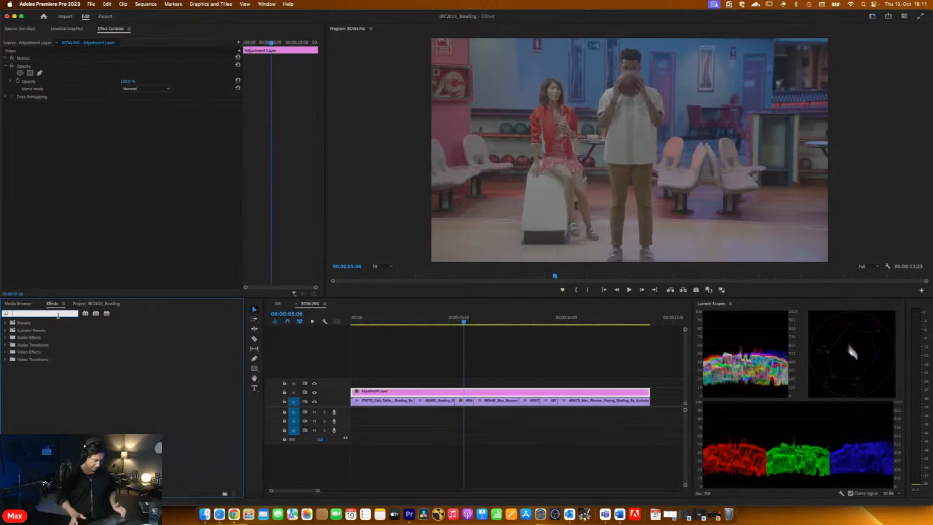
text(bullet)
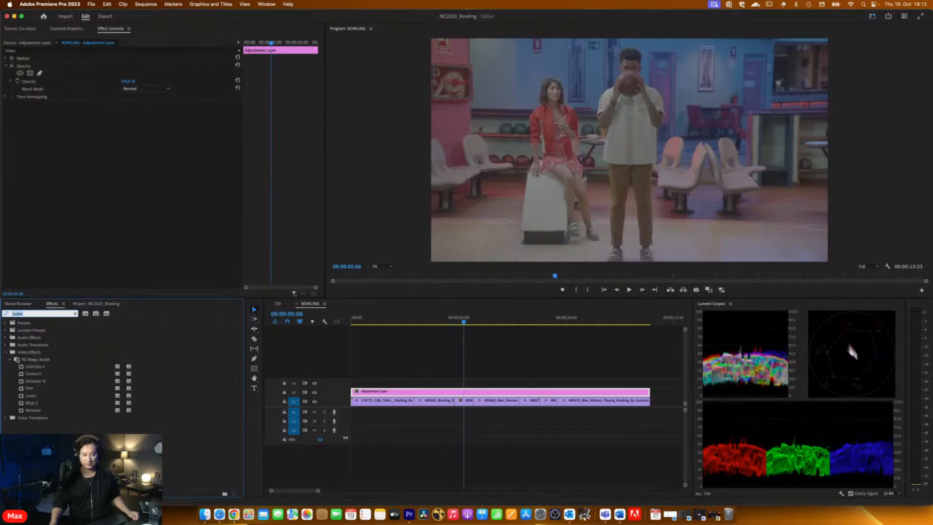
click(32, 396)
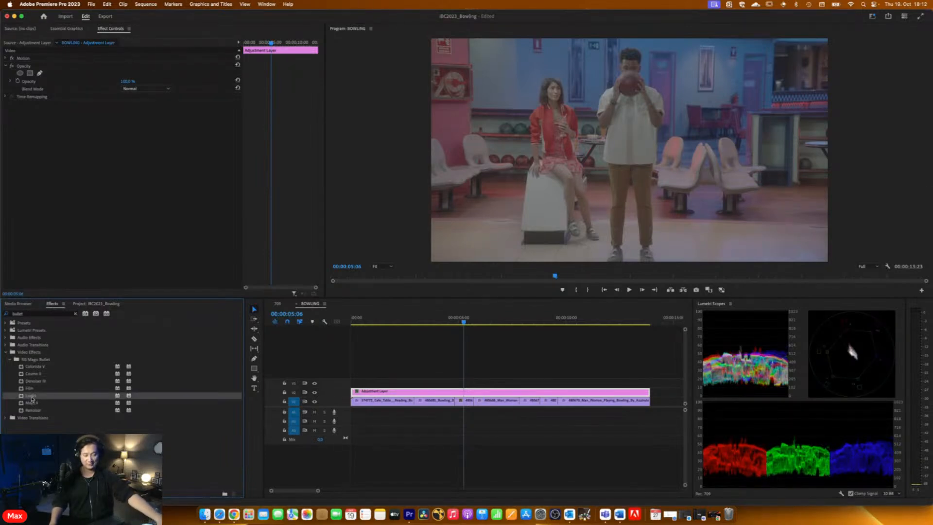
click(475, 392)
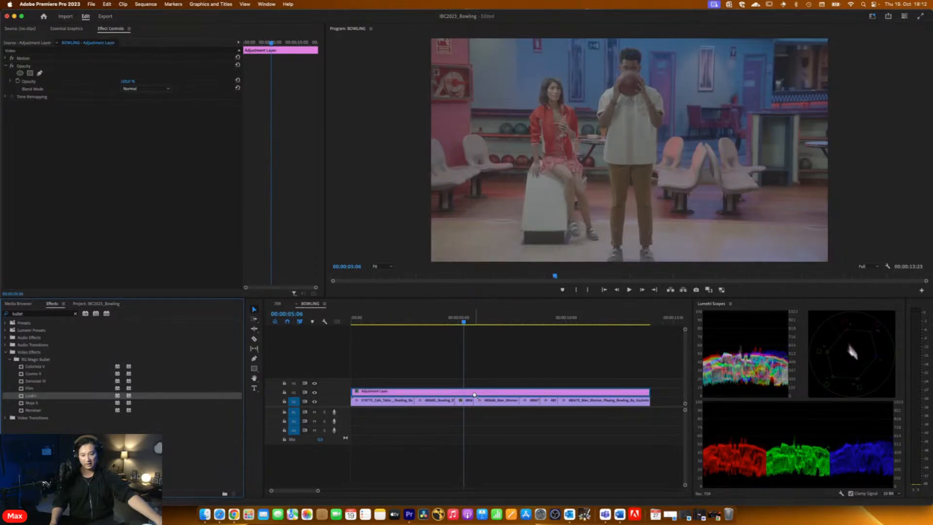
drag(475, 395, 475, 395)
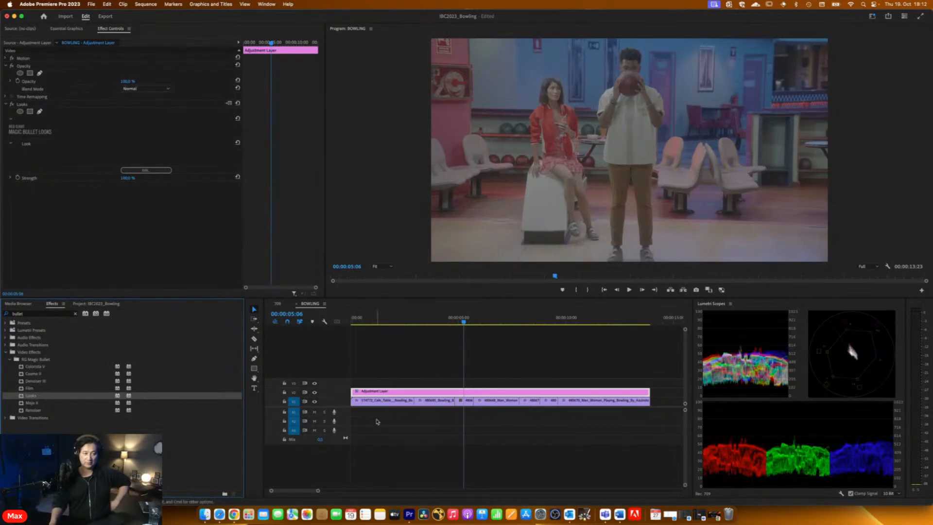
Open the adjustment layer's look in the Magic Bullet Looks editor and set its color management mode to OpenColorIO - ACES
click(145, 170)
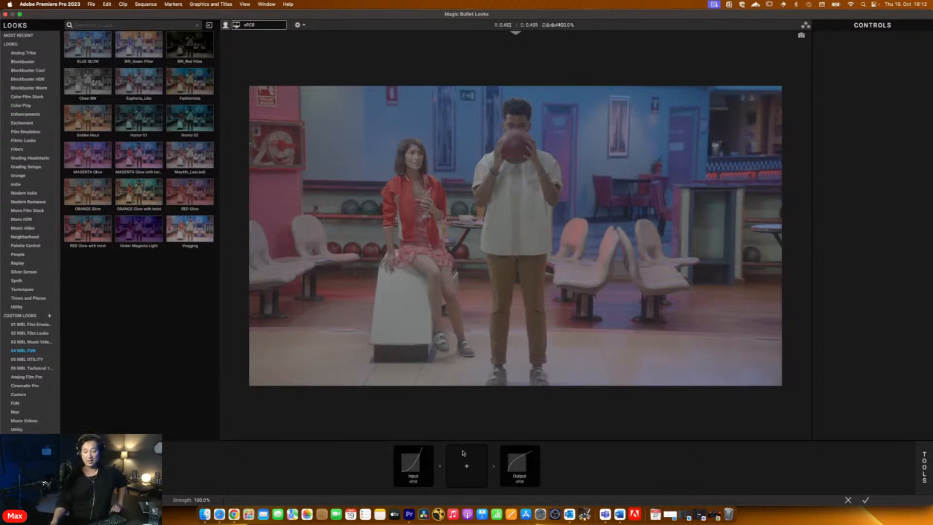
click(417, 468)
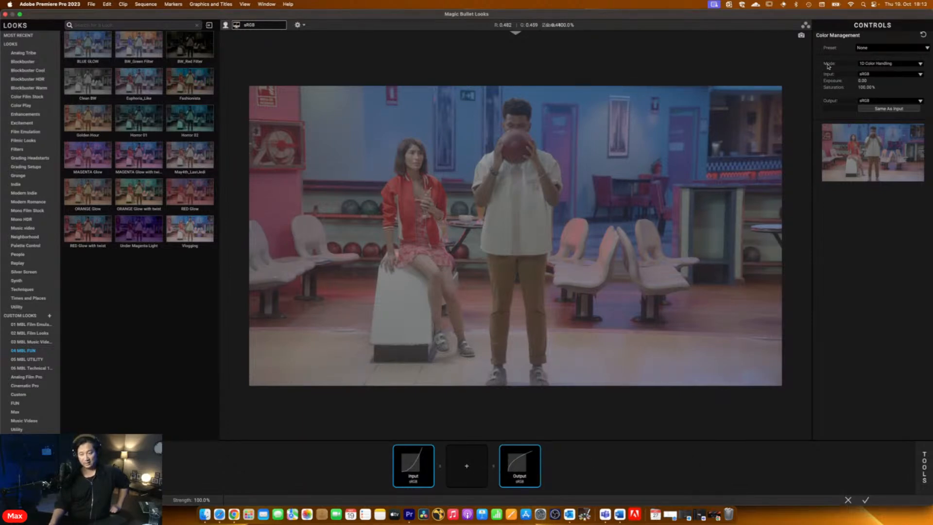
click(883, 65)
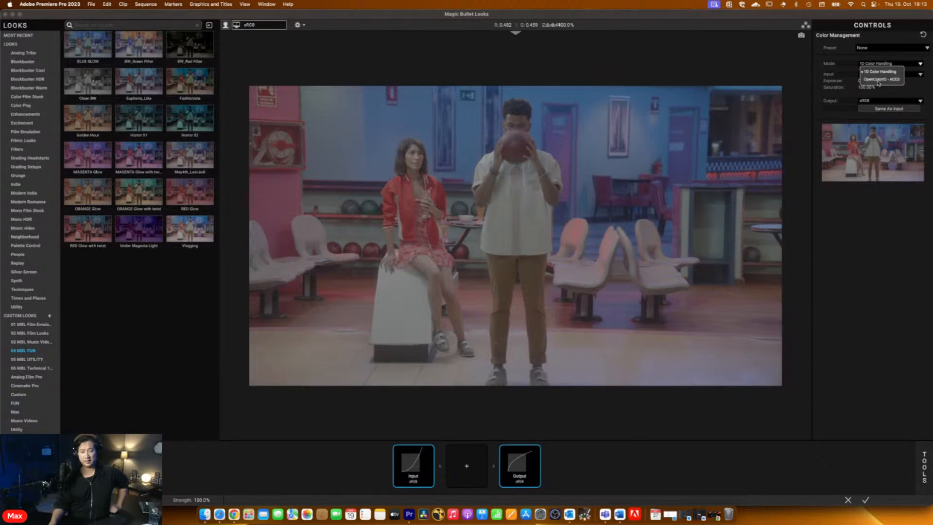
click(878, 80)
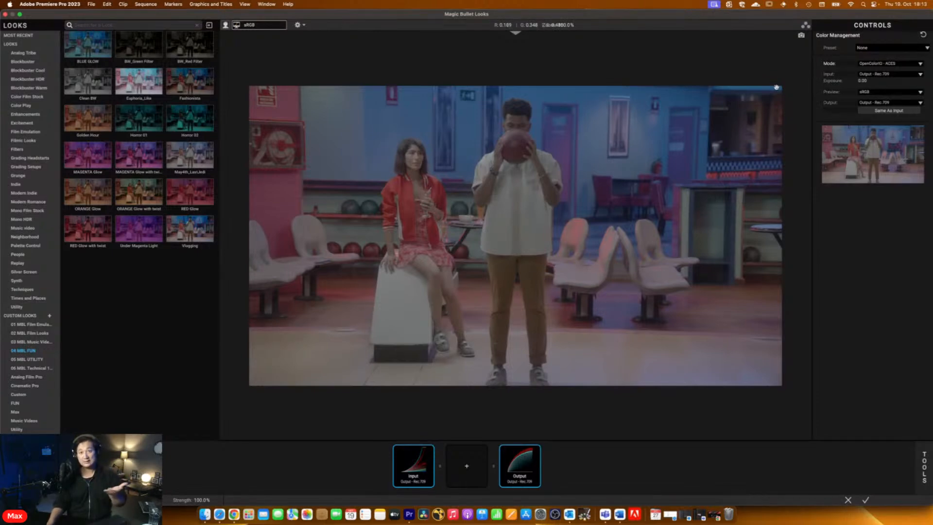
Set the color management input to ARRI V3 LogC (EI800) - Wide Gamut
click(882, 75)
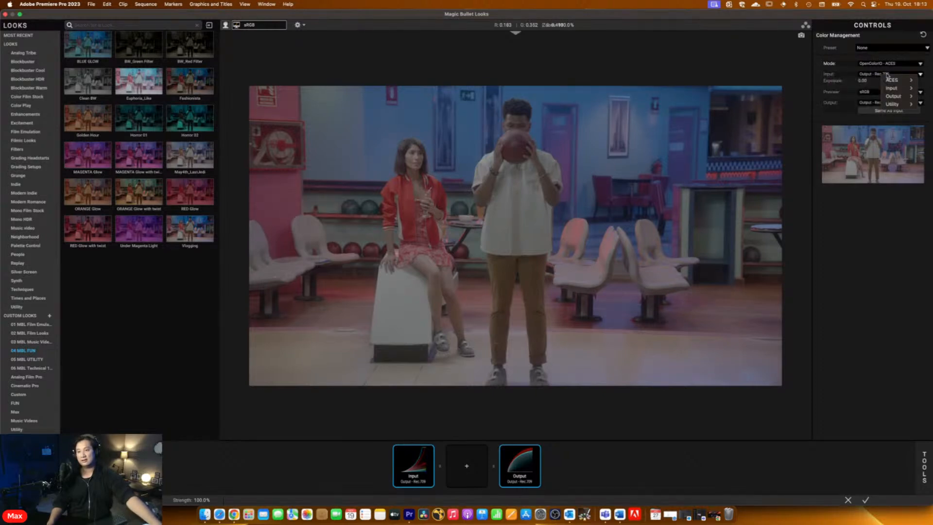
mouse_move(892, 88)
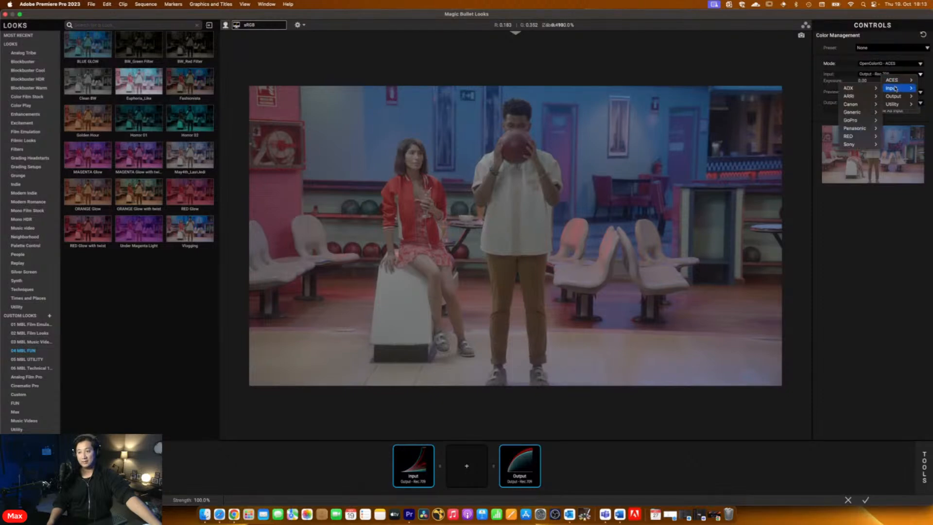
mouse_move(852, 100)
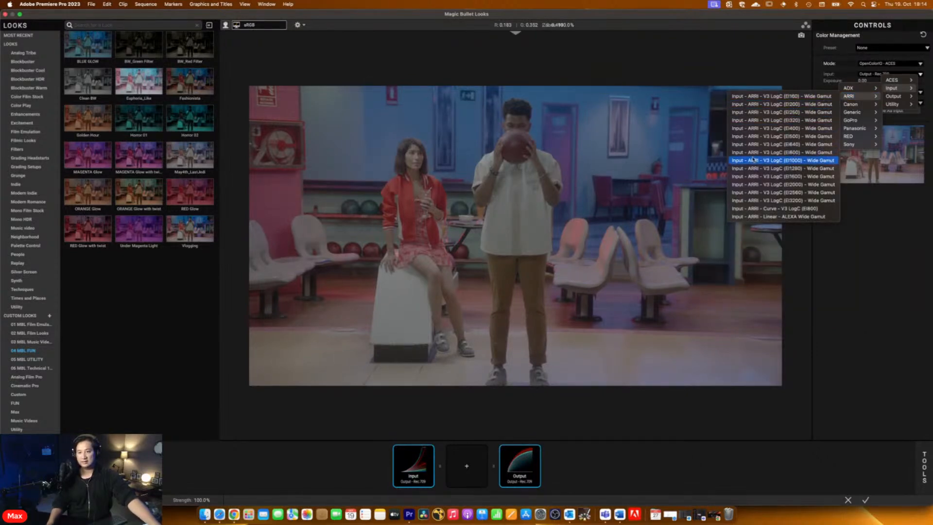
click(791, 153)
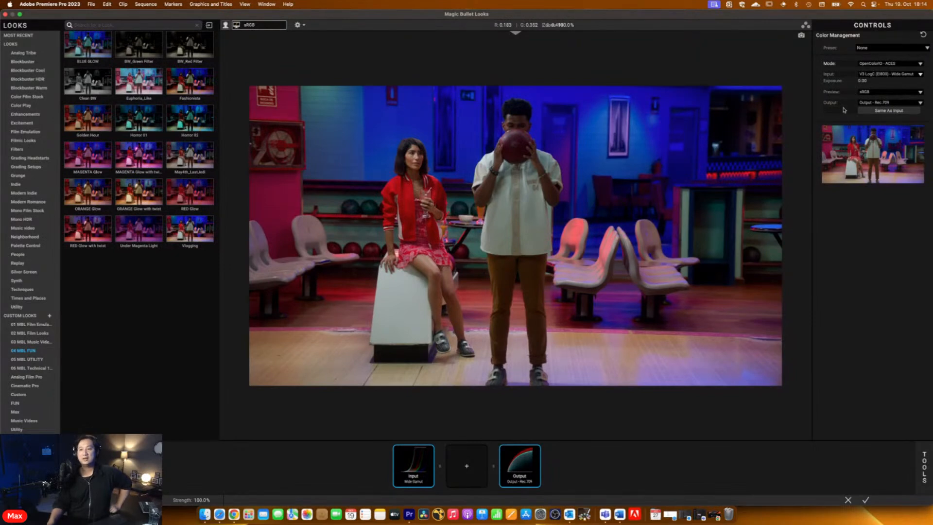
Review the available output color spaces and set the color management preview to Rec.709
click(869, 104)
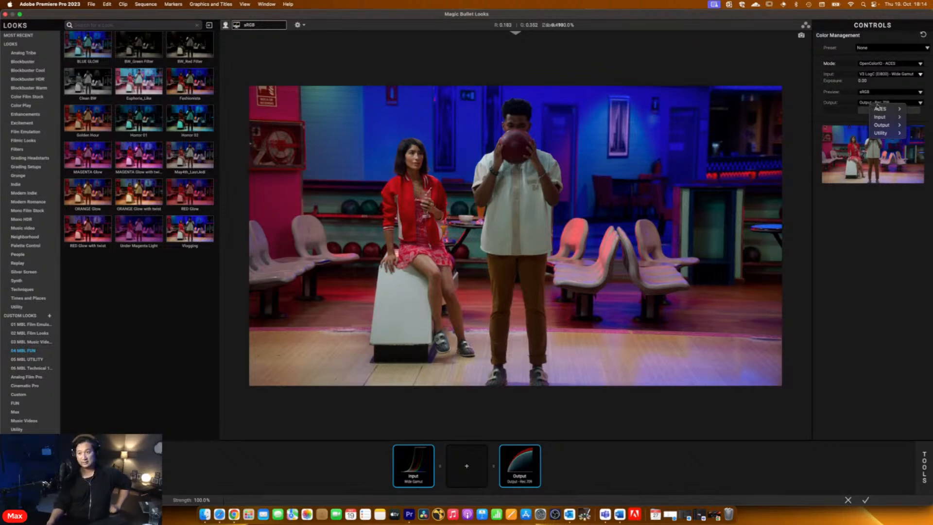
mouse_move(882, 125)
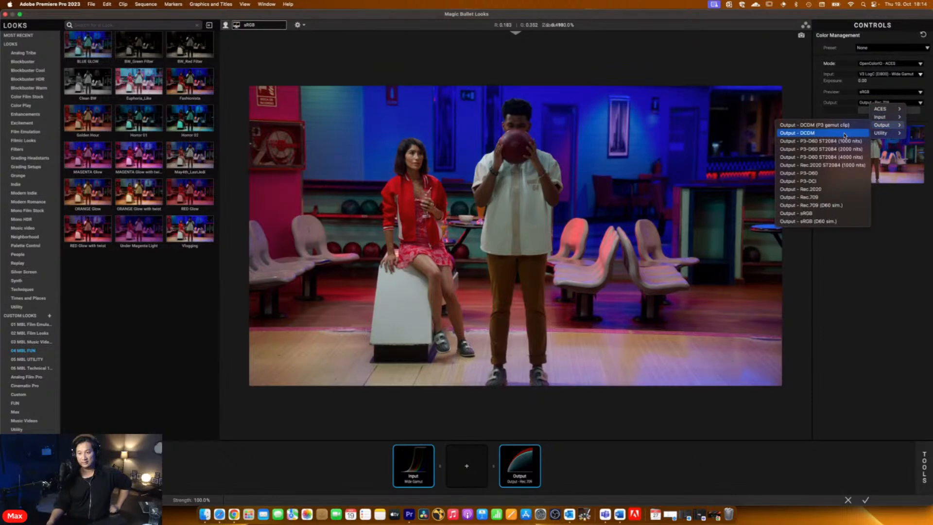
click(823, 110)
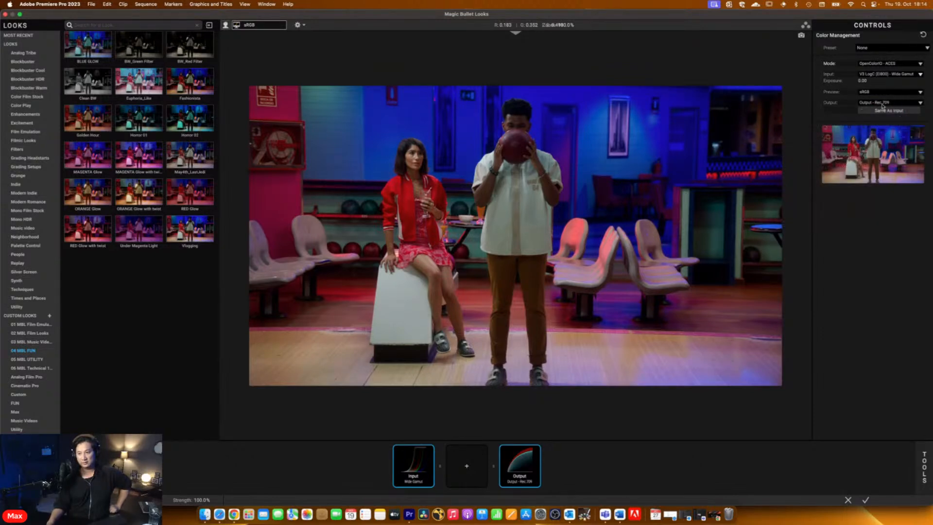
click(253, 28)
click(252, 28)
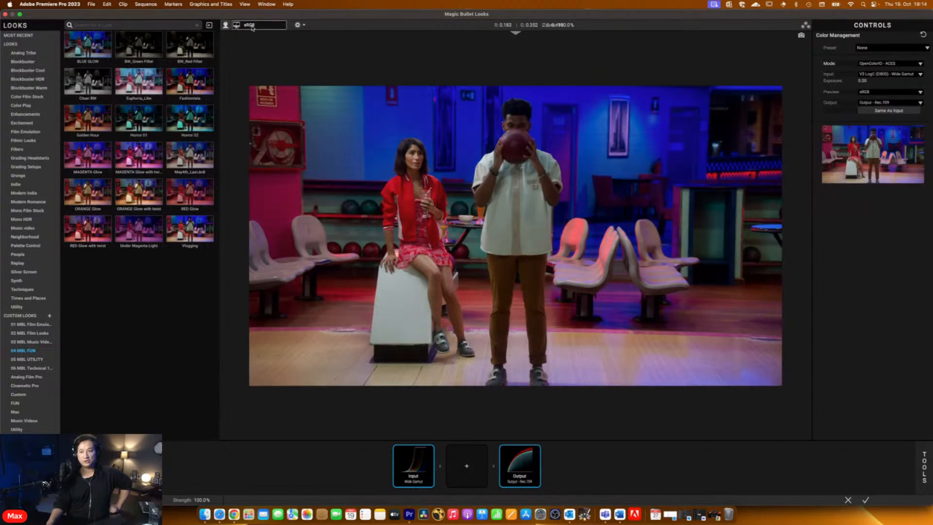
click(884, 93)
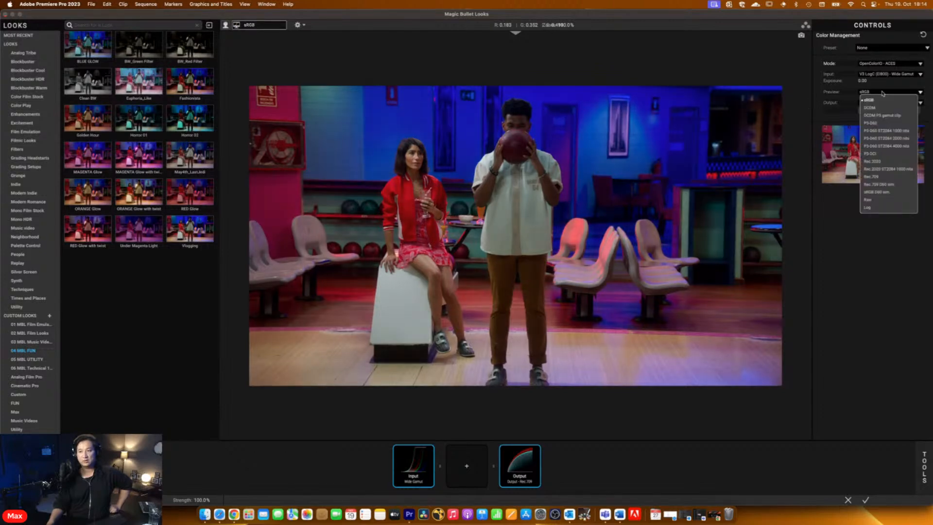
click(872, 177)
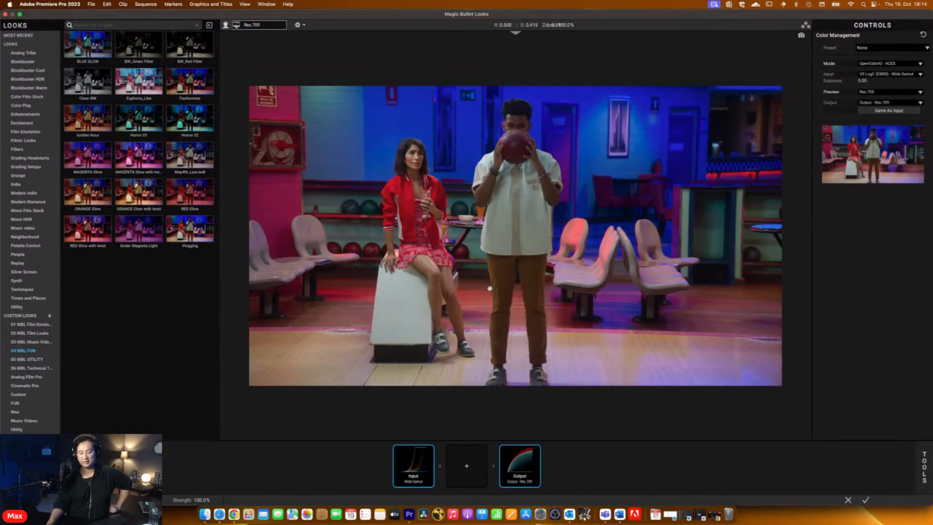
Apply the look to the adjustment layer and scrub the BOWLING sequence from its start to 00:00:05:06
click(865, 500)
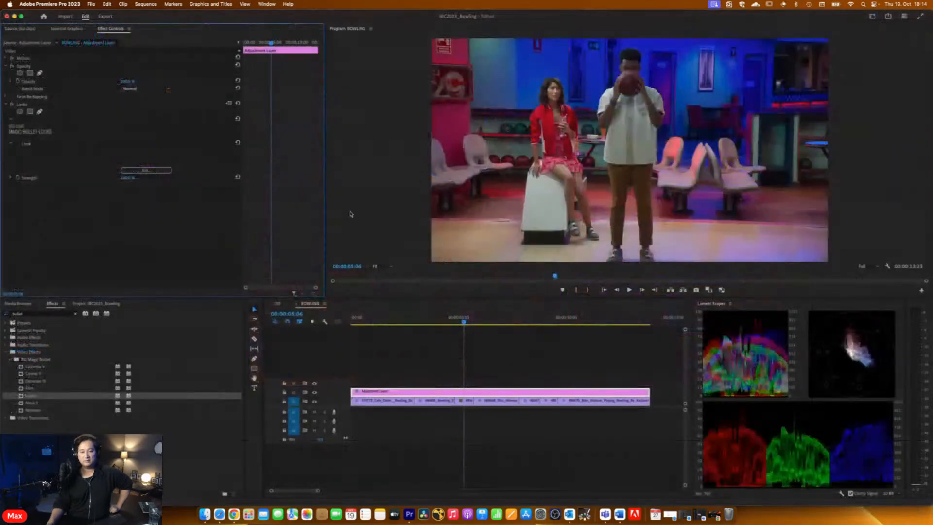
click(354, 322)
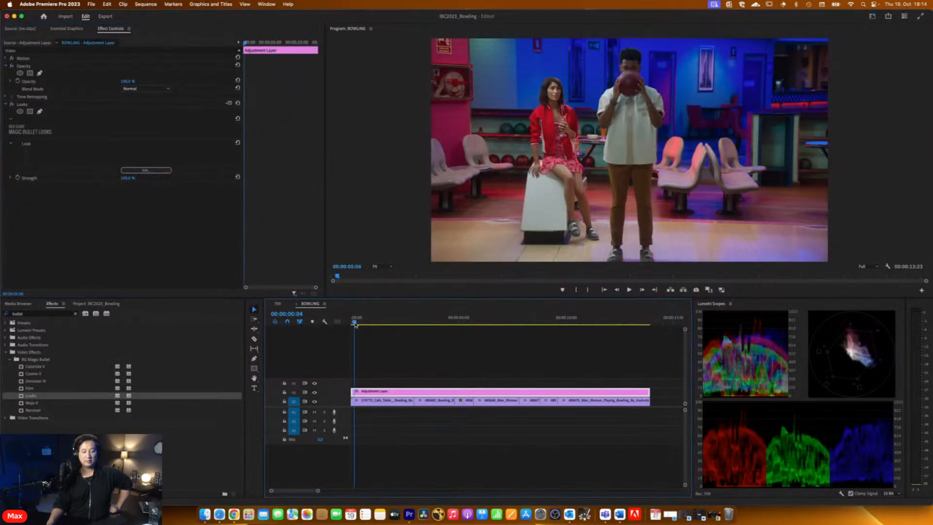
drag(354, 325, 464, 357)
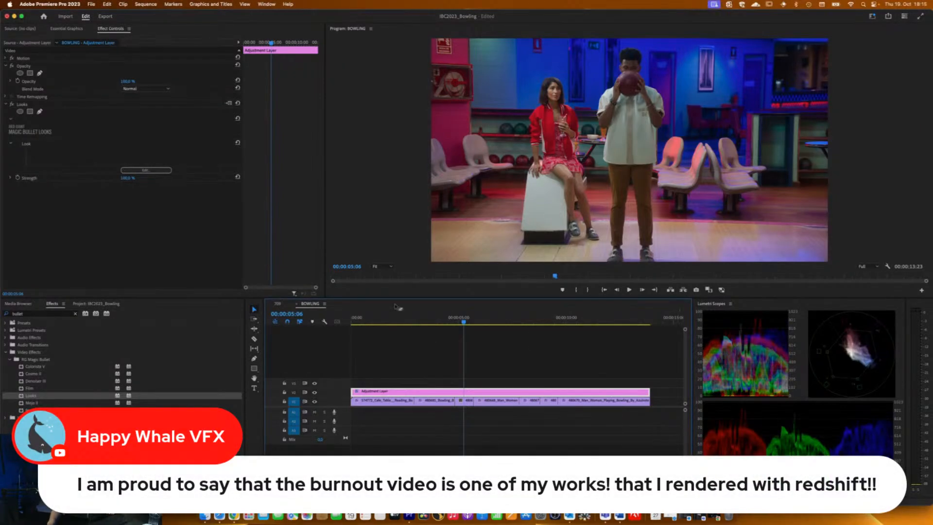
View the red car burnout clip in the 709 sequence around 00:00:15:05 and return to the BOWLING sequence
click(278, 305)
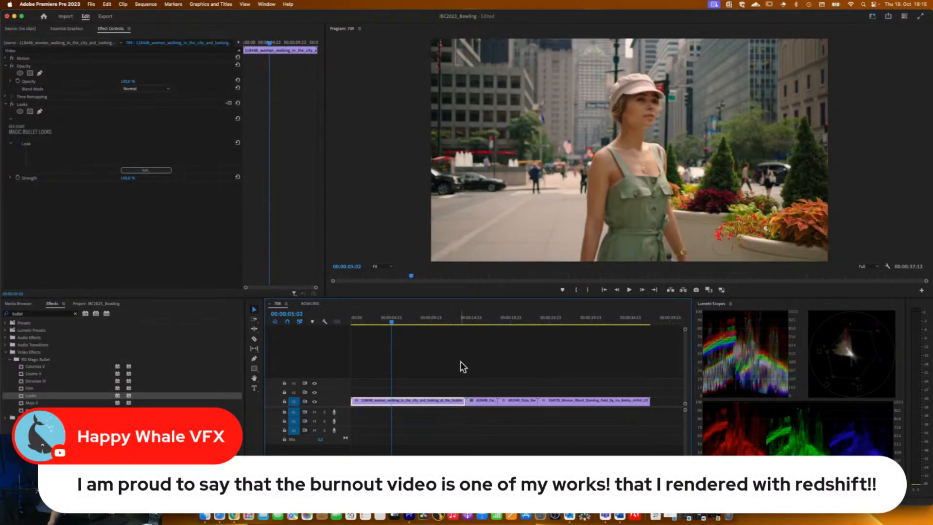
click(472, 323)
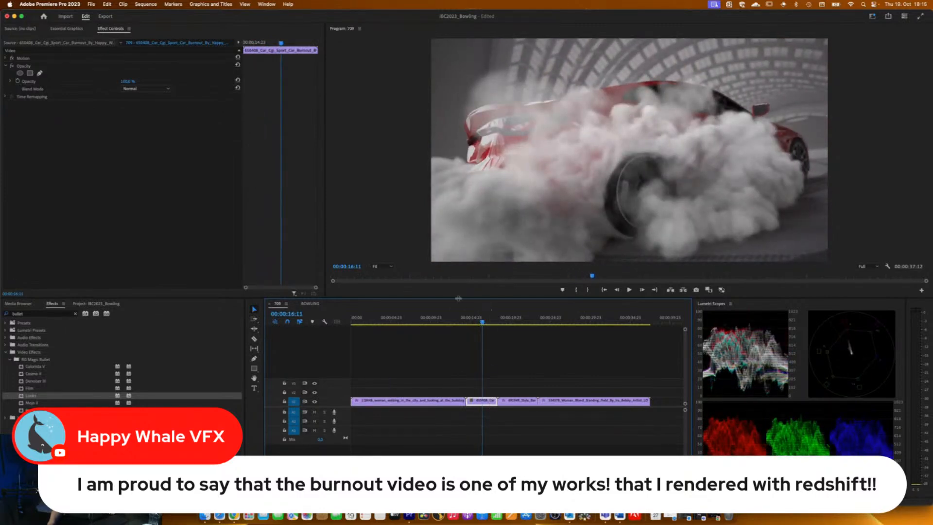
mouse_move(468, 323)
mouse_down()
mouse_move(481, 323)
mouse_move(462, 323)
mouse_move(473, 323)
mouse_up()
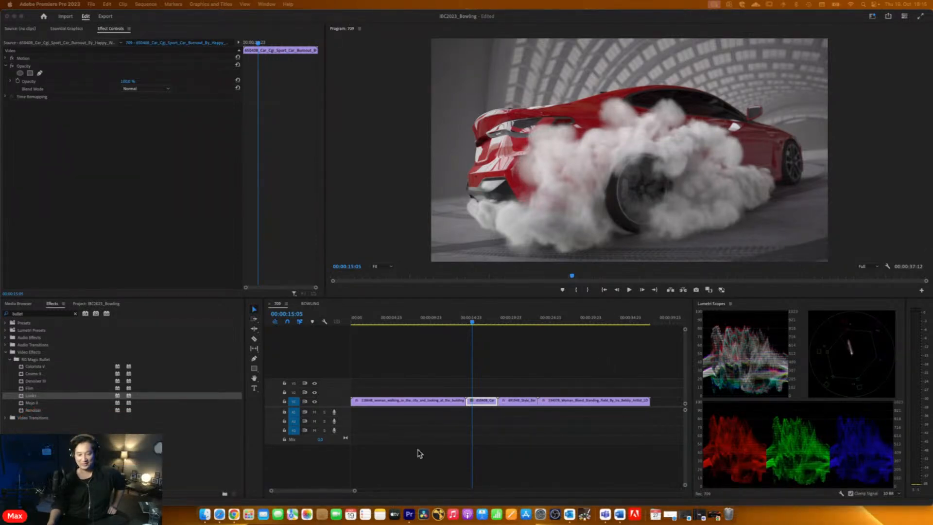
click(307, 306)
click(309, 305)
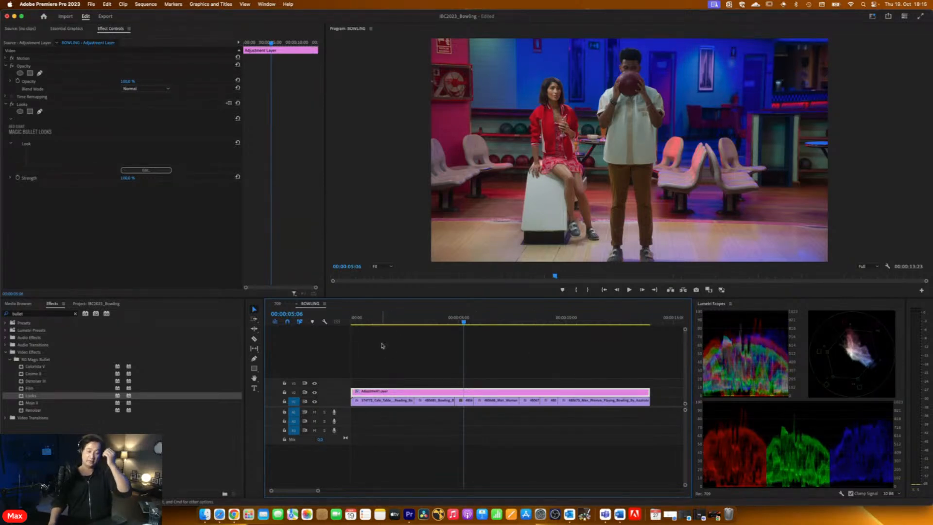
Reopen the adjustment layer's look in the Magic Bullet Looks editor and review its color management presets
click(154, 169)
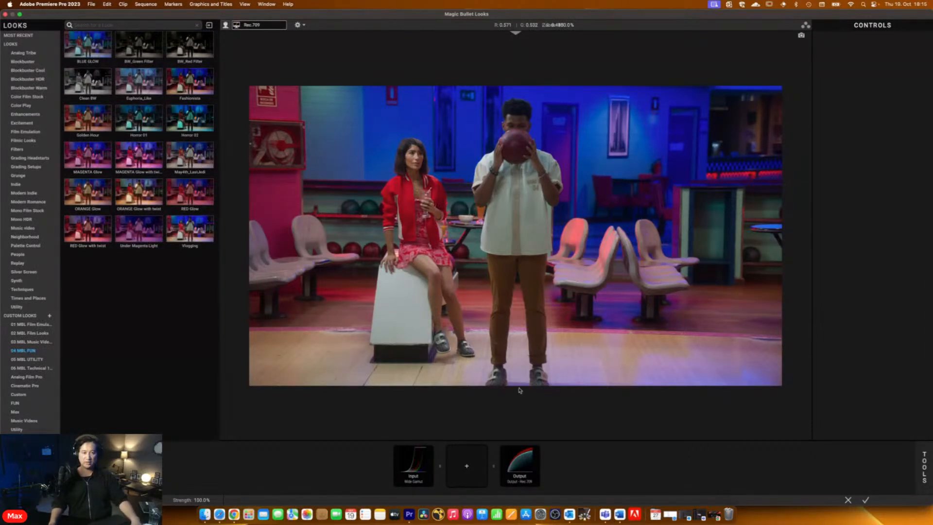
click(425, 468)
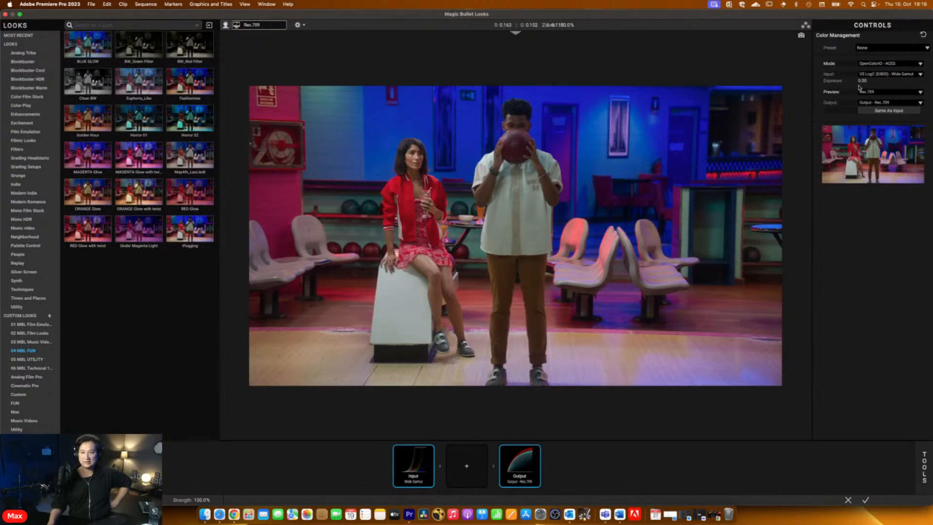
click(885, 51)
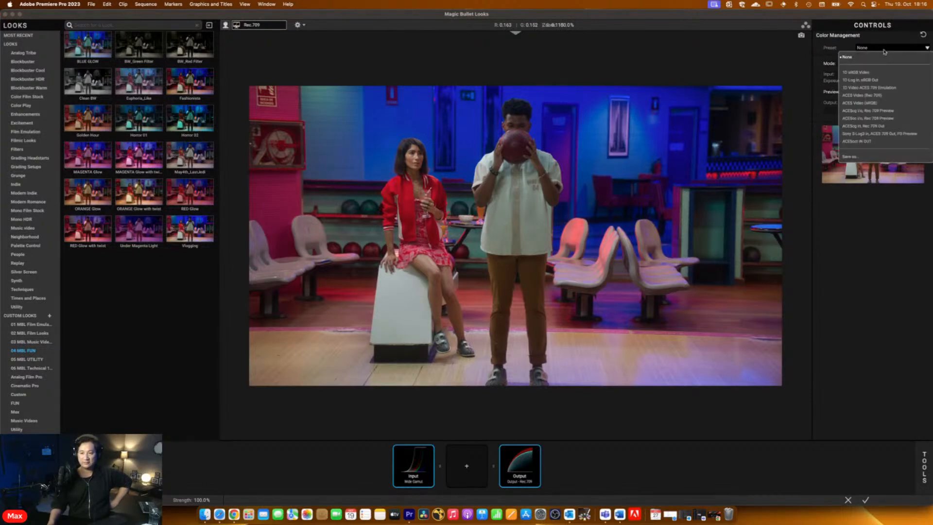
click(862, 27)
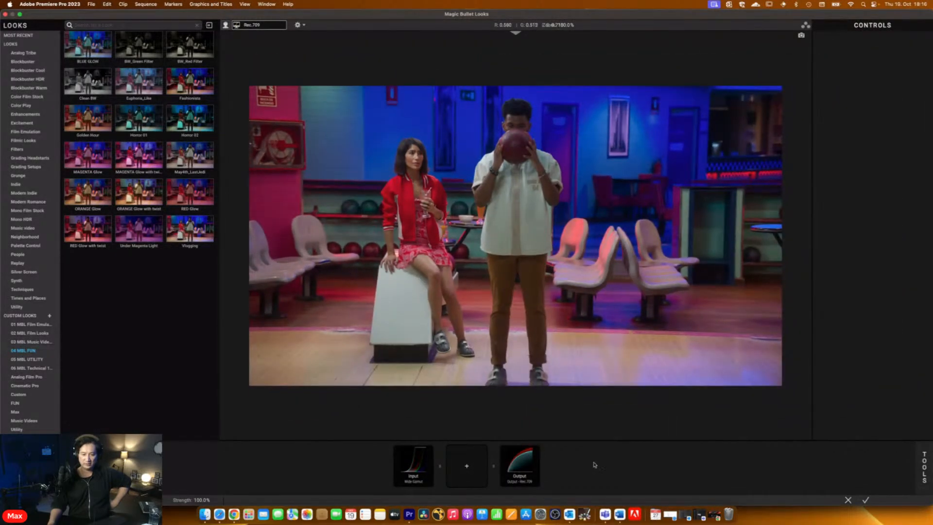
Try to save the current color management settings as a tool preset and review the preset list again
click(528, 466)
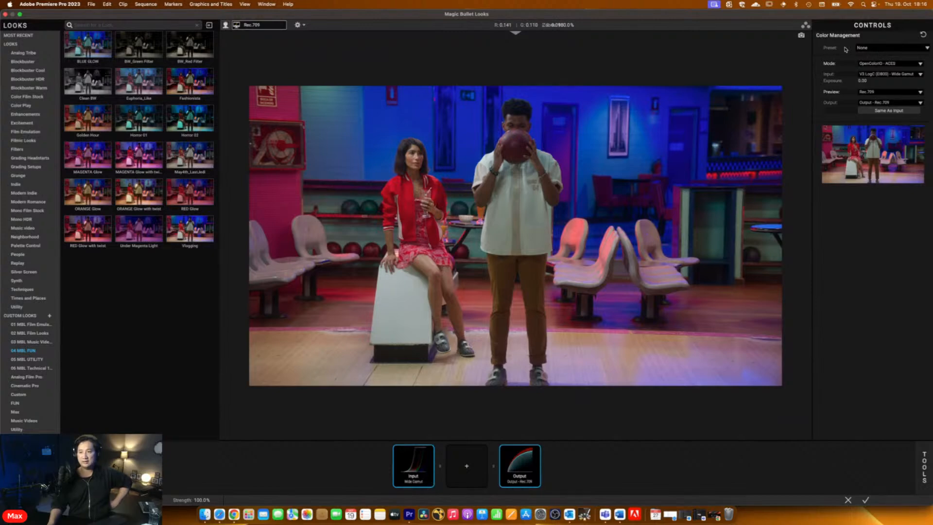
click(875, 48)
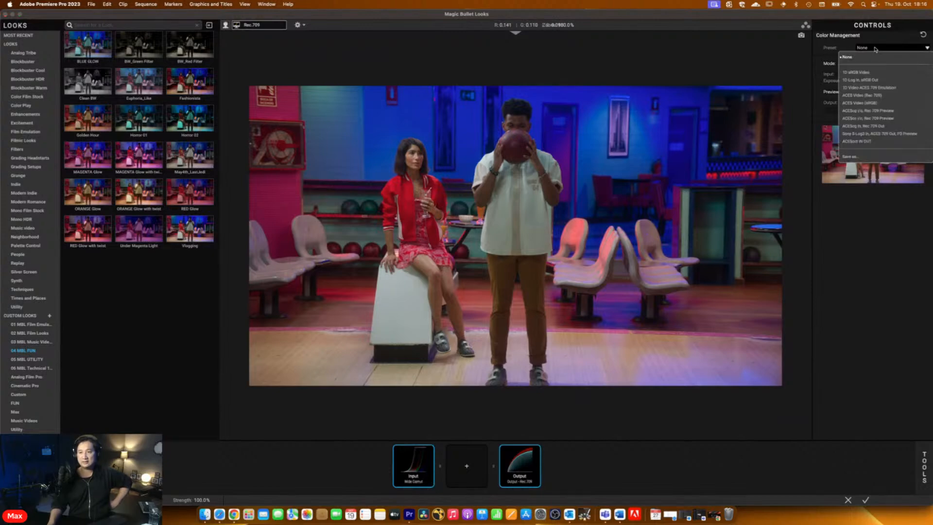
click(848, 157)
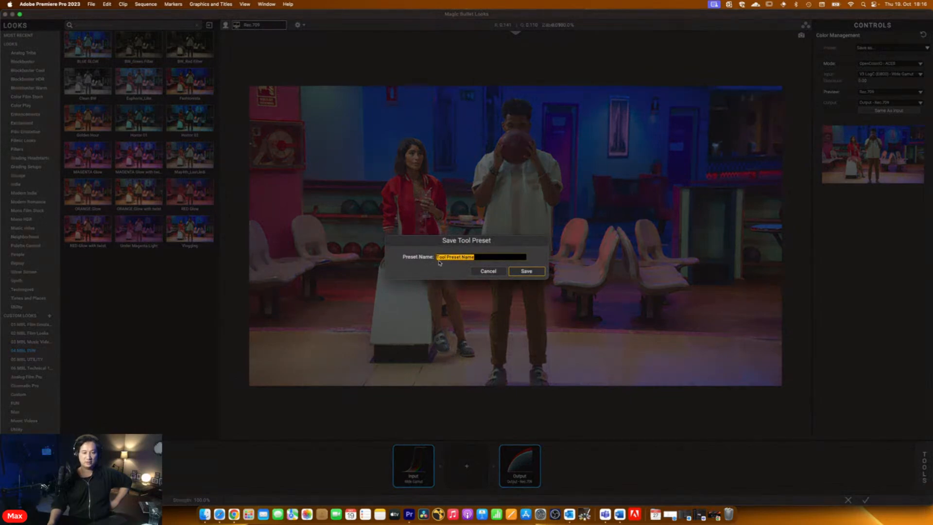
click(488, 272)
click(897, 48)
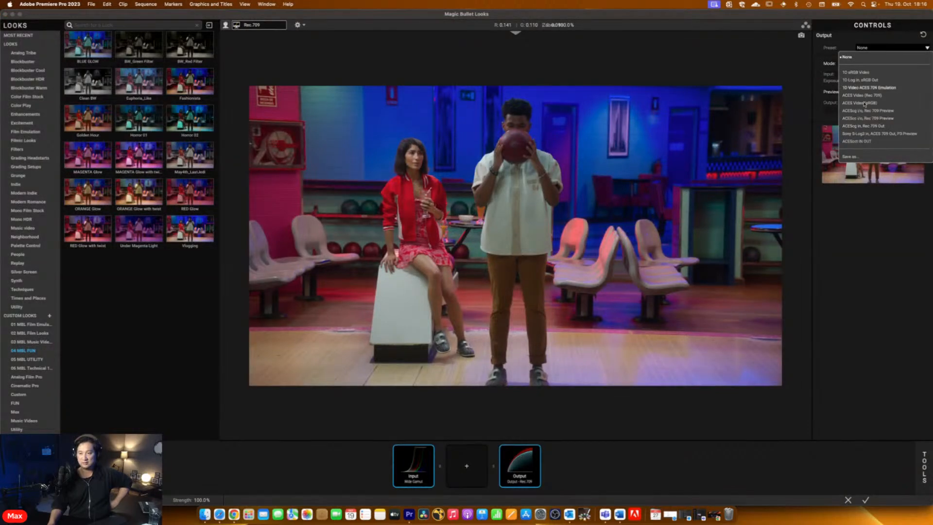
click(864, 246)
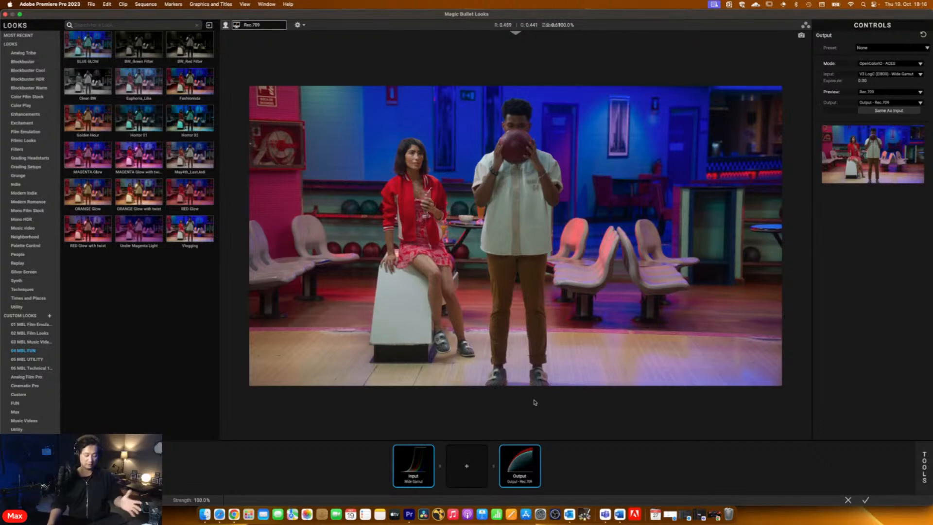
Browse the selective, camera, color correction and film tools that can be added to the look
click(925, 467)
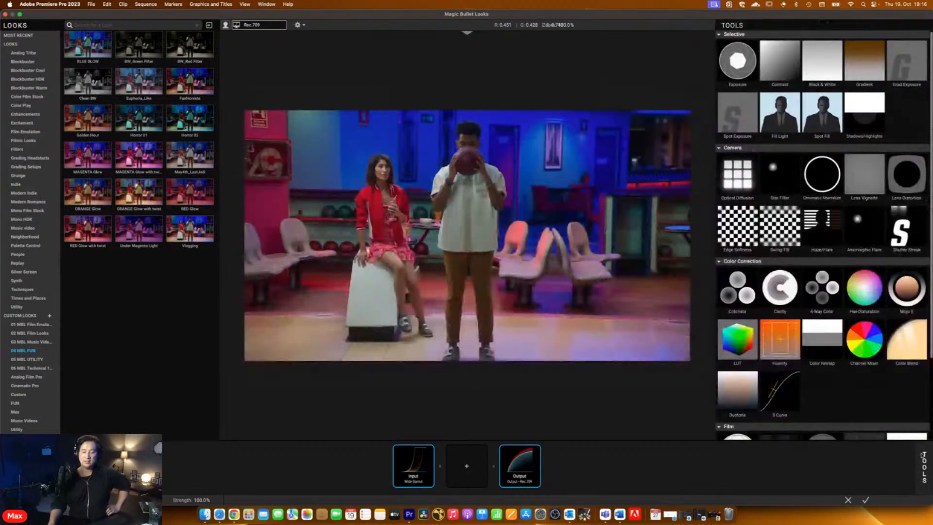
scroll(870, 311, down, 5)
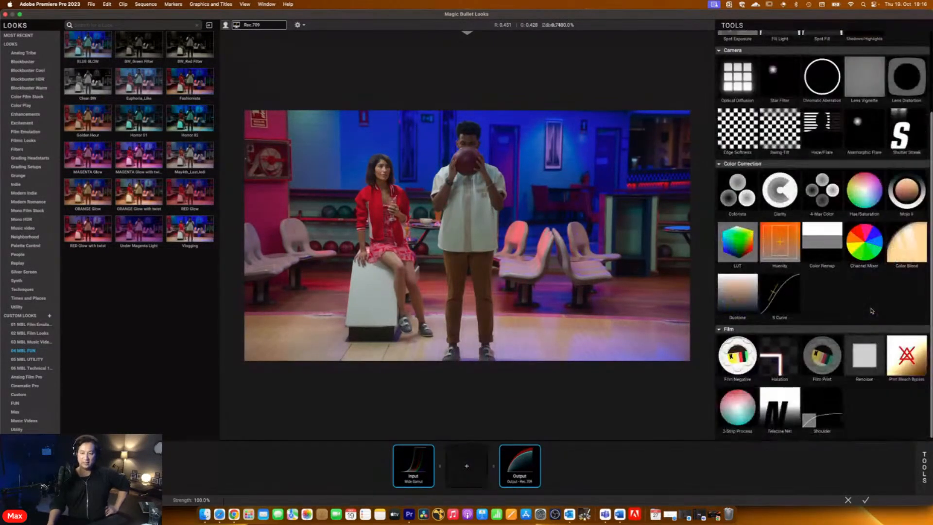
scroll(835, 228, up, 5)
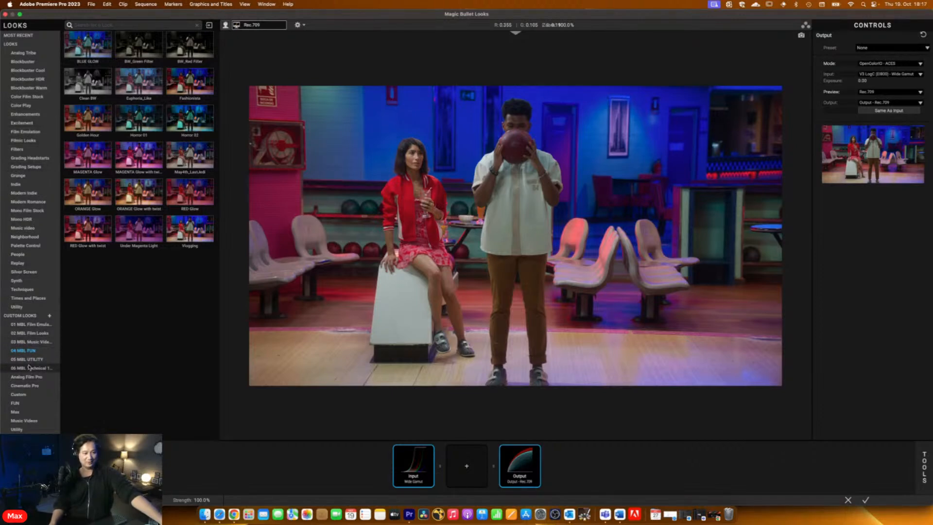
Browse the MBL film looks and try the FilmGrade Hi Contrast, FilmGrade Vivid and FilmGrade Soft Colors looks on the shot
click(33, 334)
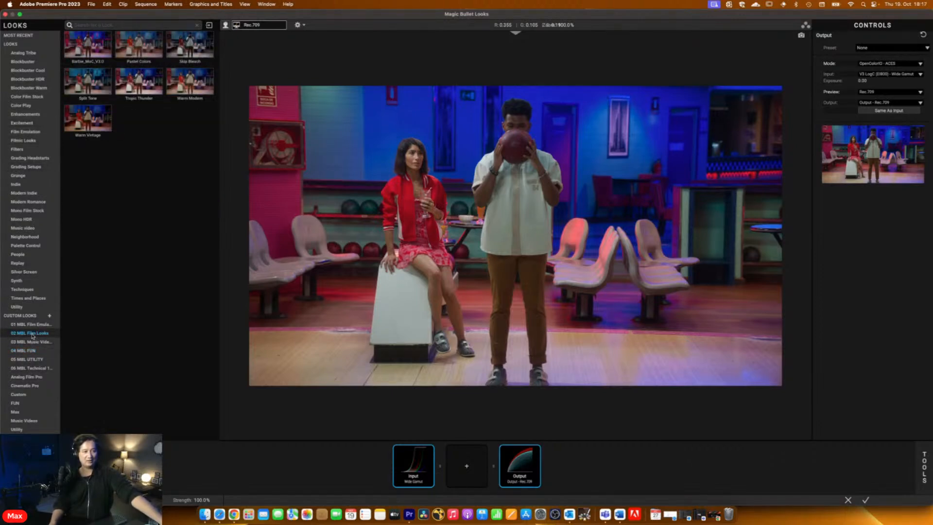
click(29, 326)
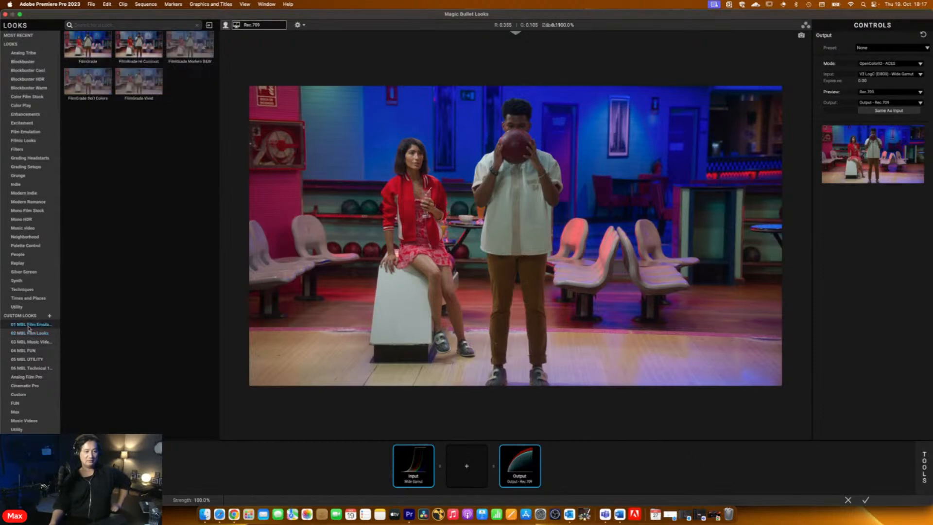
click(147, 49)
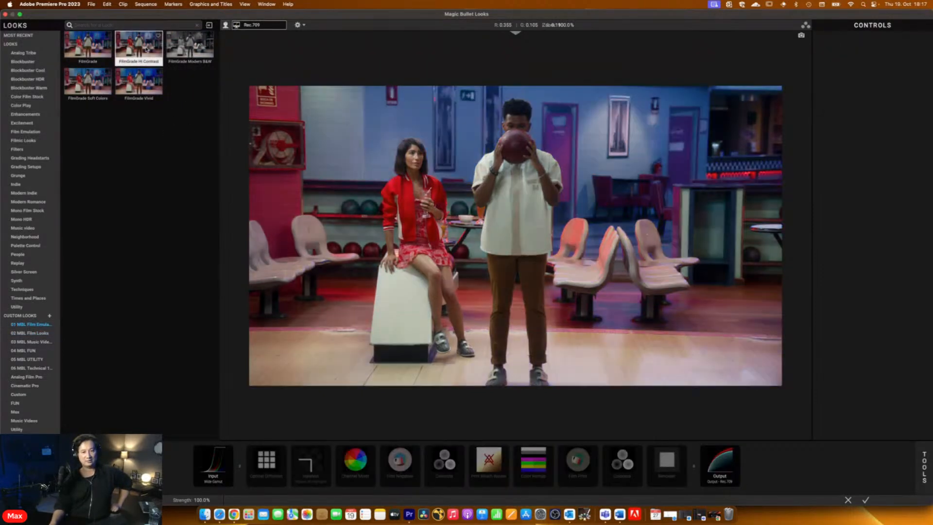
click(140, 83)
click(103, 86)
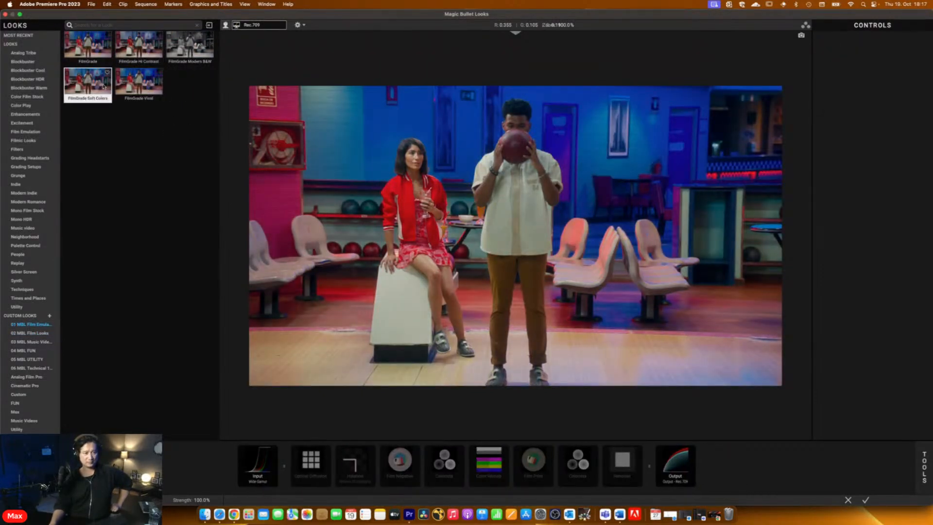
Apply the Gambino look from the 03 MBL Music Videos collection and select its Renoiser tool
click(36, 343)
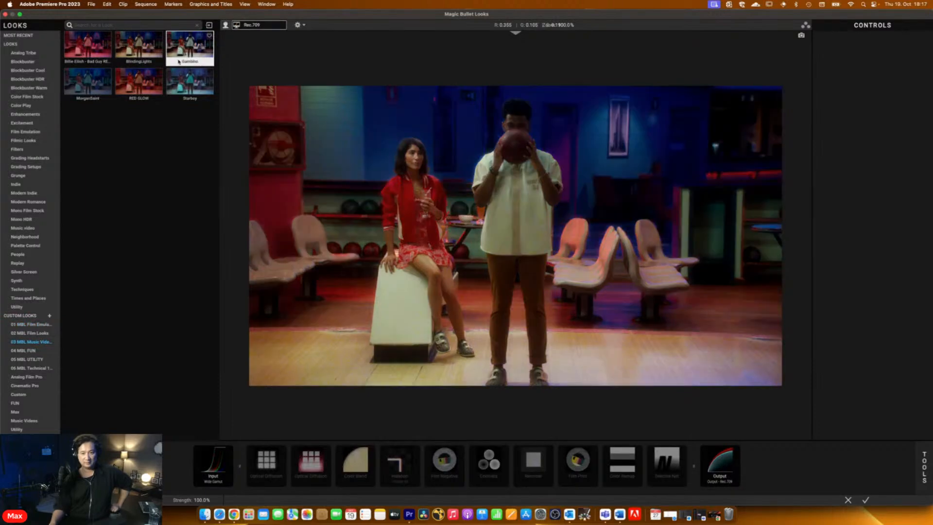
click(179, 62)
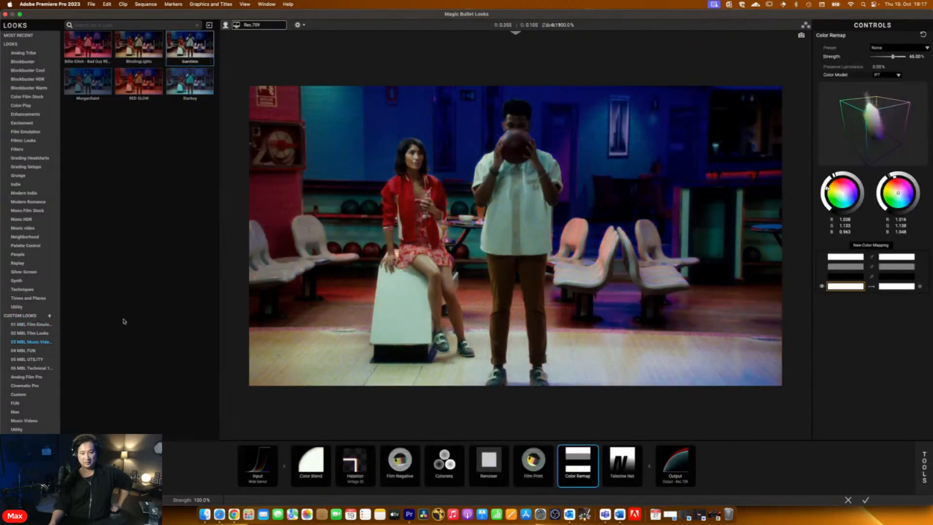
click(488, 470)
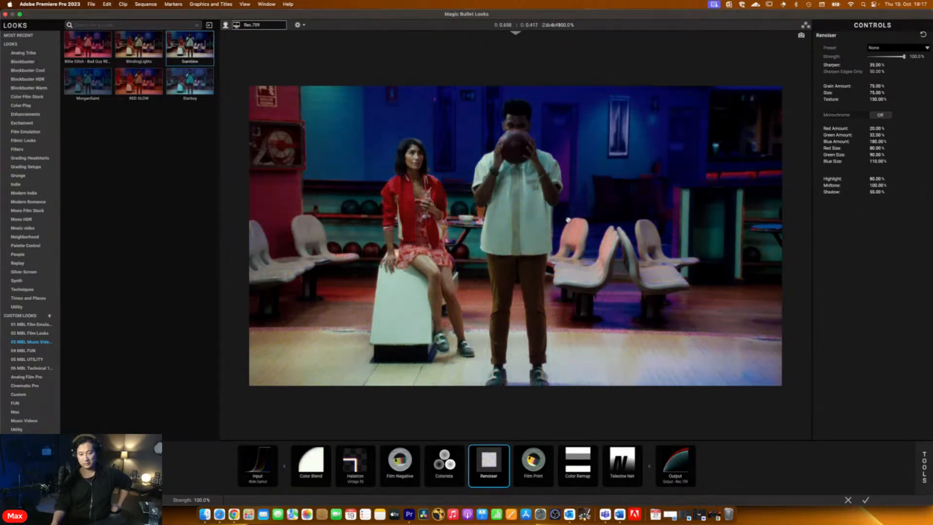
Review the Renoiser presets and compare the shot with the Renoiser tool off and on, inspecting the grain up close
click(918, 47)
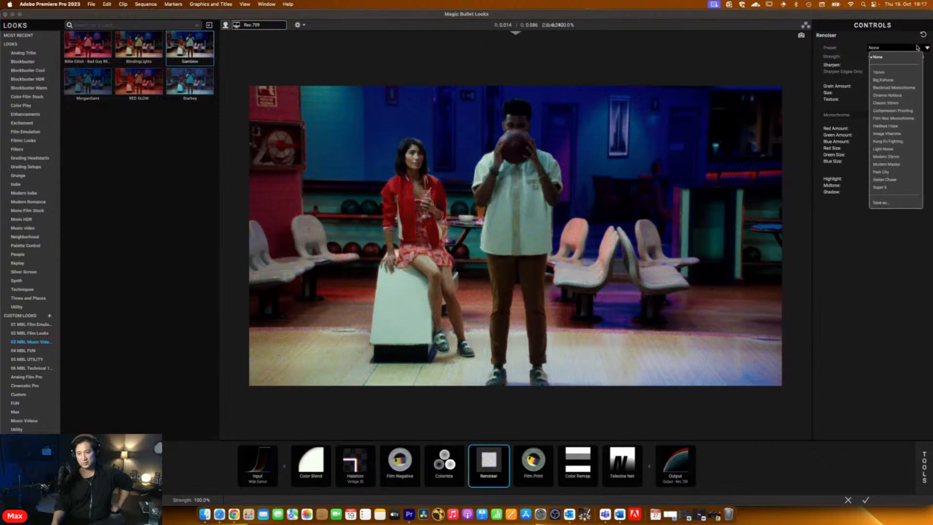
click(496, 467)
click(506, 451)
click(505, 451)
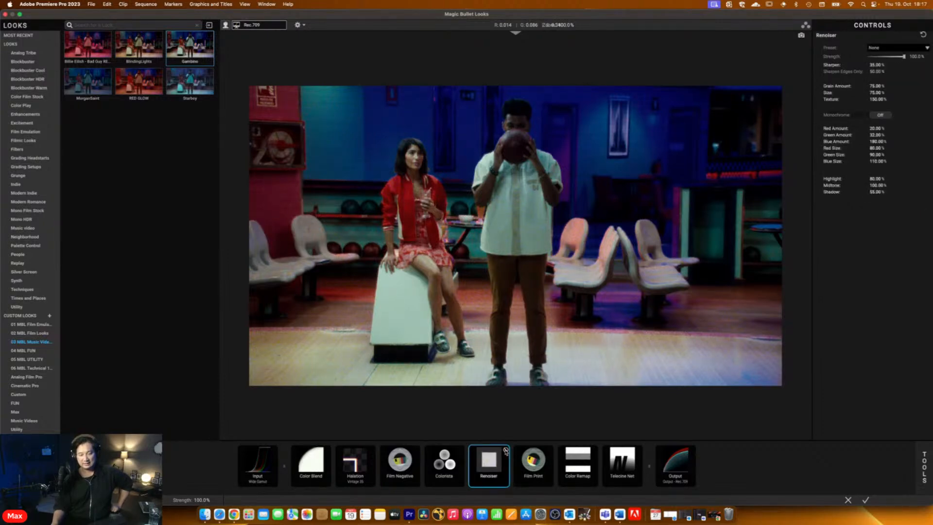
click(505, 451)
click(506, 452)
scroll(524, 255, up, 10)
scroll(524, 255, down, 5)
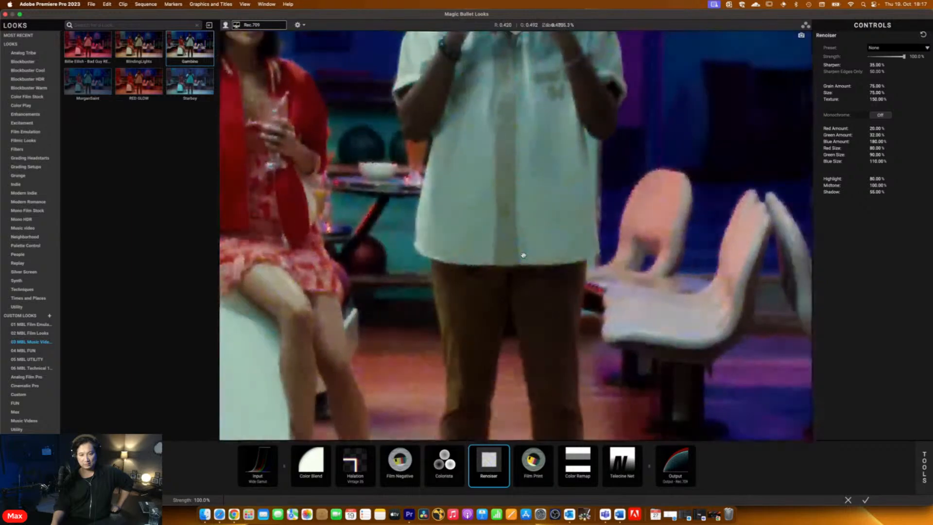
Switch the Renoiser tool to the Classic 35mm preset and compare the shot with the tool off and on
scroll(524, 255, down, 10)
scroll(523, 255, up, 8)
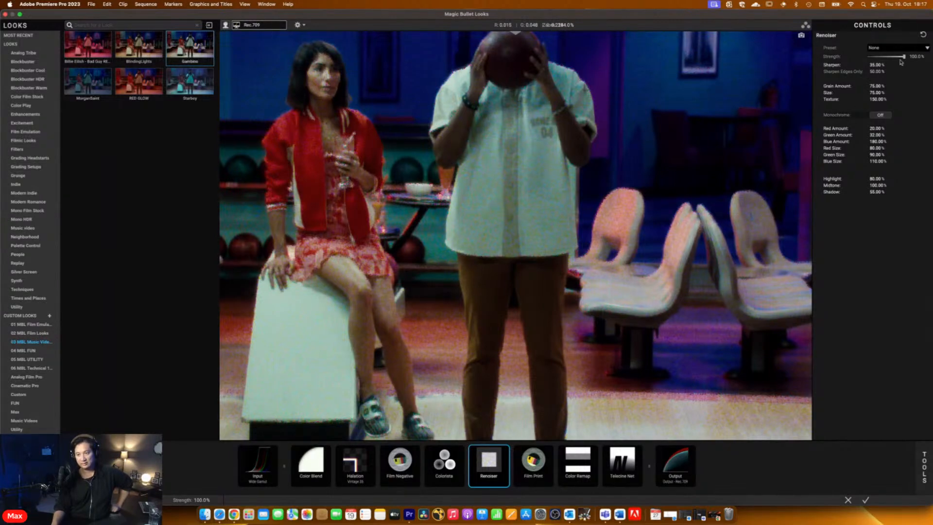
mouse_move(902, 59)
mouse_down()
mouse_move(886, 59)
mouse_move(905, 56)
mouse_up()
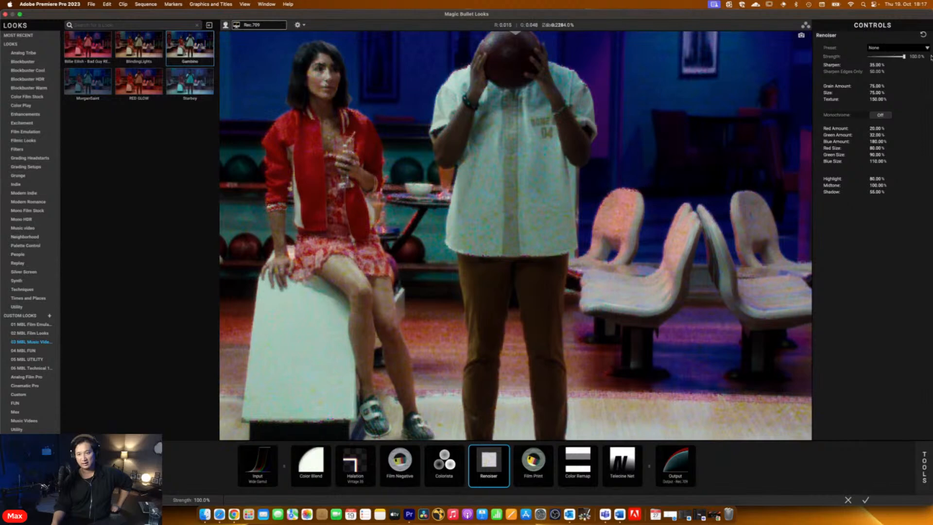
click(906, 51)
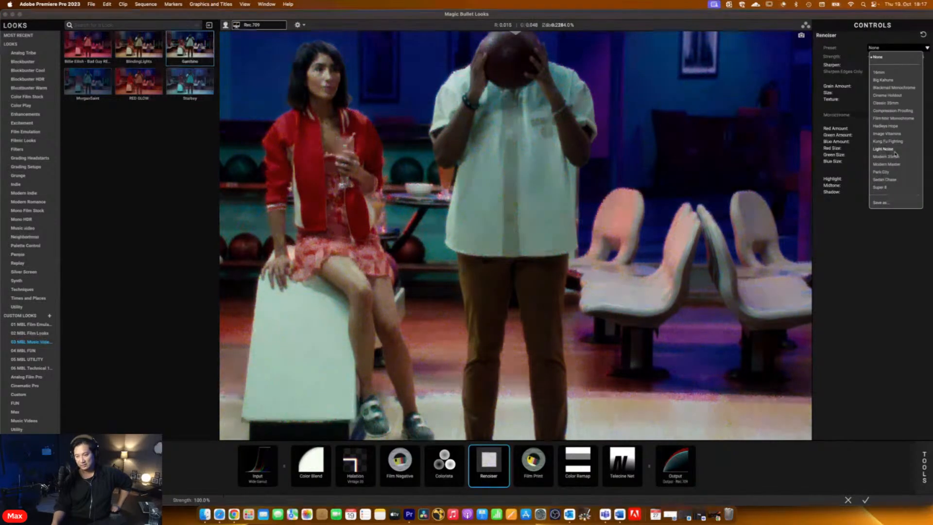
click(850, 91)
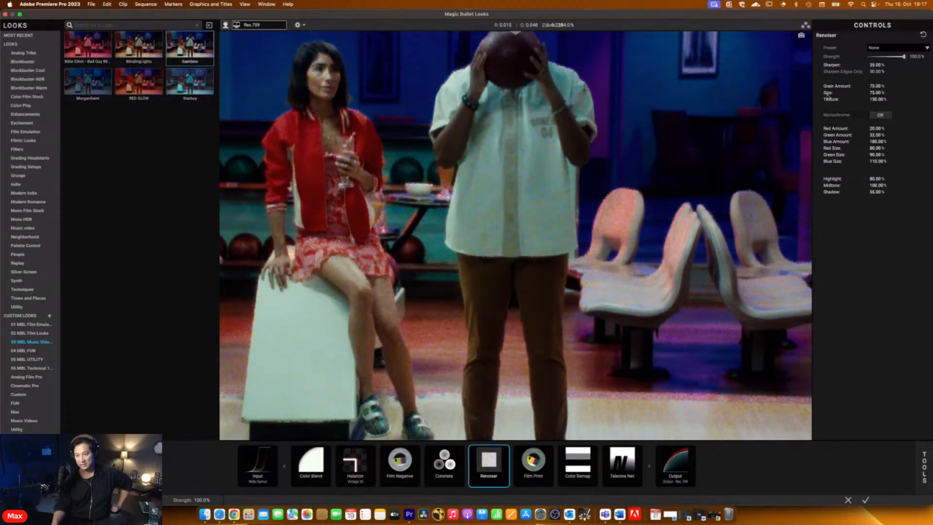
click(892, 47)
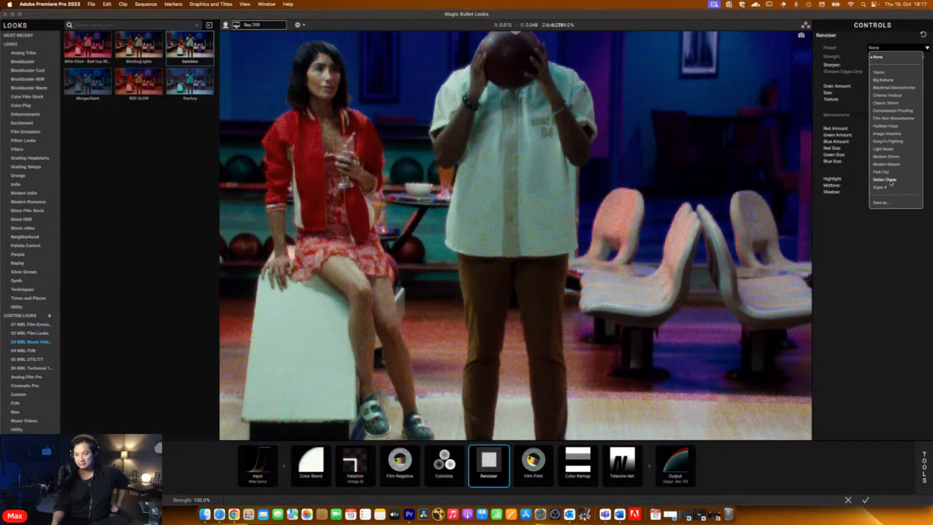
click(887, 103)
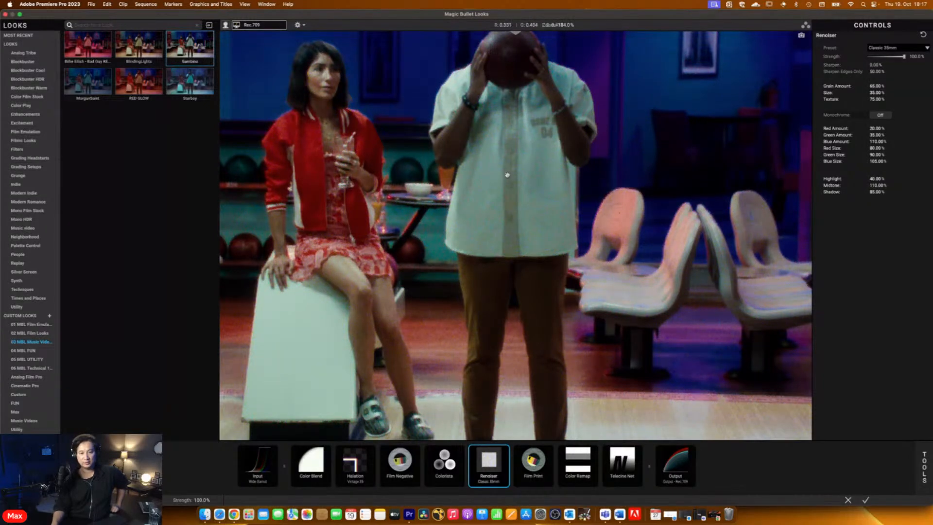
click(506, 449)
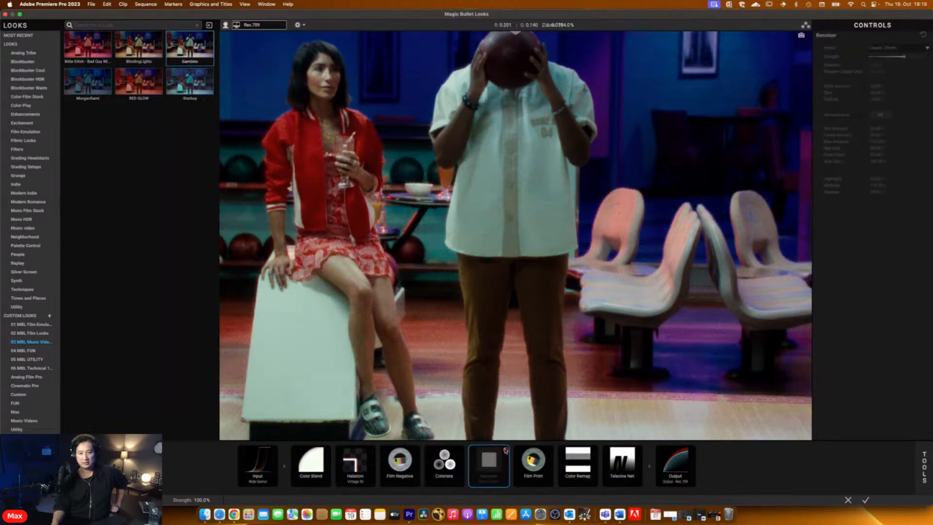
click(506, 450)
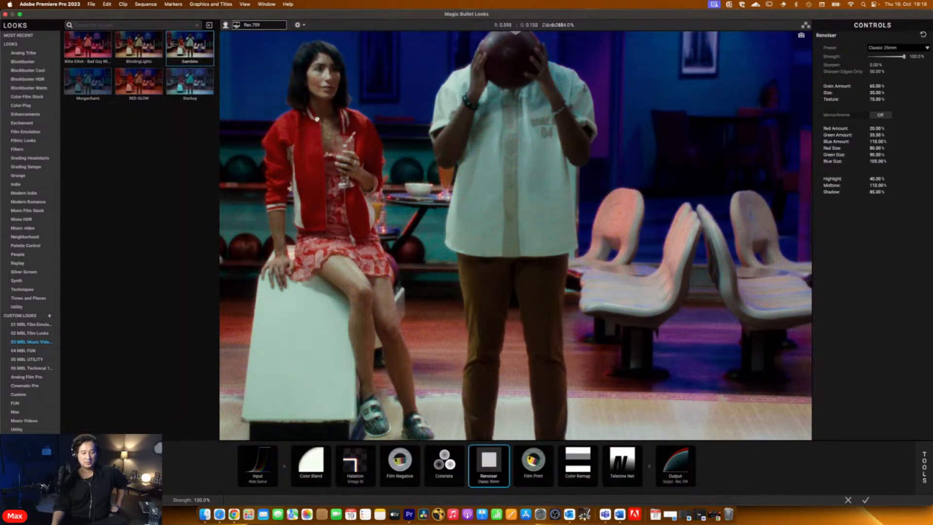
Apply the edited look to the adjustment layer and scrub the BOWLING sequence to 00:00:05:11
click(866, 501)
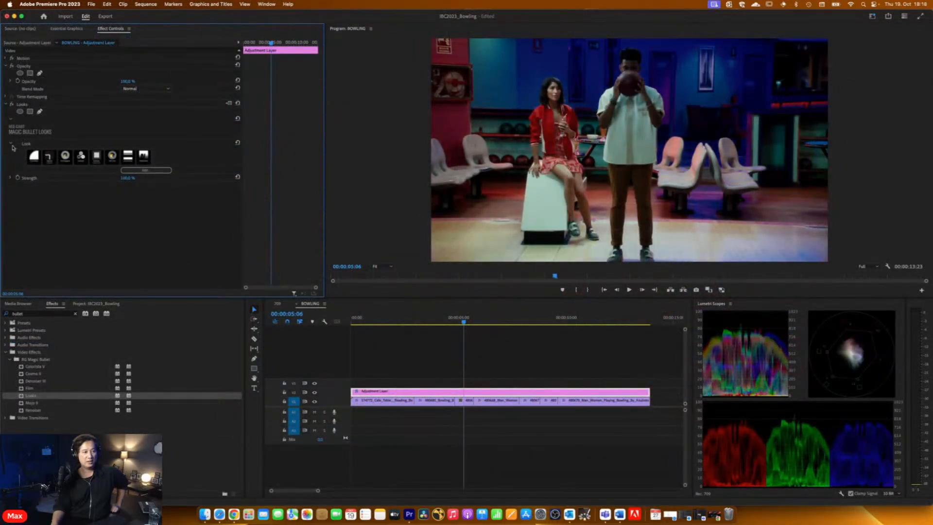
click(411, 319)
drag(411, 316, 469, 302)
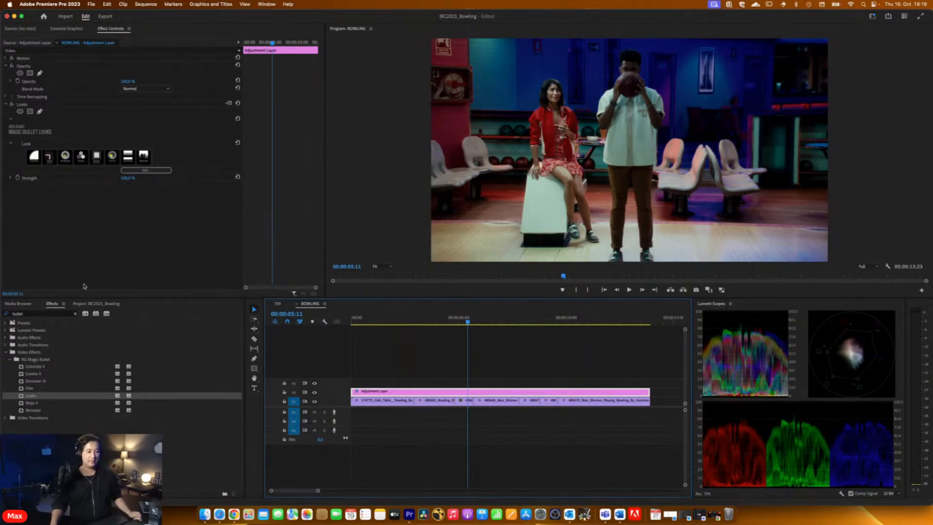
Search the effects for "bullet" and apply Colorista V to the short bowling clip under the playhead
click(75, 314)
click(57, 314)
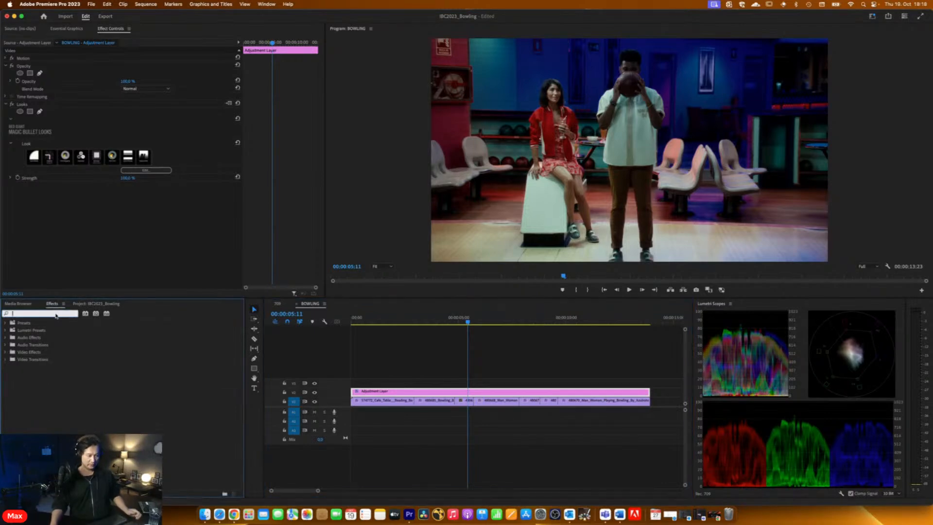
text(bullet)
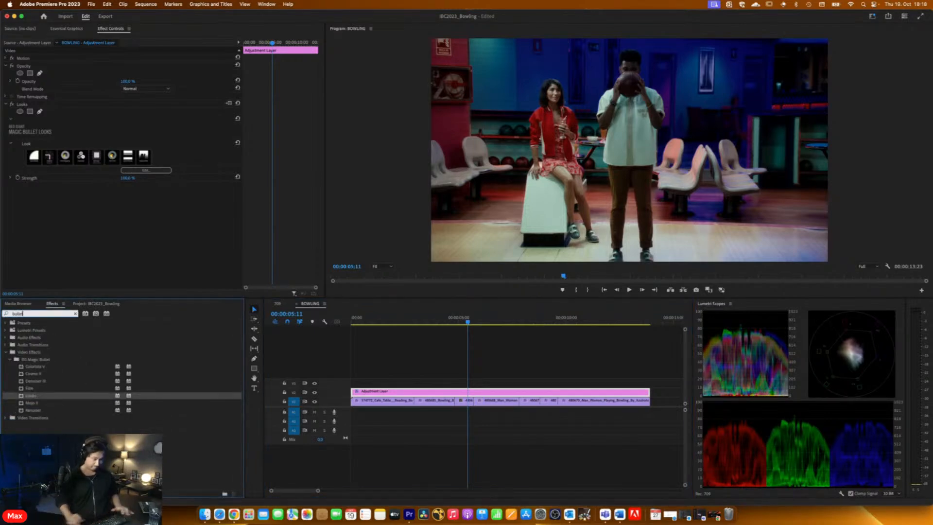
click(33, 368)
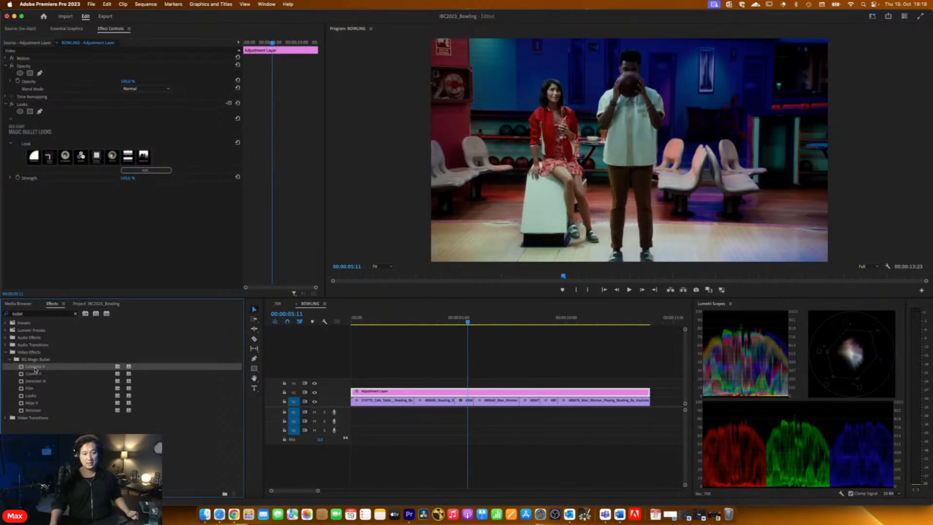
click(464, 400)
drag(28, 368, 101, 249)
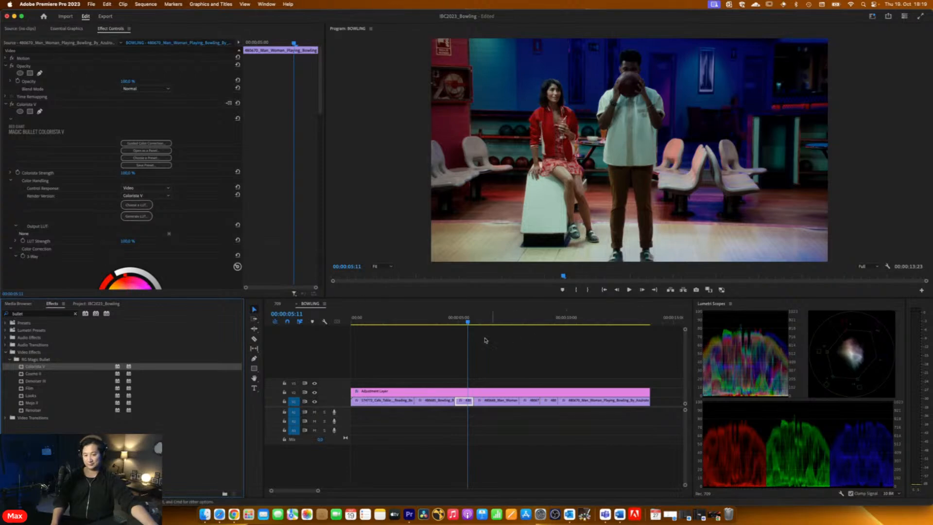
Move the playhead to 00:00:05:04 and set the clip's Colorista V Control Response to Log
click(461, 322)
drag(462, 322, 463, 322)
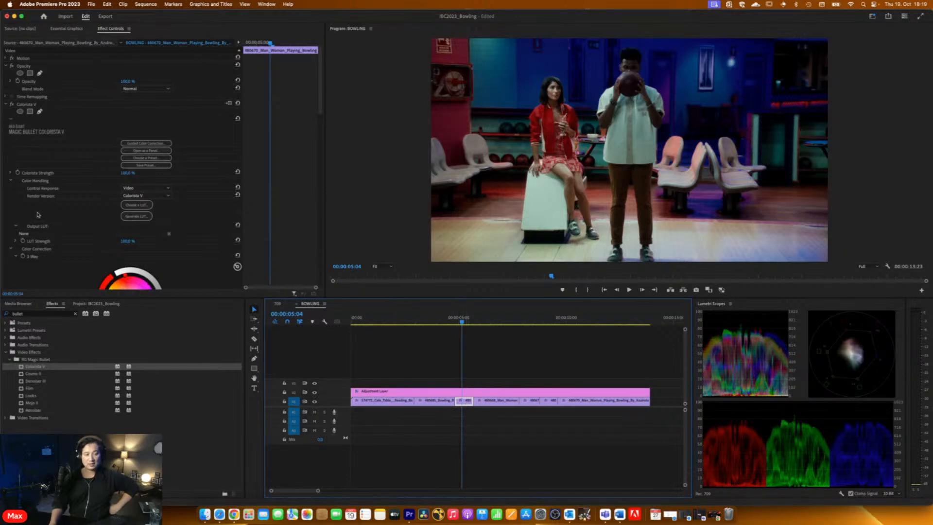
scroll(70, 201, down, 2)
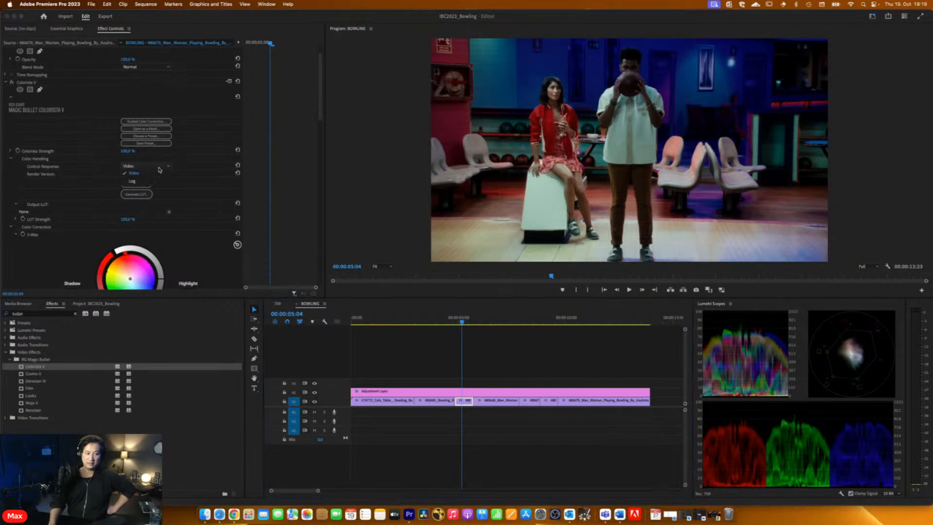
click(138, 166)
click(138, 181)
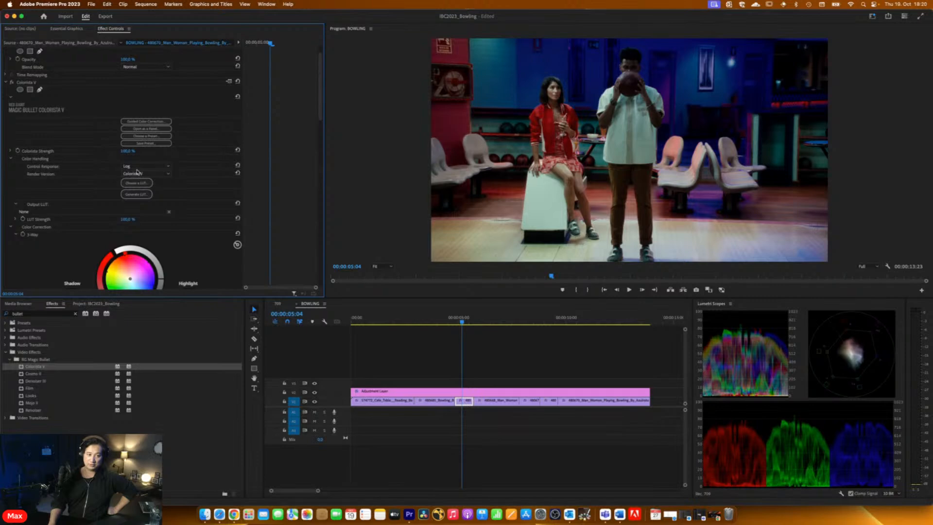
View the Guided Color Correction introduction of Colorista V and close it without starting the correction
scroll(114, 192, down, 5)
scroll(112, 195, up, 5)
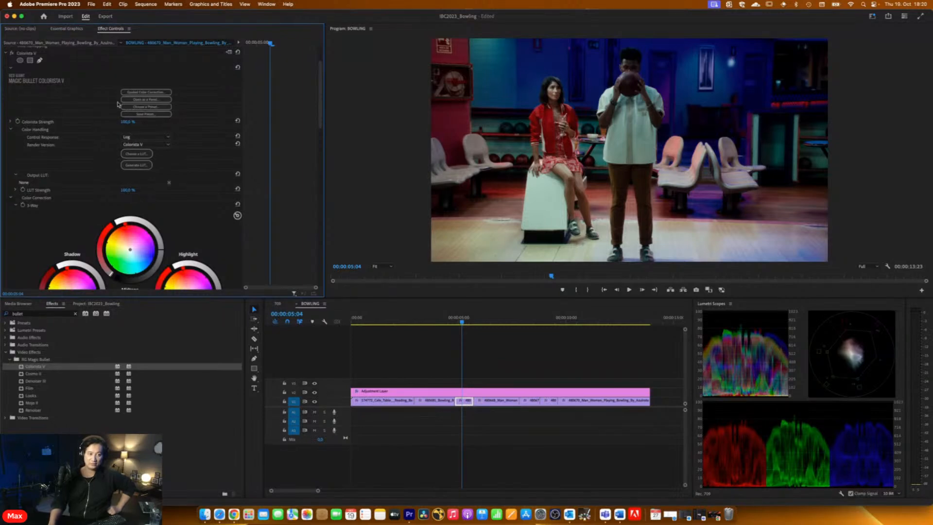
click(130, 93)
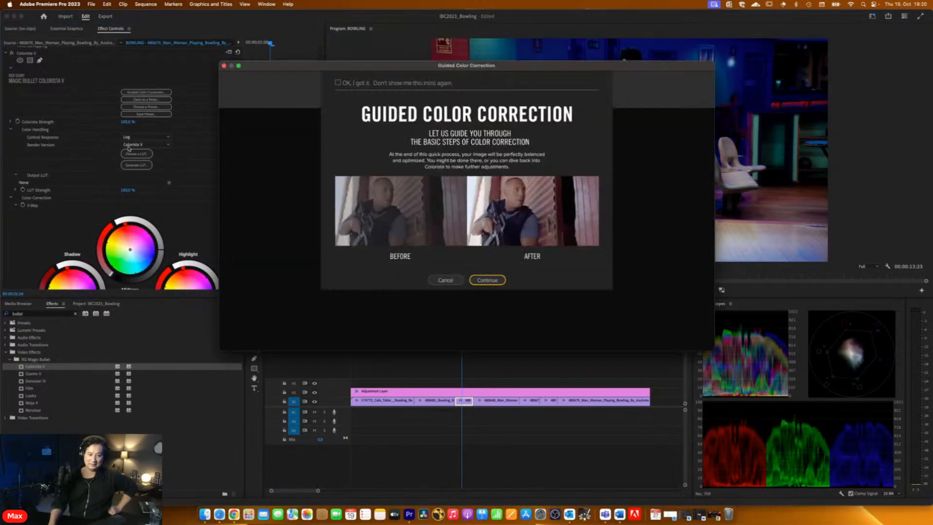
click(224, 66)
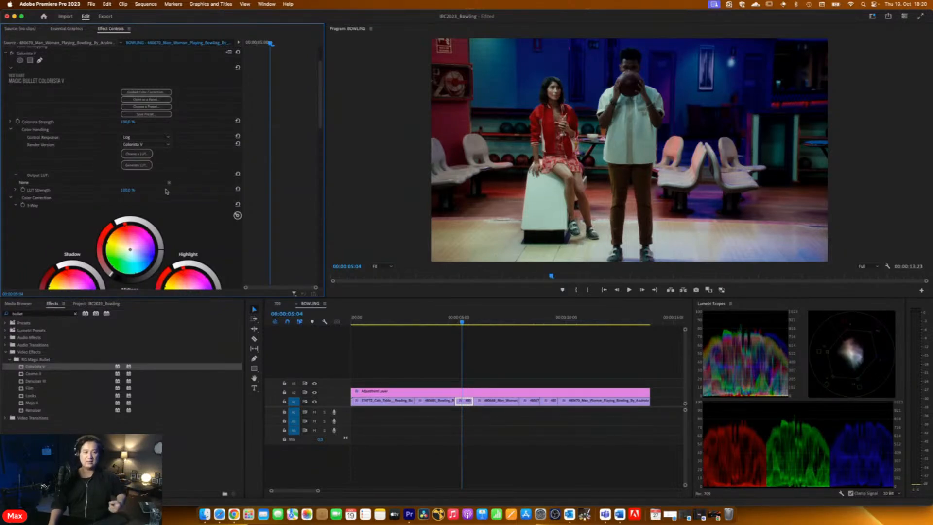
Lower the Colorista V Contrast on the bowling clip to -0.42
scroll(95, 222, down, 5)
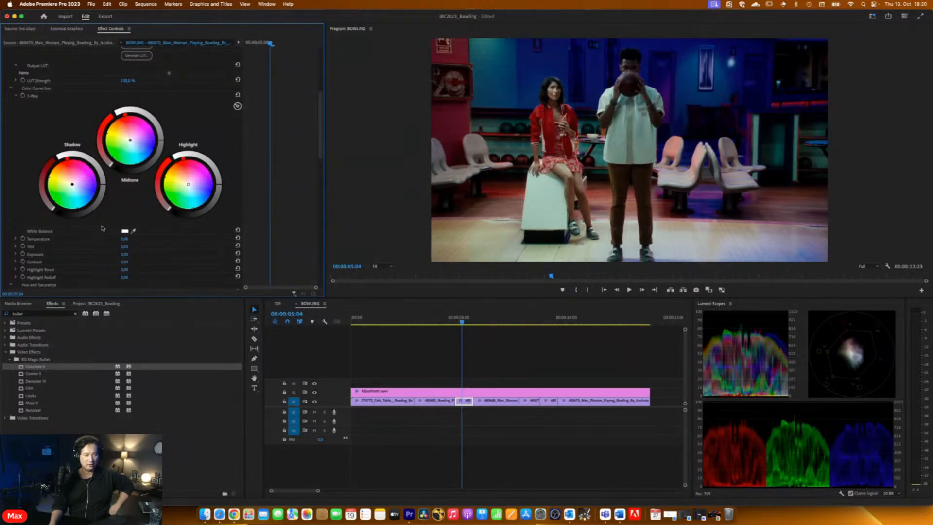
click(15, 263)
scroll(16, 263, down, 2)
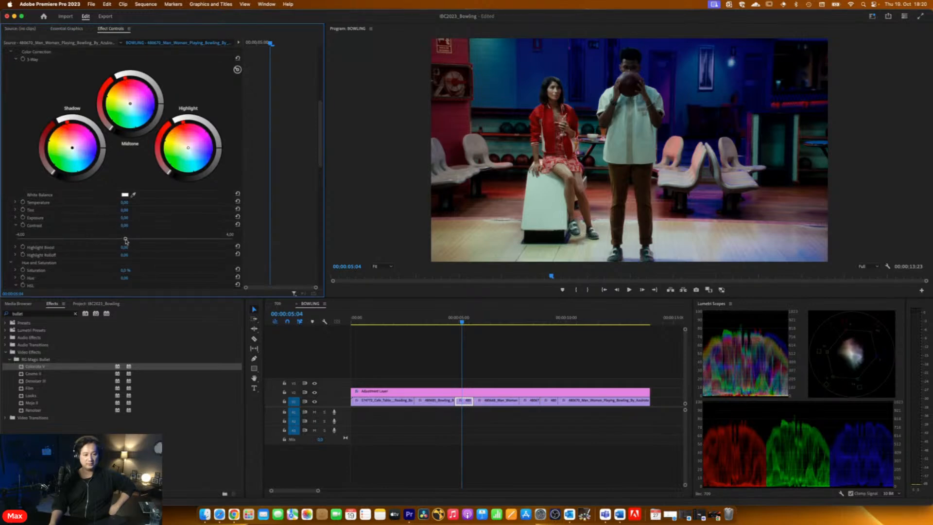
drag(126, 242, 114, 241)
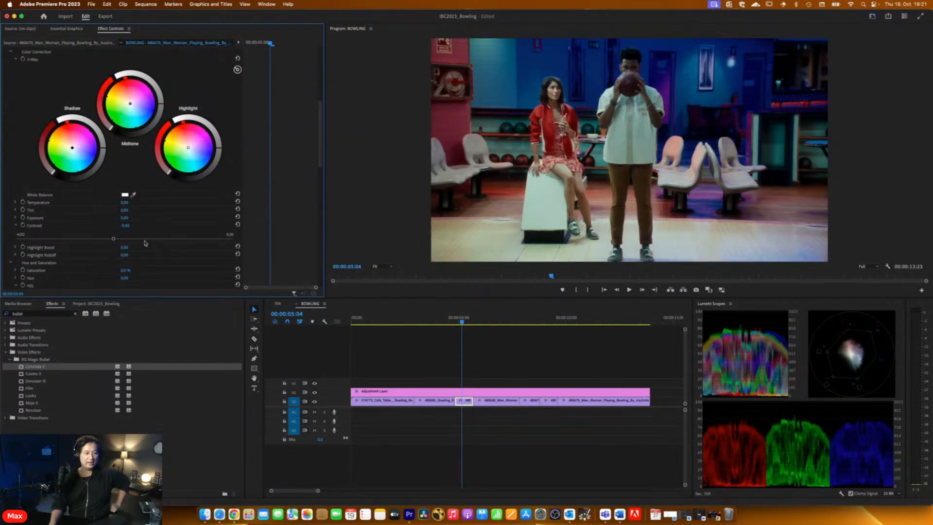
click(16, 227)
Review the Colorista V HSL wheels, Saturation EQ, Structure and Lighting, and Tone Curve controls
scroll(38, 239, down, 6)
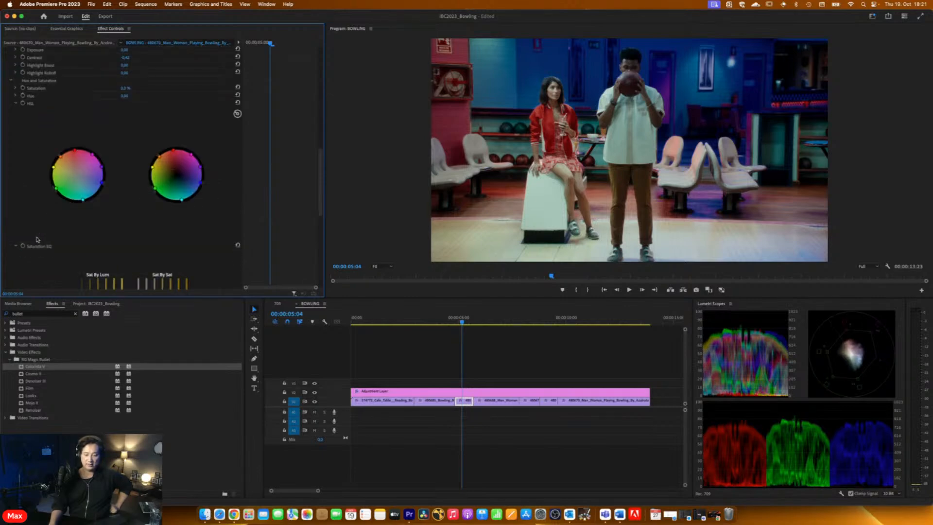
scroll(37, 239, down, 8)
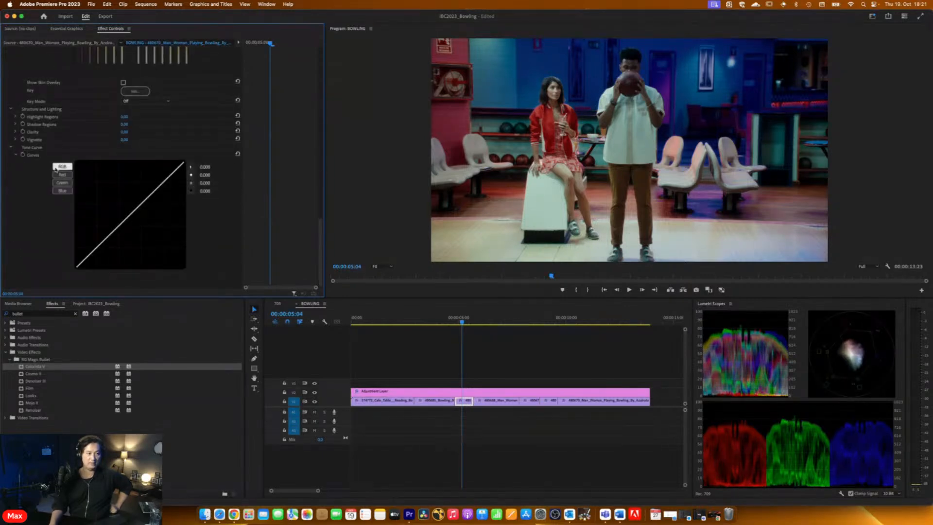
scroll(40, 151, up, 12)
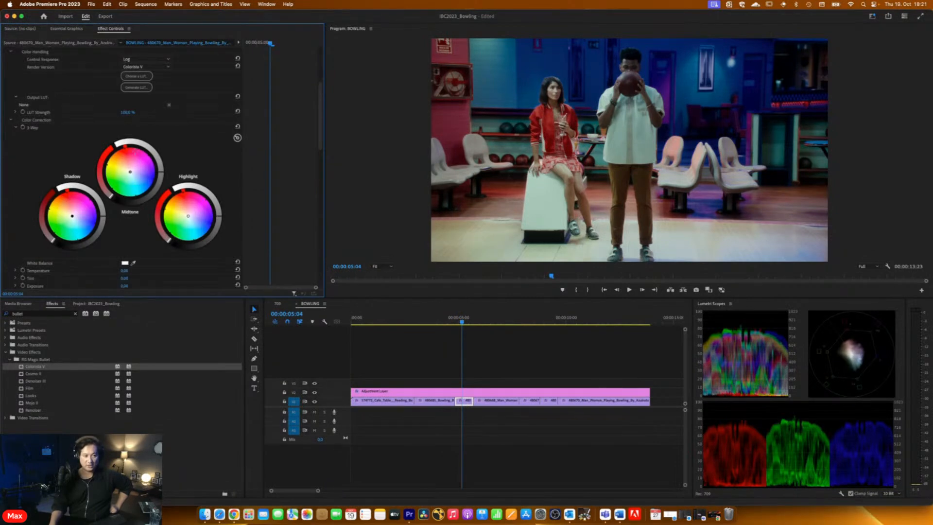
scroll(73, 236, down, 6)
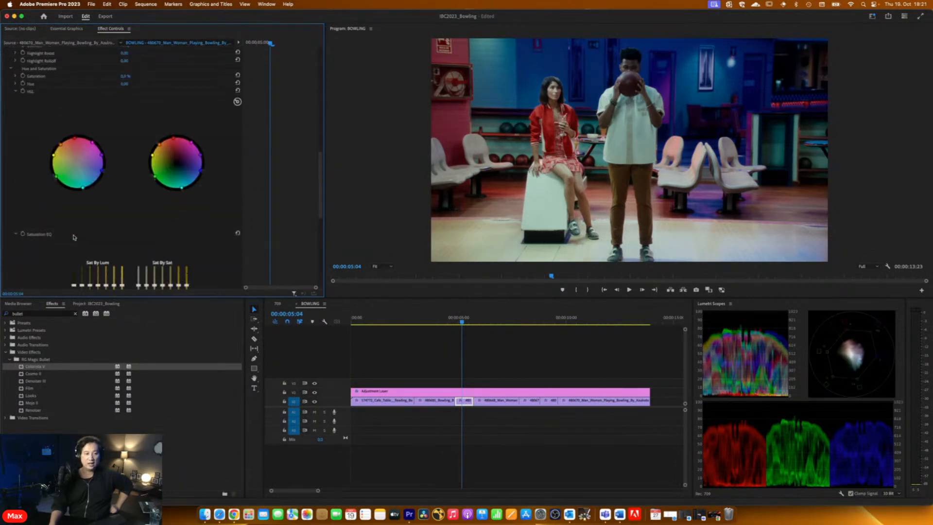
scroll(73, 235, down, 3)
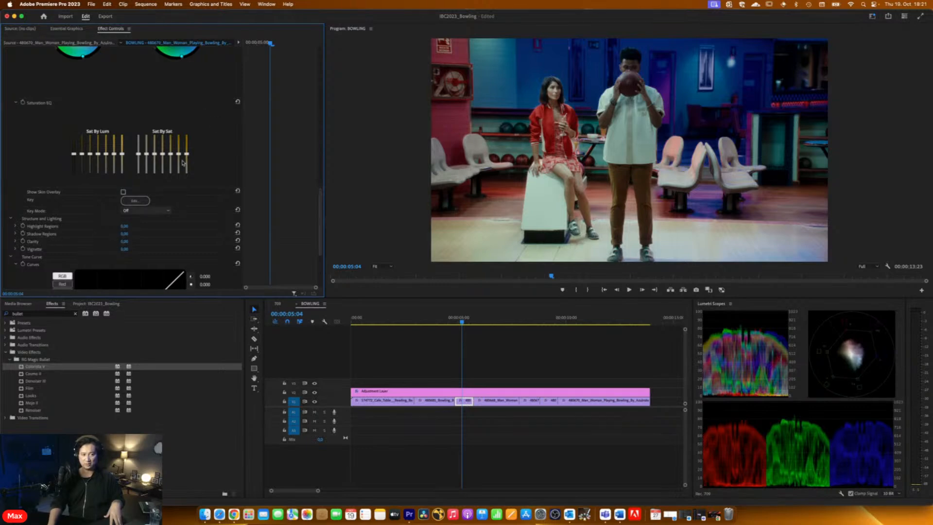
scroll(183, 162, up, 10)
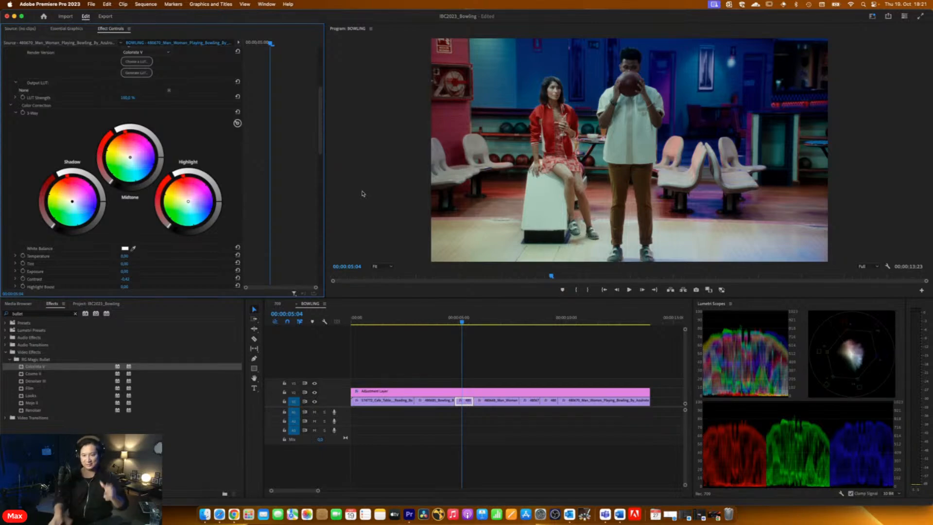
Step back to frame 00:00:04:24 and raise the Colorista V Shadow Regions value to about 51
key(Left)
key(Left)
key(Left)
key(Left)
key(Left)
scroll(164, 214, down, 5)
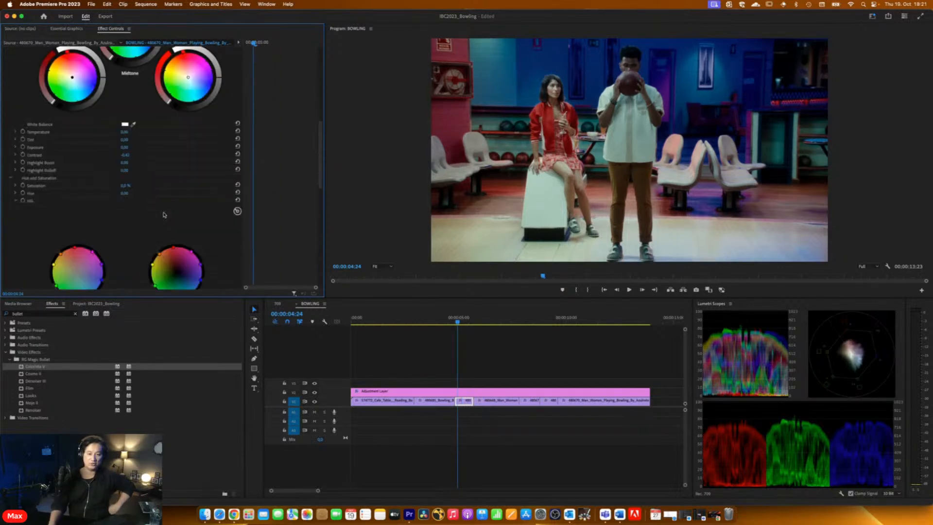
scroll(164, 214, down, 6)
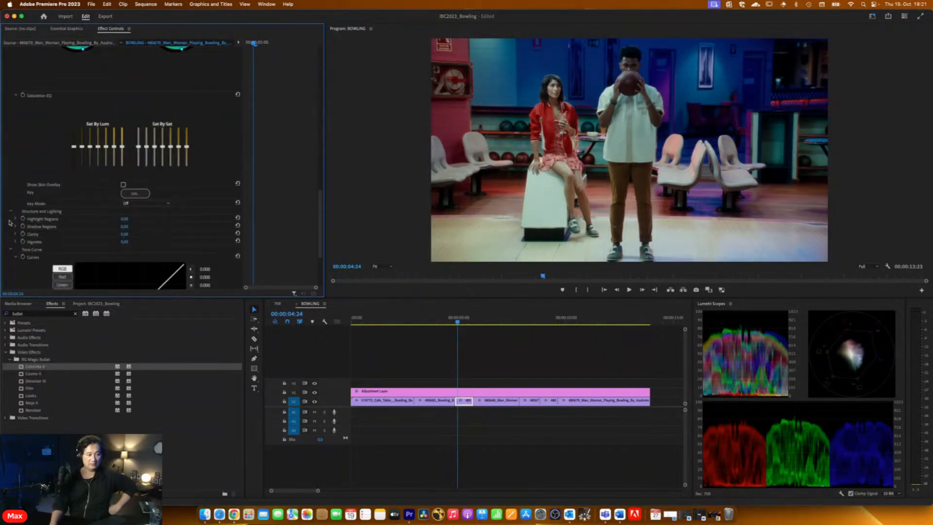
click(15, 226)
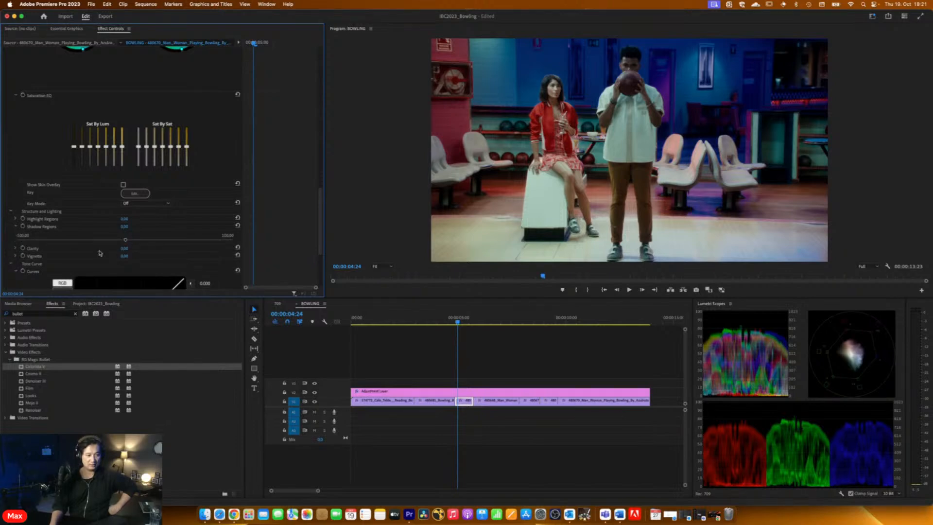
drag(126, 240, 179, 242)
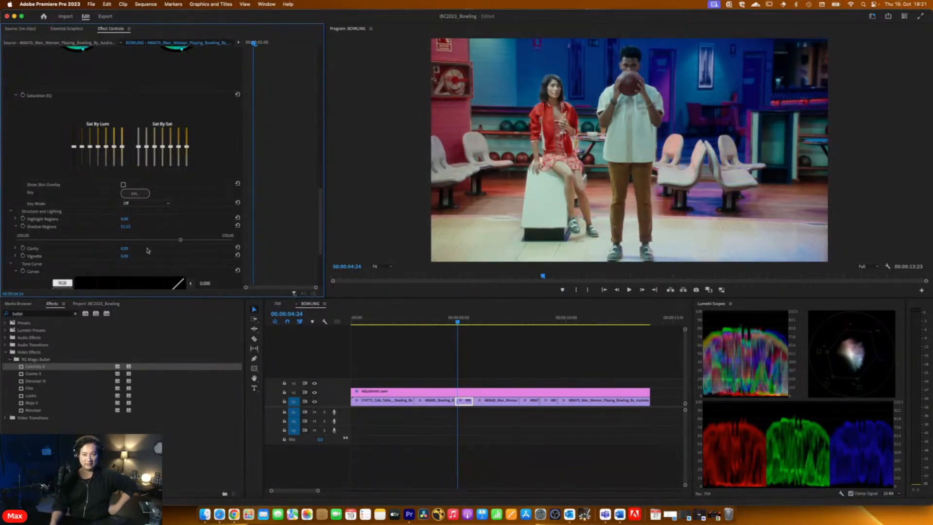
click(237, 225)
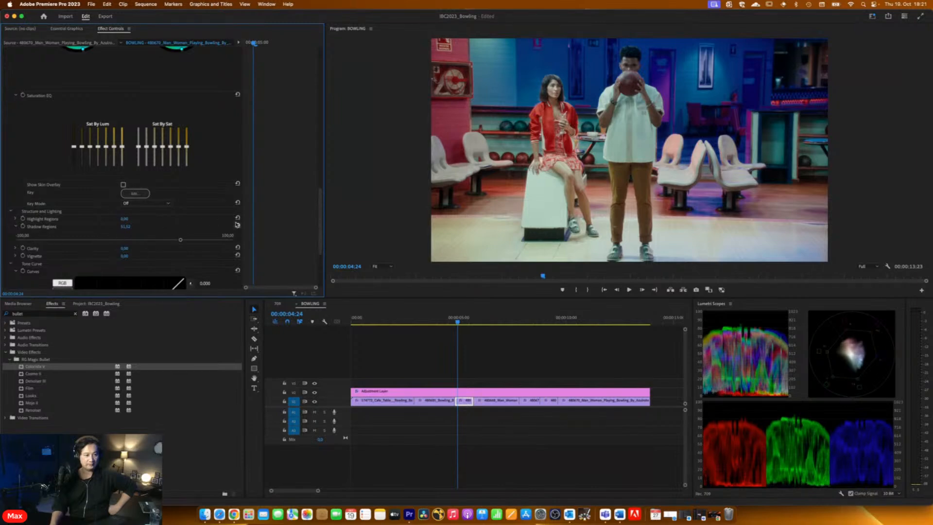
scroll(237, 226, up, 10)
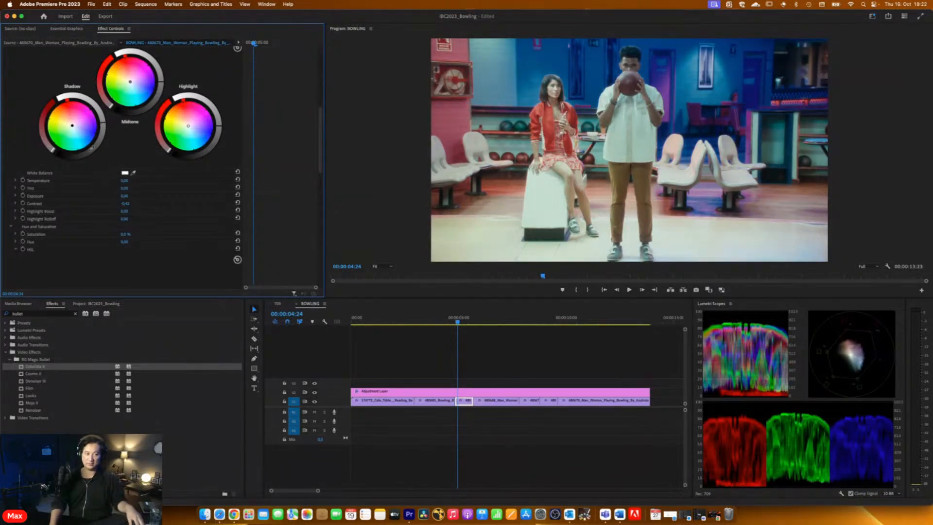
Reset the bowling clip's Colorista V Shadow Regions and raise it again to about 39
double_click(72, 125)
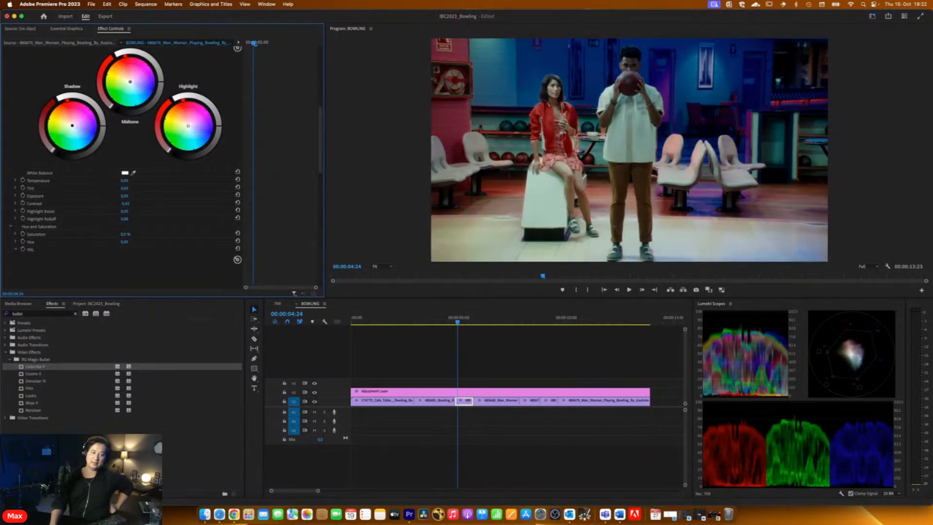
scroll(116, 191, down, 10)
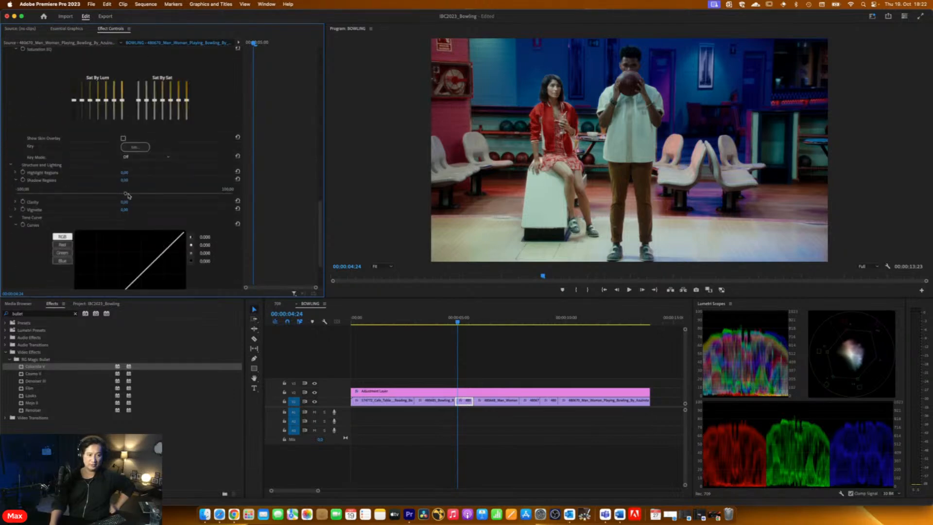
drag(126, 194, 171, 195)
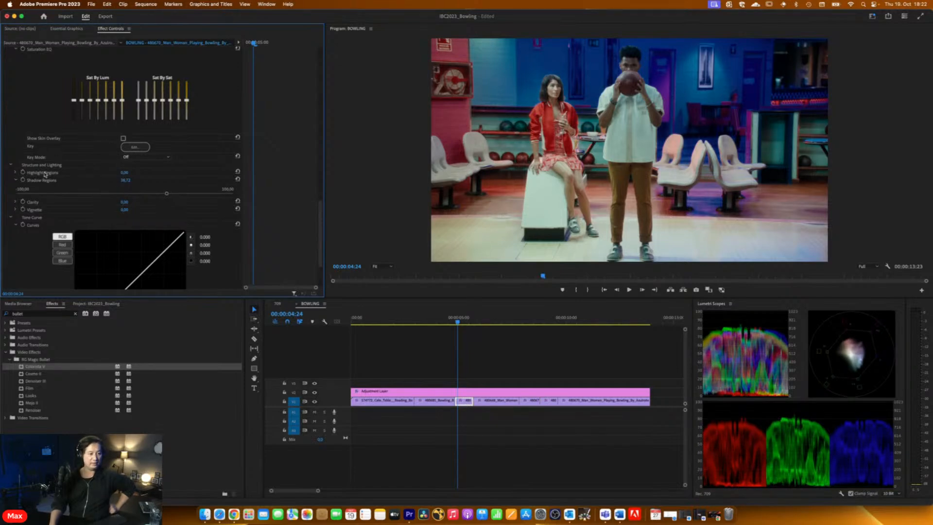
Raise the Colorista V Exposure of the bowling clip to about 0.38
scroll(45, 174, up, 10)
scroll(129, 111, down, 2)
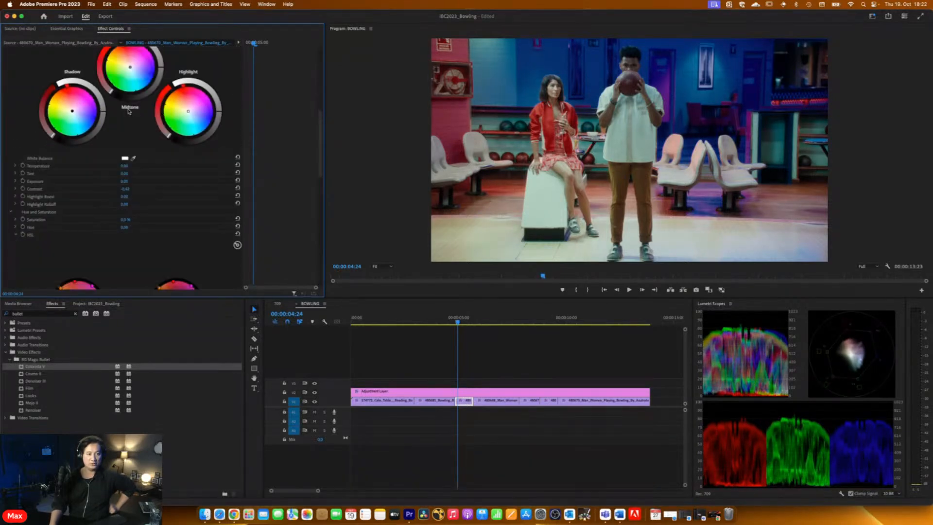
scroll(129, 110, up, 2)
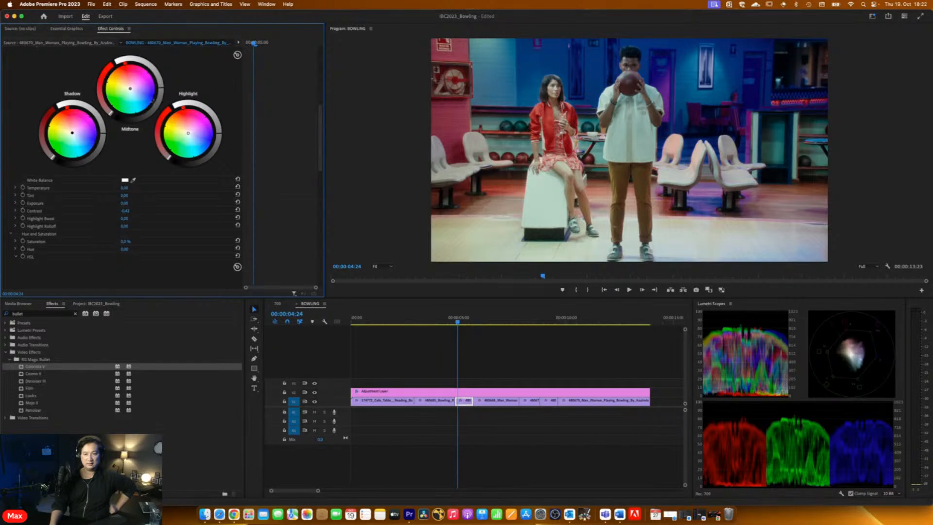
scroll(125, 177, down, 2)
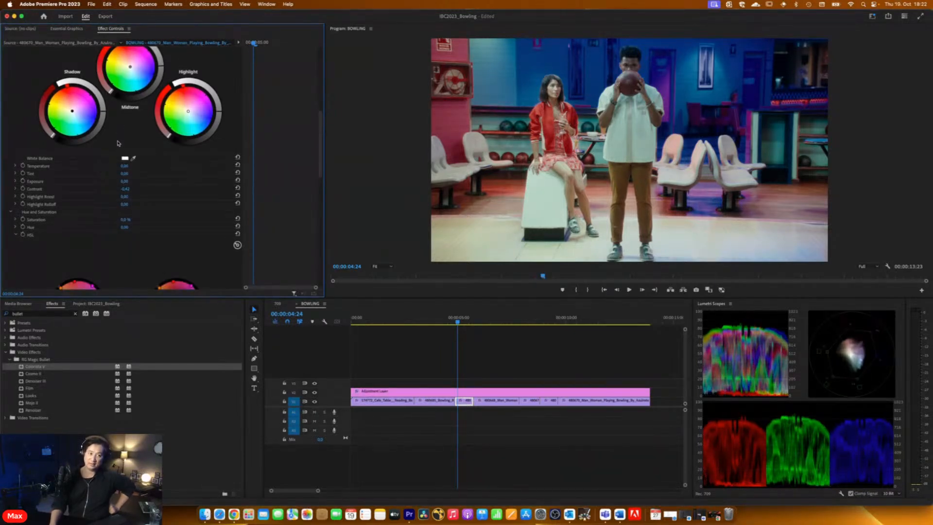
scroll(131, 126, up, 2)
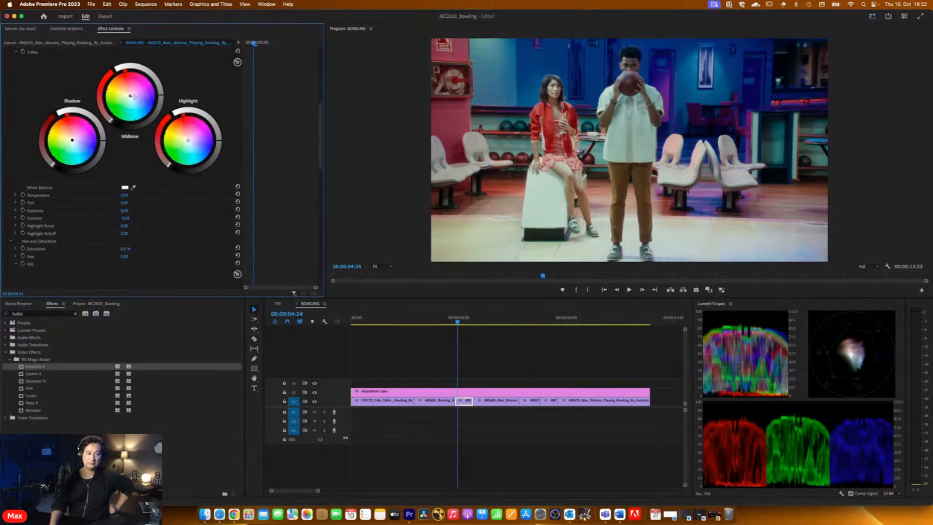
click(15, 211)
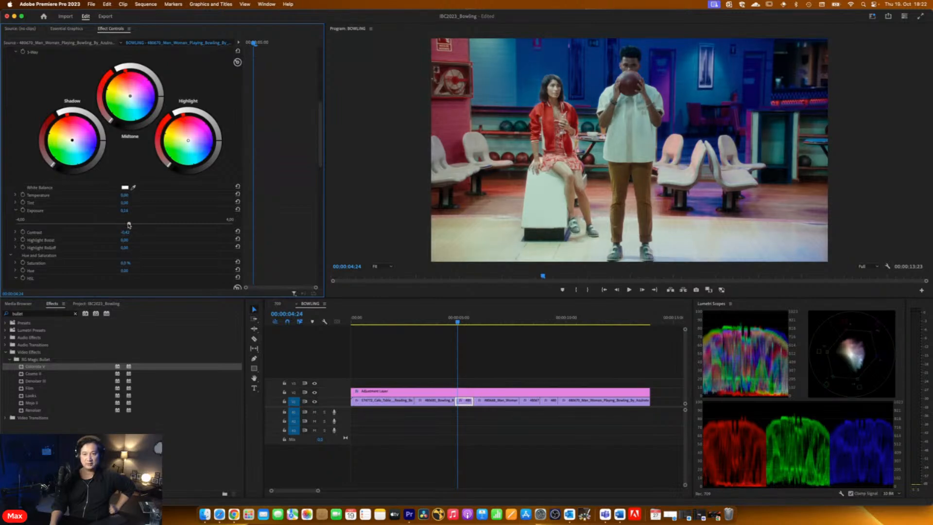
drag(130, 225, 133, 224)
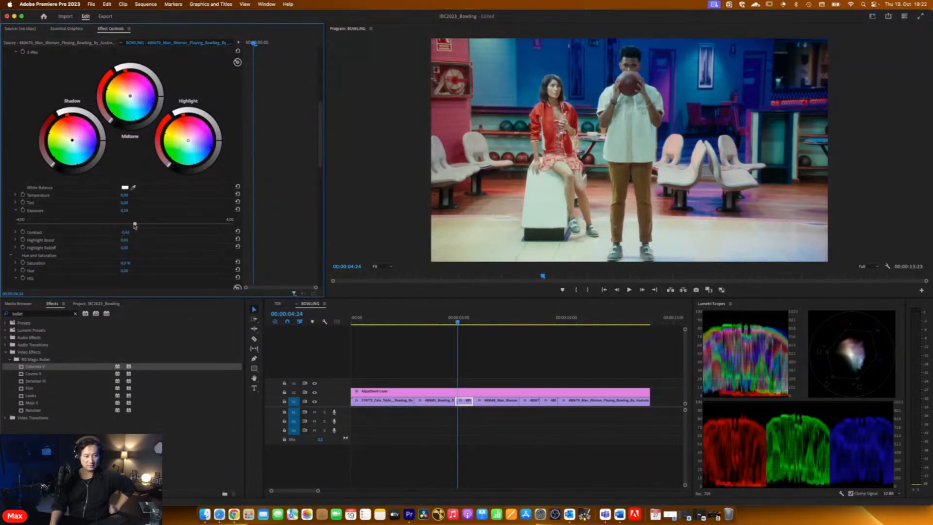
Warm the bowling clip by raising its Colorista V Temperature to about 15
scroll(32, 233, down, 5)
scroll(32, 233, down, 2)
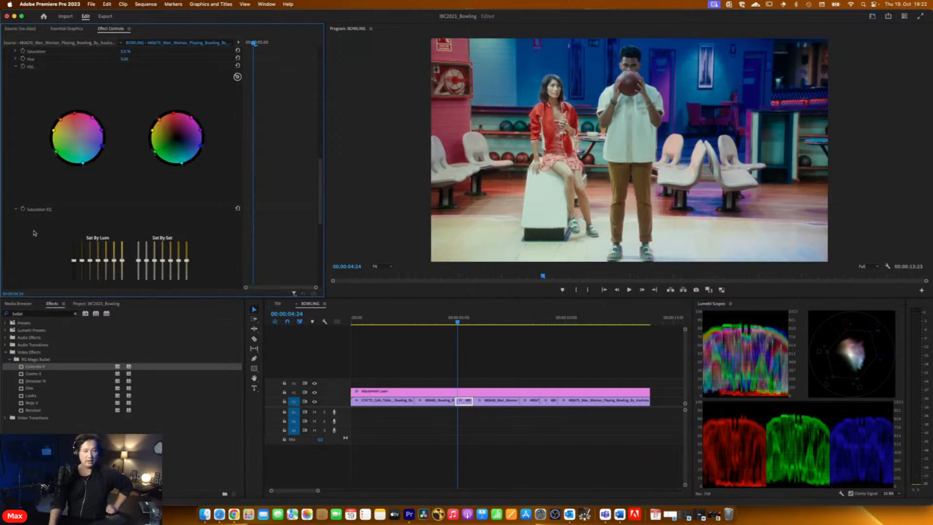
scroll(57, 194, down, 4)
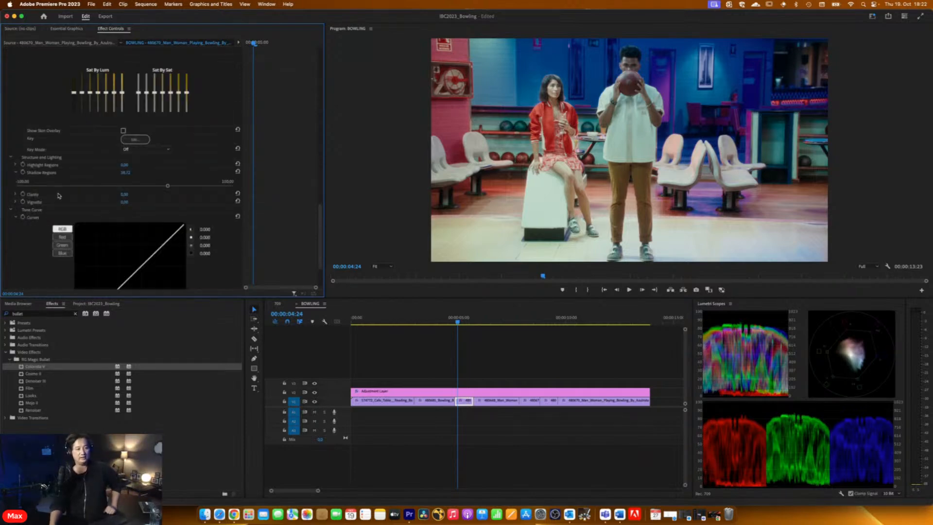
scroll(47, 224, up, 4)
scroll(48, 224, up, 1)
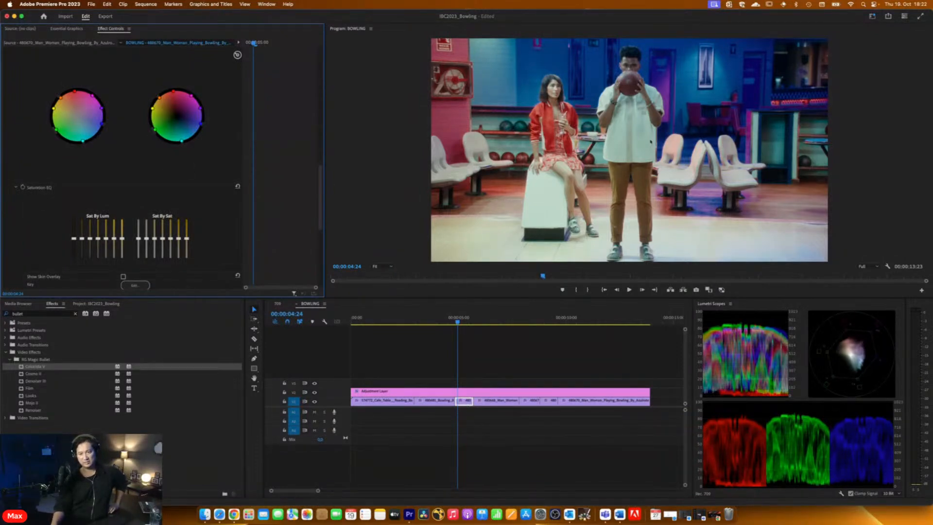
scroll(83, 190, up, 5)
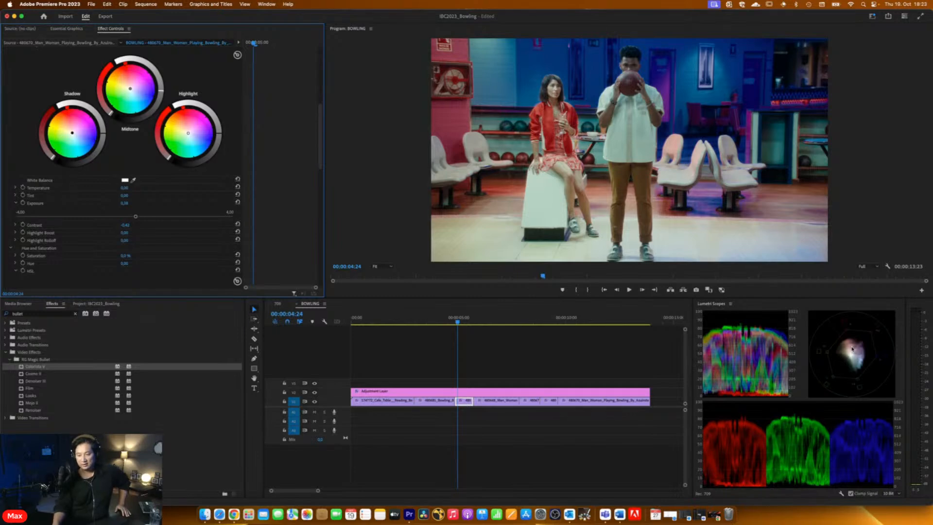
click(15, 188)
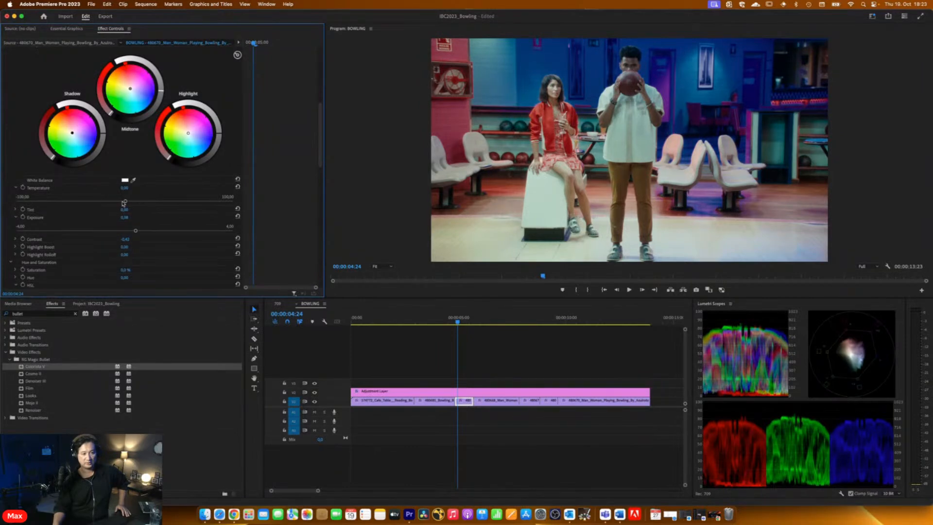
drag(125, 202, 130, 203)
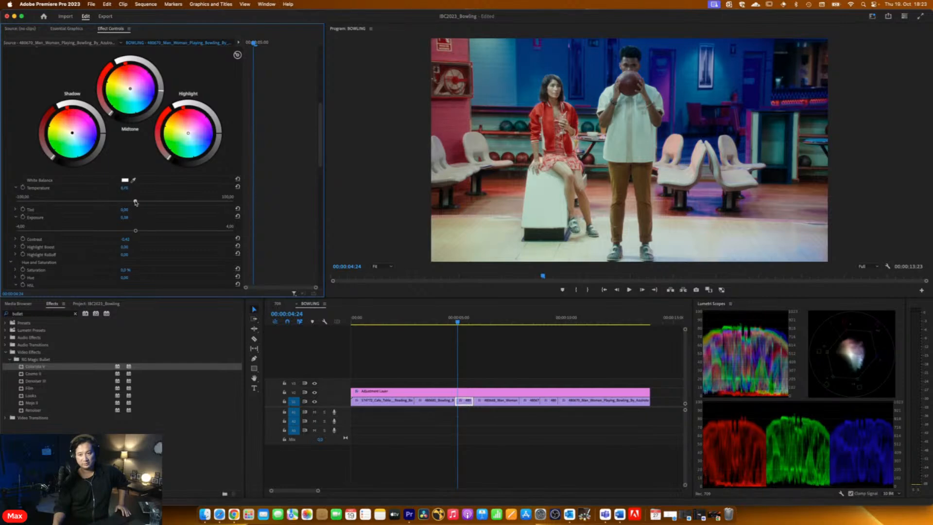
mouse_move(137, 202)
mouse_down()
mouse_move(120, 200)
mouse_move(142, 202)
mouse_up()
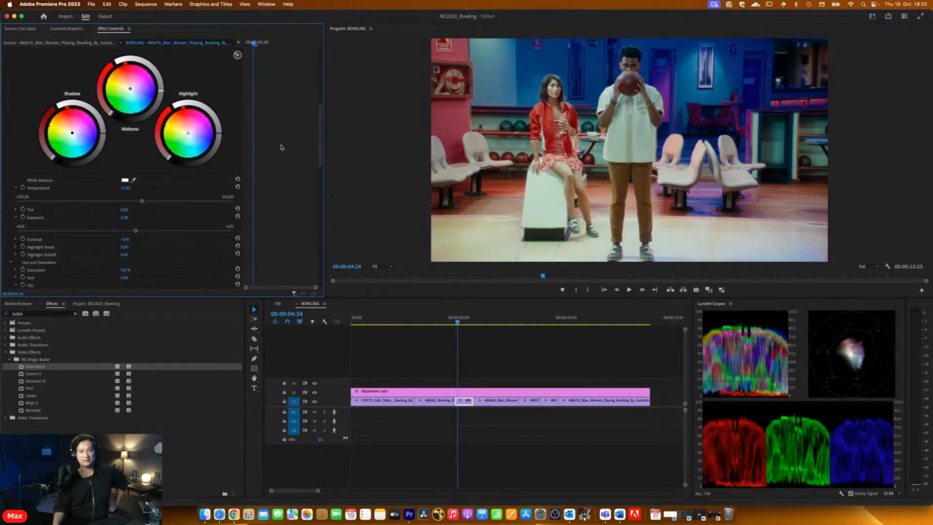
click(16, 187)
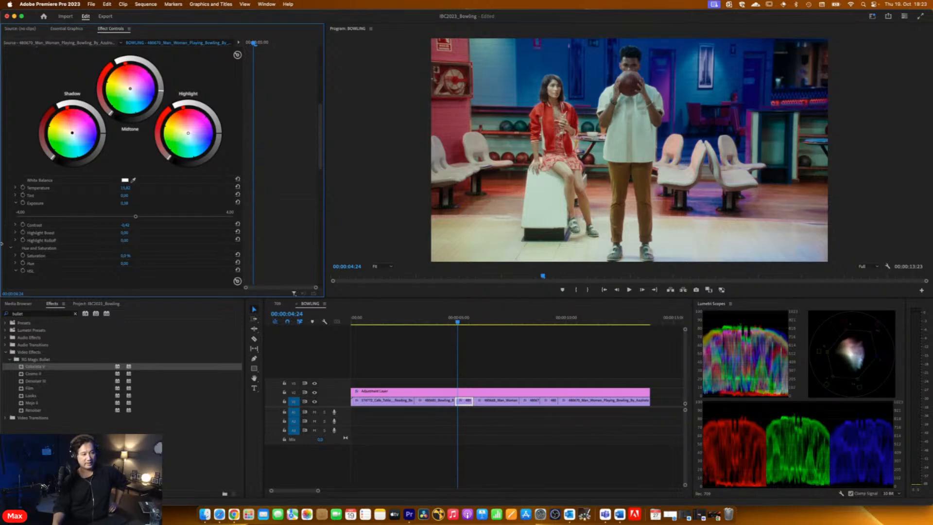
Examine the clip's remaining Colorista V settings, from Color Handling and the 3-Way wheels through HSL and Saturation EQ to the RGB curve
scroll(33, 246, down, 5)
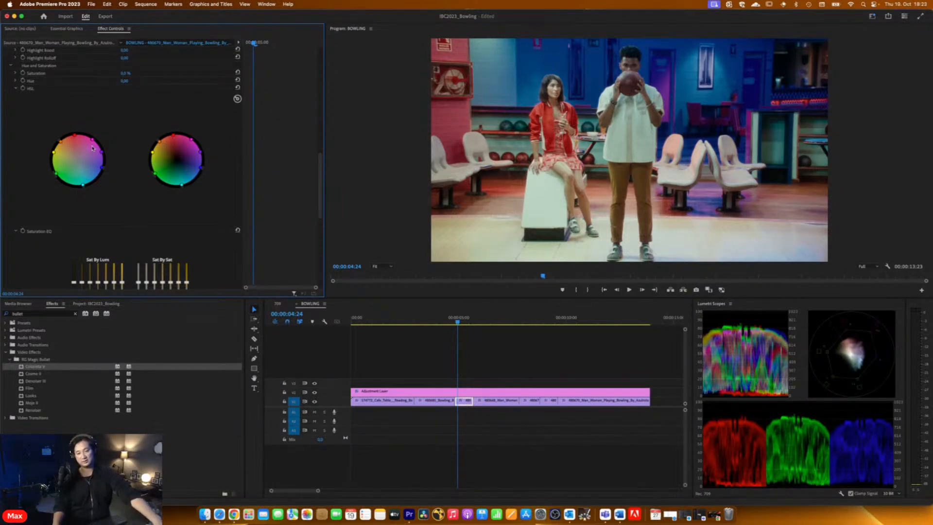
scroll(120, 194, up, 2)
scroll(120, 193, up, 3)
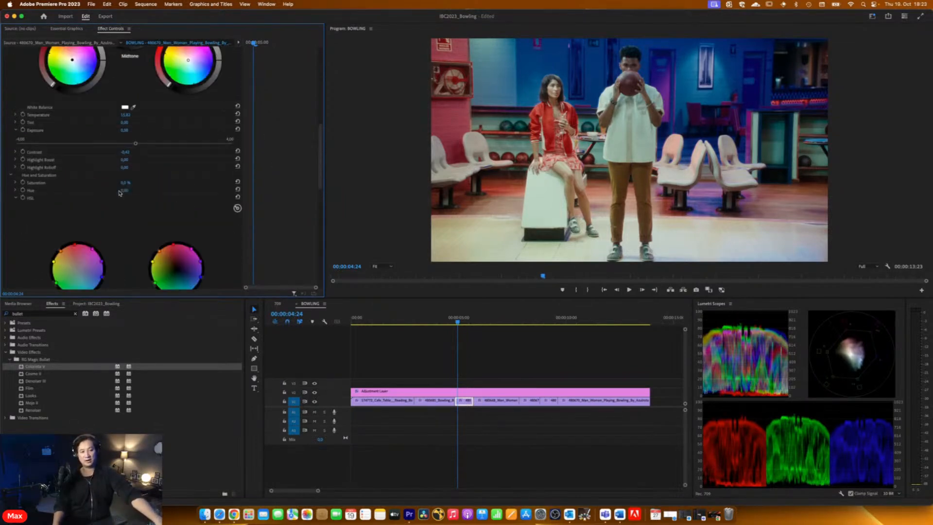
scroll(109, 141, up, 8)
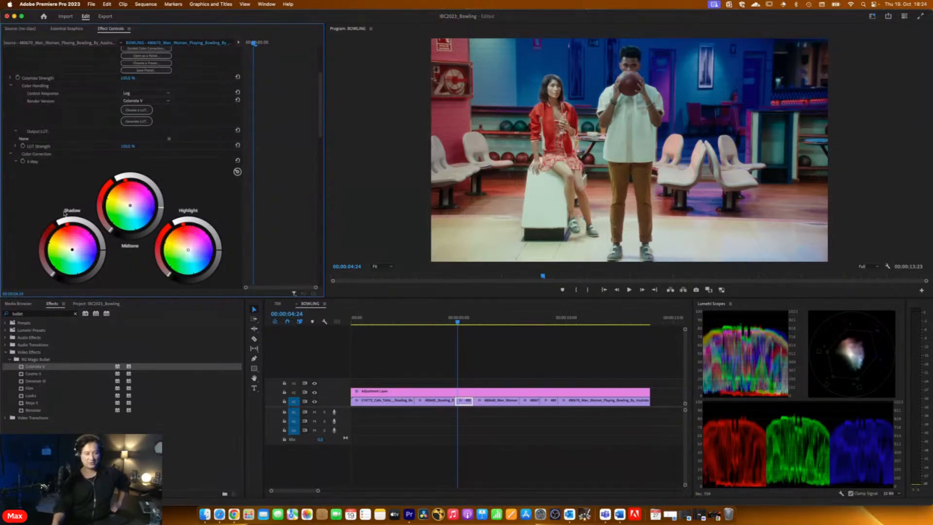
scroll(95, 205, down, 10)
scroll(110, 207, down, 5)
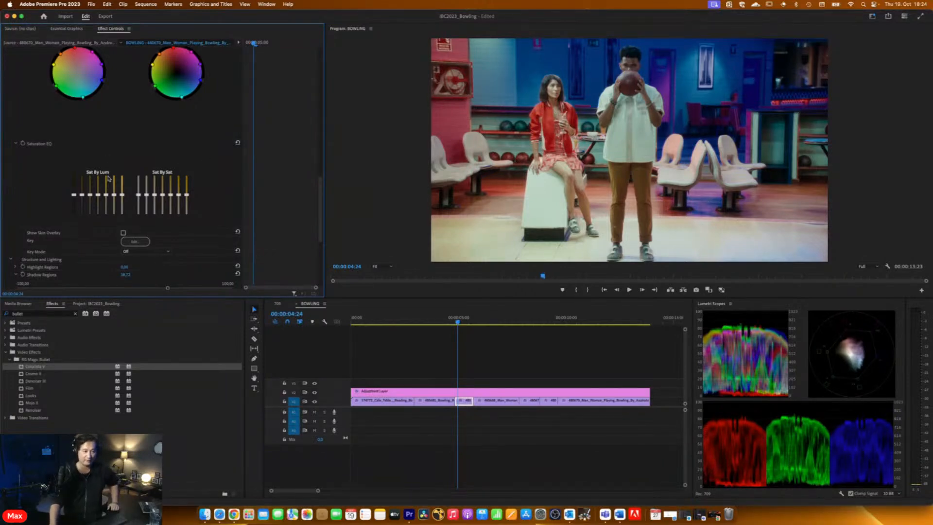
scroll(104, 204, down, 5)
scroll(99, 199, down, 3)
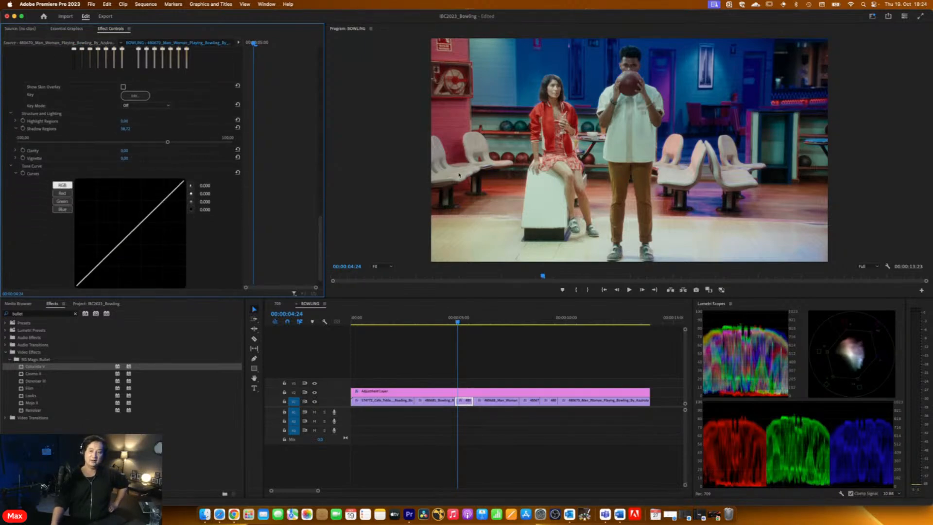
scroll(98, 240, down, 1)
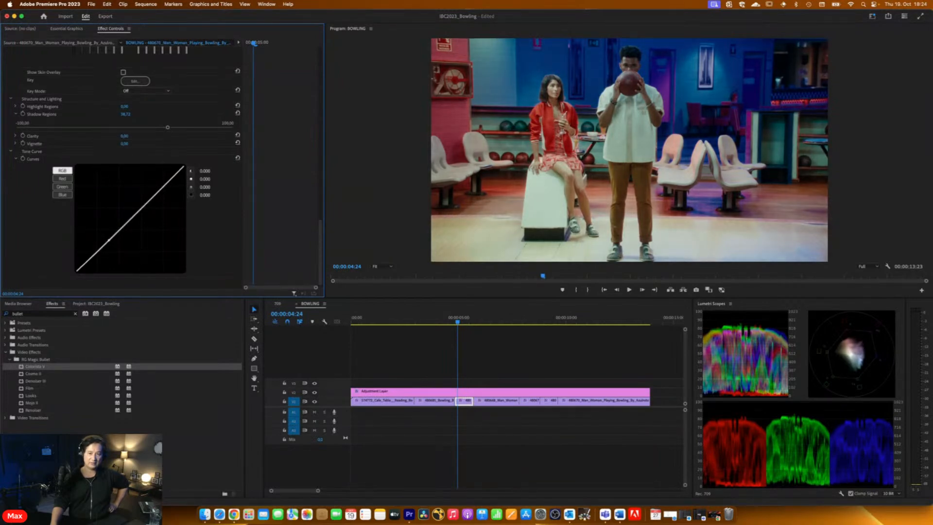
scroll(125, 197, up, 10)
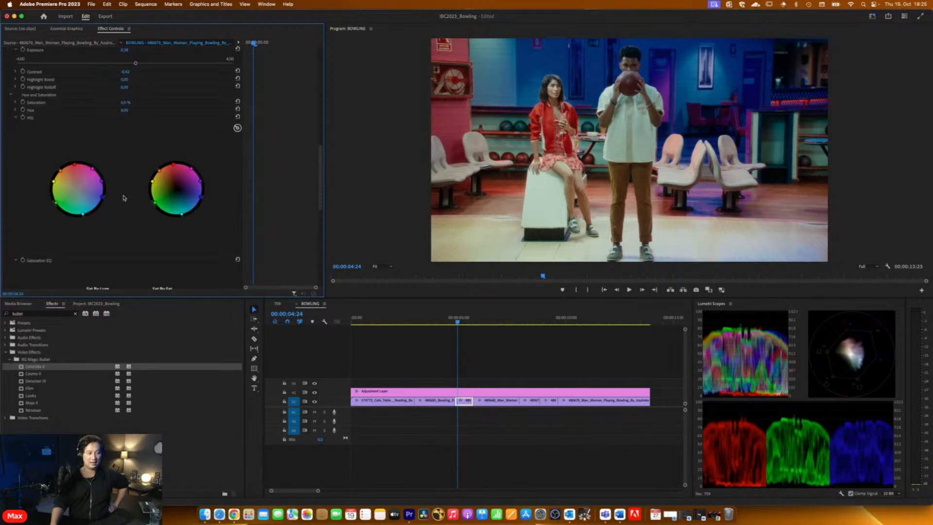
Set the bowling clip's Colorista V Saturation to 15%
scroll(124, 197, up, 2)
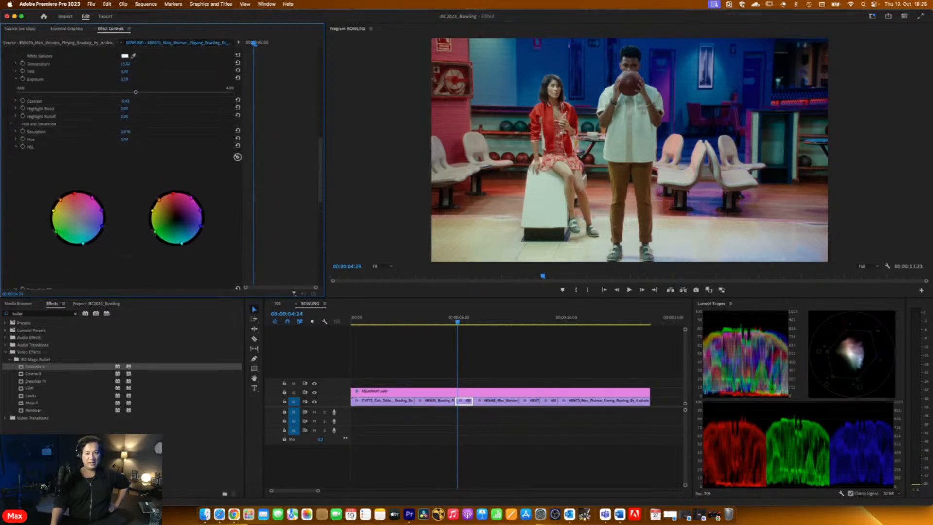
drag(125, 132, 138, 131)
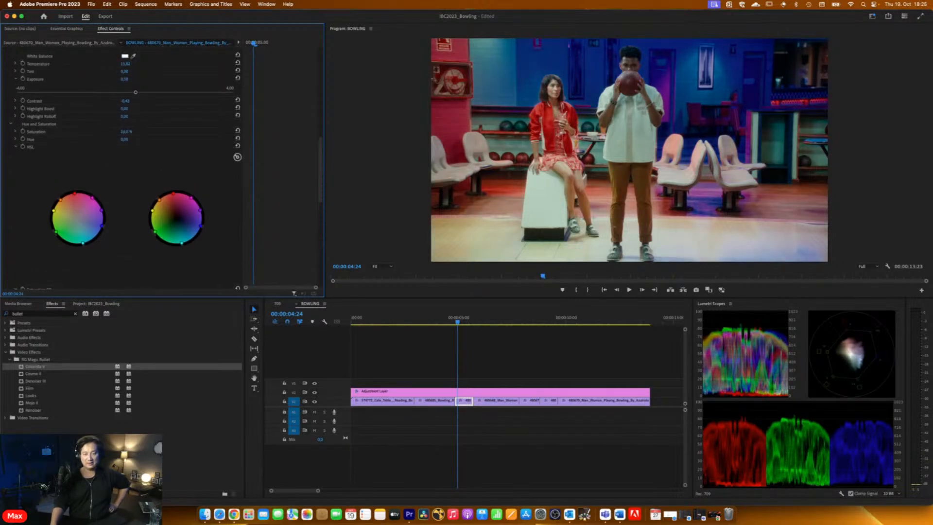
click(127, 131)
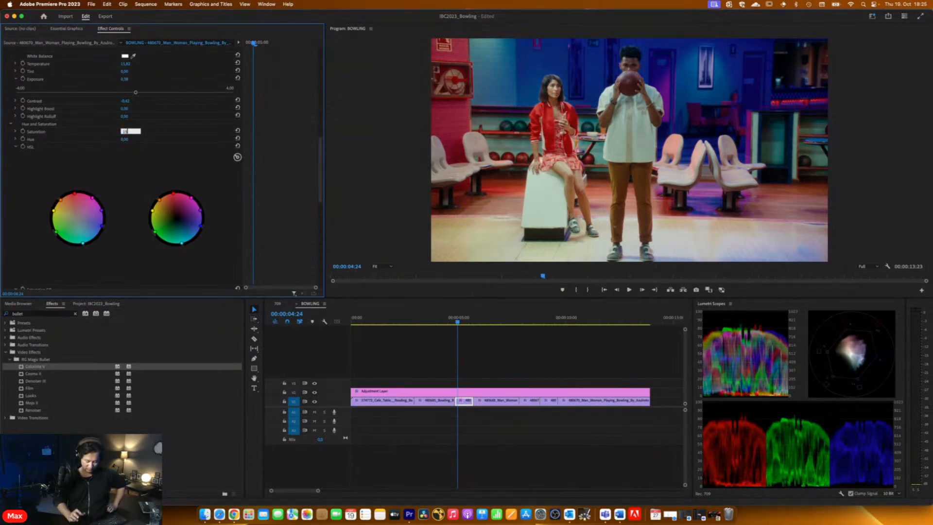
text(15)
key(Return)
Compare the bowling clip with and without Colorista V by switching the effect off and on, leaving it enabled
scroll(129, 179, up, 10)
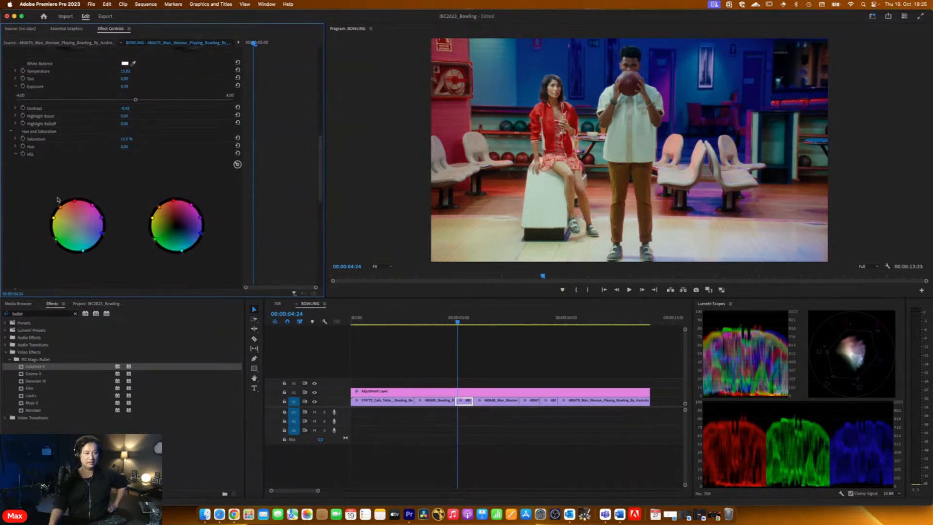
click(10, 105)
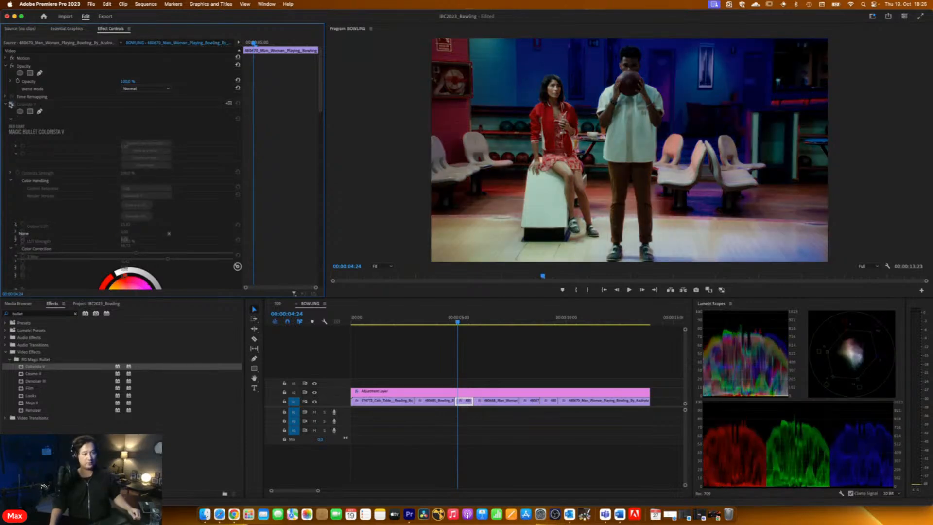
click(10, 104)
click(11, 105)
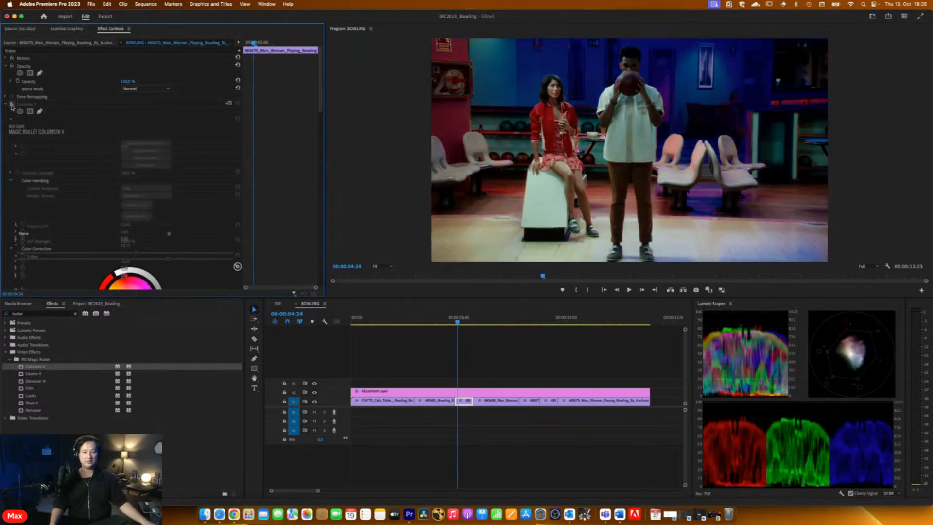
click(10, 104)
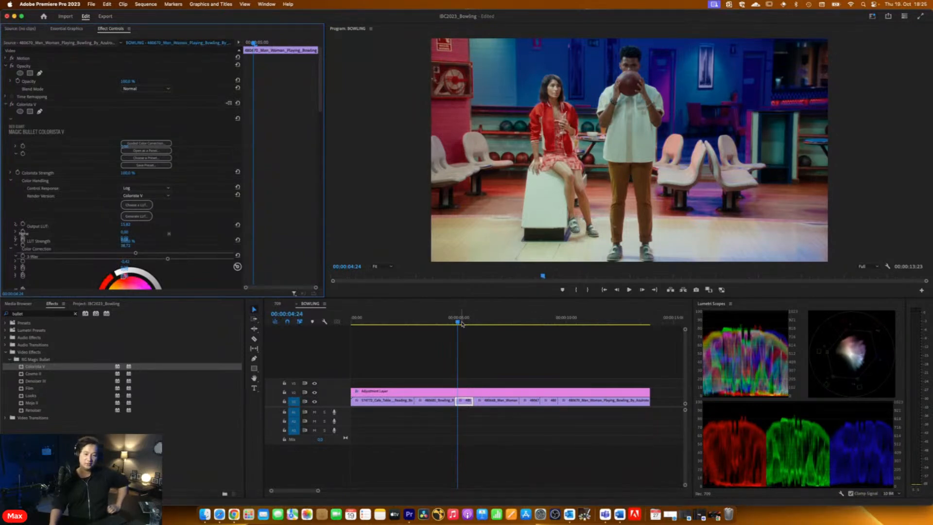
Remove Colorista V from the man's close-up clip at 00:00:06:10 and move the playhead to the following clip
drag(459, 322, 489, 322)
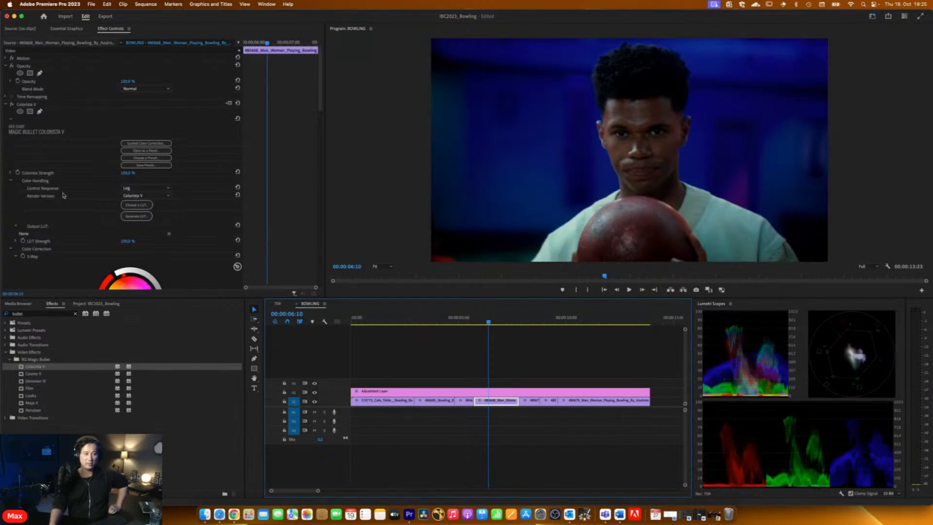
click(30, 105)
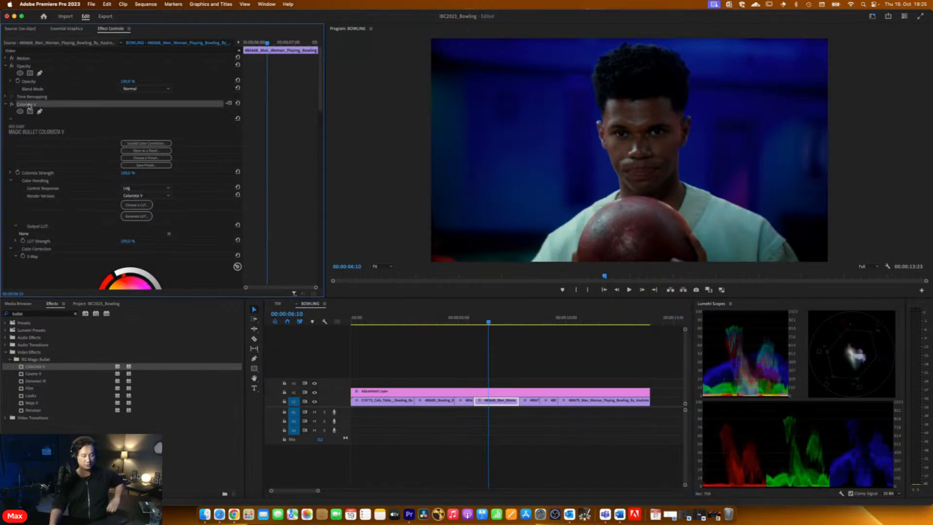
key(Delete)
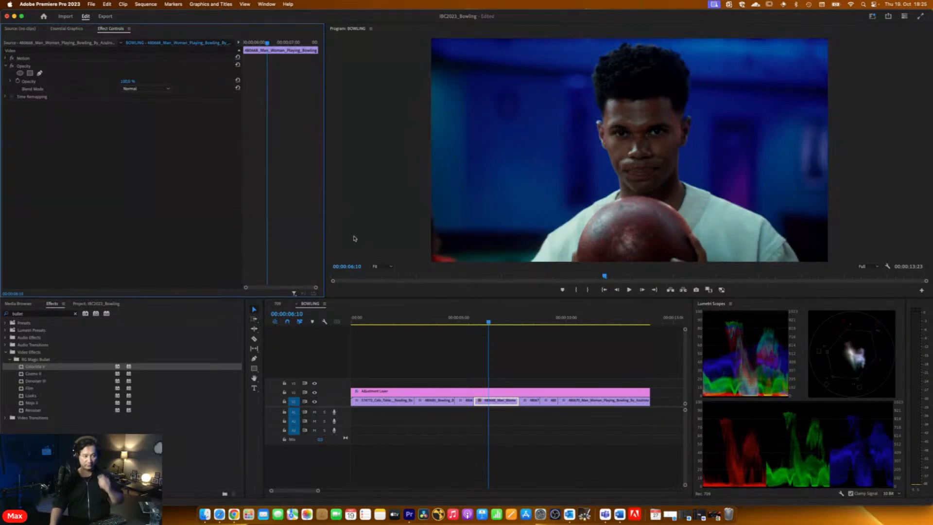
click(530, 322)
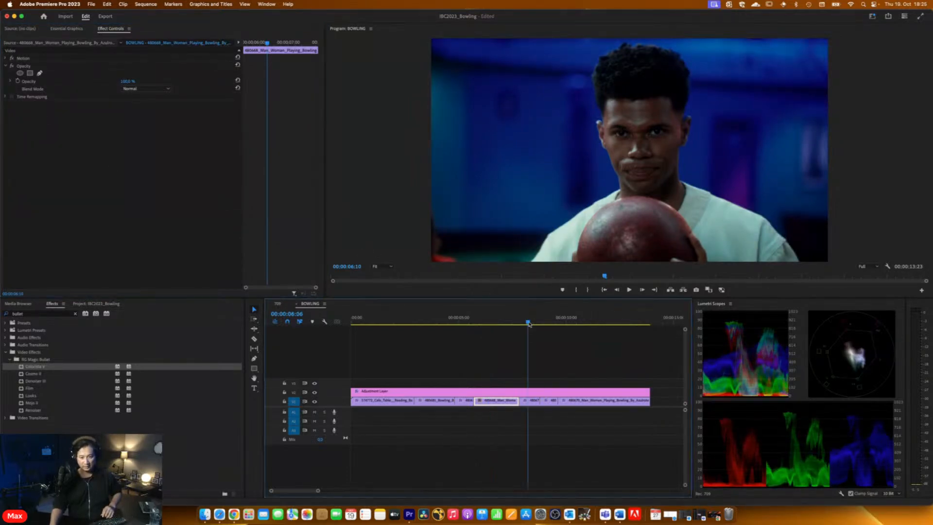
Remove Colorista V from the three clips at 00:00:08:06, 00:00:09:06 and 00:00:10:21
click(27, 105)
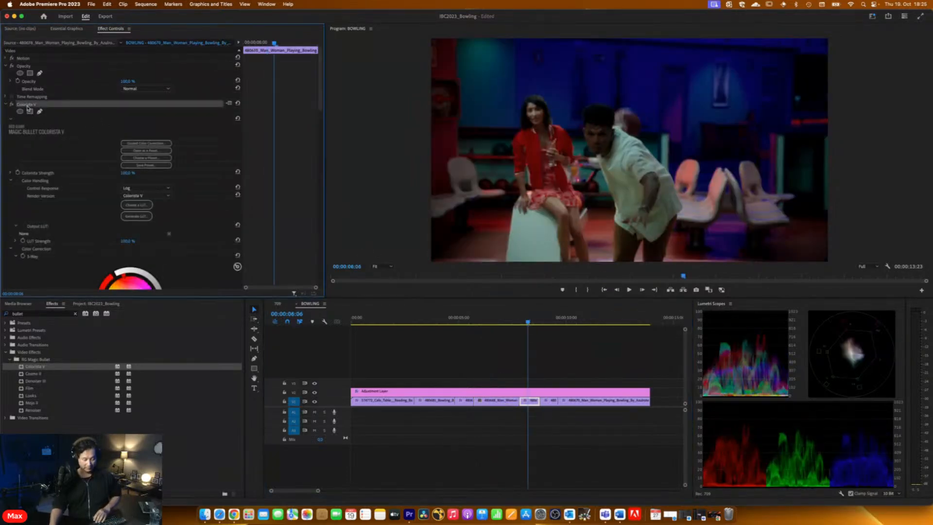
key(Delete)
click(549, 321)
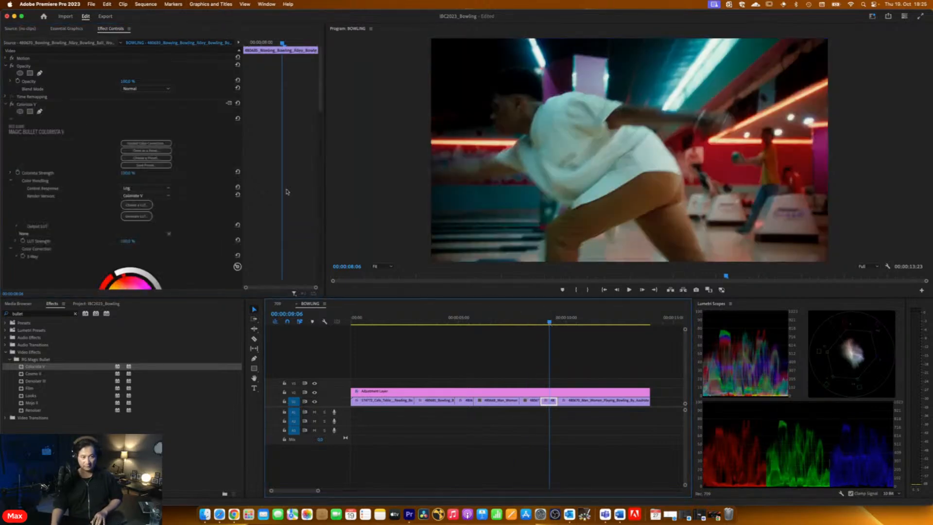
click(31, 106)
key(Delete)
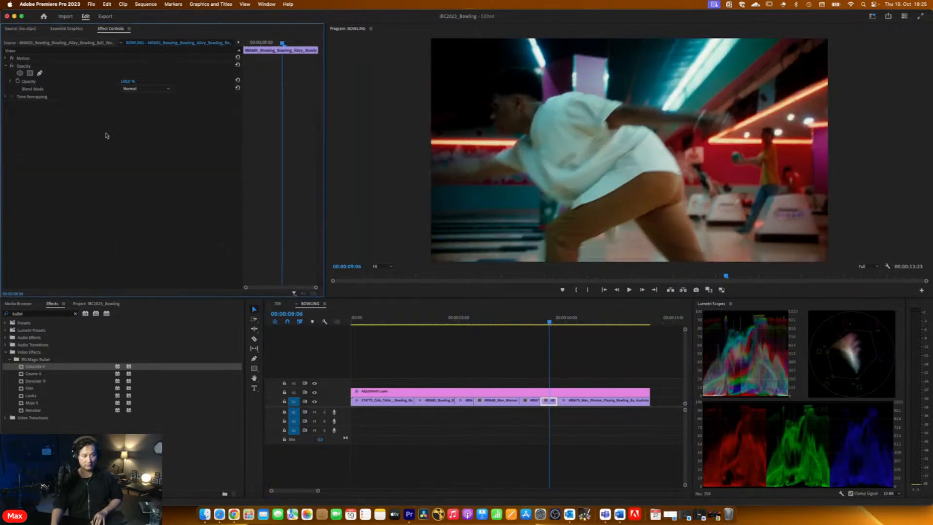
click(585, 321)
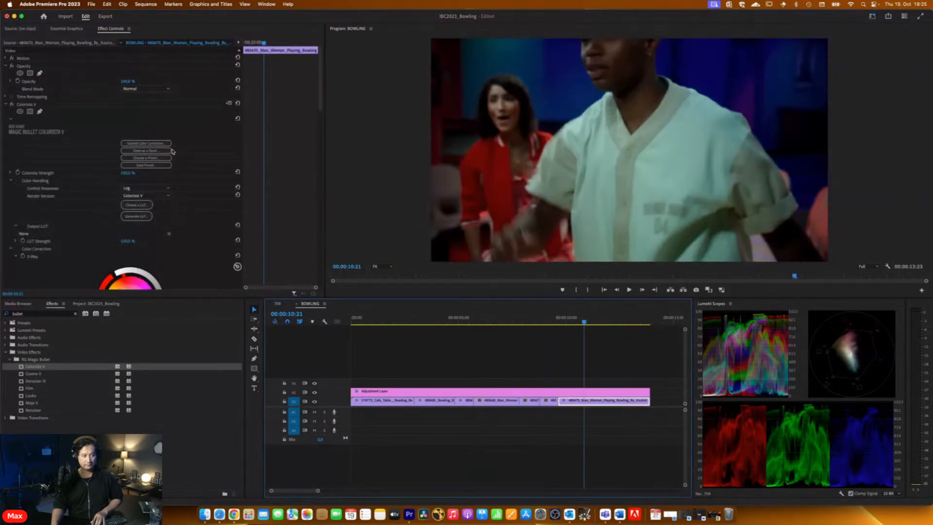
click(29, 105)
key(Delete)
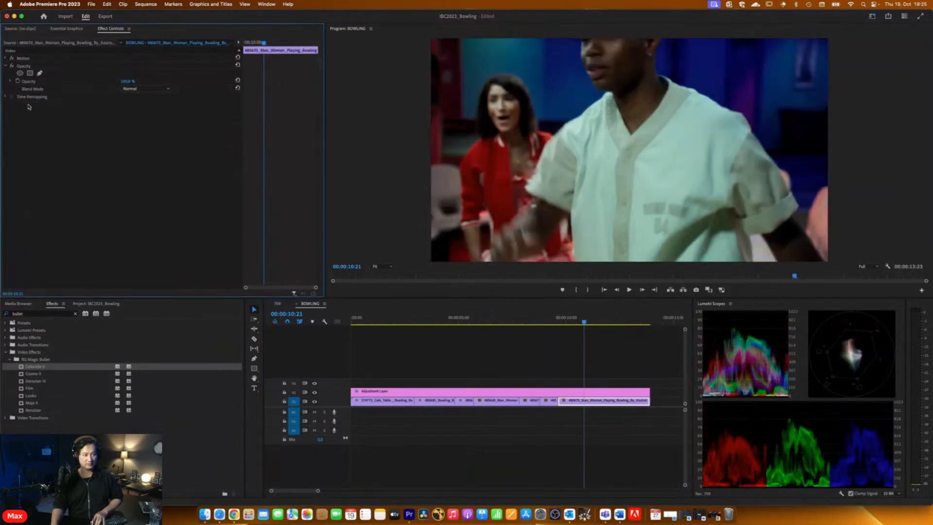
Copy Colorista V from the couple's wide shot at 00:00:05:07 and paste it onto the man's close-up clip at 00:00:06:12
click(462, 323)
click(484, 323)
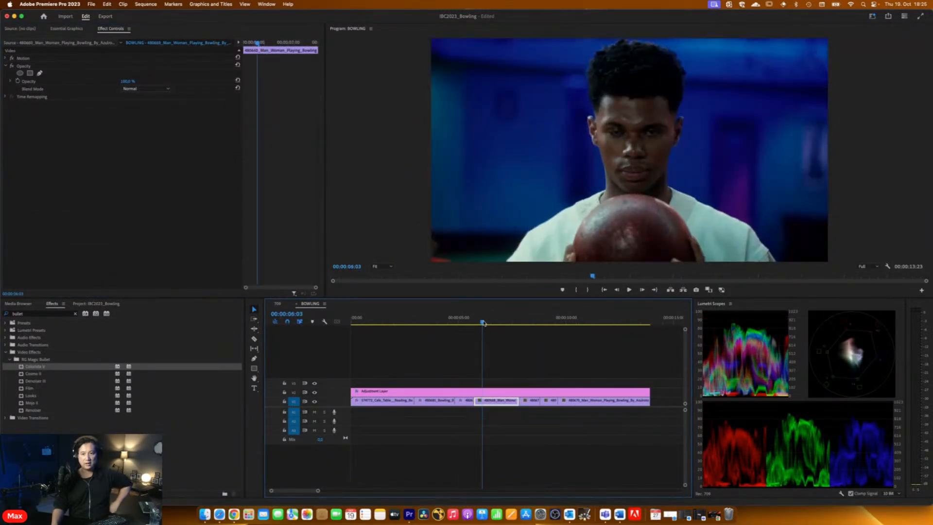
click(465, 322)
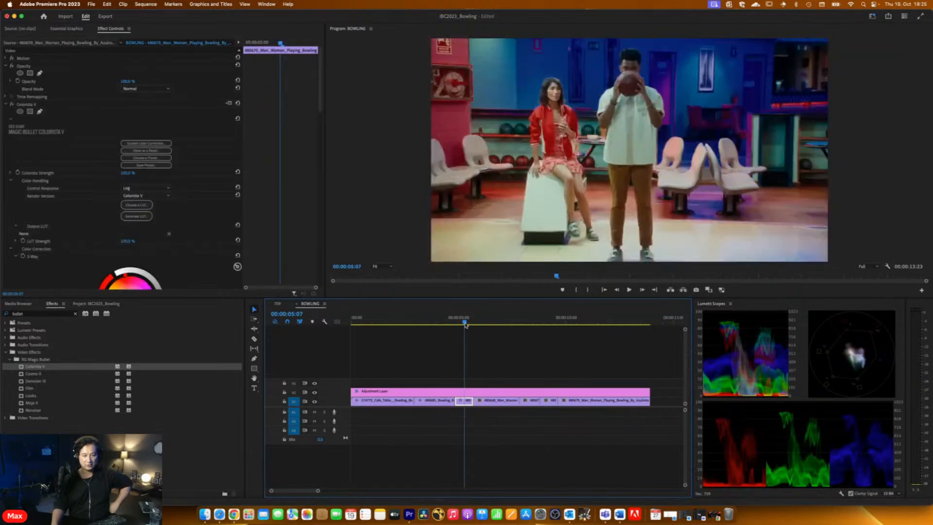
click(28, 105)
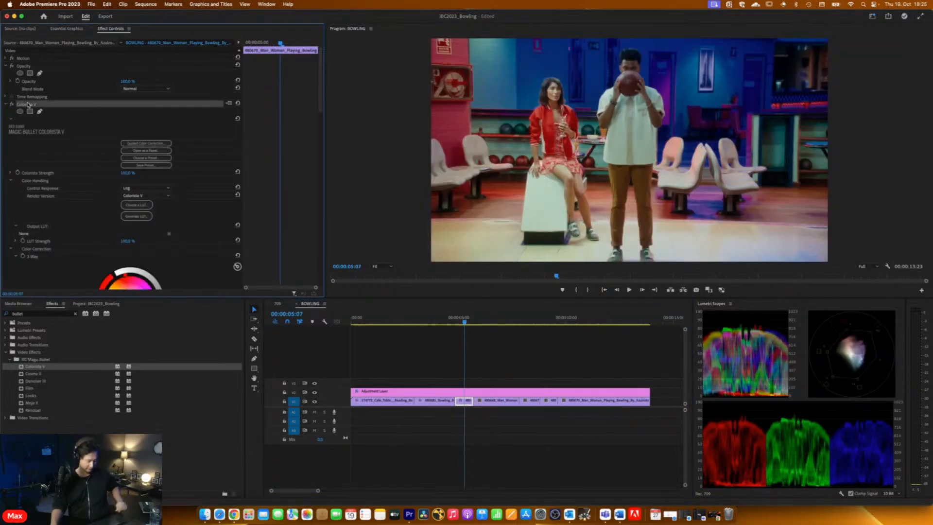
click(491, 321)
click(136, 206)
key(super+v)
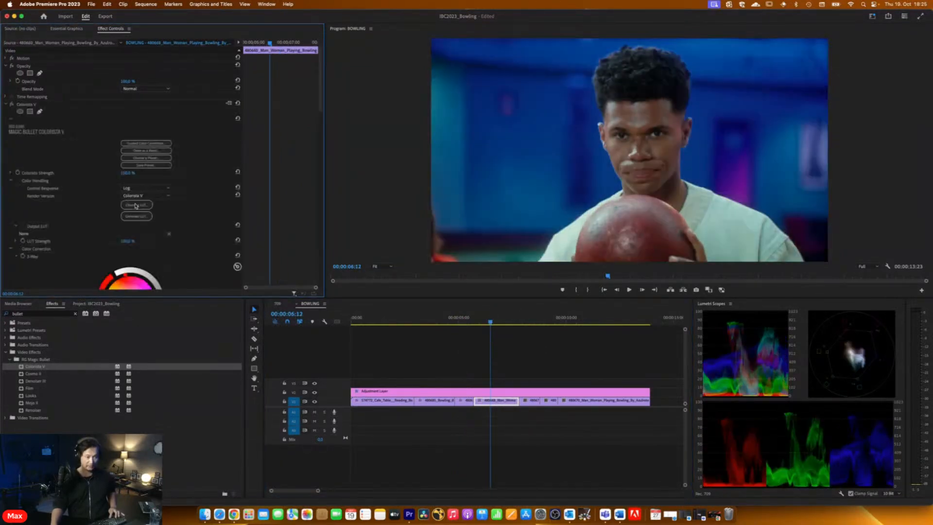
Turn on the comparison view and set its reference frame to the wide shot of the couple
click(708, 290)
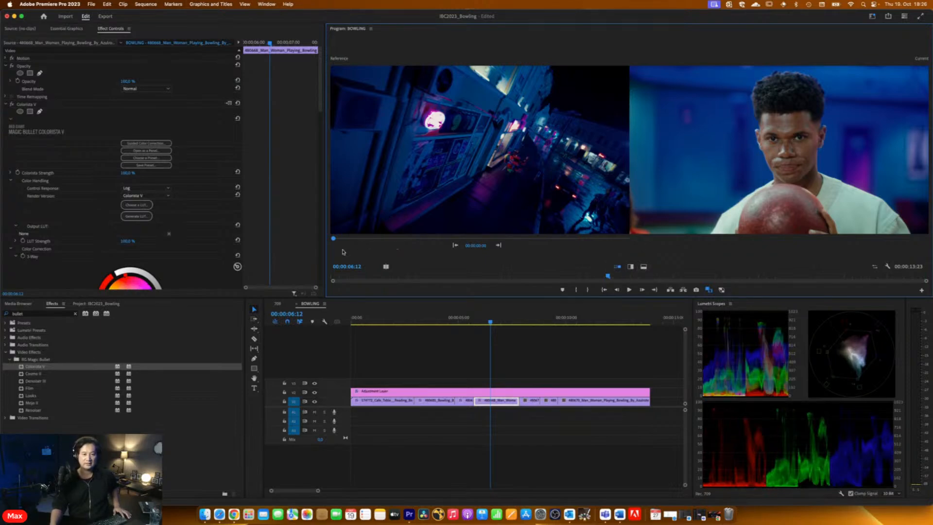
drag(337, 239, 467, 245)
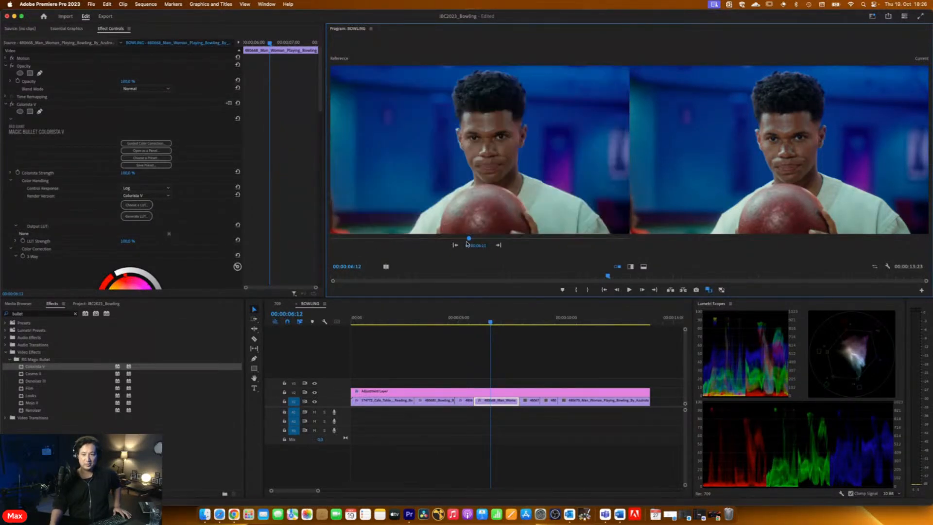
drag(468, 239, 443, 241)
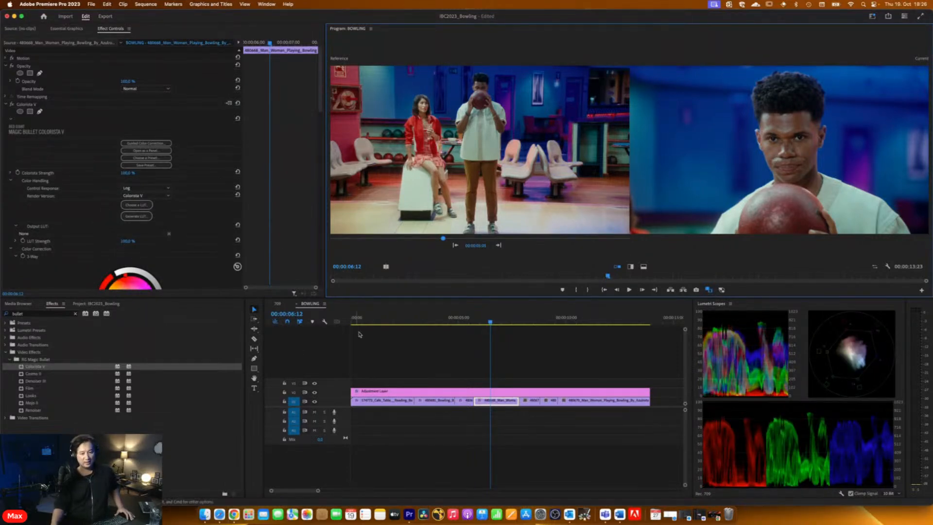
Paste the copied Colorista V effect onto the clips at 00:00:08:06 and 00:00:09:03
click(528, 322)
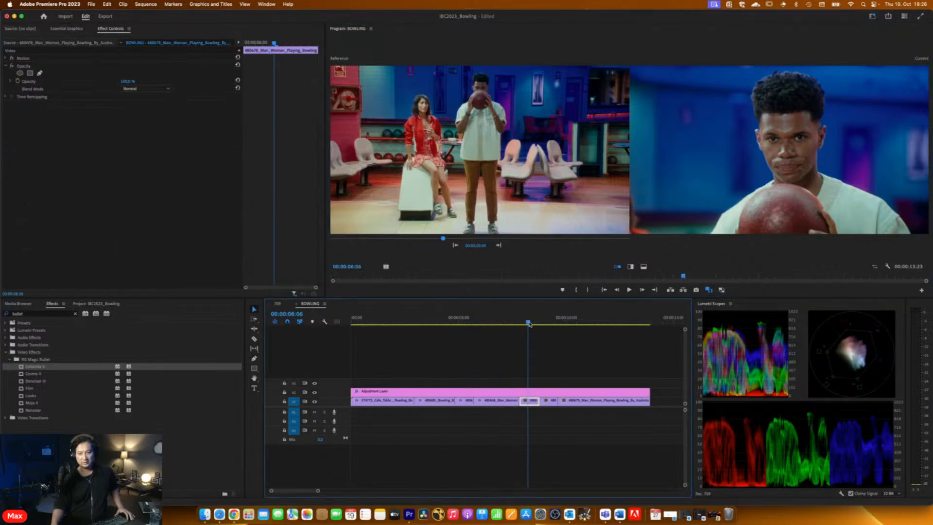
click(40, 146)
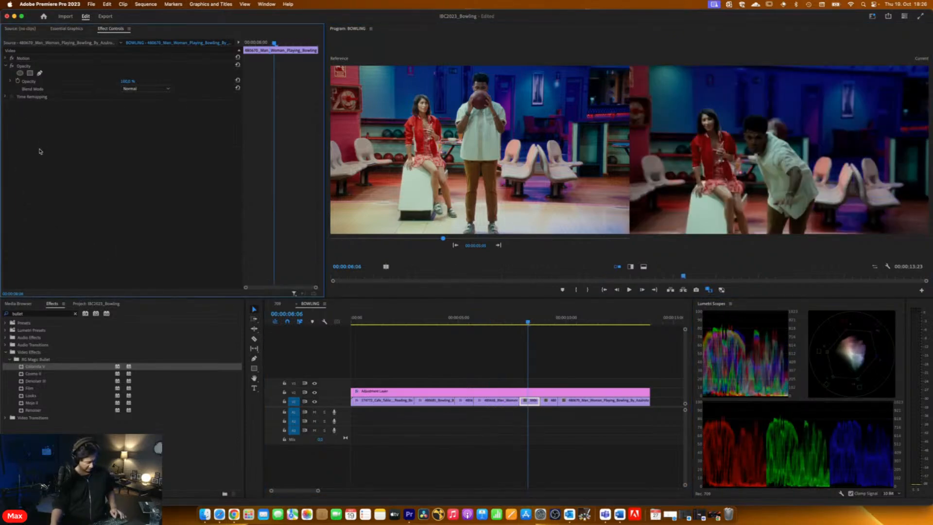
key(super+v)
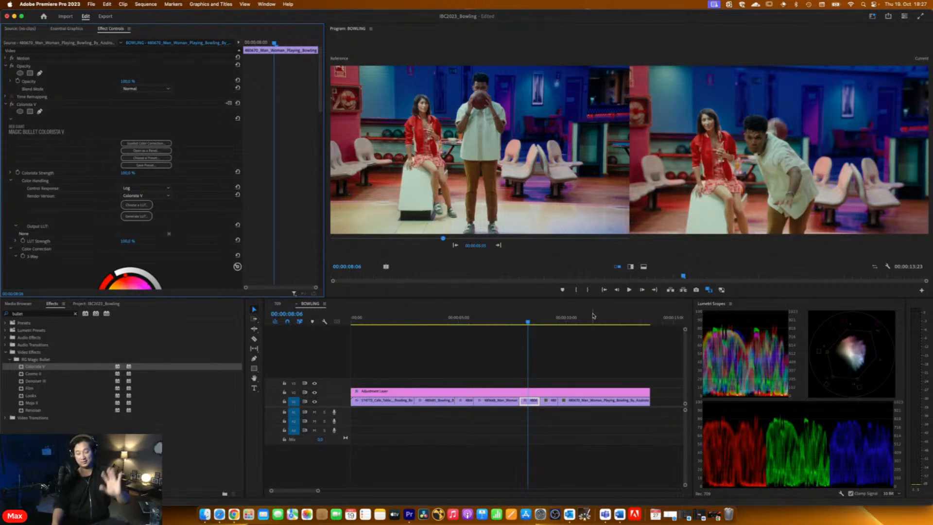
click(547, 323)
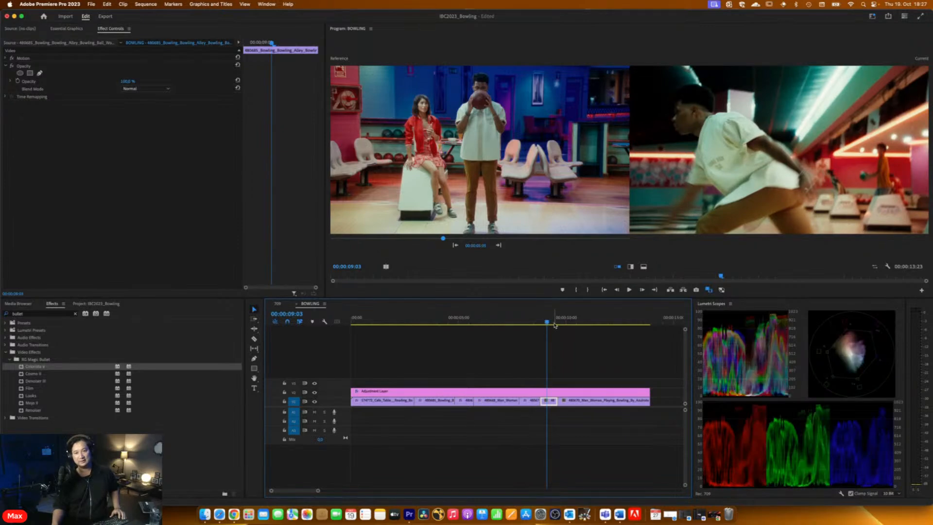
click(142, 185)
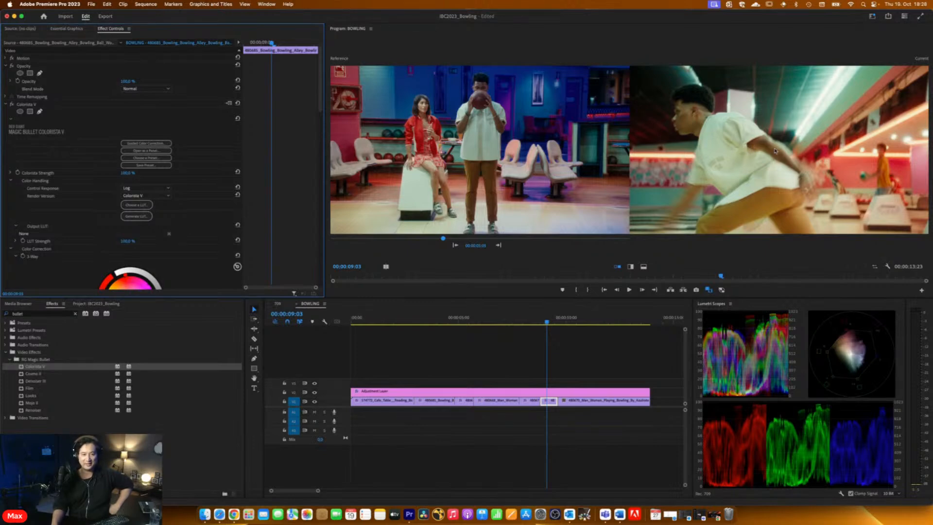
Lower the Colorista V Temperature of the clip at 00:00:09:03 to about -7 and slightly shift its Highlight wheel
scroll(192, 261, down, 5)
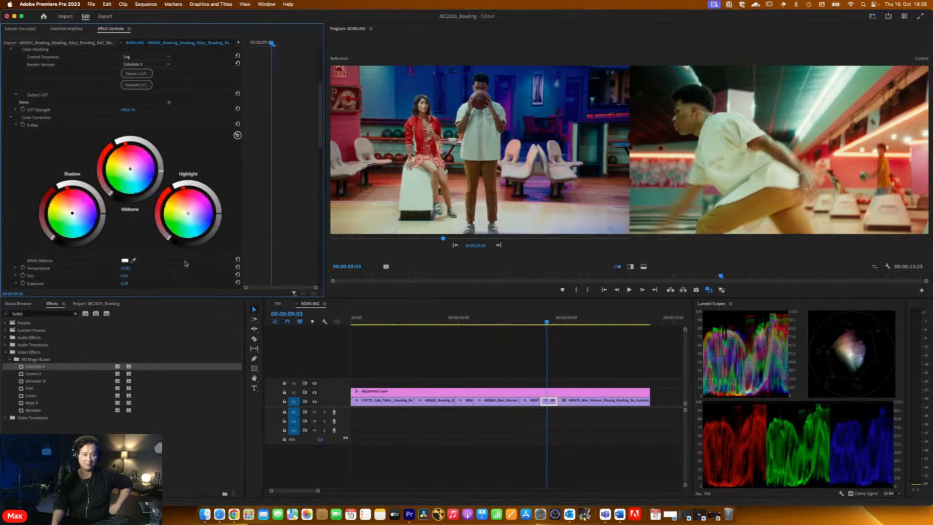
scroll(121, 252, down, 2)
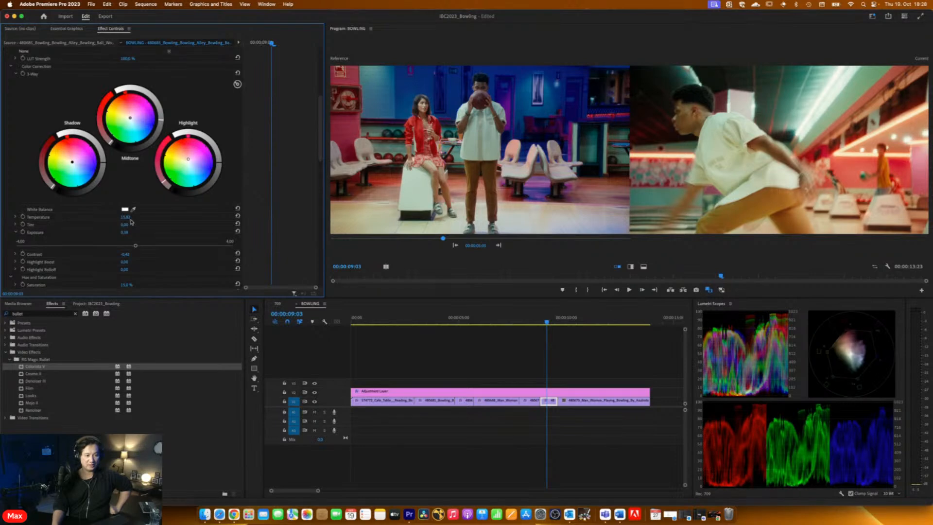
drag(125, 217, 106, 217)
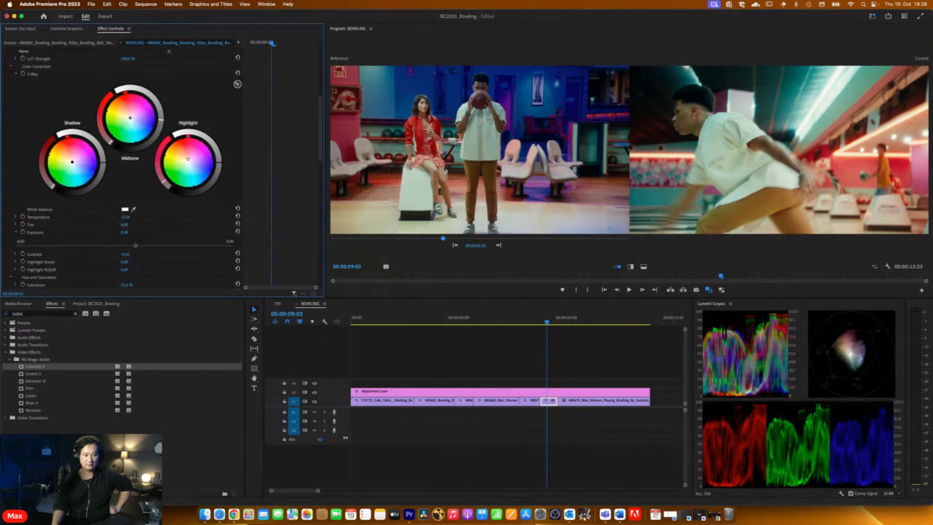
drag(131, 218, 128, 217)
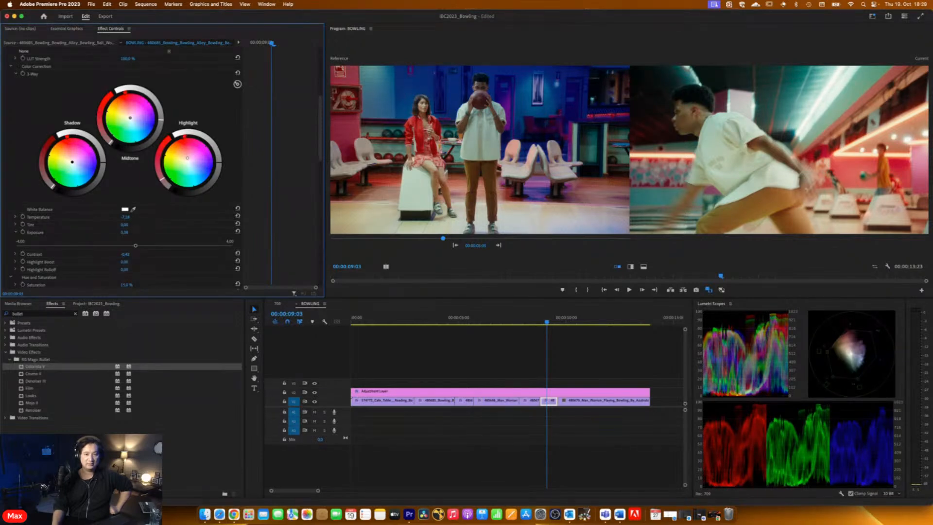
drag(187, 158, 188, 157)
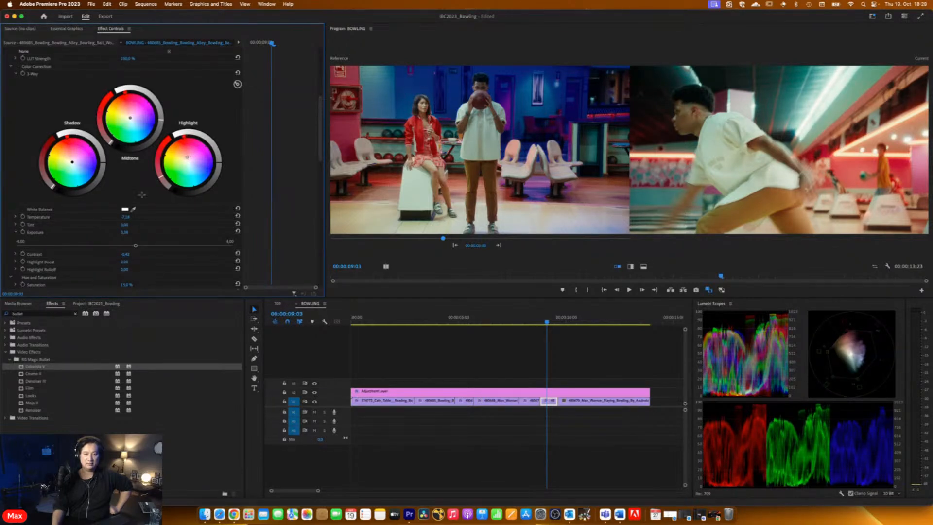
click(15, 225)
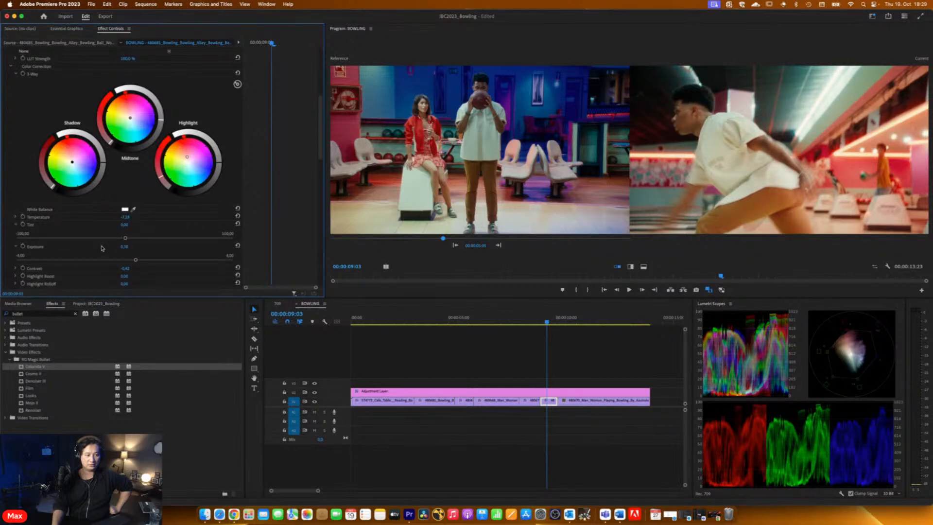
drag(128, 239, 130, 239)
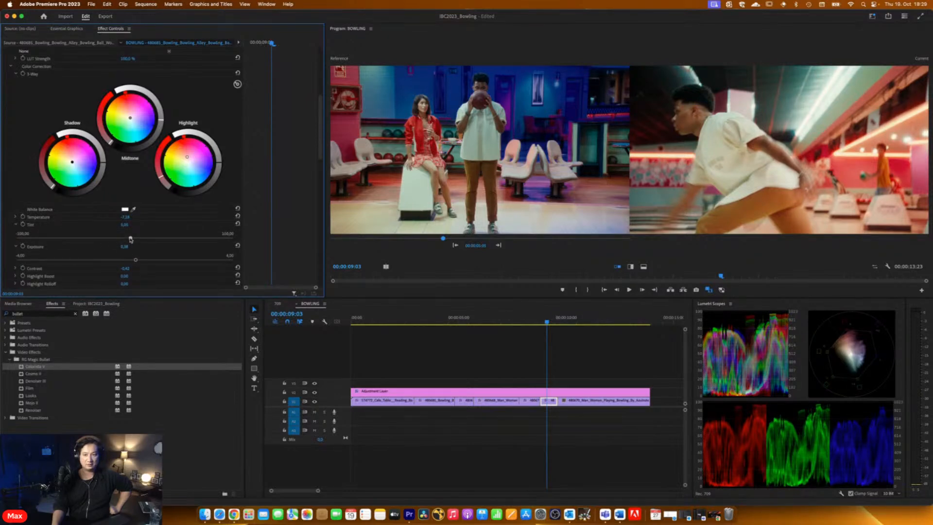
click(237, 224)
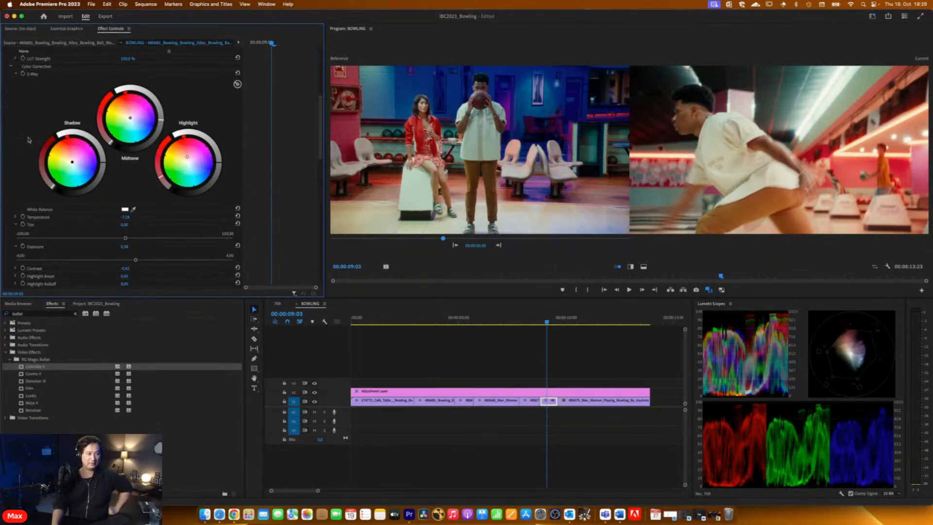
Paste the copied Colorista V effect onto the last clip at 00:00:10:14
click(563, 323)
drag(563, 324, 578, 323)
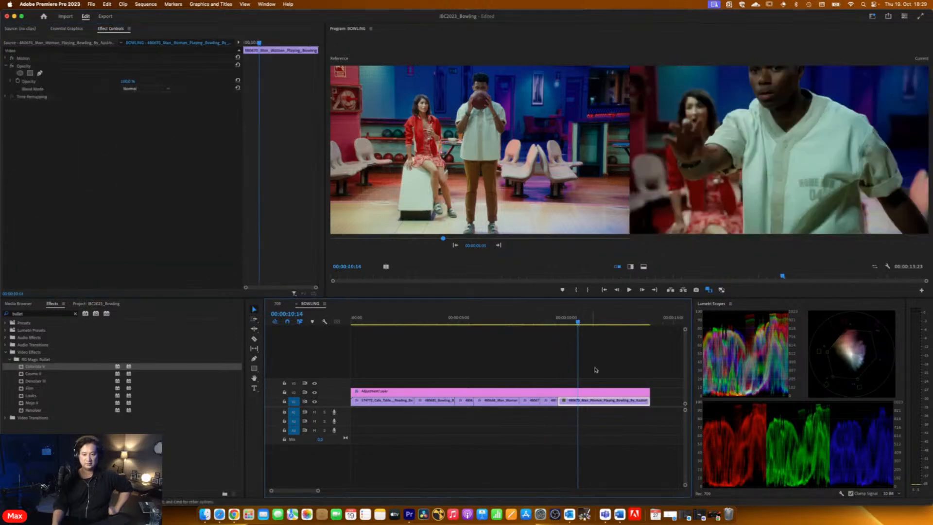
click(183, 196)
key(super+v)
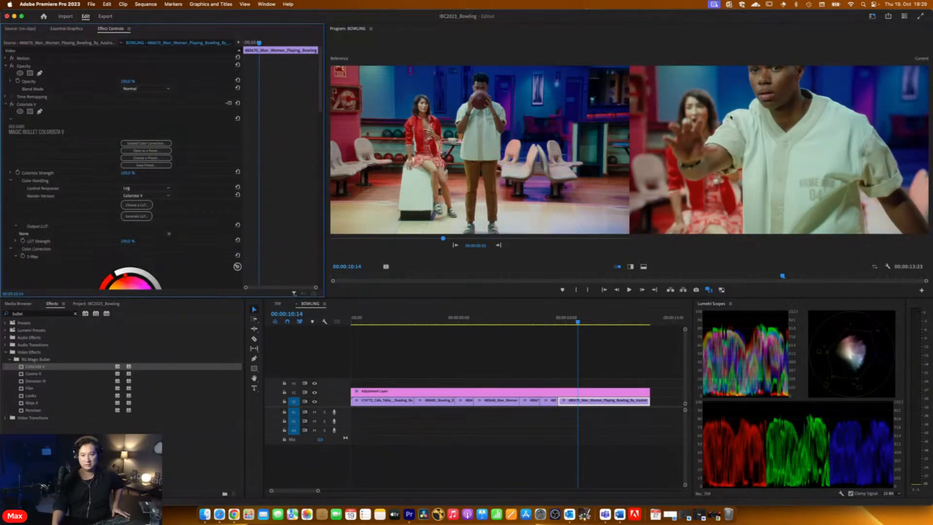
Replace Colorista V on the clip at 00:00:04:00 with the version copied from the bowler clip at 00:00:09:09
drag(551, 327, 438, 324)
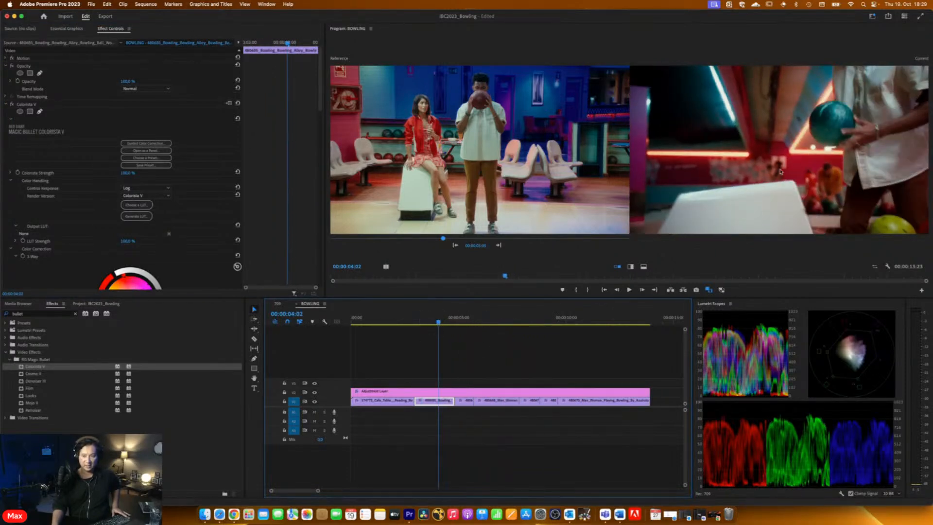
click(551, 321)
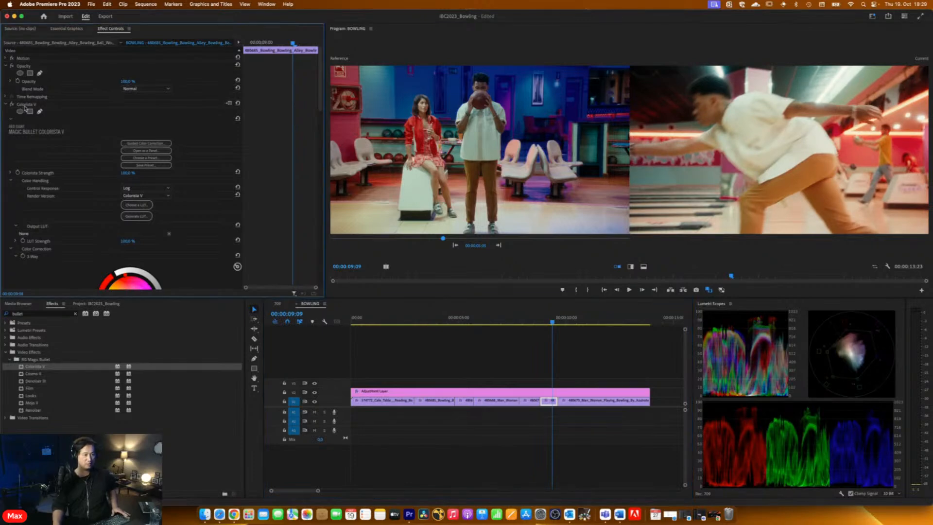
click(25, 105)
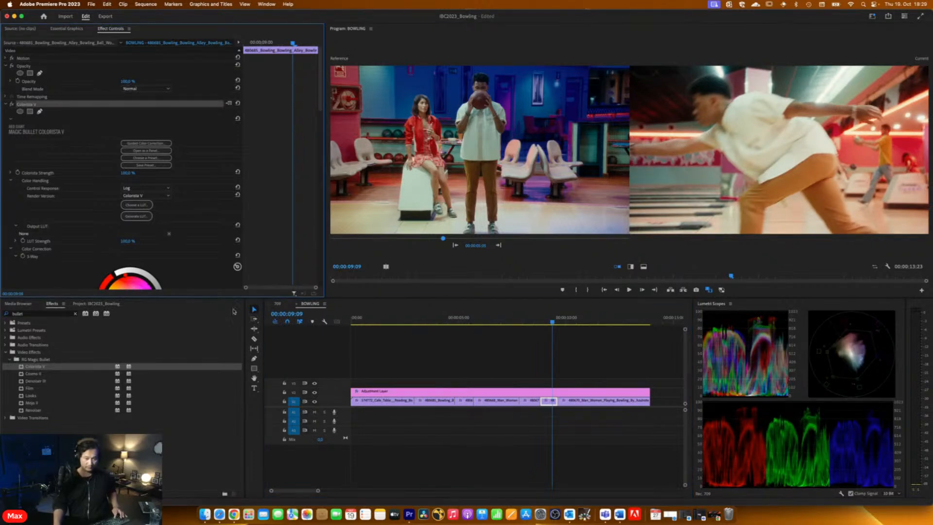
drag(443, 322, 437, 326)
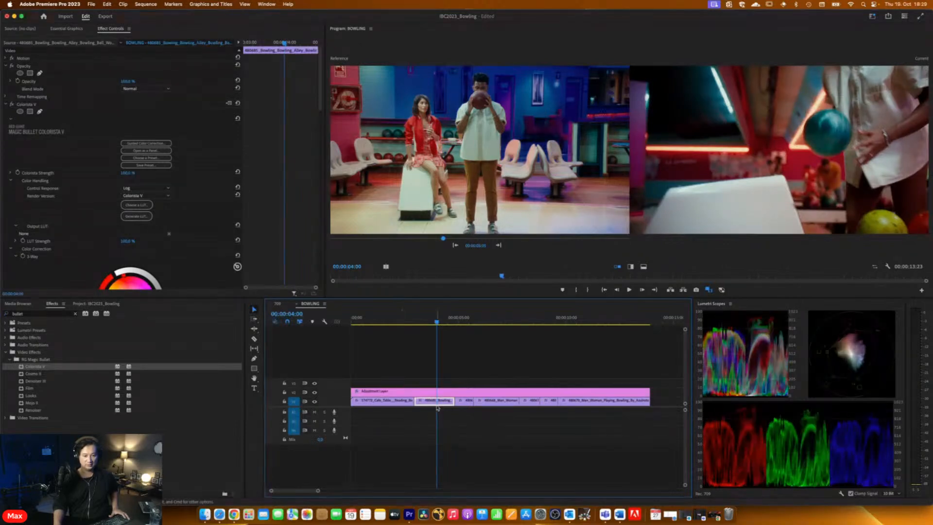
click(25, 105)
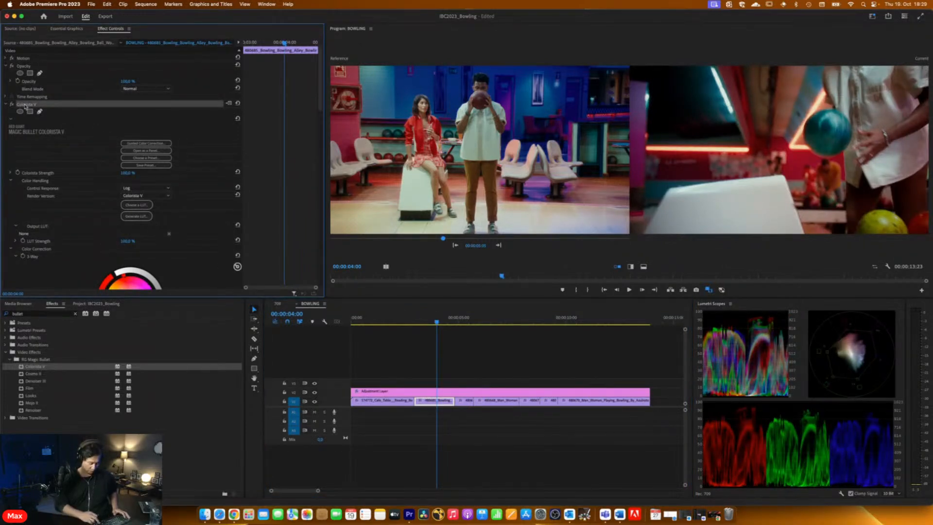
click(97, 138)
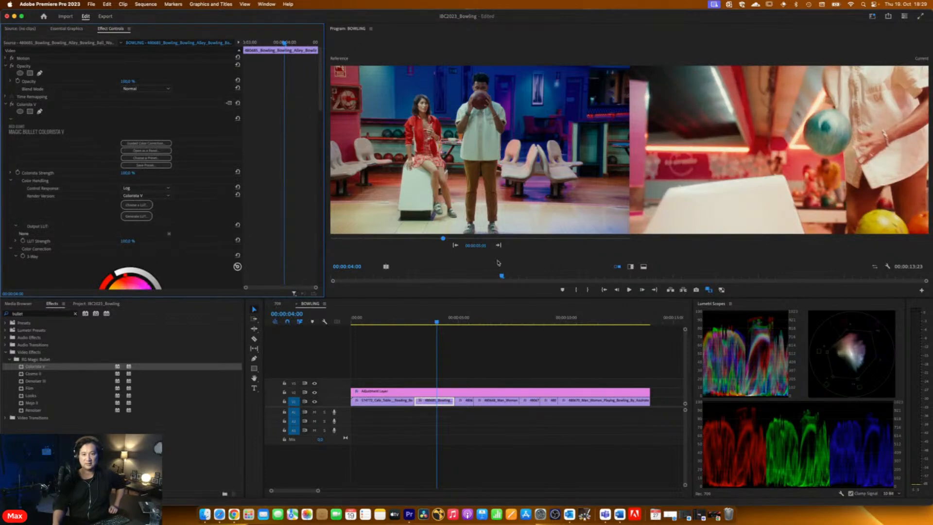
Set the comparison reference to the graded bowler shot and examine the Colorista V values of the clip at 00:00:04:00
drag(444, 238, 532, 251)
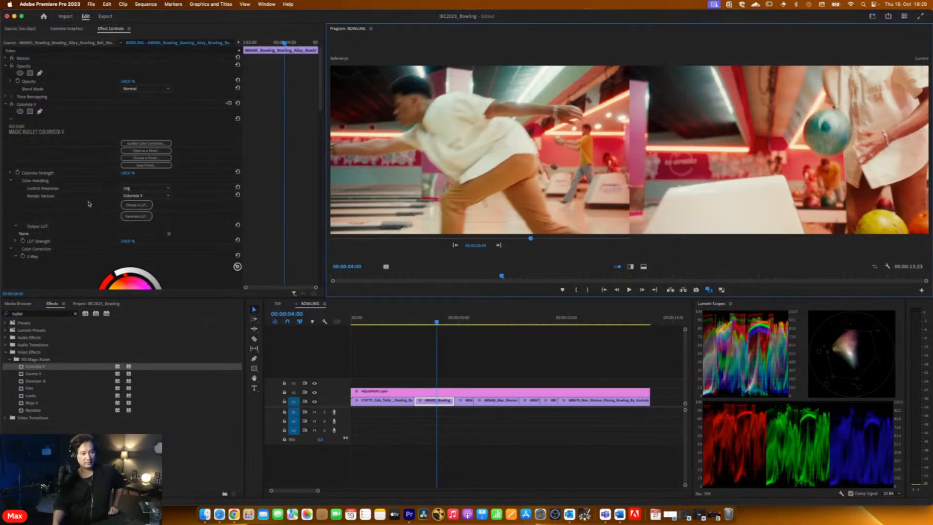
scroll(100, 208, down, 1)
scroll(102, 209, down, 8)
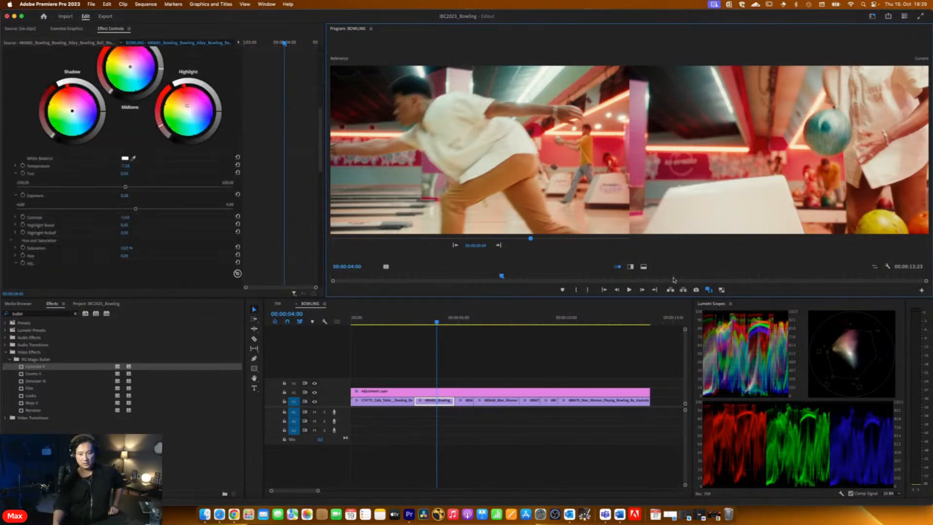
Leave the comparison view and lower the Colorista V Exposure of the clip at 00:00:04:00 to about 0.1
click(708, 289)
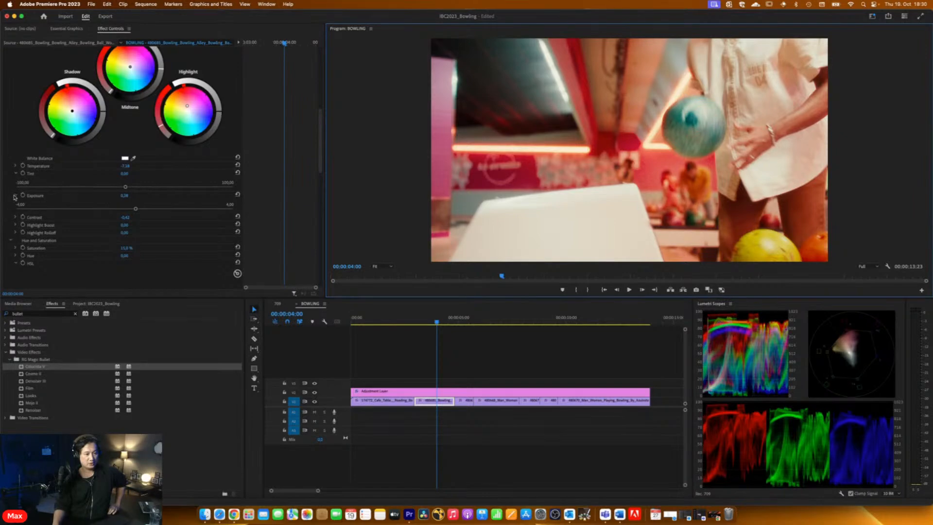
click(125, 195)
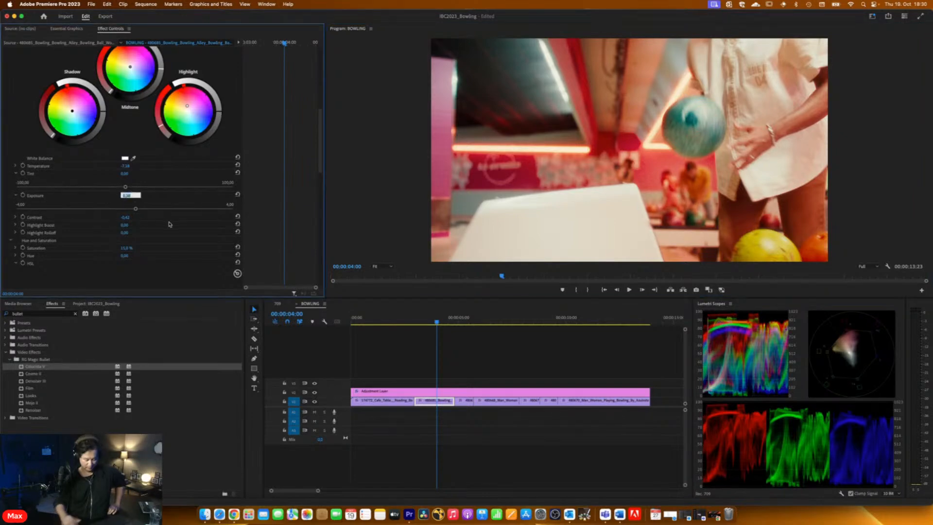
text(10)
key(Return)
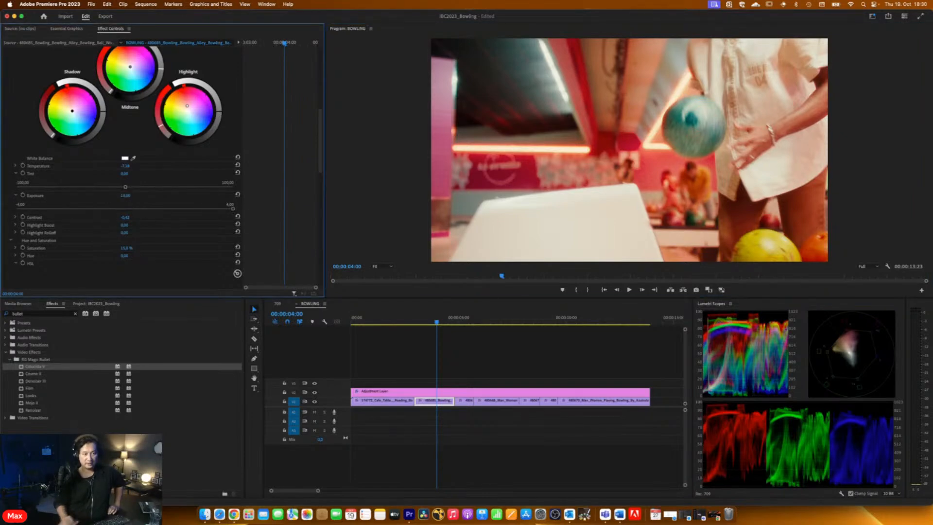
click(129, 195)
text(0,3)
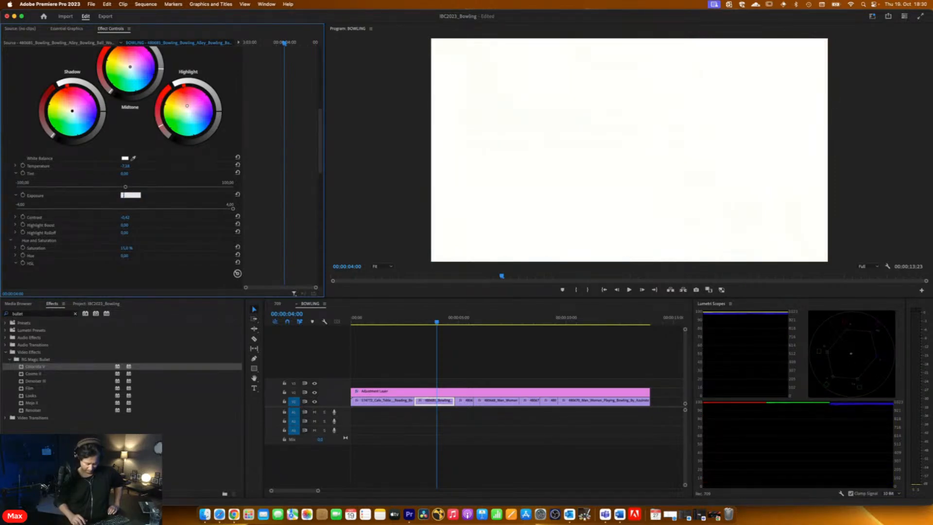
key(Return)
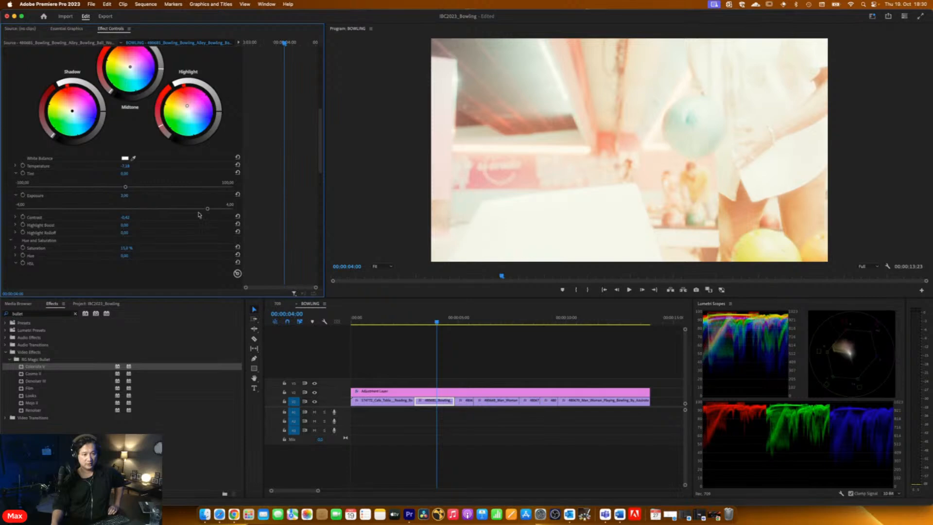
drag(208, 210, 125, 210)
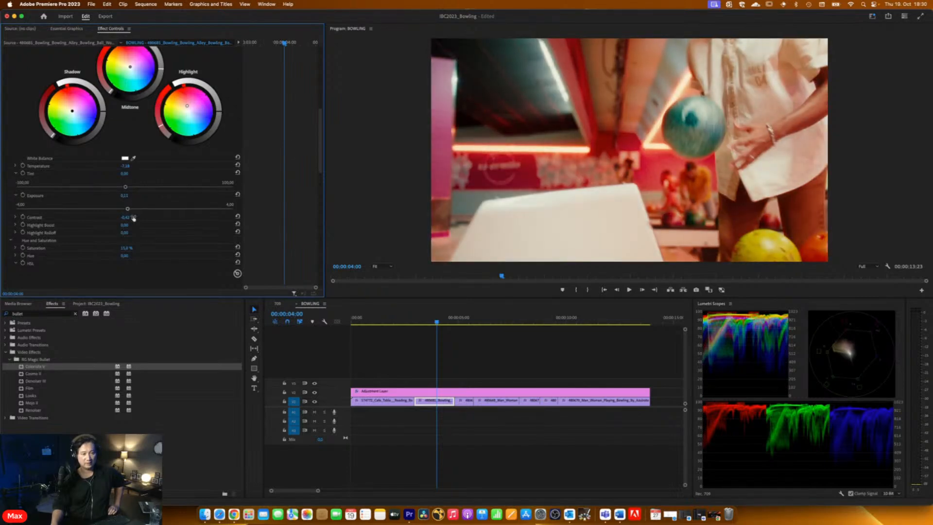
Lower the Colorista V Exposure of the bowler clip at 00:00:09:01 to about 0.1 to match
click(540, 321)
drag(540, 321, 545, 321)
scroll(44, 249, down, 10)
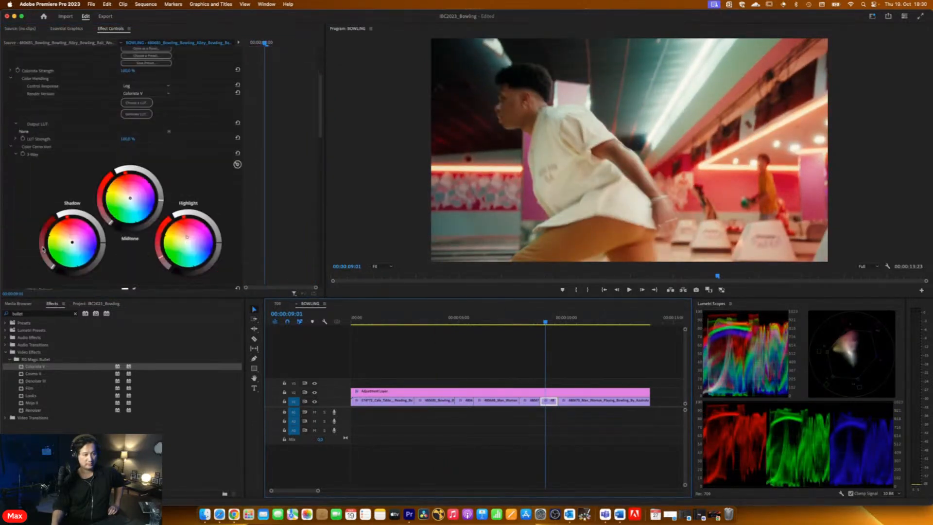
drag(116, 225, 128, 240)
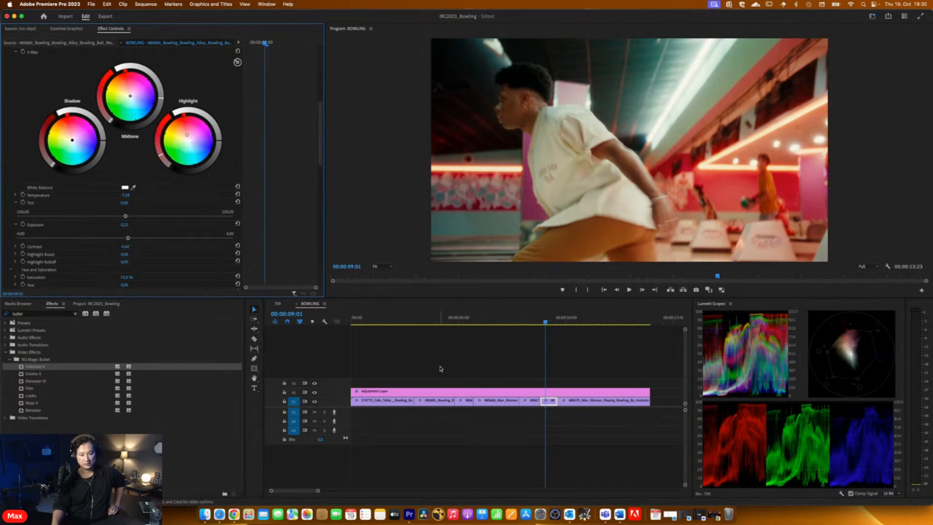
Step forward and back through the clips from 00:00:03:09 onward to compare the grades shot by shot
click(424, 322)
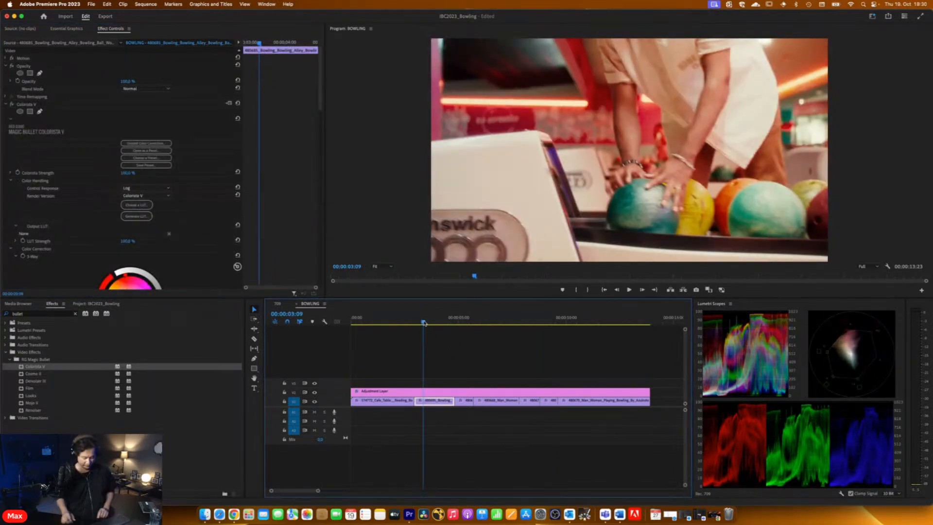
key(Down)
key(Down)
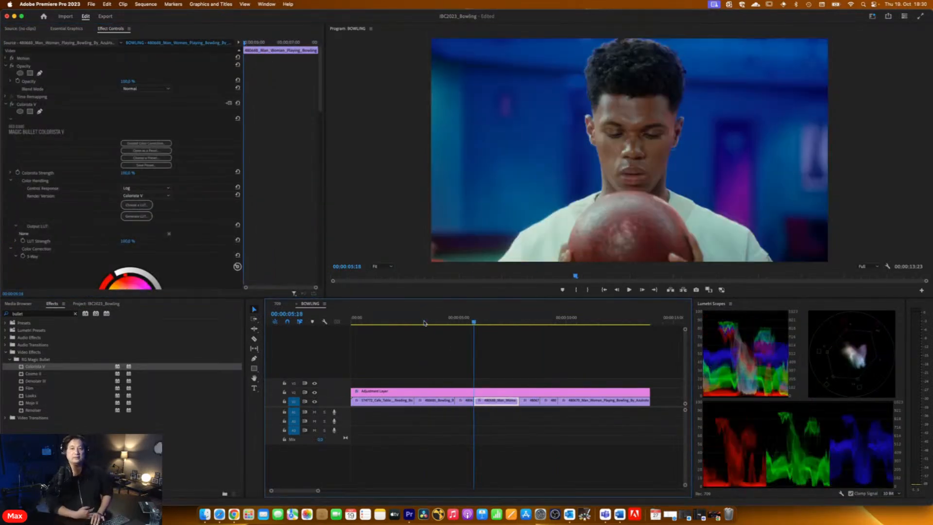
key(Down)
key(Down)
key(Down)
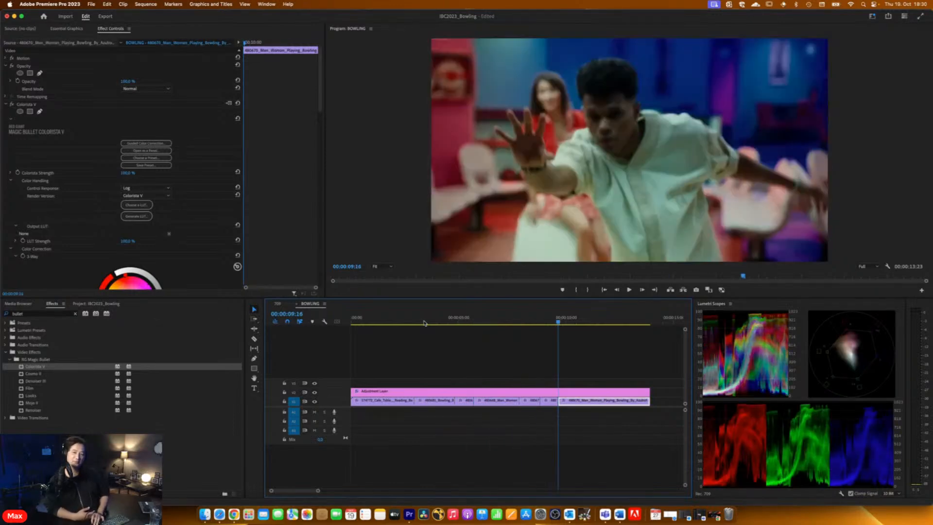
key(Up)
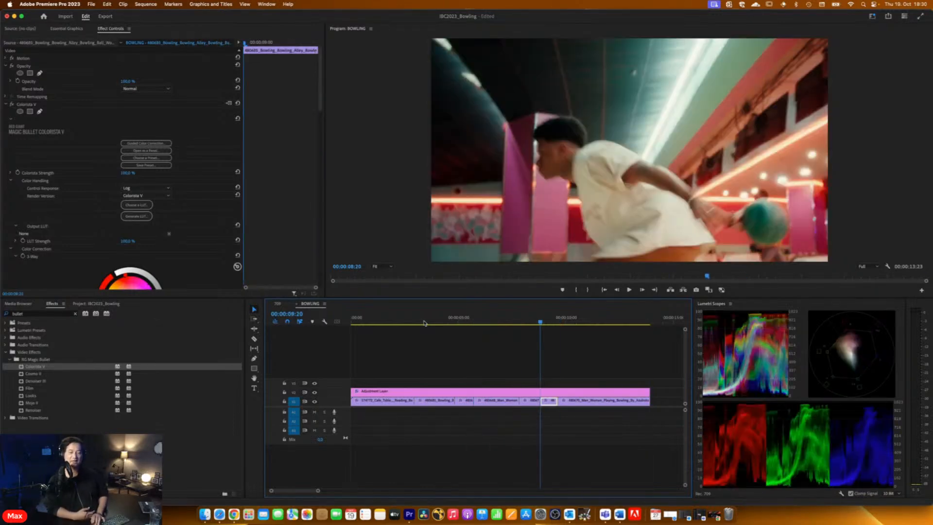
key(Up)
key(Up)
key(Up)
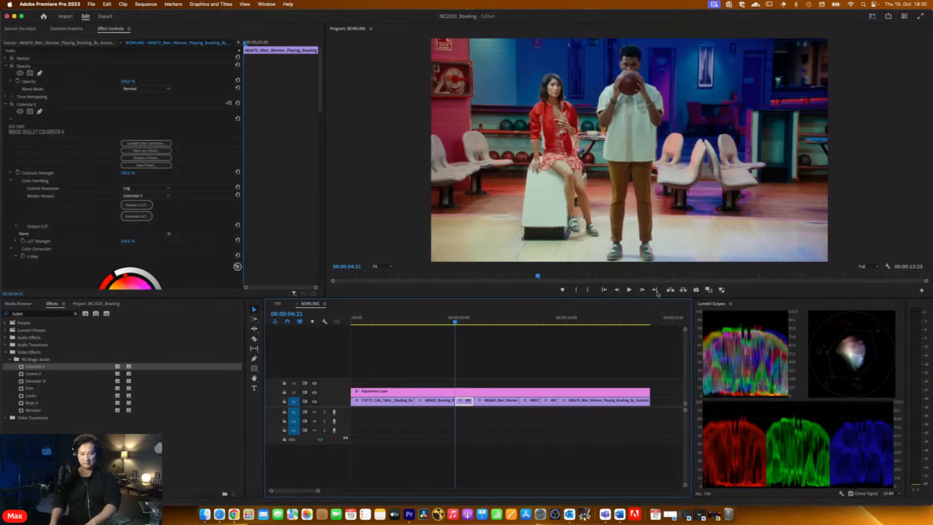
Compare the couple shot at 00:00:04:21 with a reference frame from the last clip in a vertical split
click(708, 290)
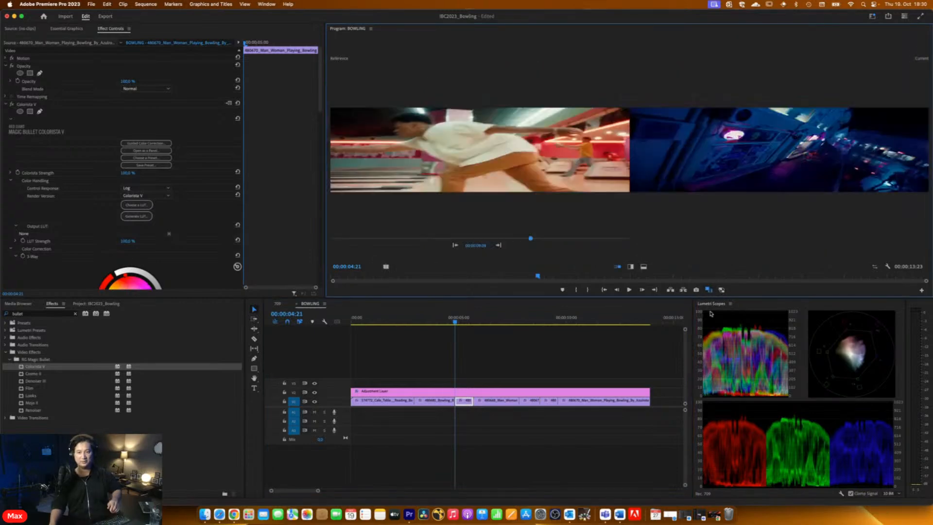
click(630, 269)
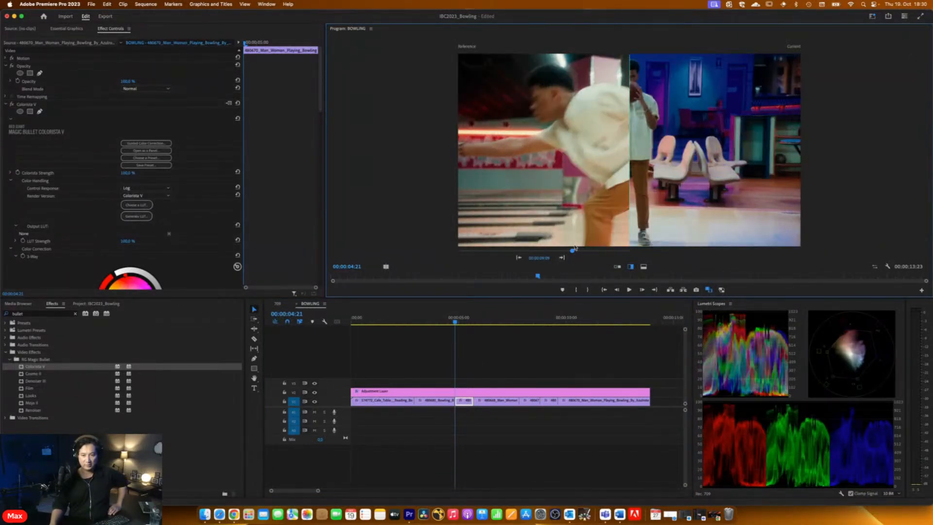
mouse_move(572, 253)
mouse_down()
mouse_move(564, 253)
mouse_move(581, 253)
mouse_up()
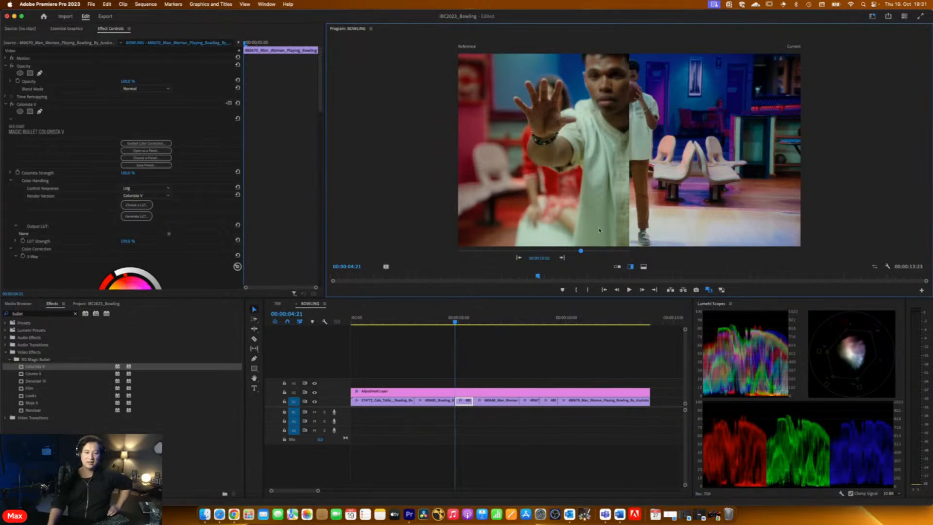
click(708, 290)
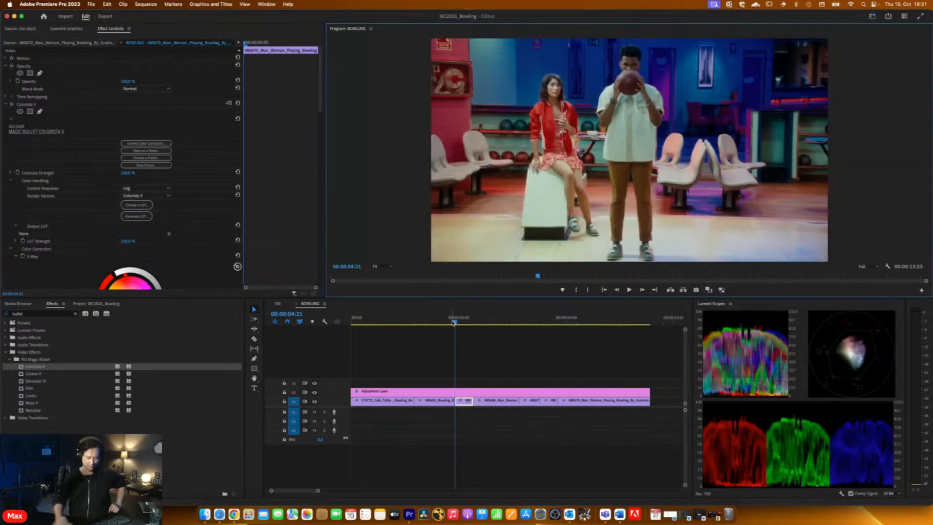
Examine how the Colorista V grades match across the cuts, jumping back and forth between the clips of the sequence
key(Down)
key(Down)
key(Down)
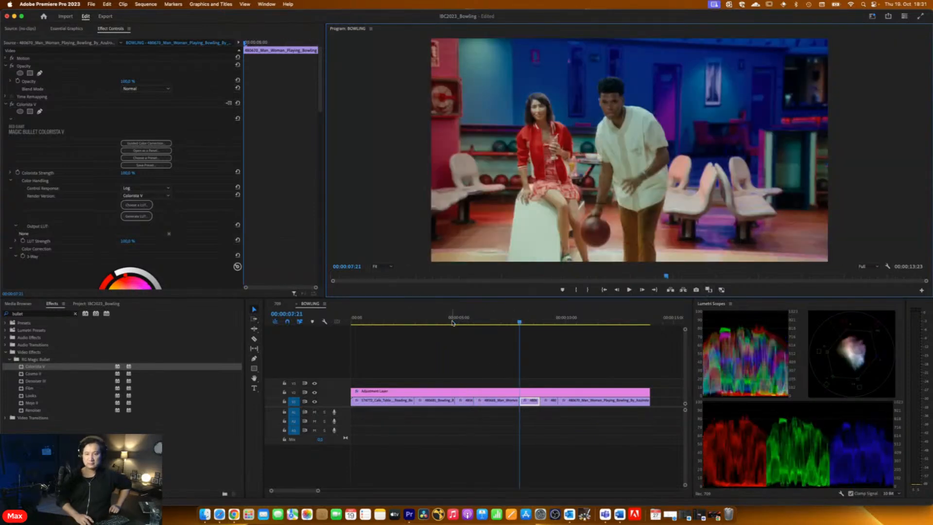
key(Down)
key(Up)
key(Up)
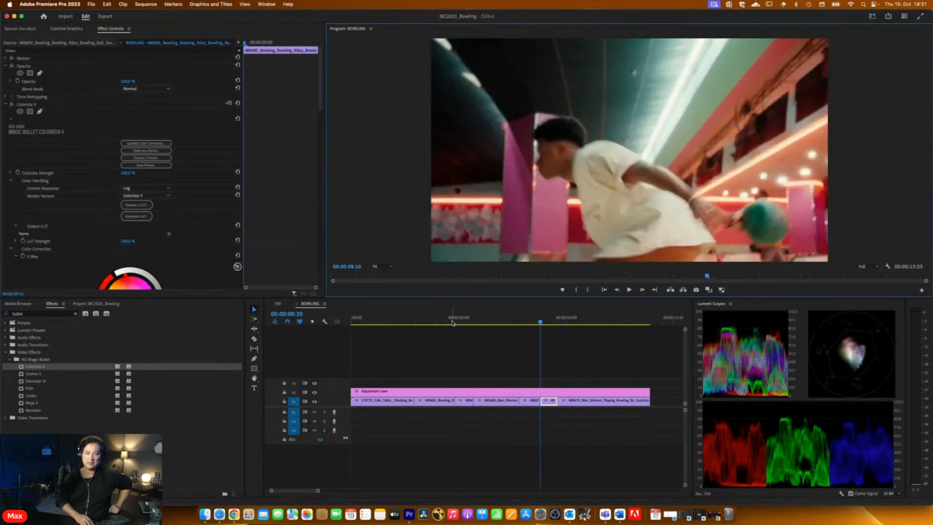
key(Up)
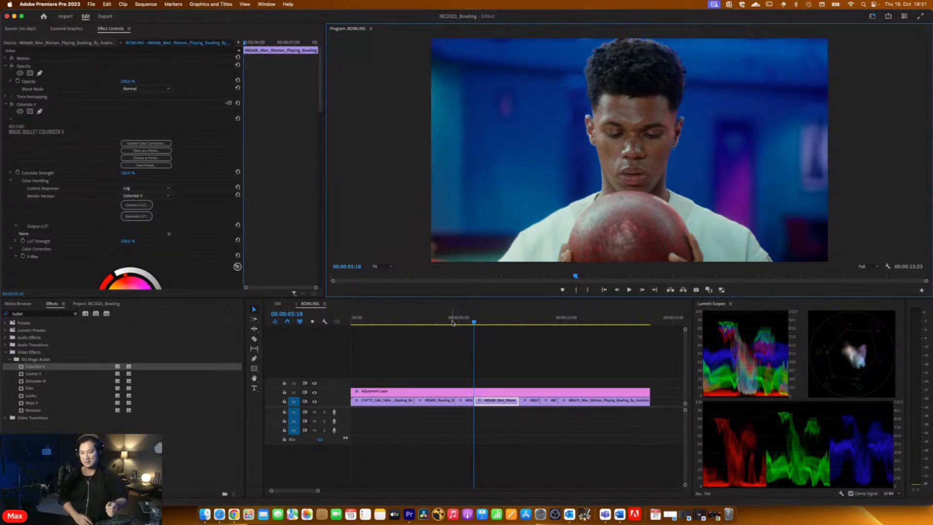
key(Down)
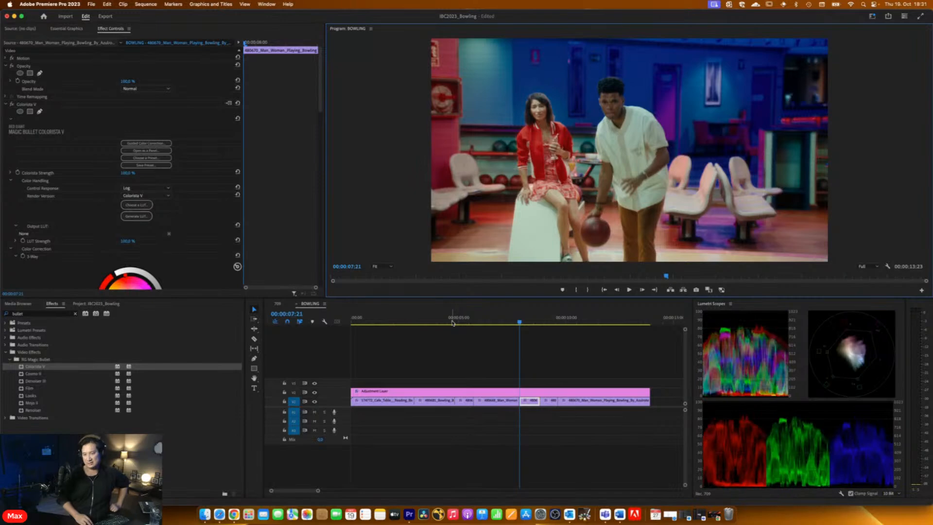
key(Down)
key(Down)
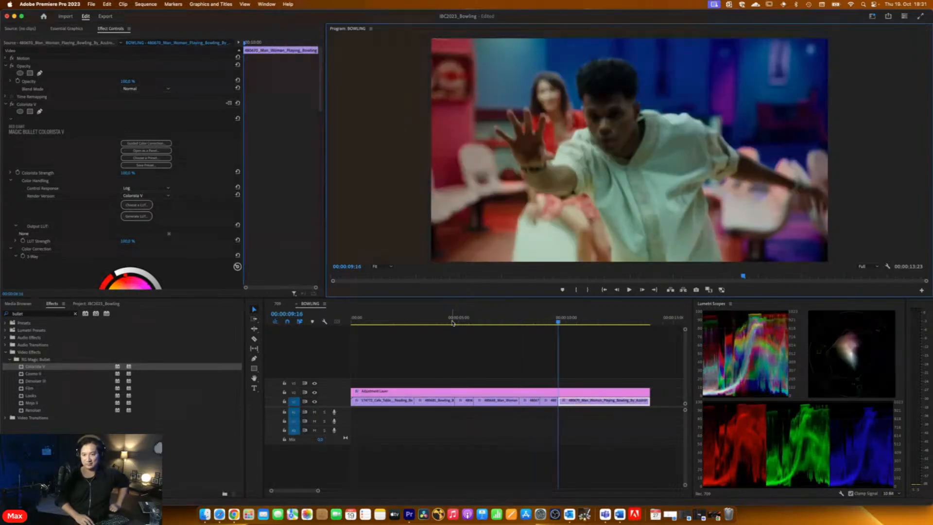
key(Up)
key(Up)
key(Up)
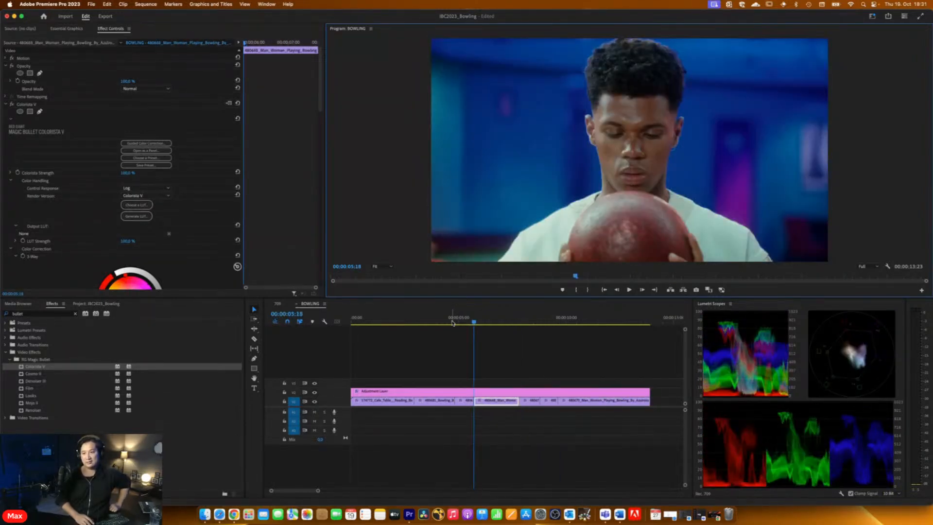
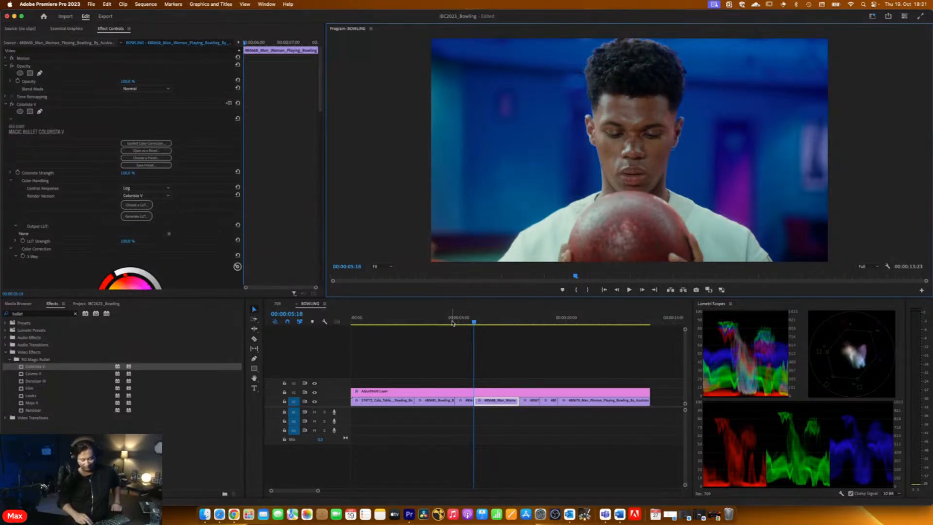
key(Down)
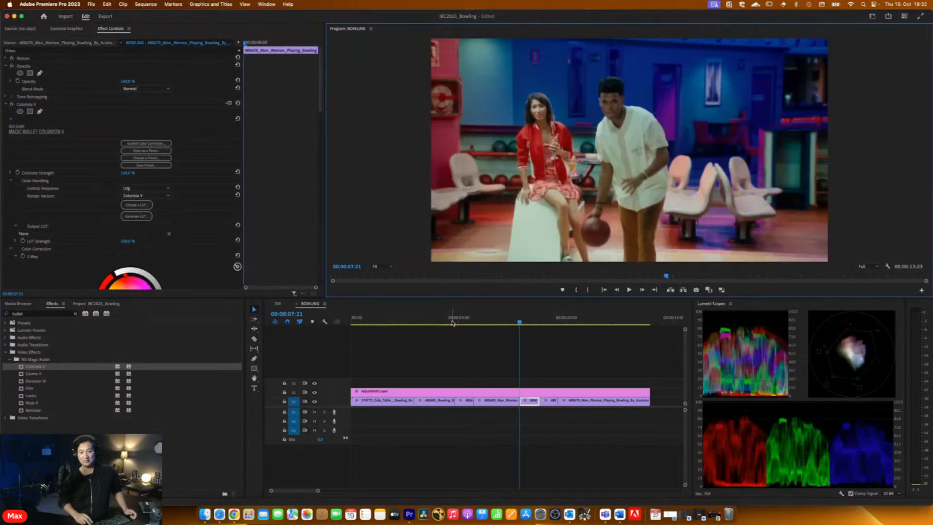
key(Down)
key(Down)
key(Up)
key(Up)
key(Up)
key(Up)
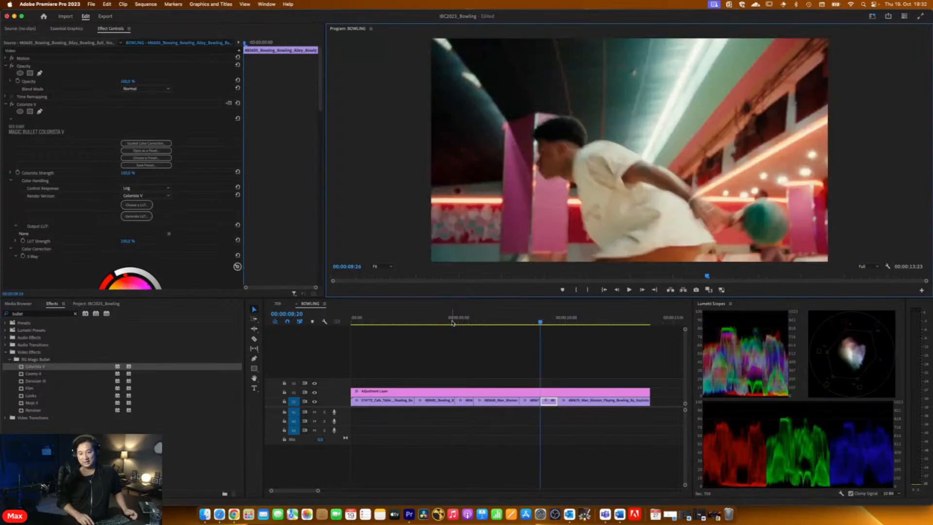
key(Up)
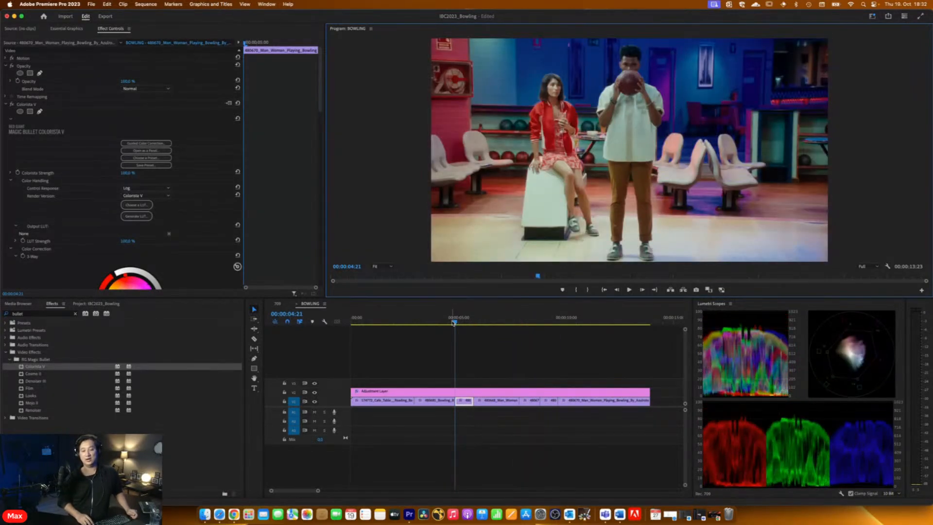
key(Up)
key(Up)
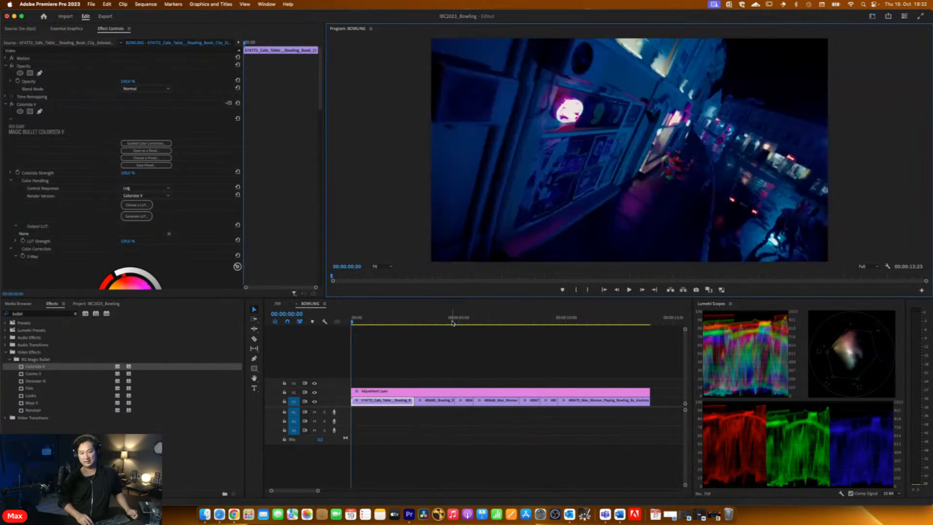
Lower the Colorista V Temperature of the bowling-ball clip at 00:00:02:24 to make it cooler
key(Down)
key(Down)
key(Up)
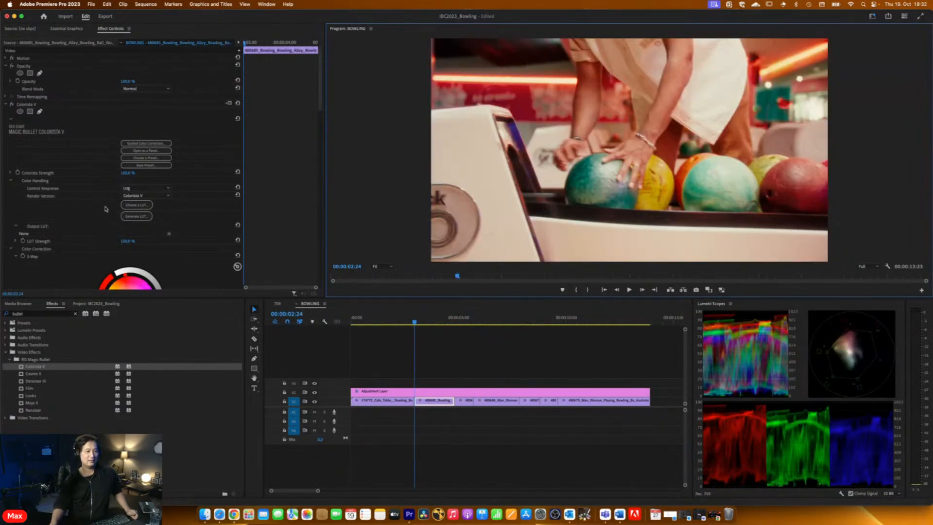
scroll(99, 225, down, 4)
scroll(99, 225, down, 7)
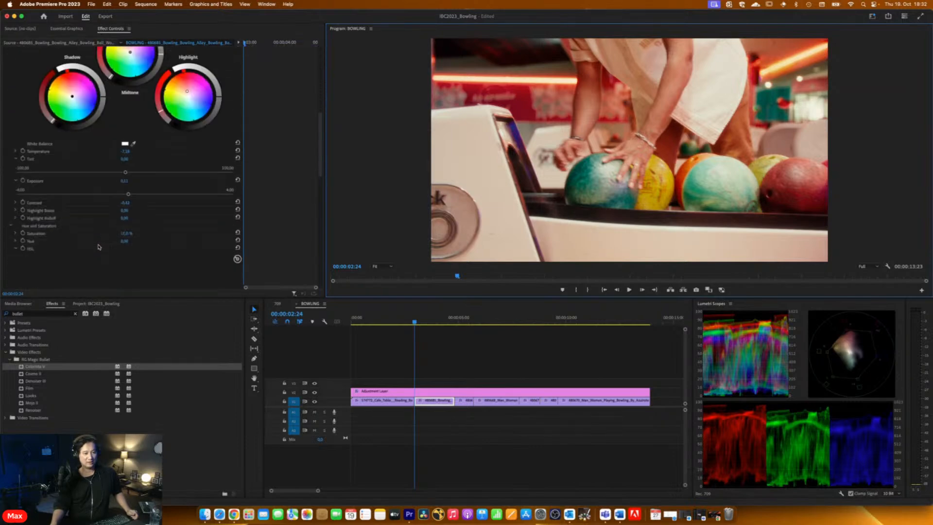
drag(126, 151, 92, 151)
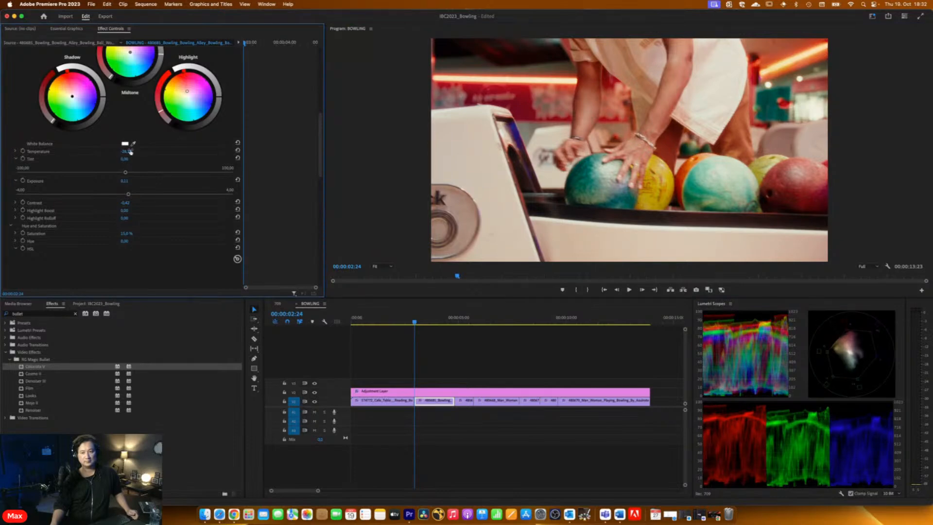
Replace the opening street clip's Colorista V with a copy of the effect from the couple clip at 00:00:05:08
click(378, 321)
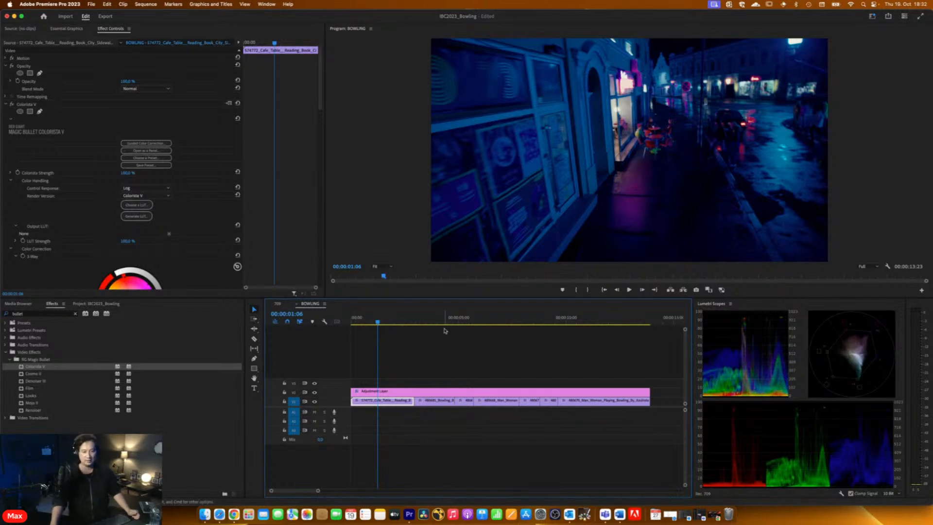
click(465, 321)
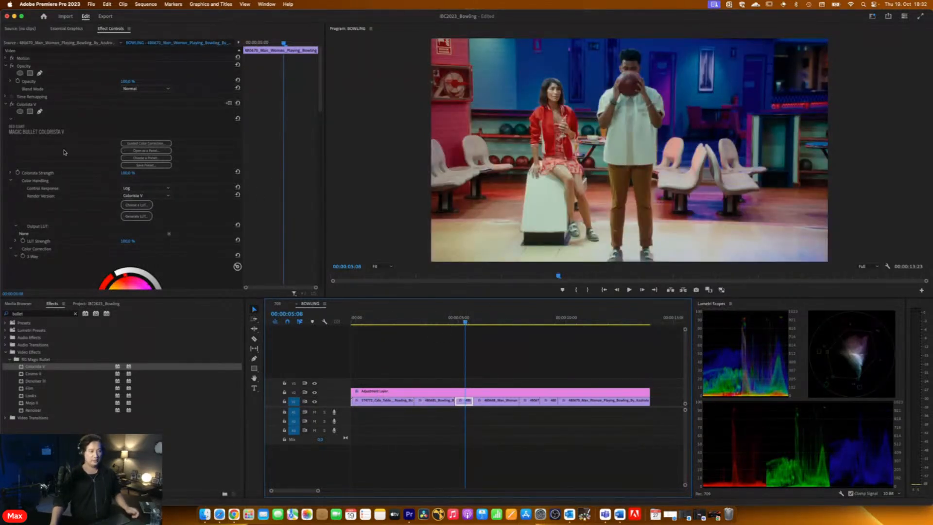
click(32, 107)
click(32, 105)
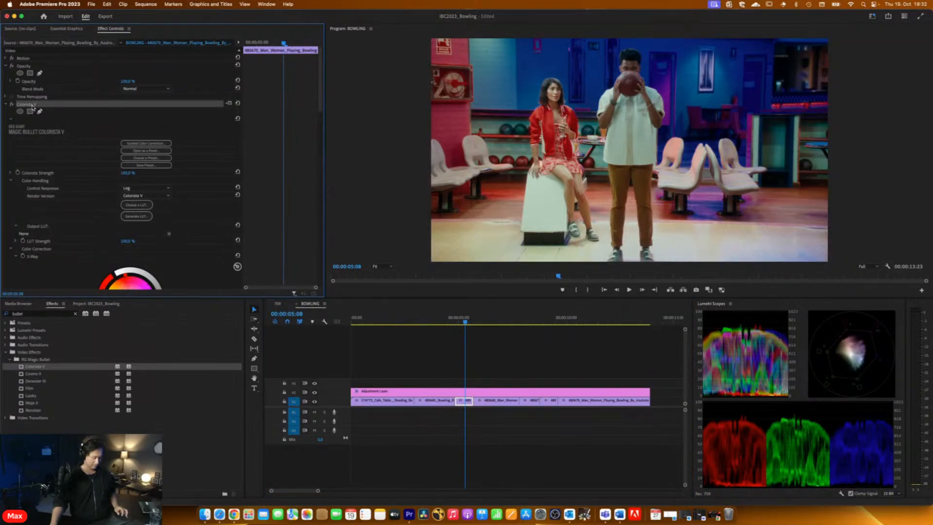
click(365, 322)
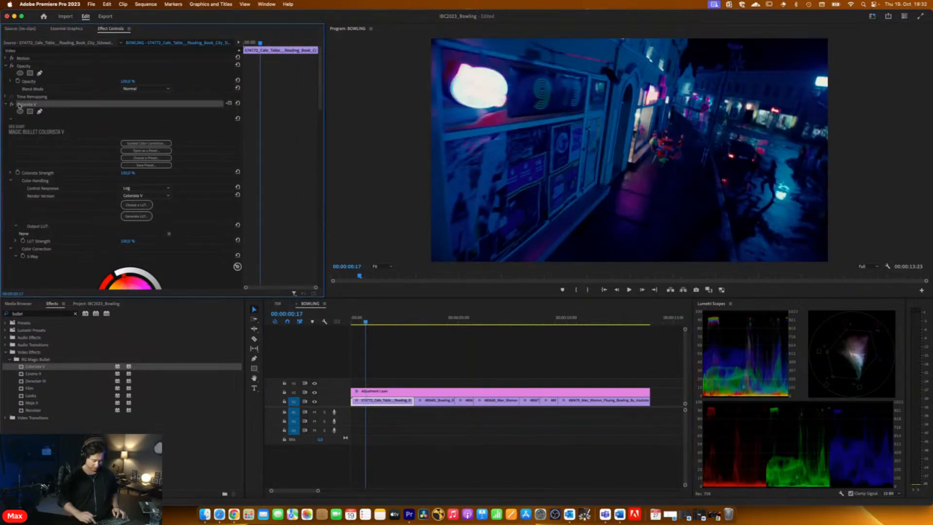
key(Delete)
key(super+z)
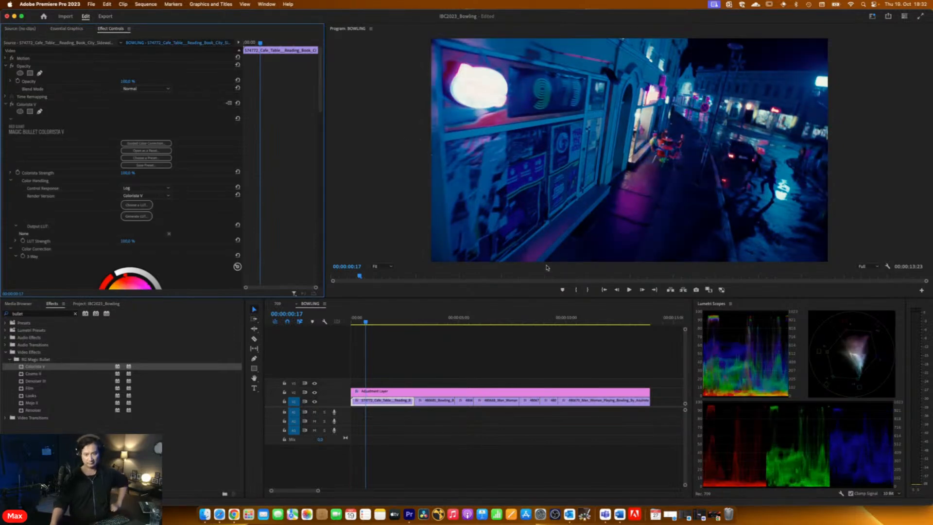
Raise the Colorista V Shadow Regions of the opening street clip to lift its dark areas
scroll(97, 214, down, 10)
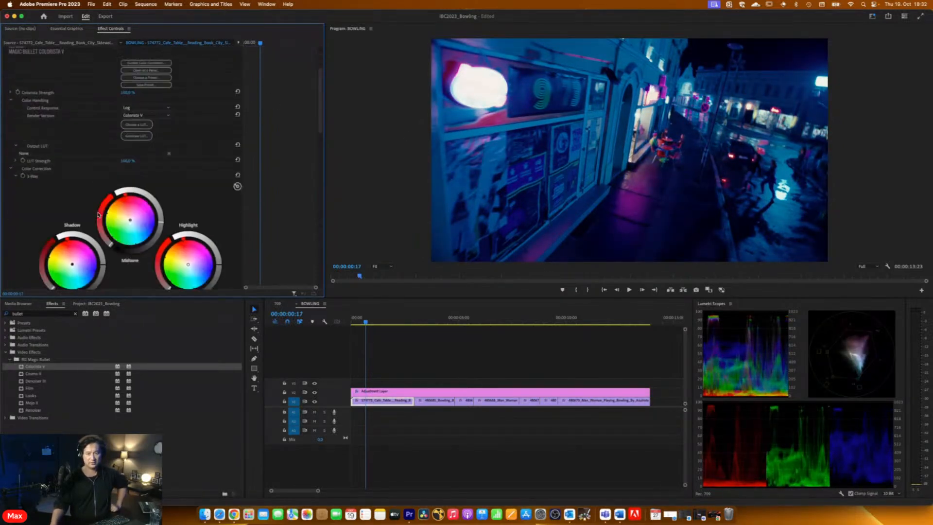
scroll(29, 122, down, 10)
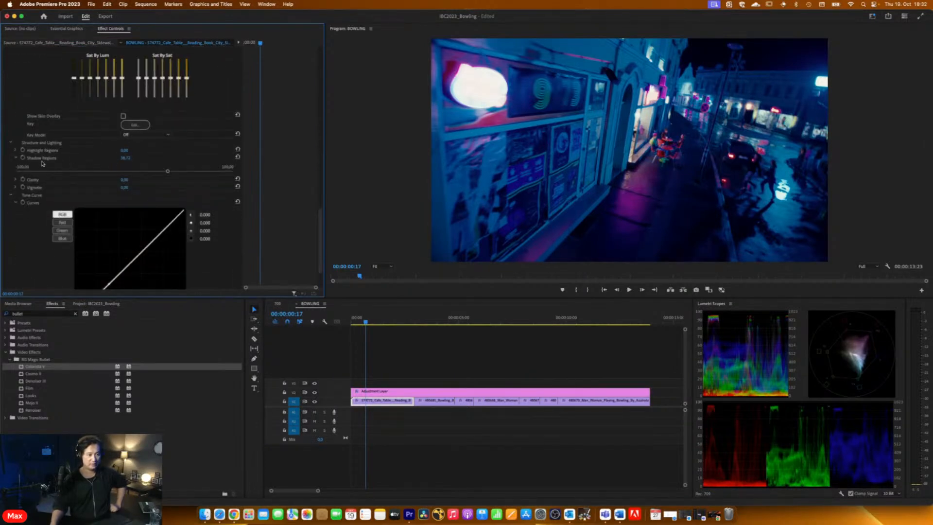
drag(168, 171, 193, 173)
Lower the street clip's Colorista V Contrast slightly and raise its Highlight Rolloff strongly
scroll(120, 171, up, 8)
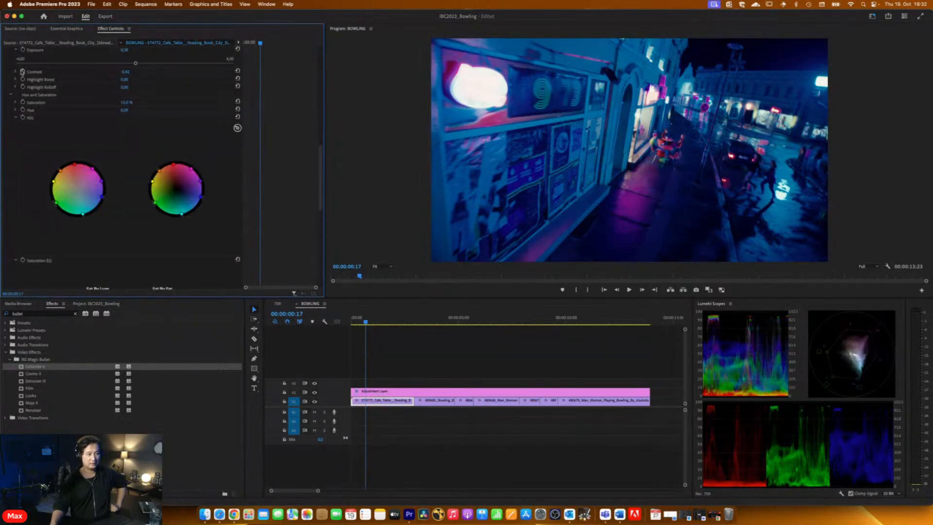
click(16, 72)
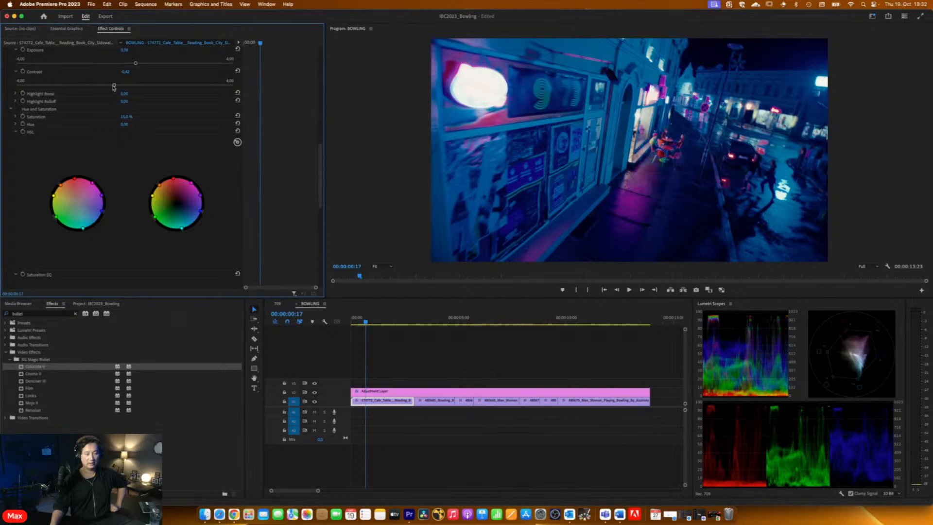
drag(113, 86, 113, 86)
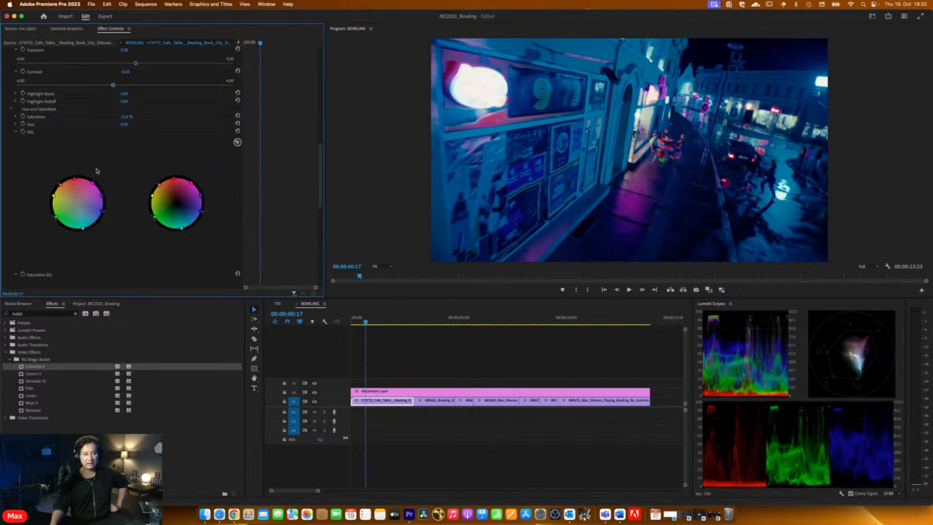
scroll(96, 171, up, 5)
scroll(128, 226, down, 6)
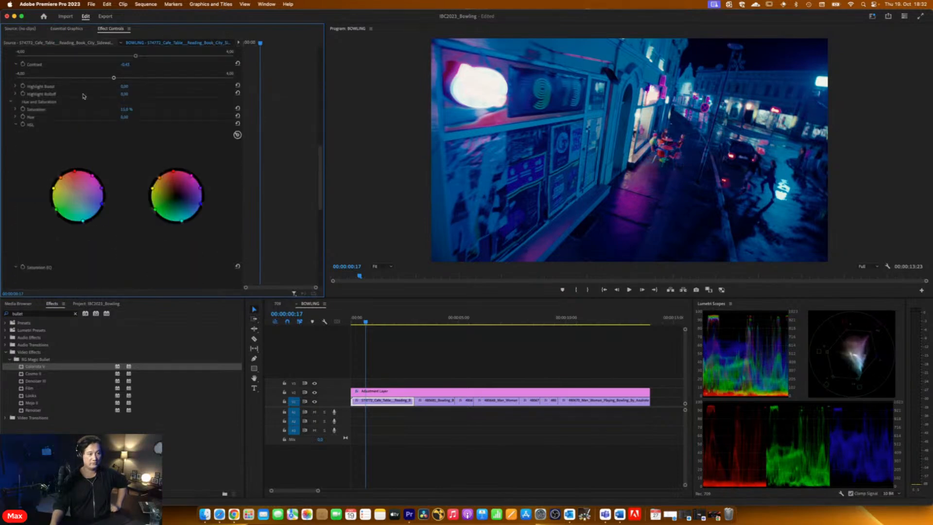
drag(124, 94, 145, 94)
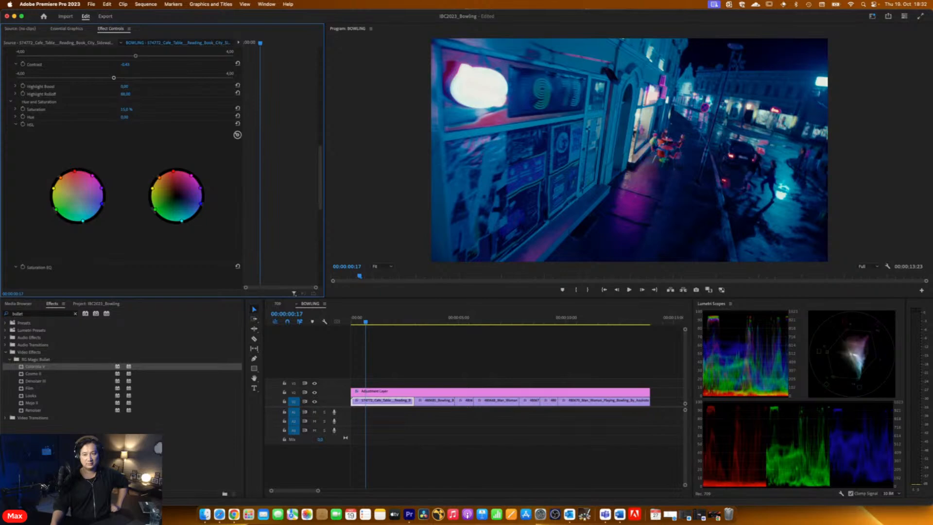
Raise the street clip's midtone brightness slightly in the 3-Way wheels and reset its Temperature to 0
scroll(68, 130, up, 5)
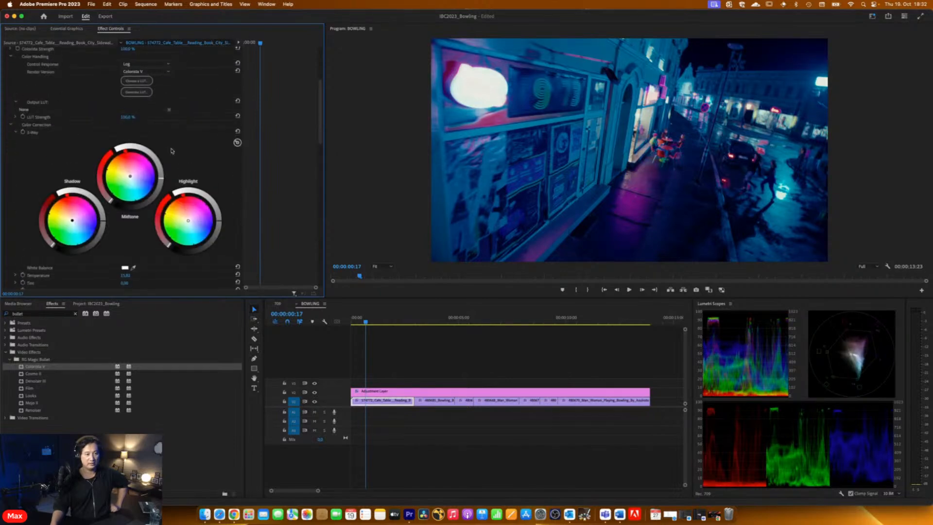
drag(161, 178, 161, 176)
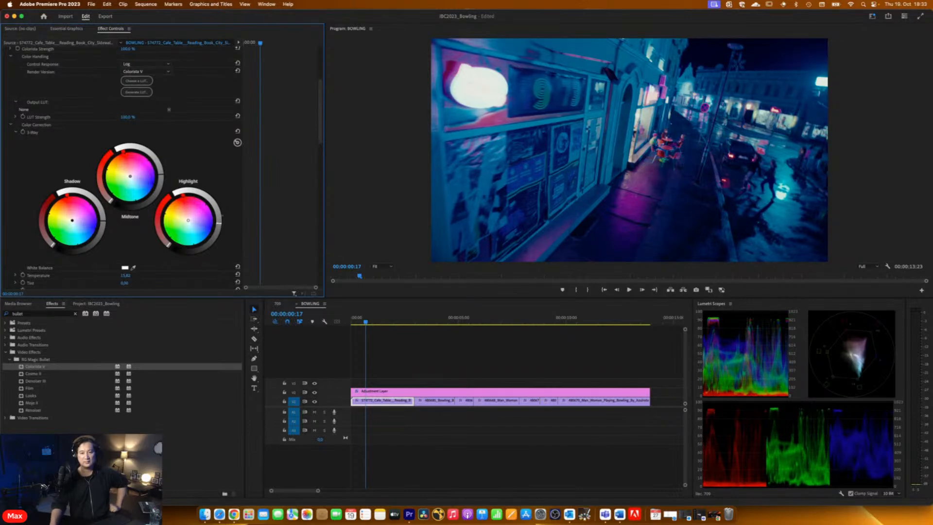
scroll(126, 211, down, 4)
scroll(125, 211, down, 5)
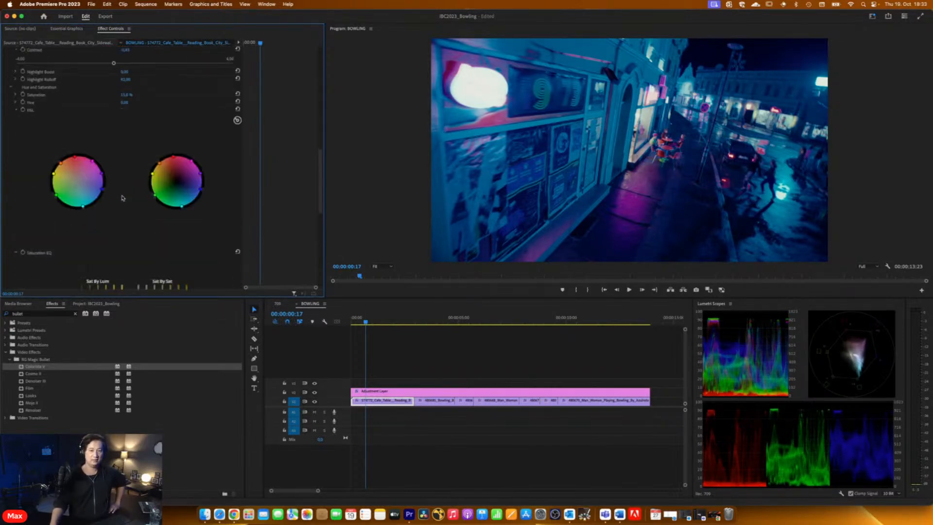
scroll(32, 124, up, 3)
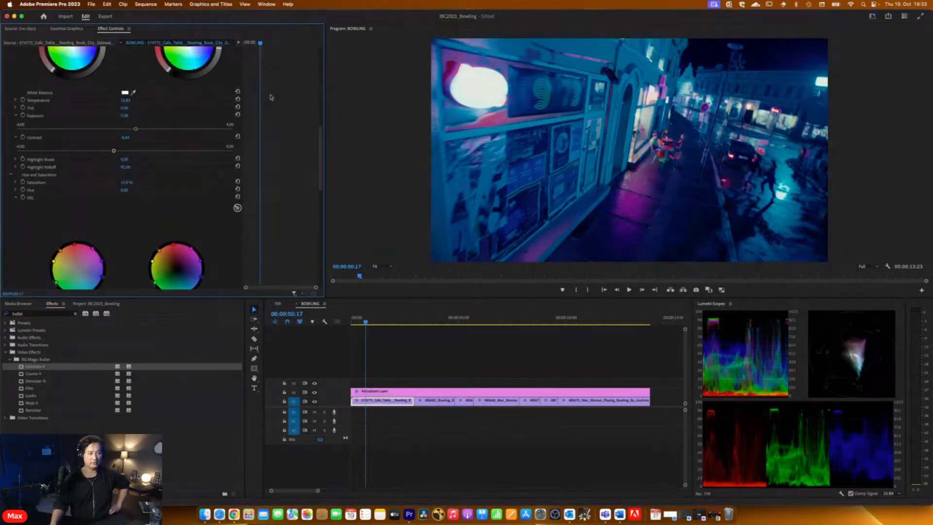
click(238, 99)
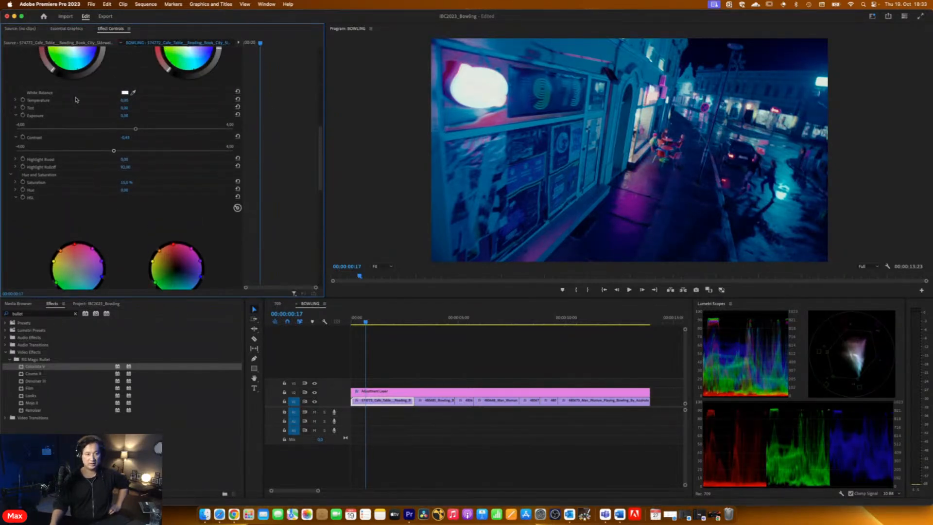
Raise the street clip's Colorista V Tint to about 6.7 and compare it with the couple shot at 00:00:05:01
click(460, 323)
drag(459, 323, 364, 323)
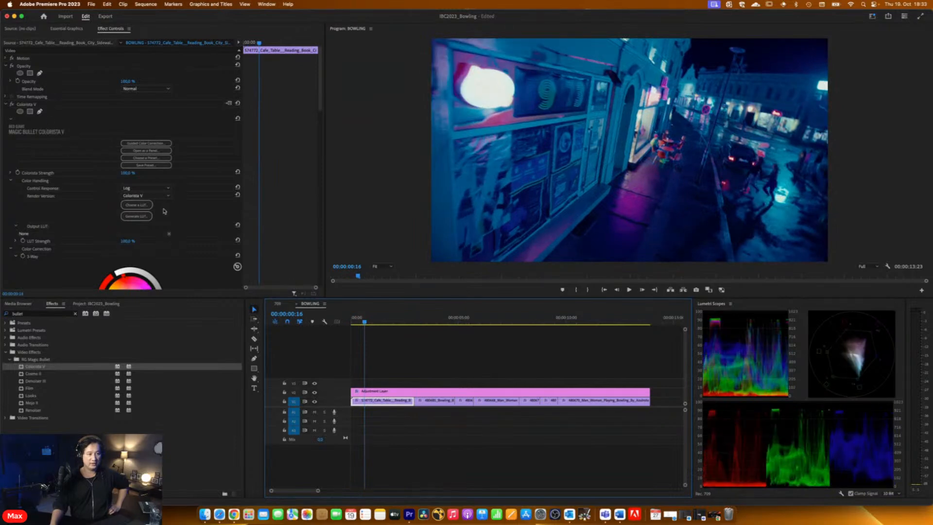
scroll(95, 205, down, 6)
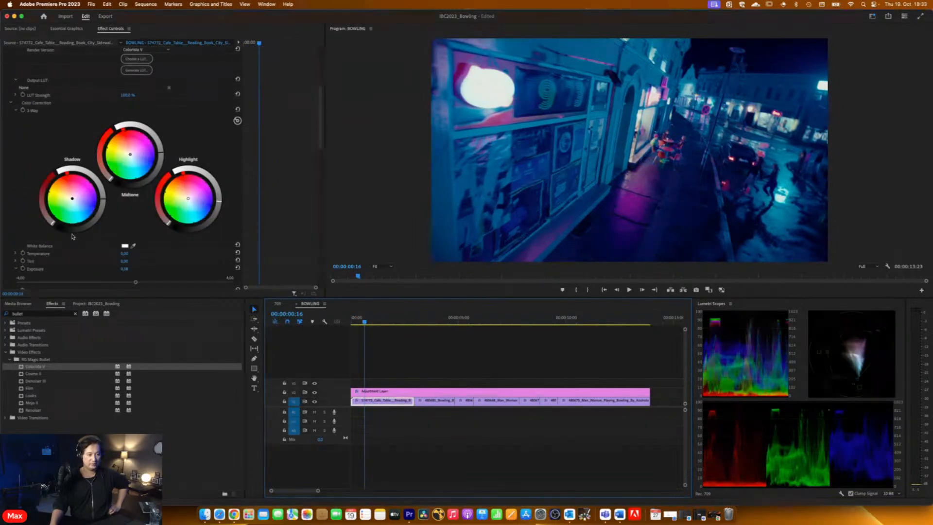
click(126, 263)
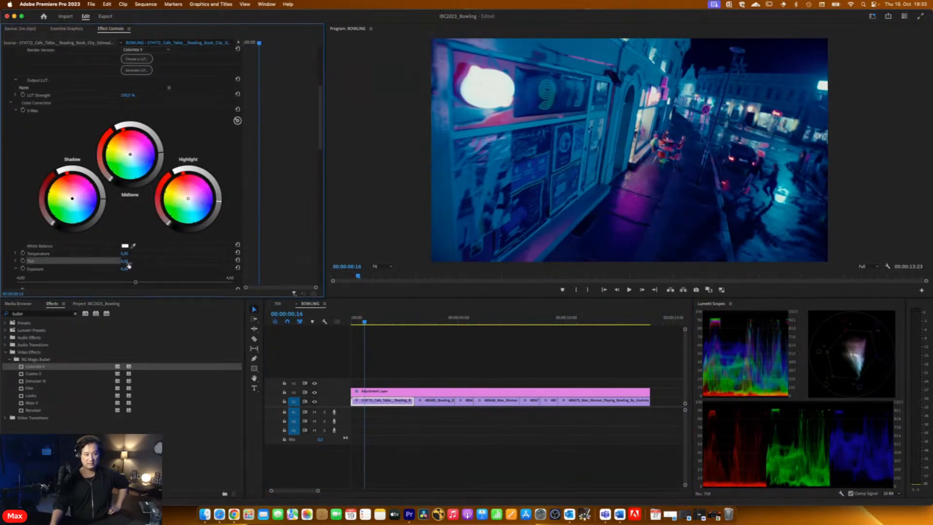
click(17, 261)
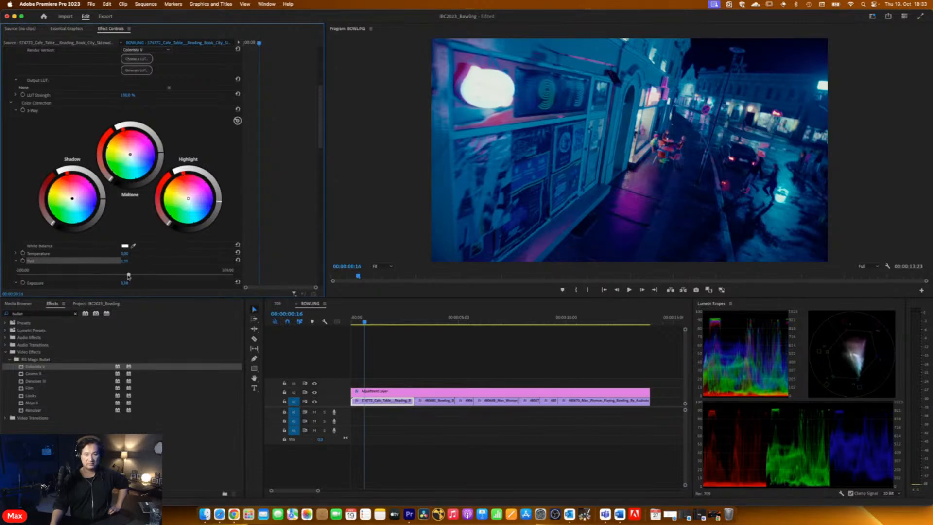
mouse_move(126, 276)
mouse_down()
mouse_move(90, 275)
mouse_move(131, 275)
mouse_up()
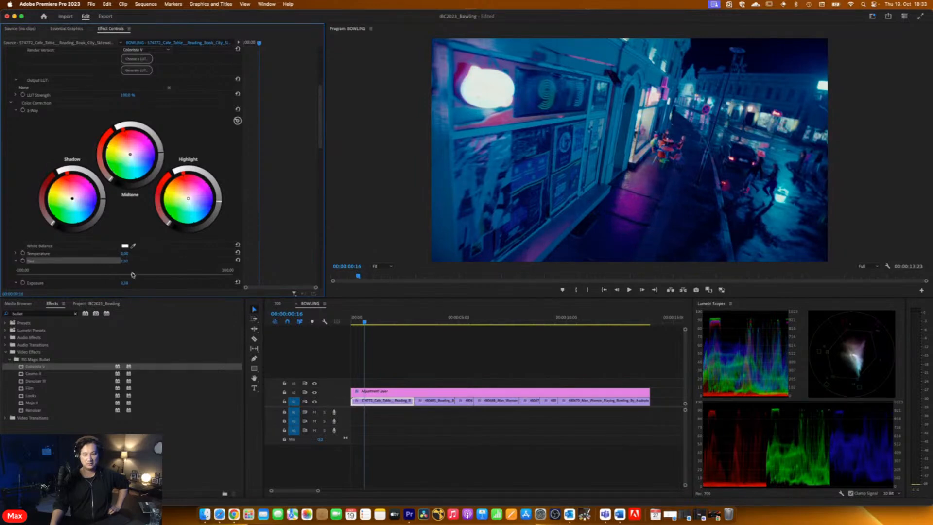
click(16, 260)
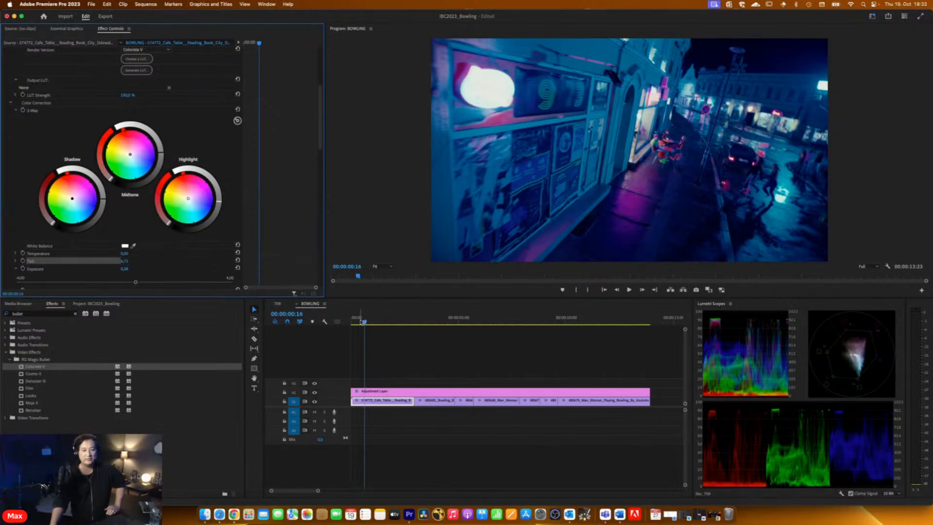
click(360, 322)
drag(360, 322, 461, 307)
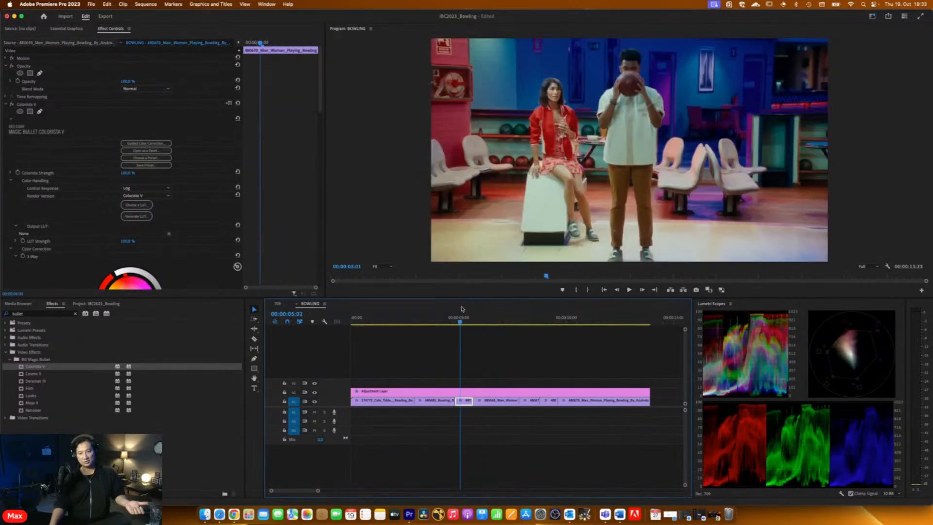
Search the effects for carousel and apply the uni.Carousel video effect to the adjustment layer
click(460, 392)
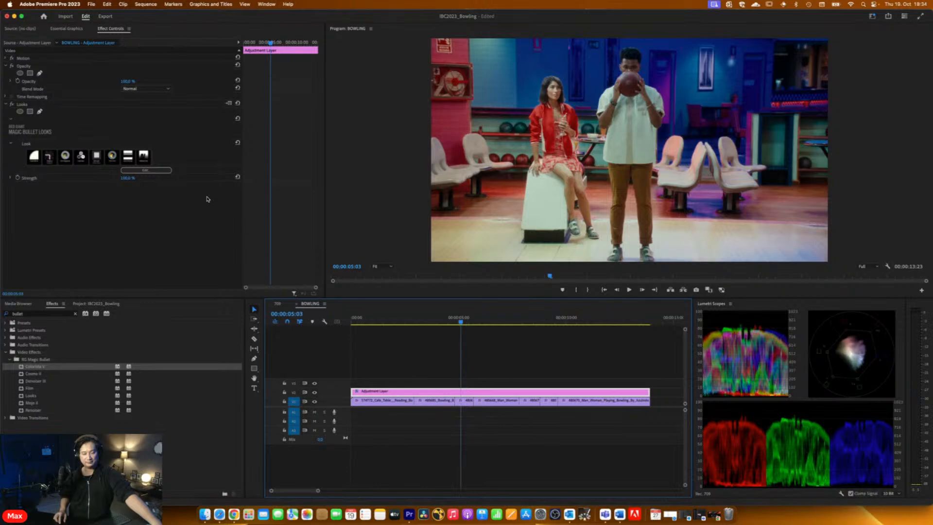
click(75, 314)
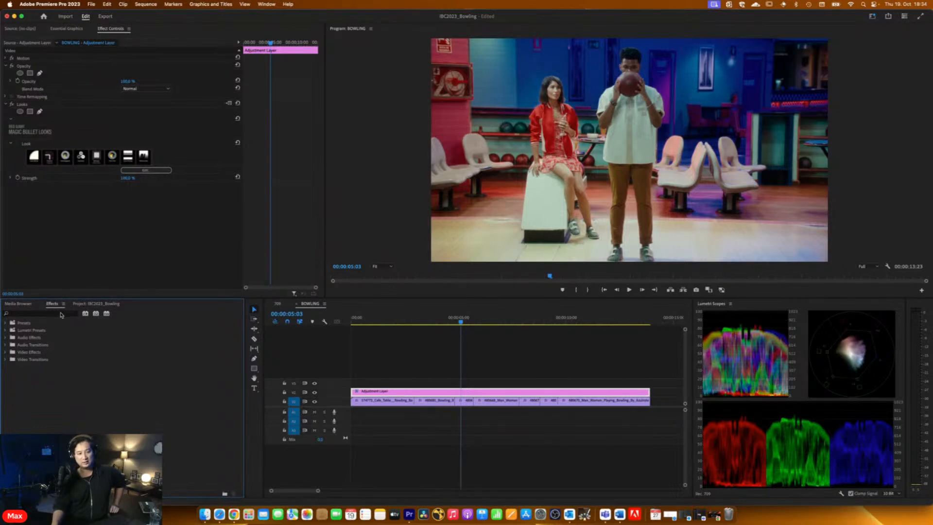
click(62, 314)
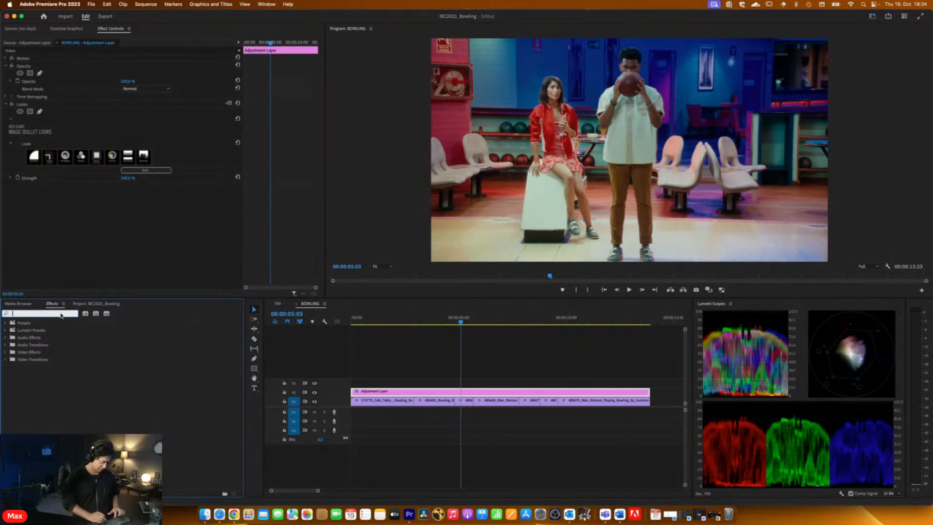
text(caerous)
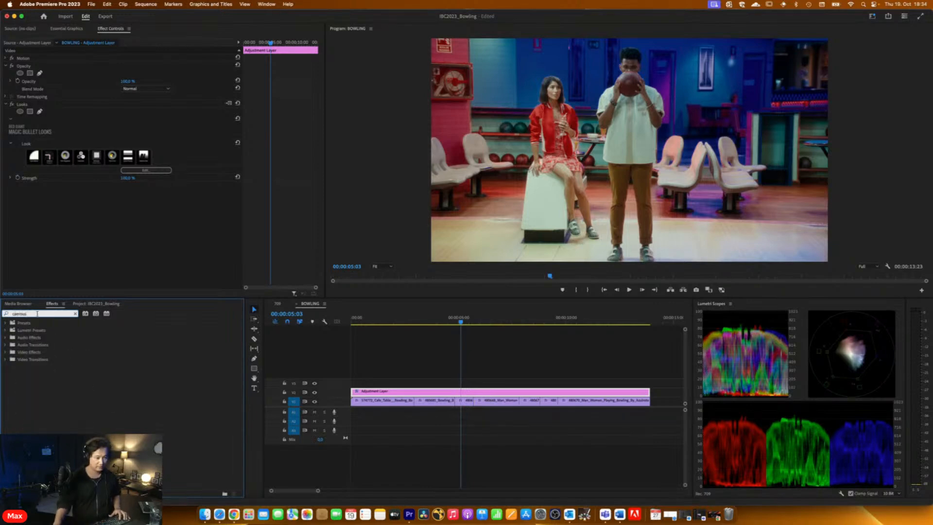
key(BackSpace)
key(BackSpace)
key(BackSpace)
key(BackSpace)
key(BackSpace)
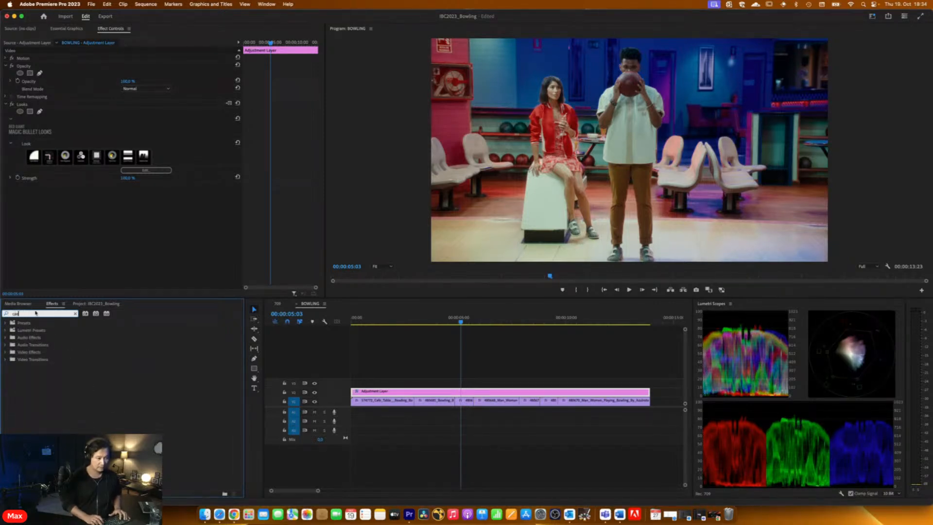
text(rousel)
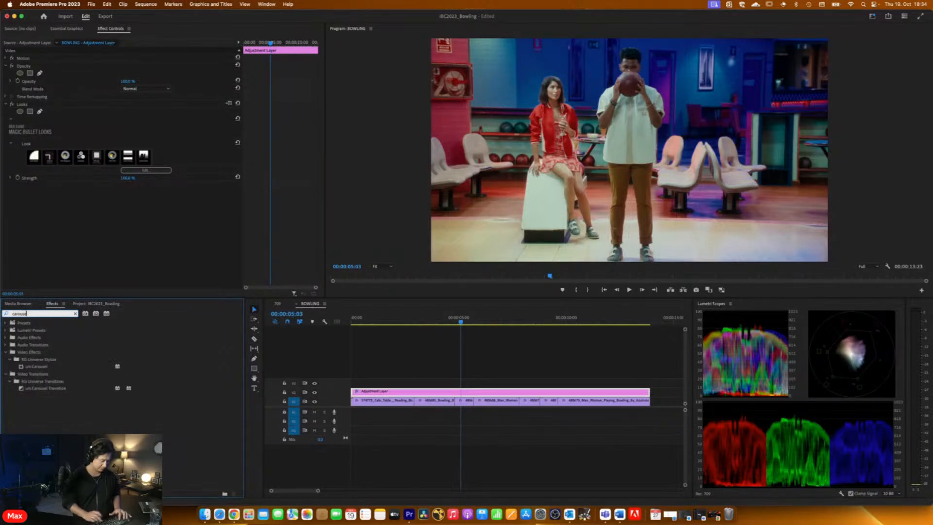
click(40, 369)
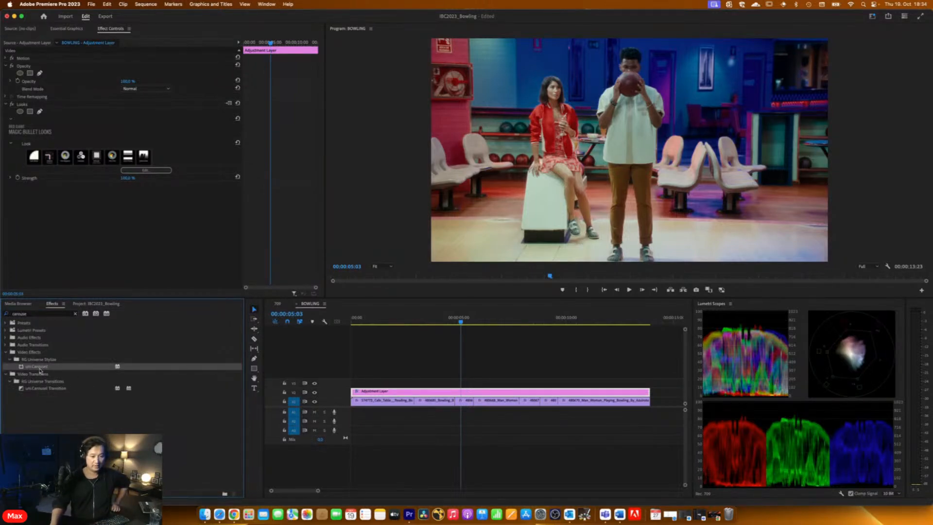
drag(40, 370, 364, 395)
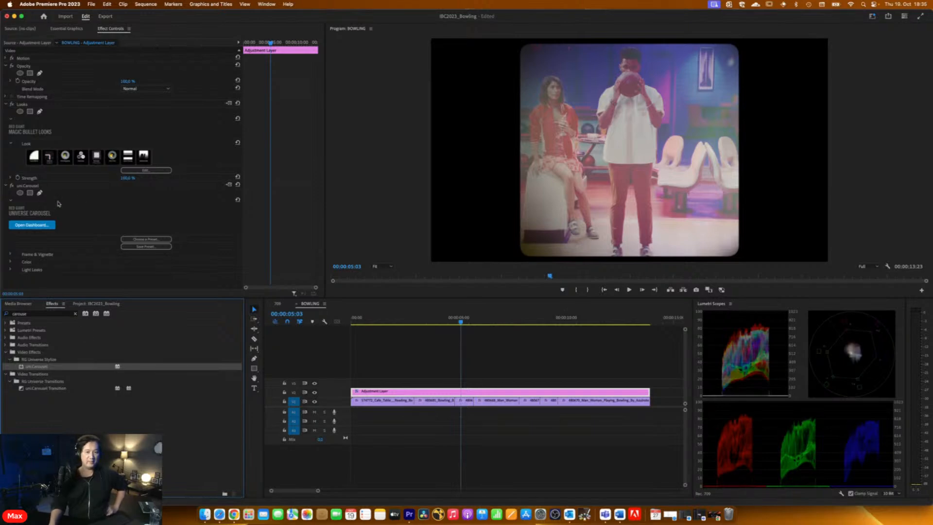
Try the Square Soft and 16x9 frame styles in uni.Carousel's Frame & Vignette settings and settle on 16x9 Soft
click(9, 256)
click(11, 255)
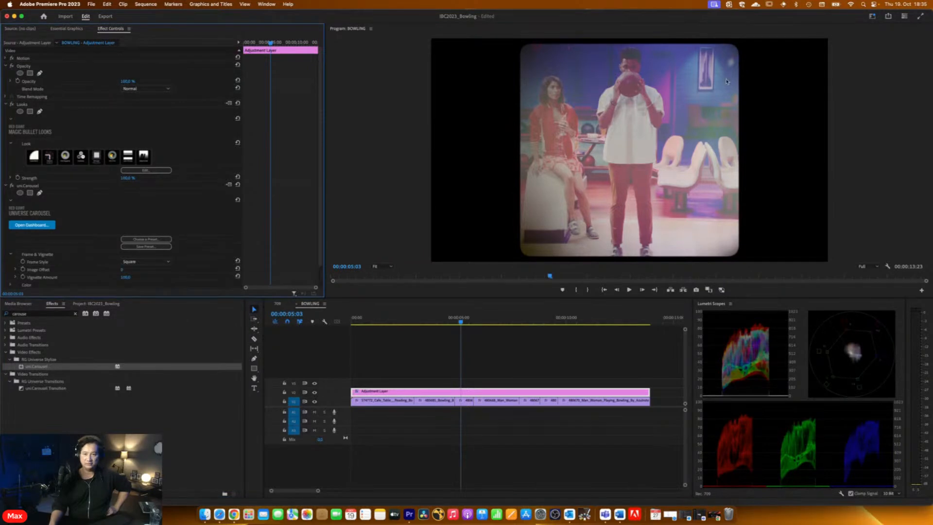
scroll(153, 209, down, 1)
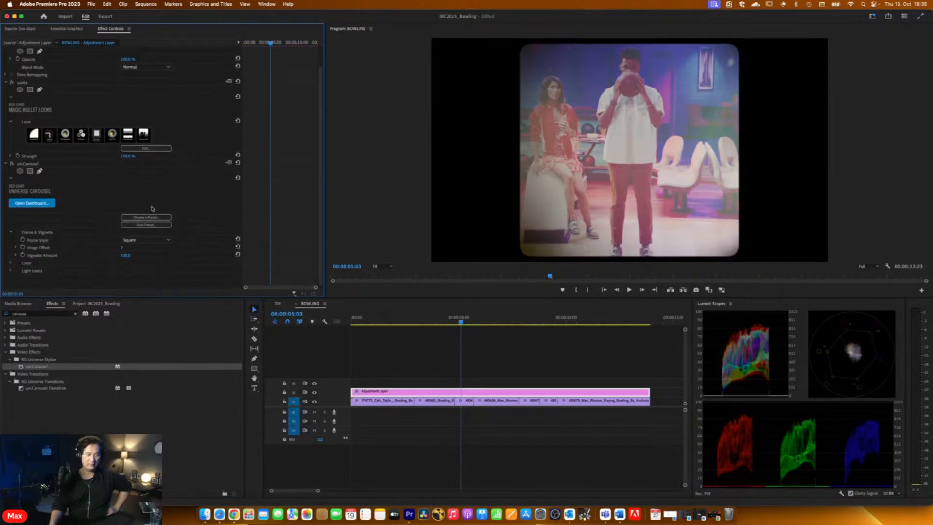
click(144, 241)
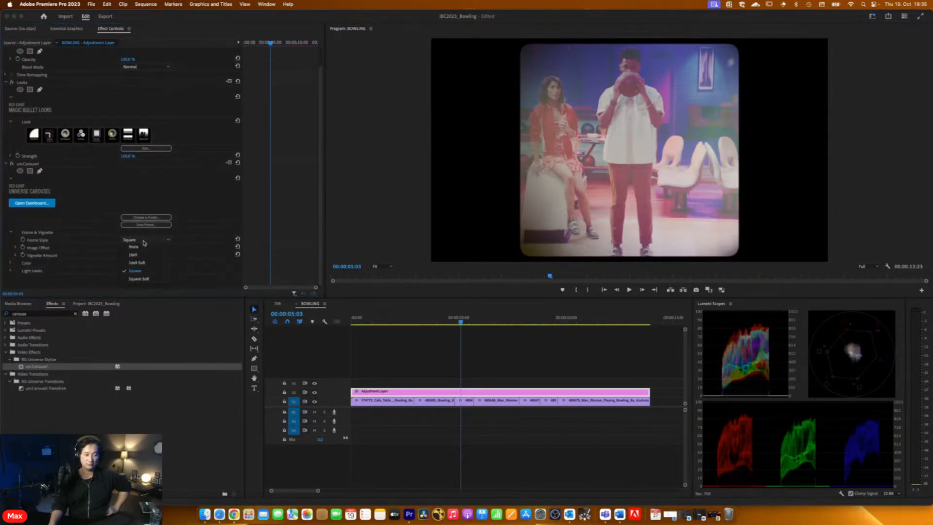
click(144, 279)
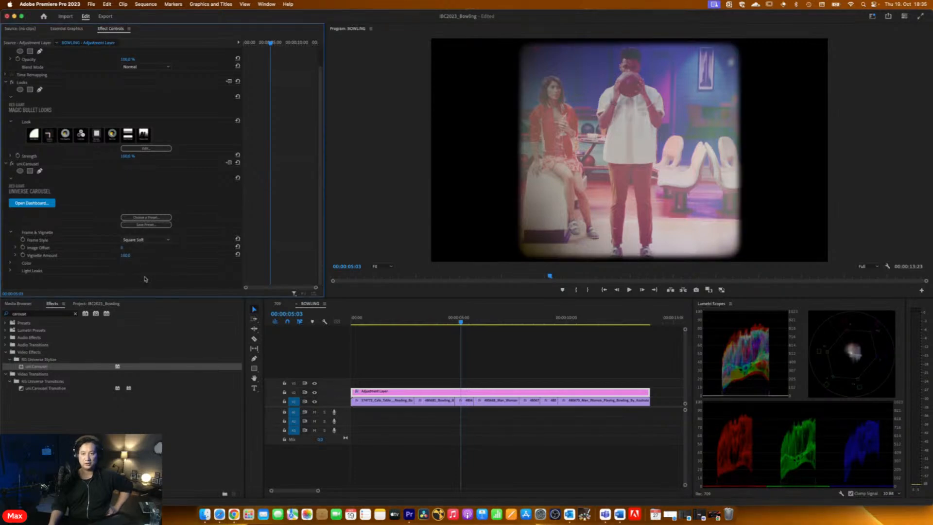
click(145, 240)
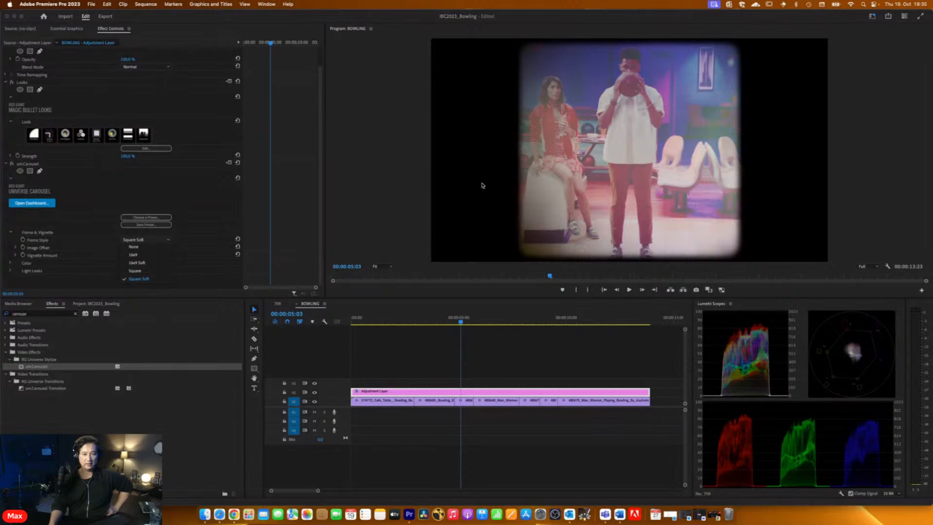
click(135, 255)
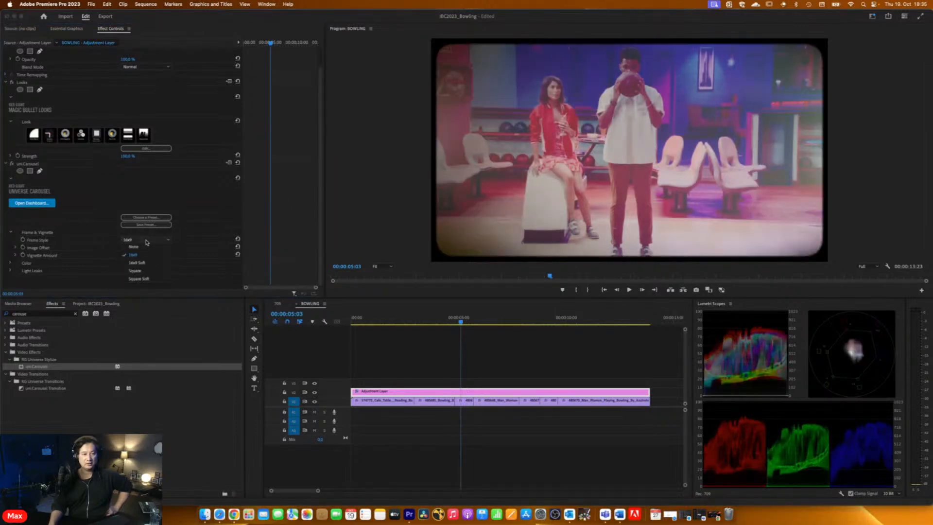
click(145, 240)
click(144, 262)
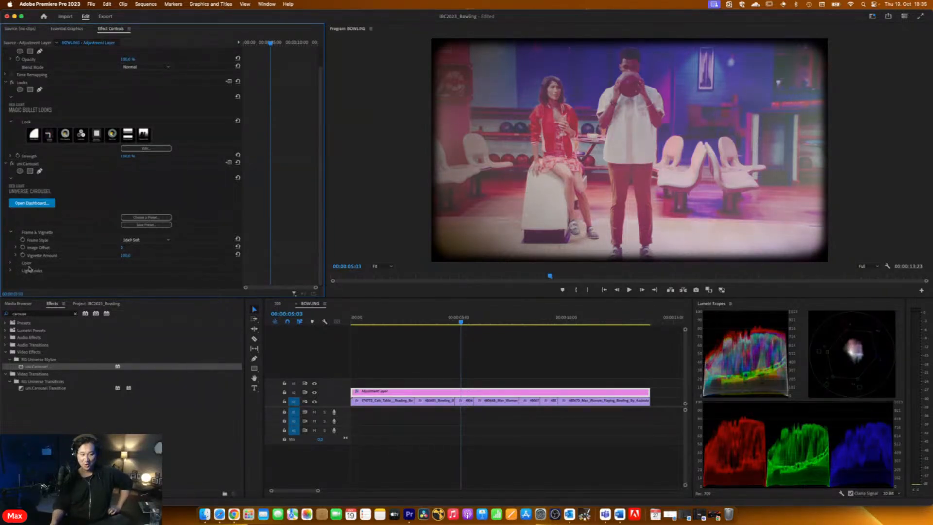
Set uni.Carousel's Color Process to 0 on the adjustment layer
click(11, 264)
scroll(48, 254, down, 2)
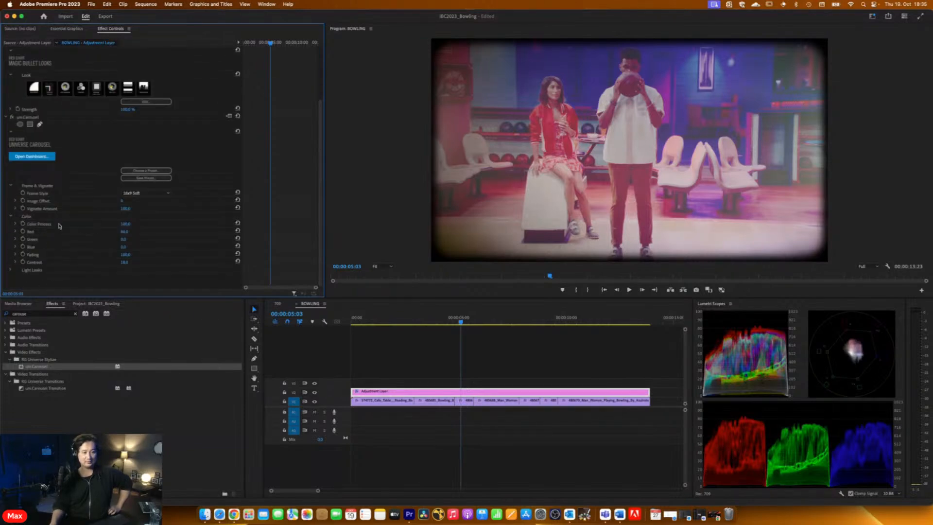
click(14, 224)
drag(226, 238, 13, 241)
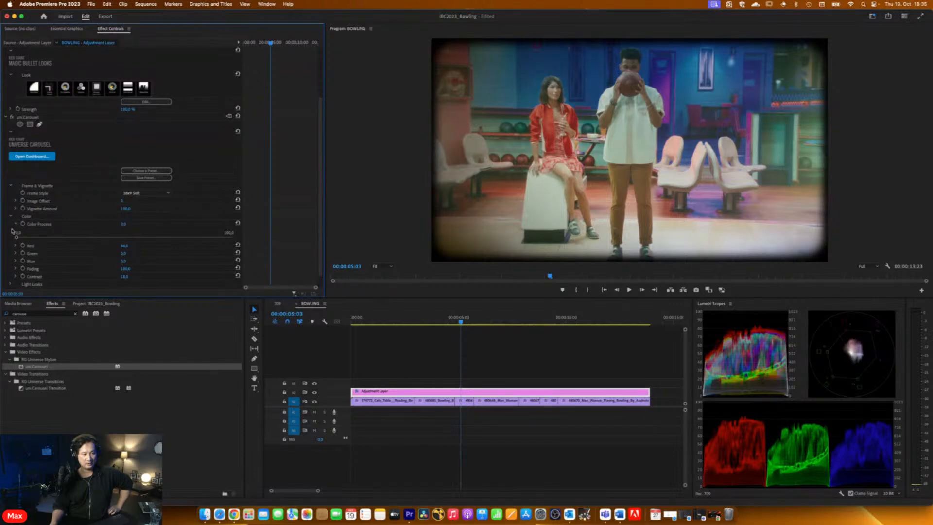
click(16, 224)
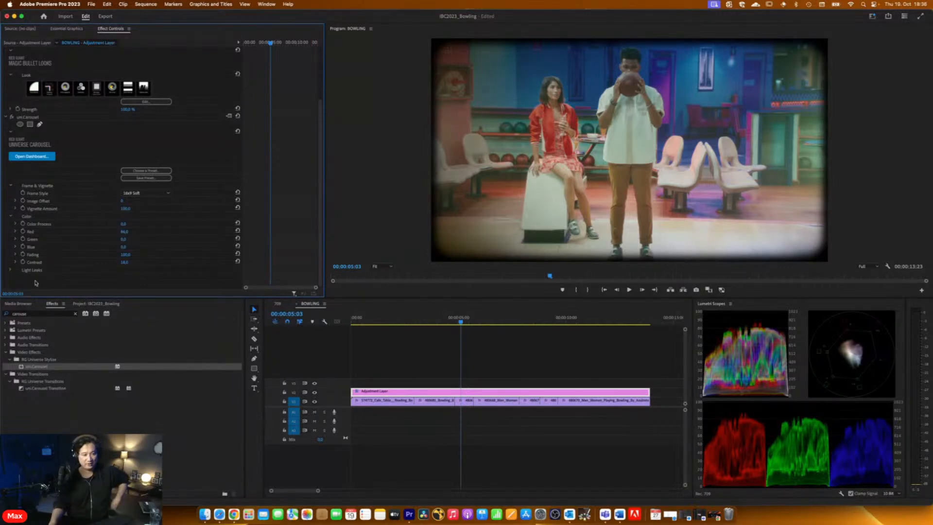
Set the Opacity of uni.Carousel's Light Leaks to 25
click(11, 270)
scroll(24, 257, down, 3)
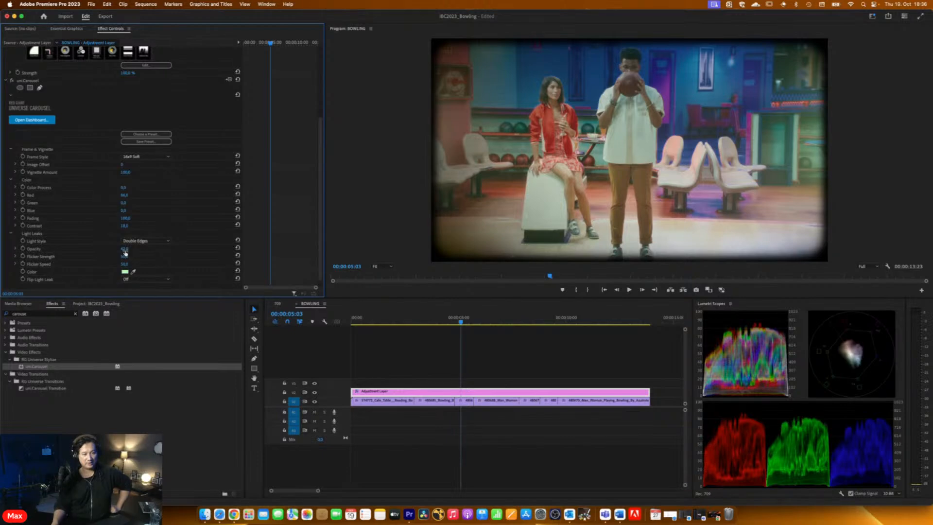
click(15, 249)
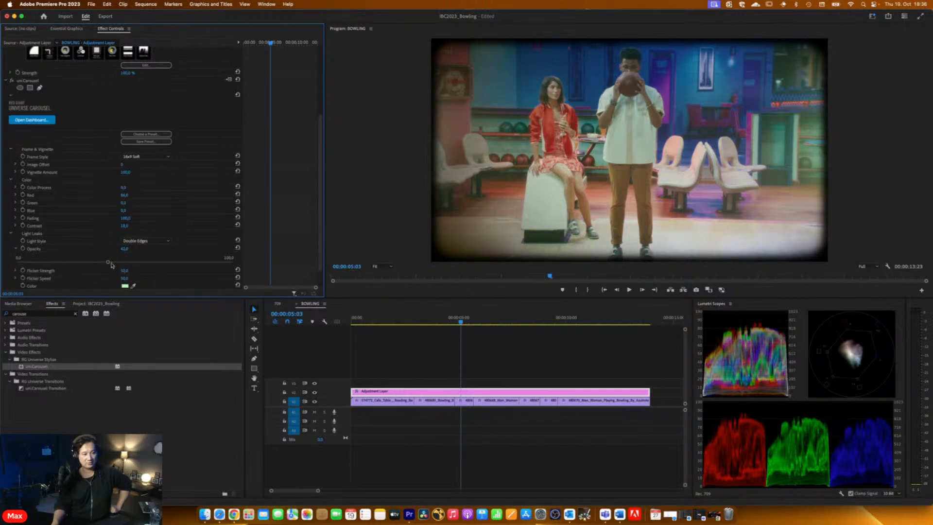
drag(108, 263, 15, 262)
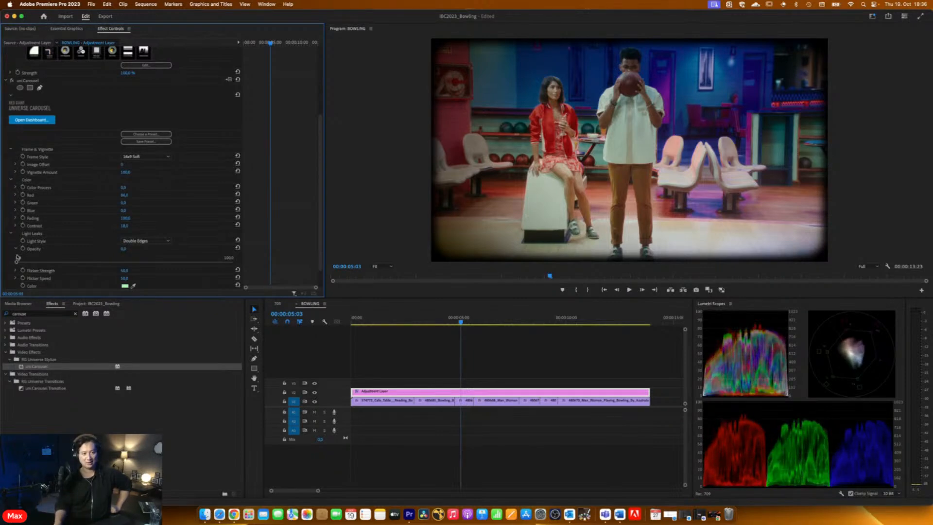
click(63, 262)
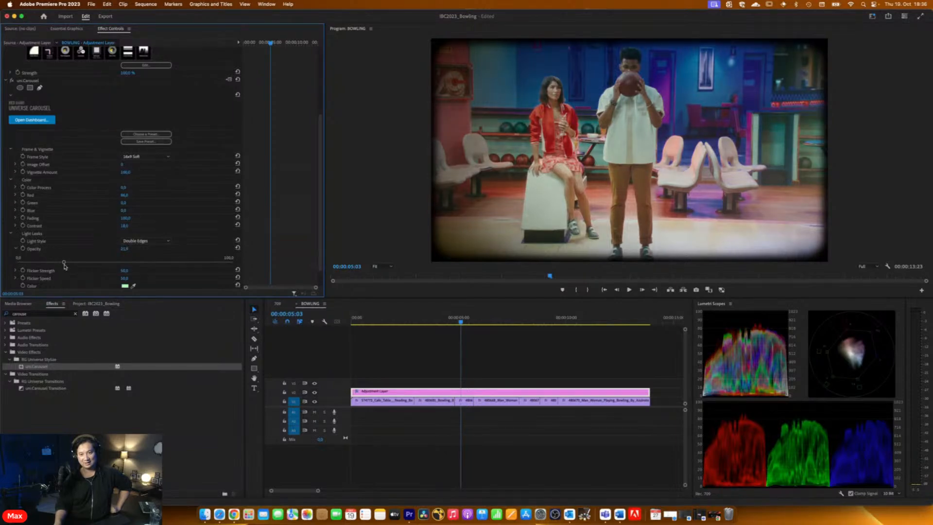
click(128, 249)
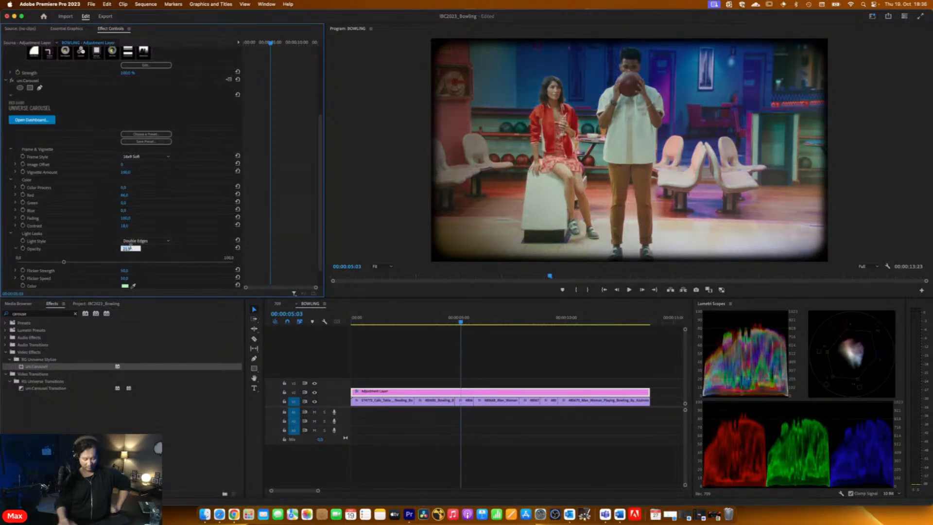
text(25)
key(Return)
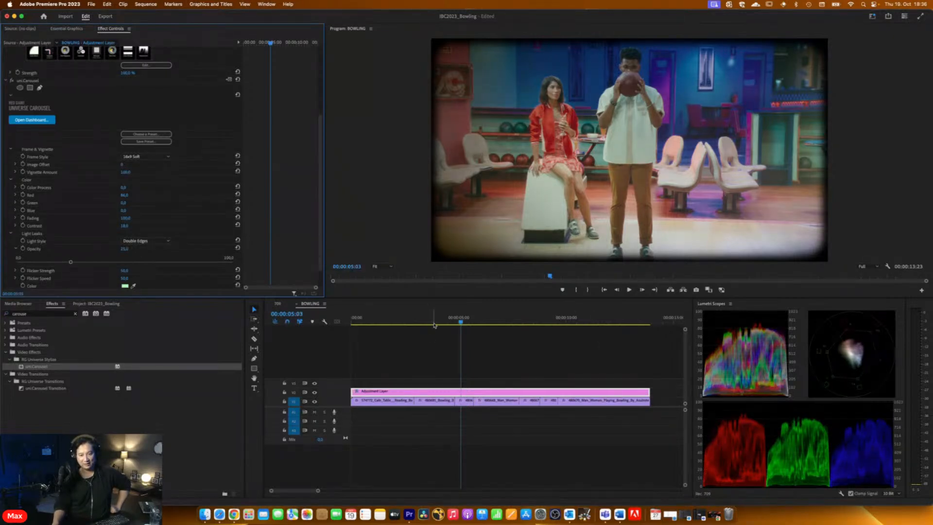
Scrub the sequence to 00:00:05:10 to check the light-leak flicker, set Flicker Strength to 0 and collapse the uni.Carousel settings
click(448, 322)
mouse_move(449, 323)
mouse_down()
mouse_move(583, 320)
mouse_move(452, 322)
mouse_move(467, 322)
mouse_up()
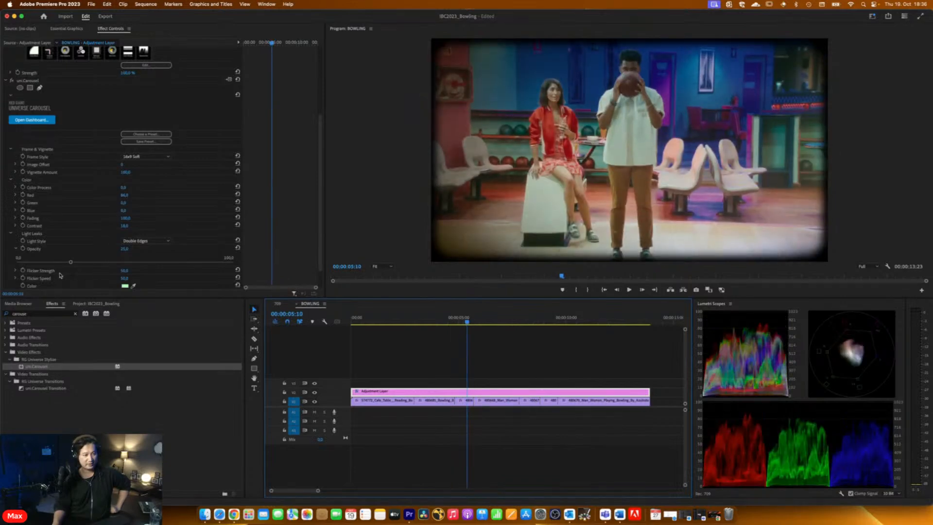
scroll(62, 276, down, 1)
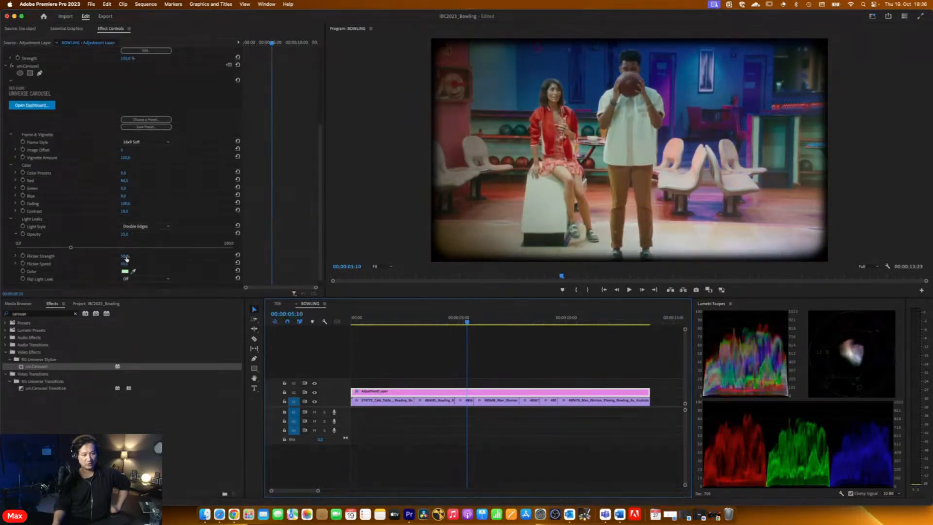
drag(126, 256, 97, 257)
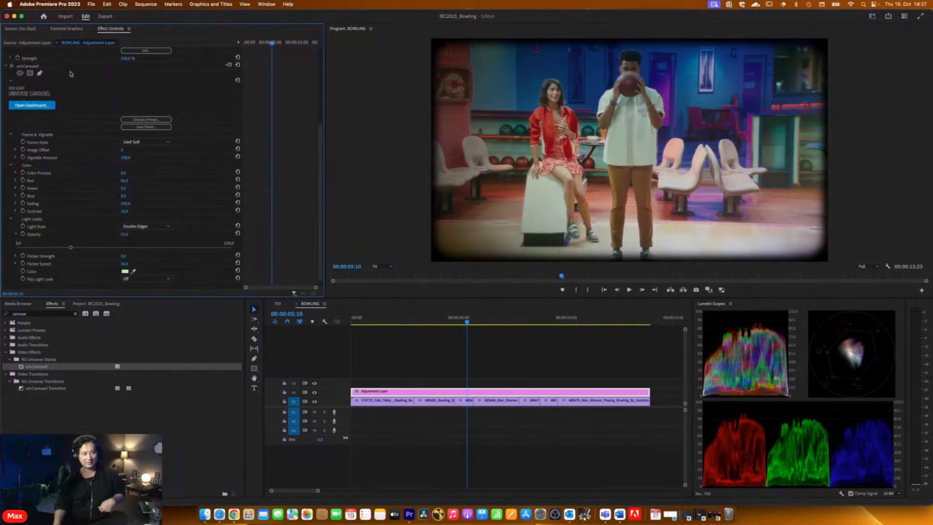
click(7, 66)
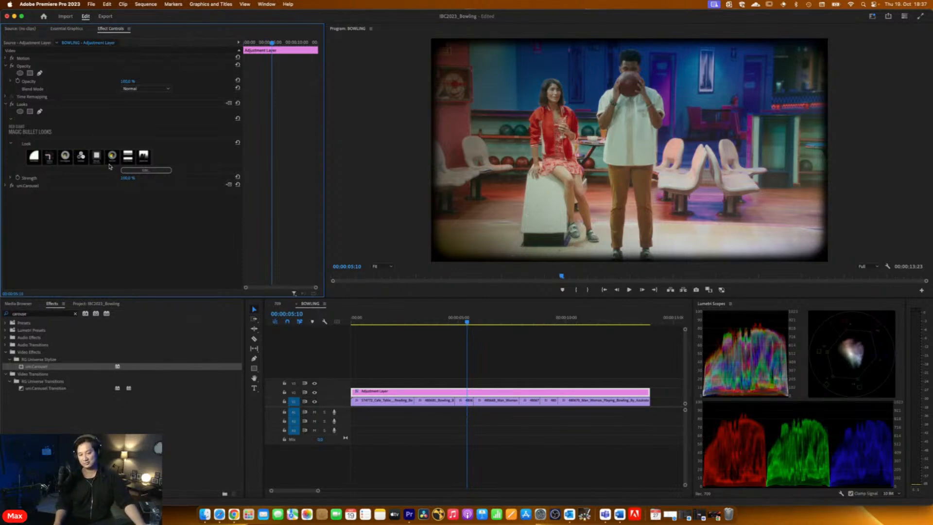
Add a second Adjustment Layer from the project on the track above the existing one, starting at the sequence beginning, and select it
click(98, 305)
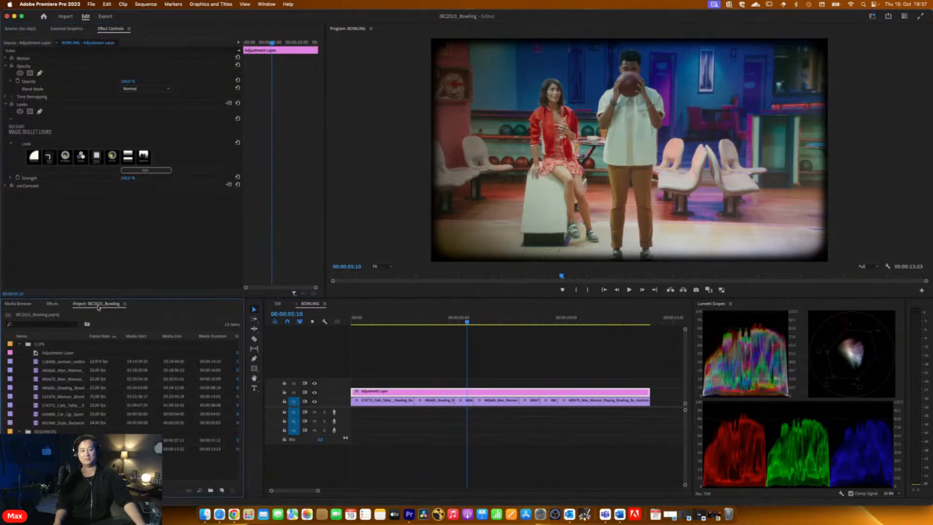
click(62, 353)
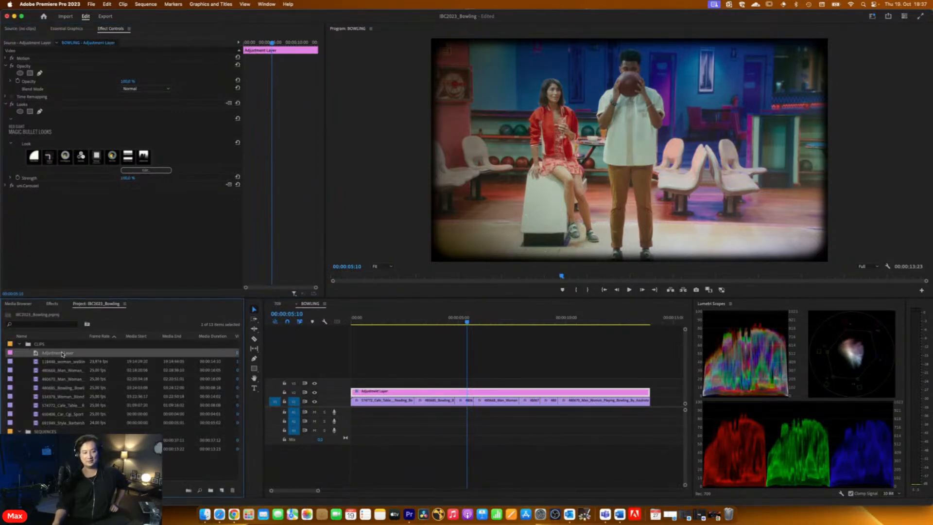
drag(62, 354, 358, 386)
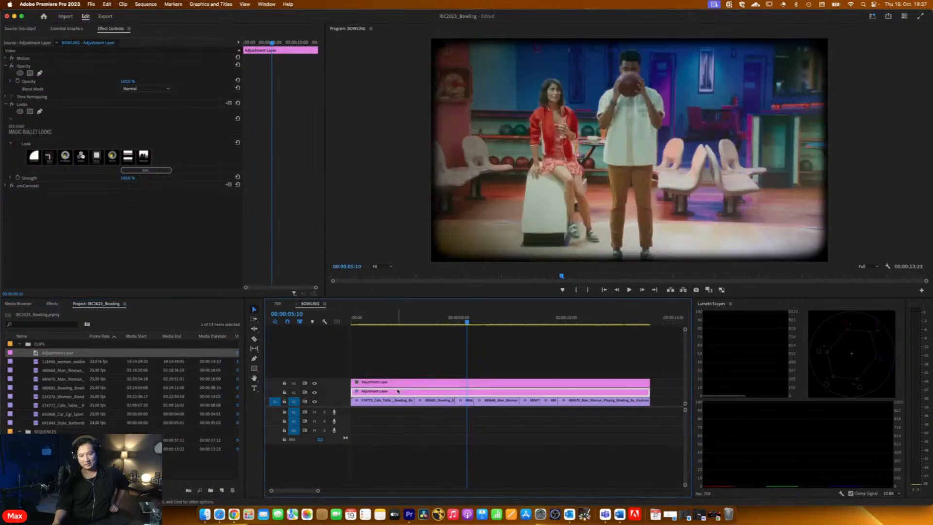
click(485, 383)
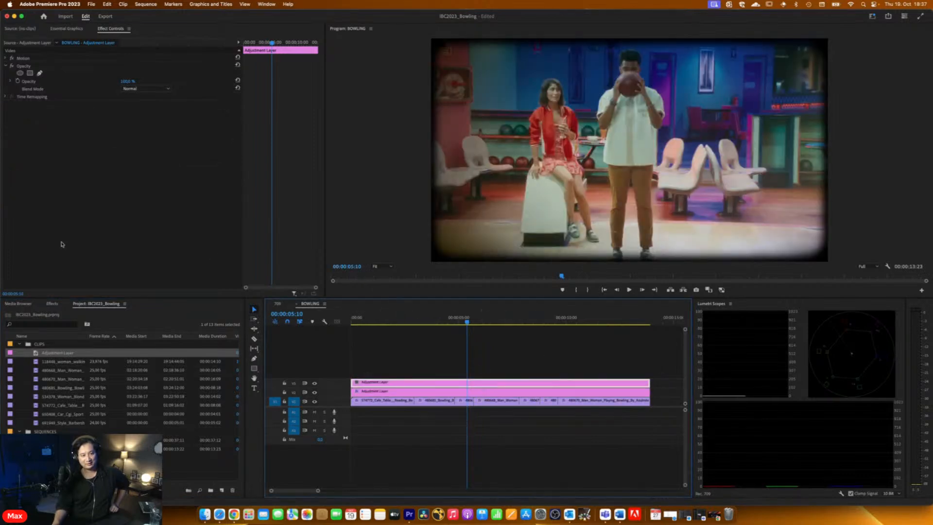
Search the effects for uni.noi and apply the uni.Noir video effect to the upper adjustment layer
click(52, 304)
click(36, 315)
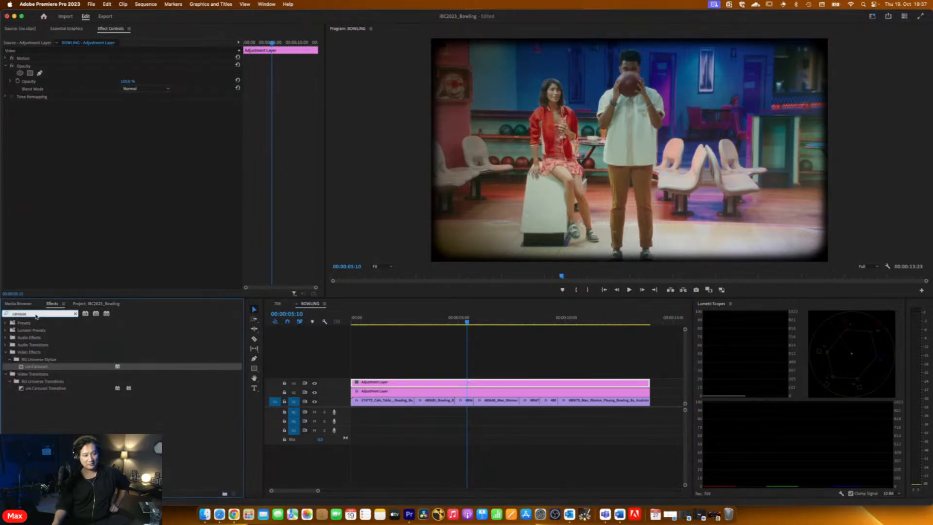
key(super+a)
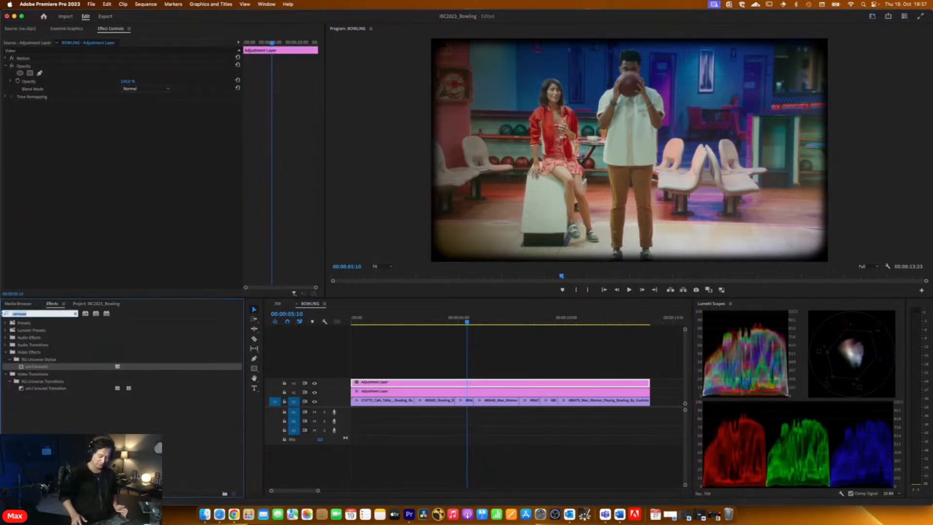
text(noi)
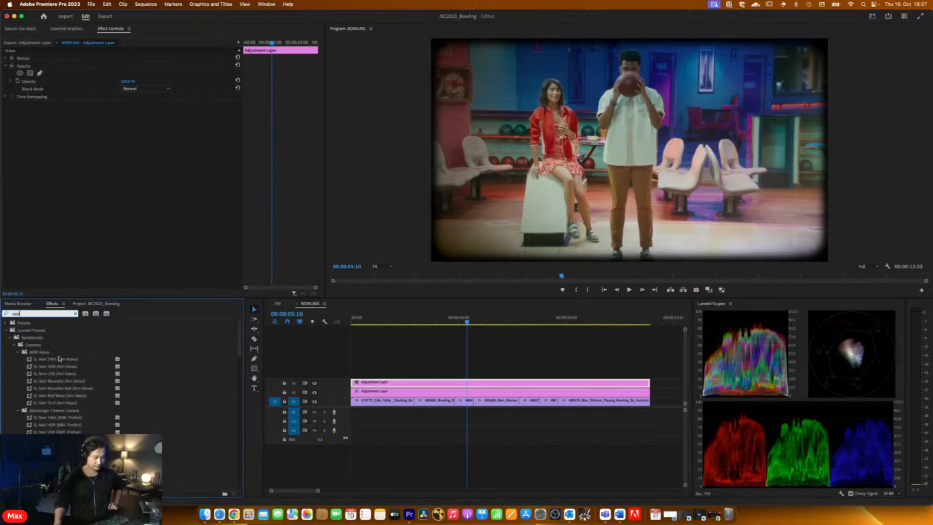
text(r)
scroll(61, 379, down, 5)
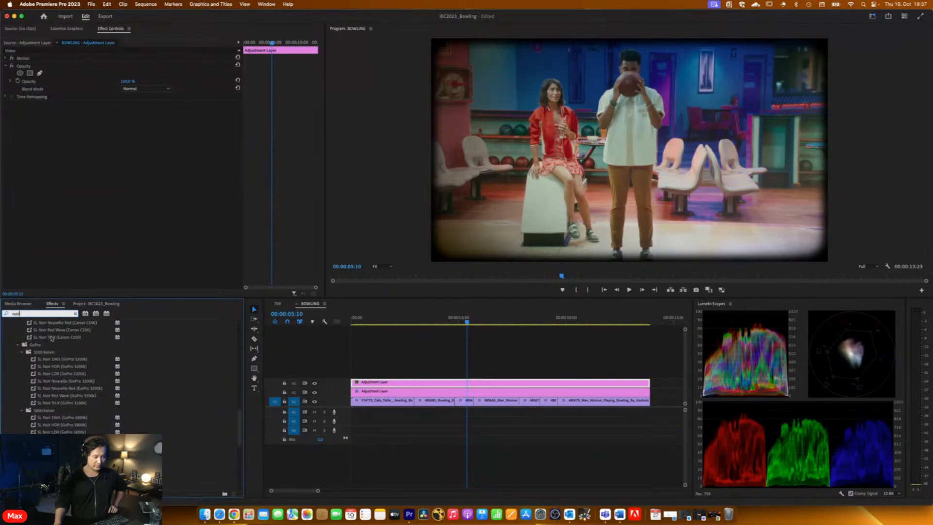
text(uni)
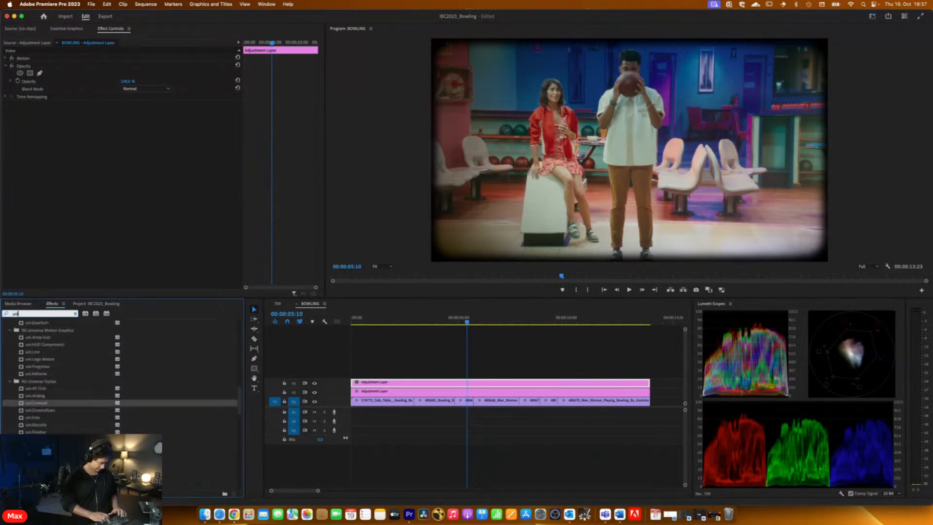
scroll(61, 374, down, 5)
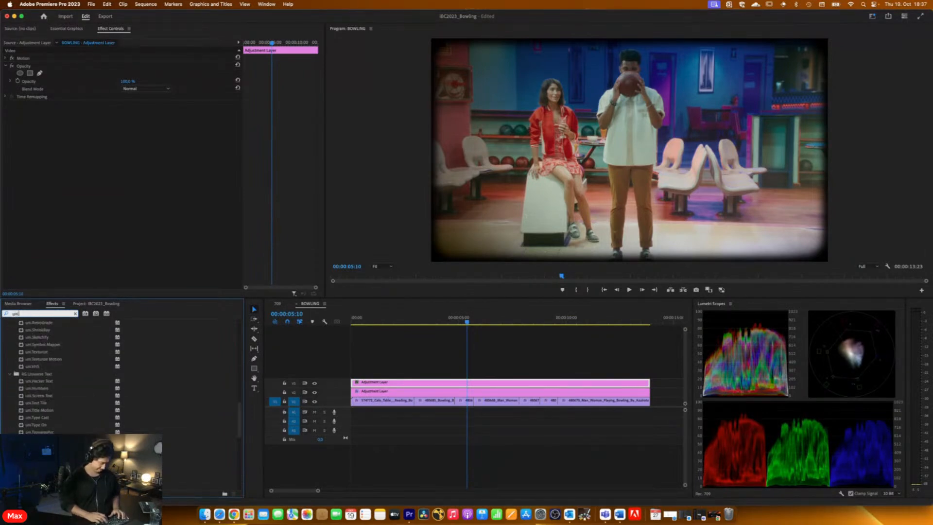
text(.noi)
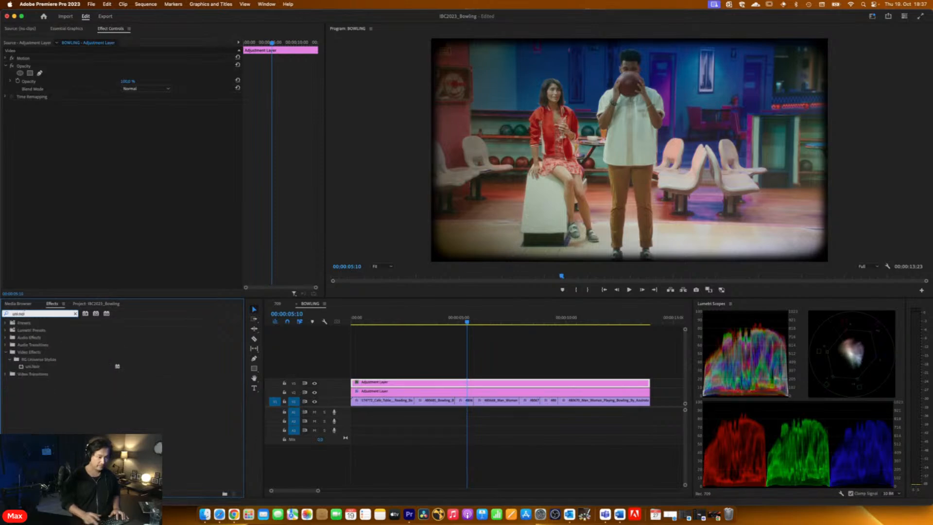
drag(36, 368, 421, 384)
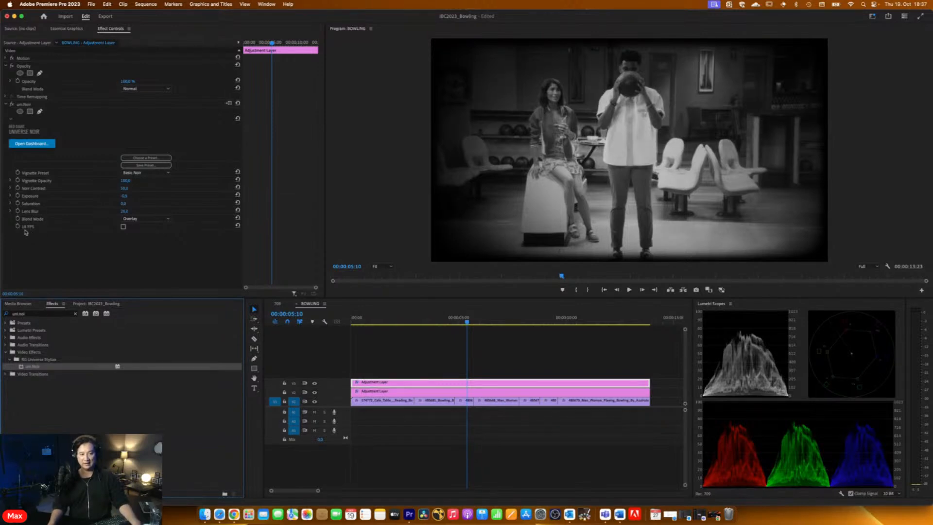
Set uni.Noir's Vignette Opacity to 50 on the upper adjustment layer, leaving the 18 FPS option off
click(123, 226)
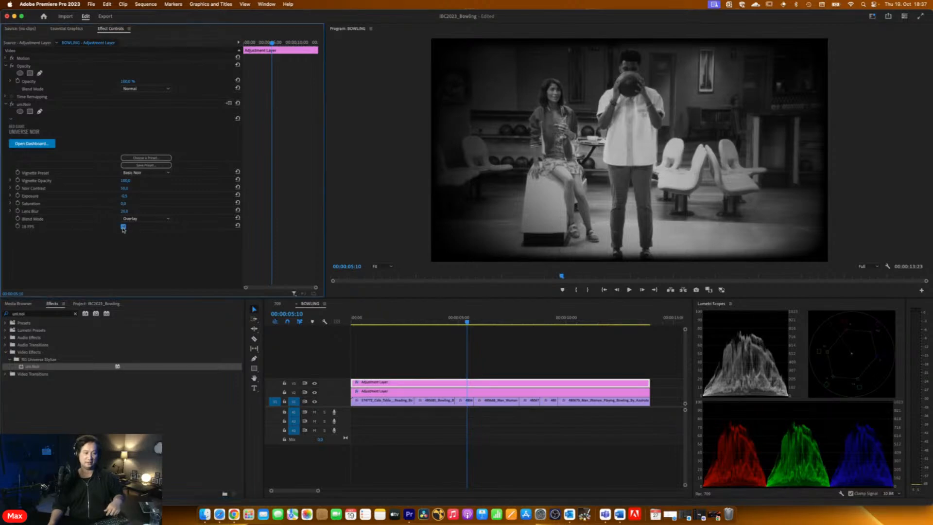
click(123, 227)
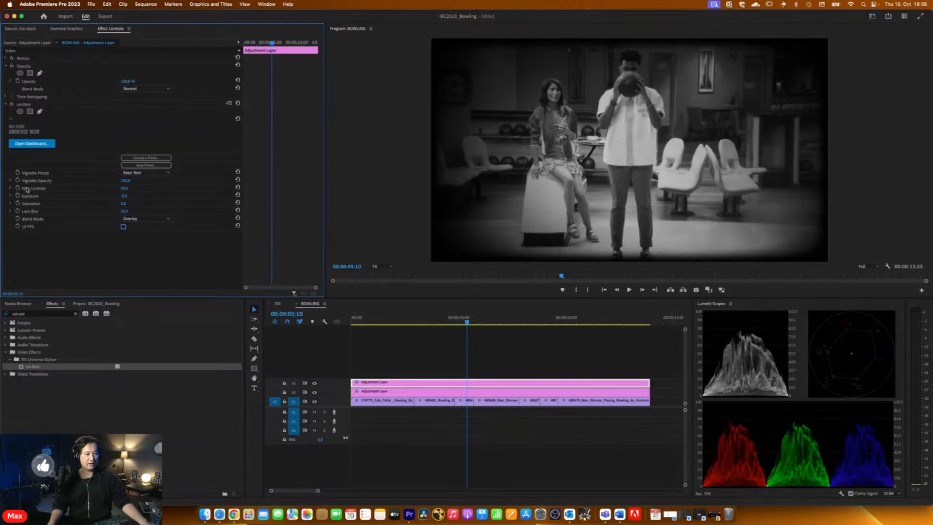
click(136, 183)
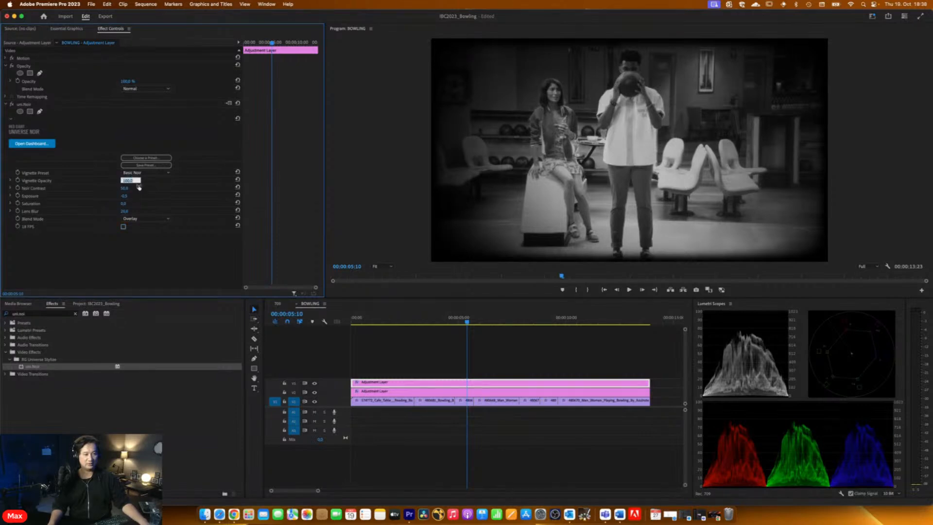
text(50)
key(Return)
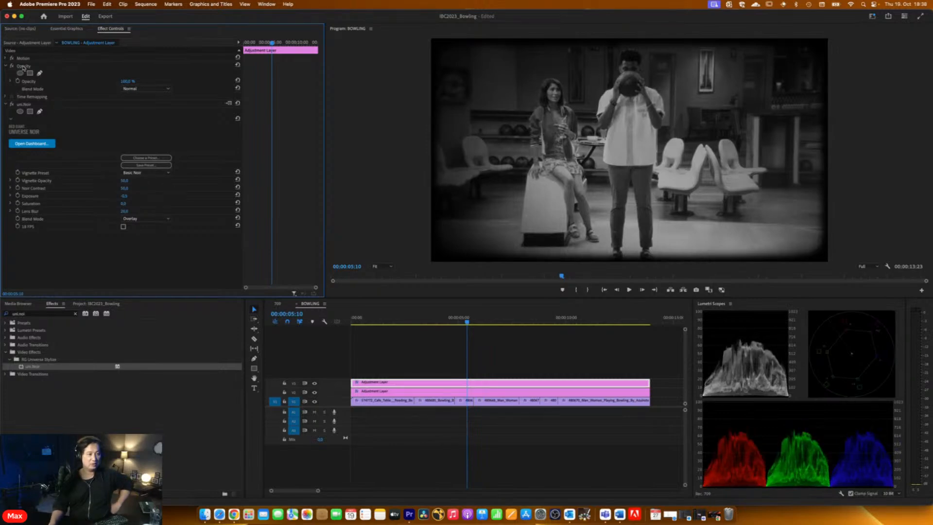
Blend the uni.Noir adjustment layer in Soft Light at 25% opacity and scrub the sequence to 00:00:08:07 to check it
click(166, 89)
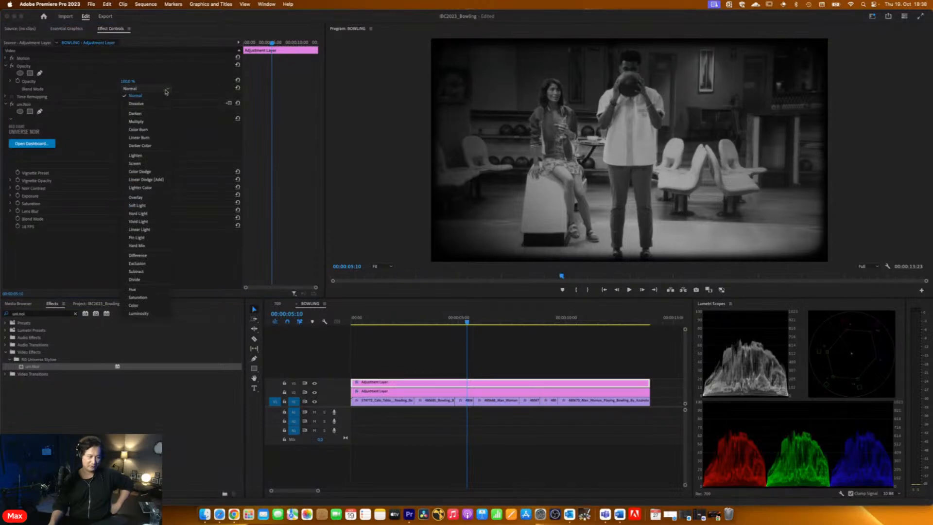
click(148, 206)
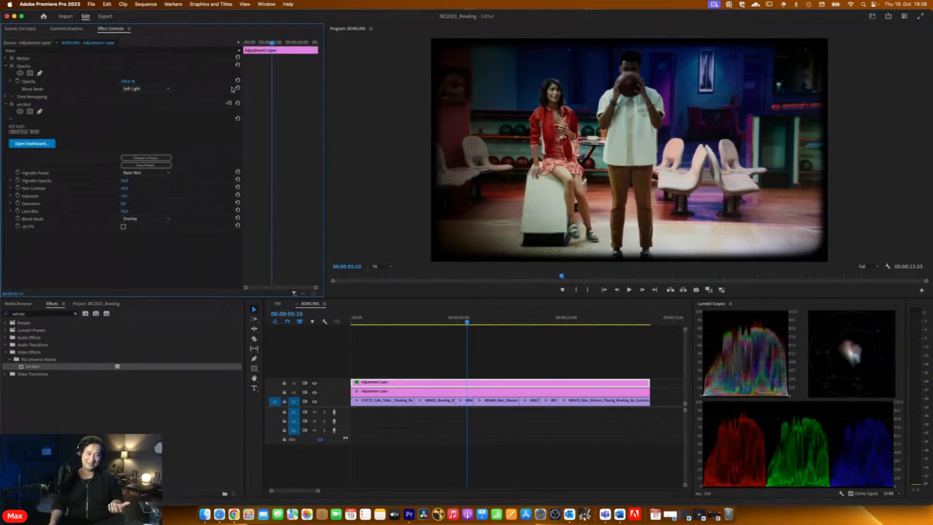
click(127, 82)
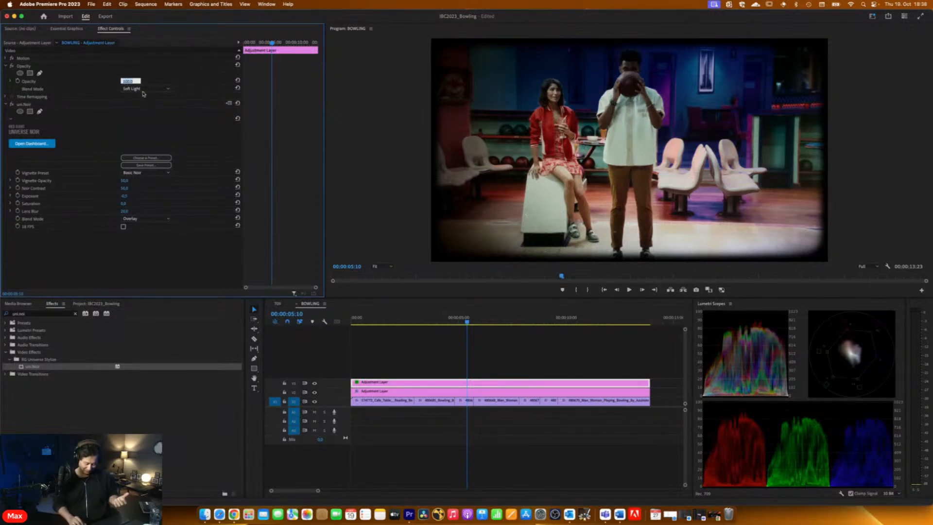
text(25)
key(Return)
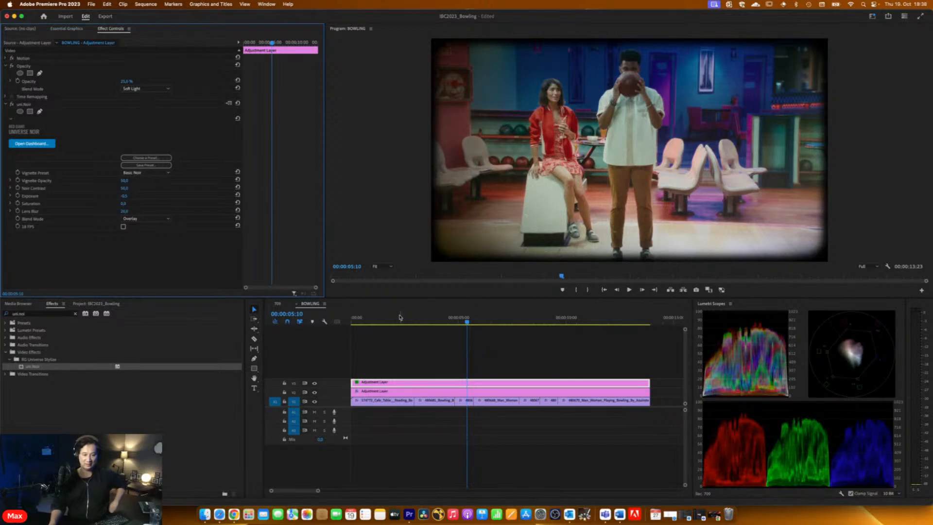
drag(400, 322, 529, 324)
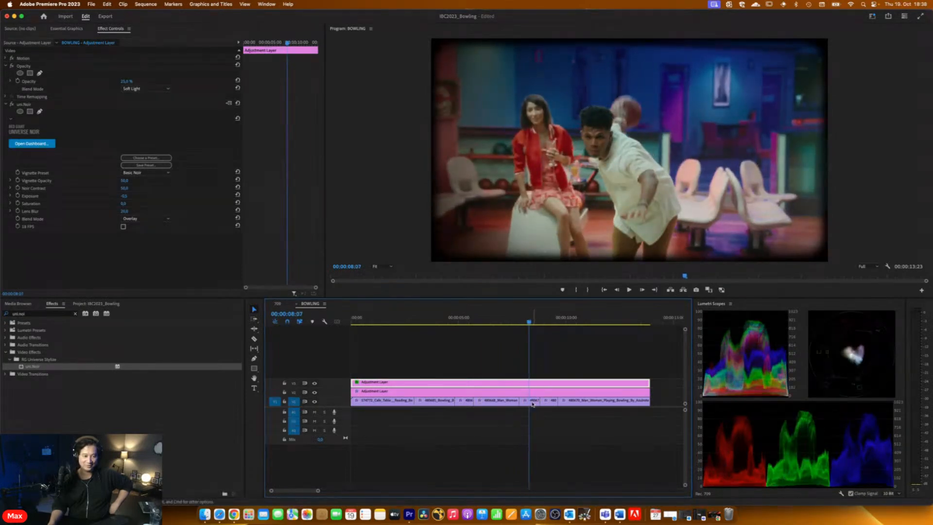
Add a third Adjustment Layer from the project on the track above, over the short clip around 00:00:08:07, and select it
click(80, 304)
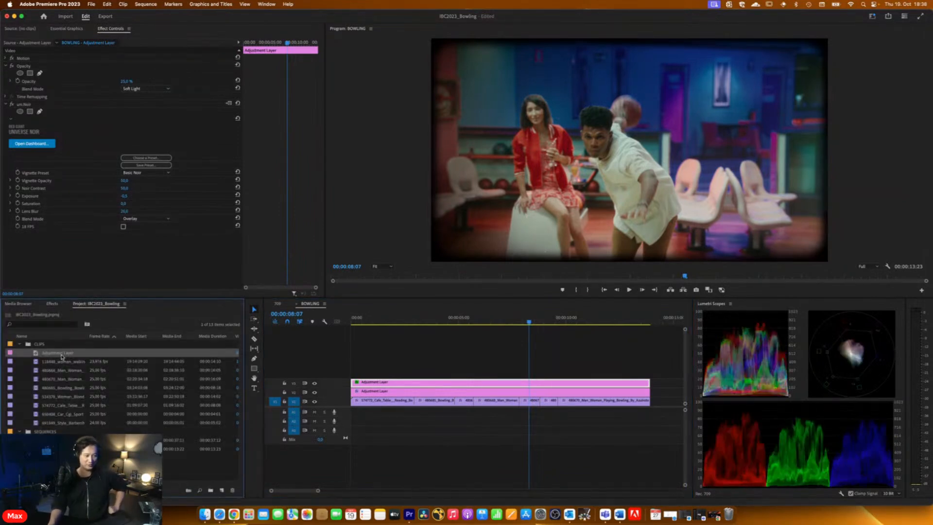
drag(62, 355, 536, 381)
drag(529, 322, 535, 322)
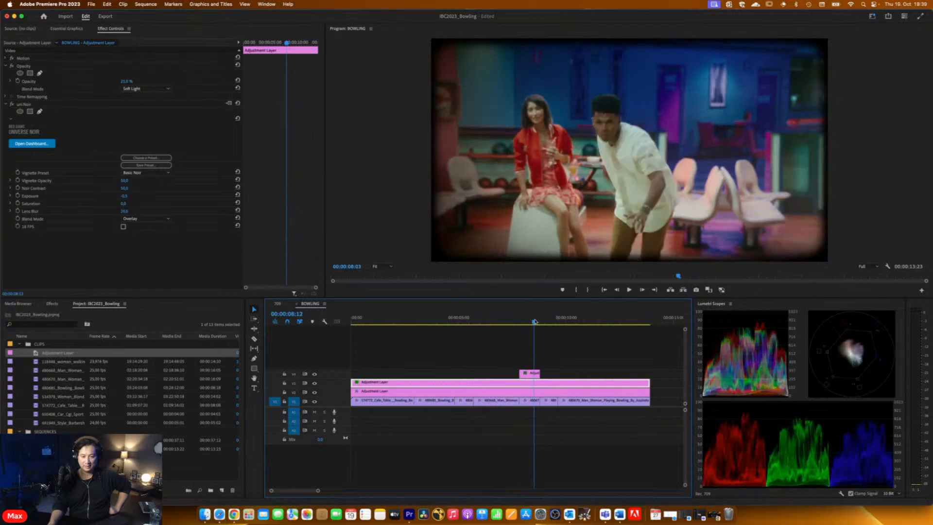
click(530, 373)
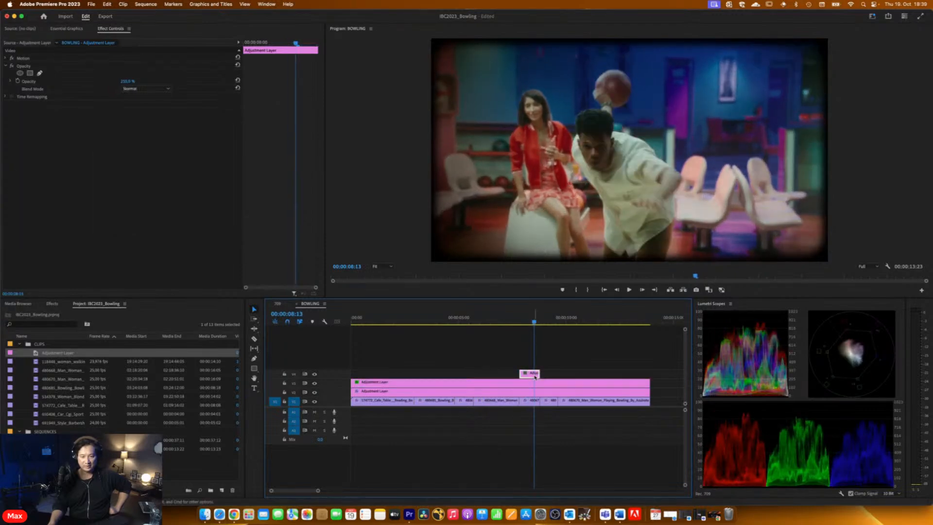
Search the effects for texturize, apply uni.Texturize Motion to the new adjustment layer and scrub to preview it at 00:00:08:06
click(52, 304)
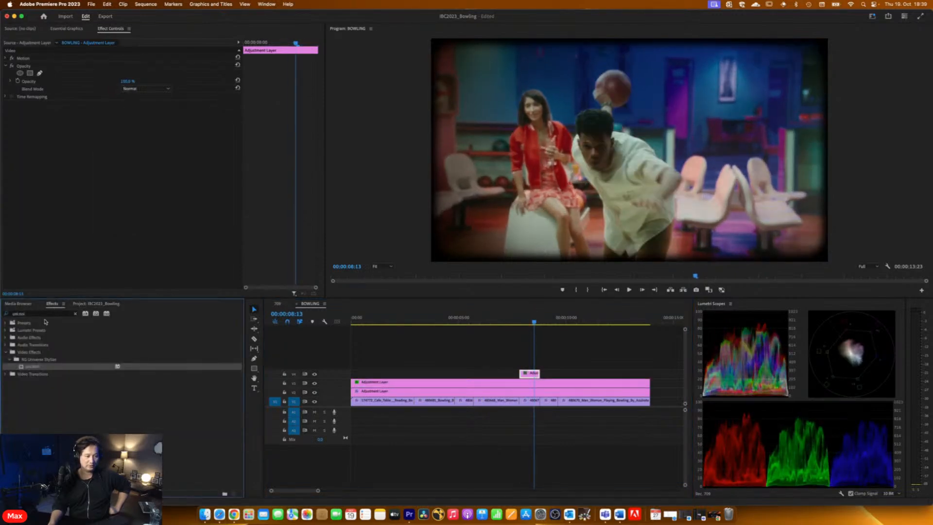
click(40, 314)
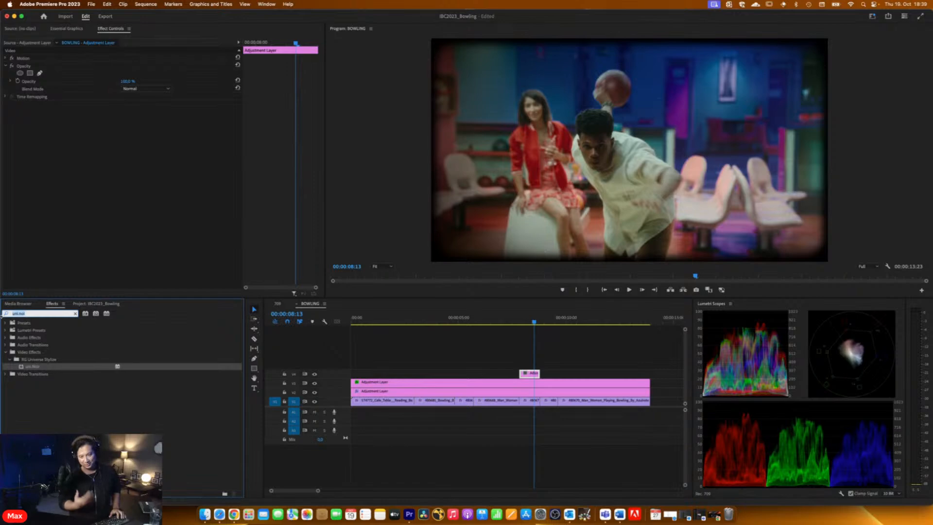
text(texturize)
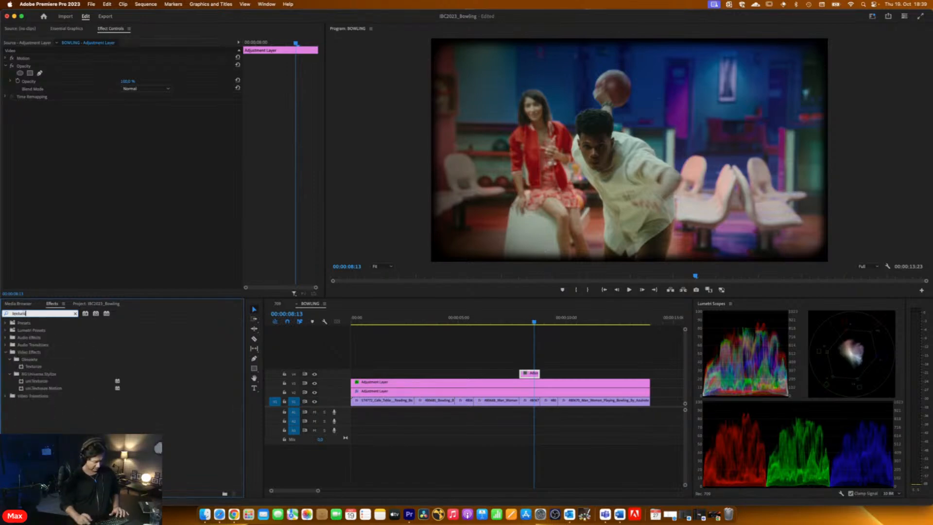
click(44, 388)
drag(118, 385, 490, 393)
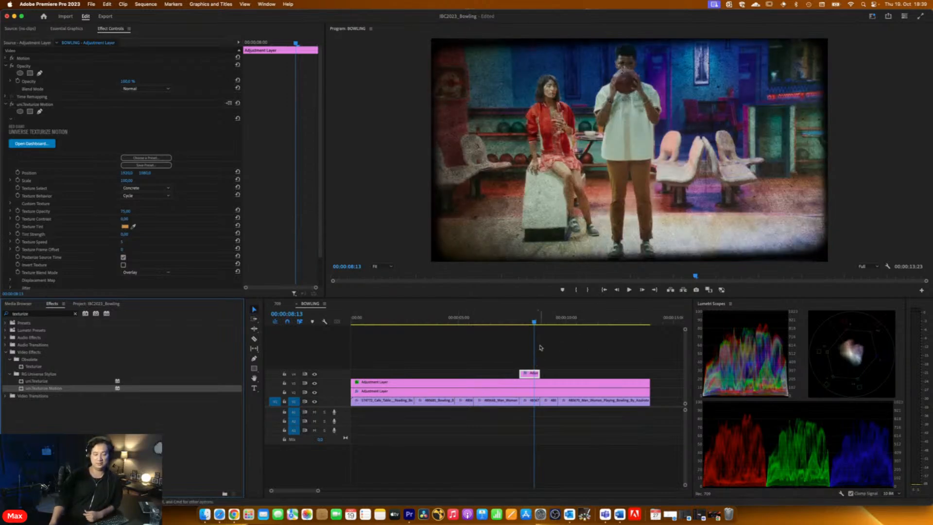
drag(531, 322, 530, 323)
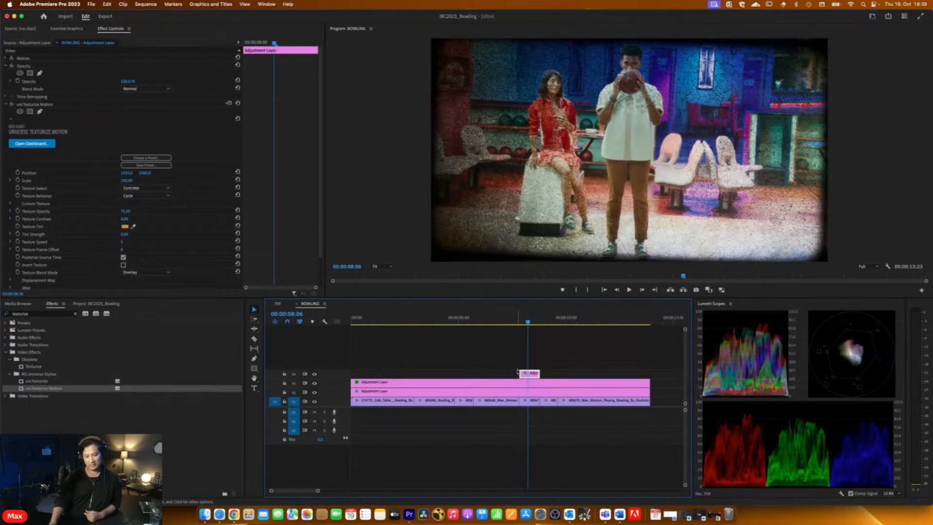
Extend the top adjustment layer at both ends to span the whole sequence and preview the texture at 00:00:05:05
drag(523, 376, 350, 372)
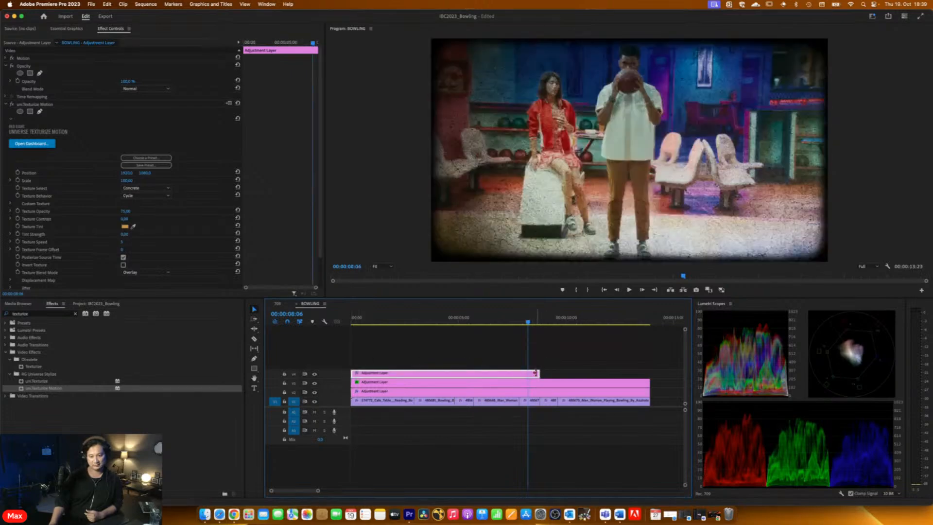
drag(539, 374, 646, 376)
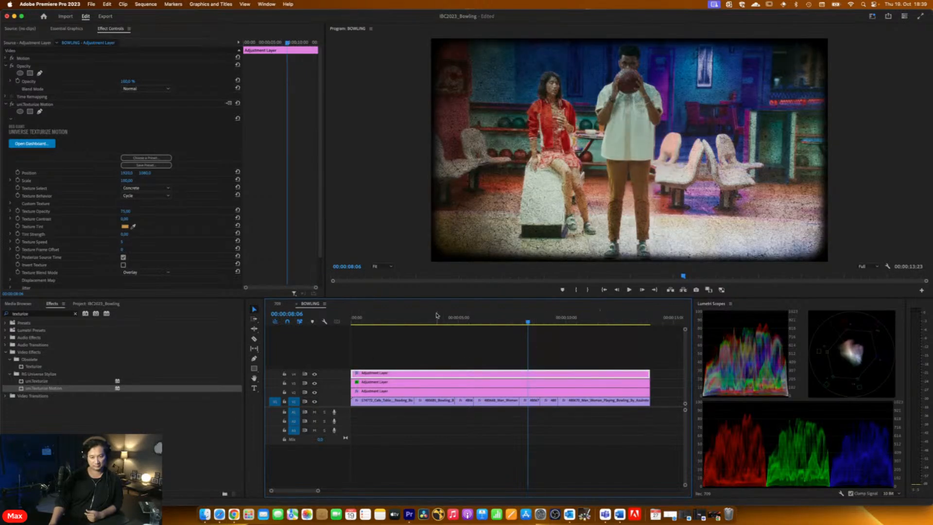
click(464, 323)
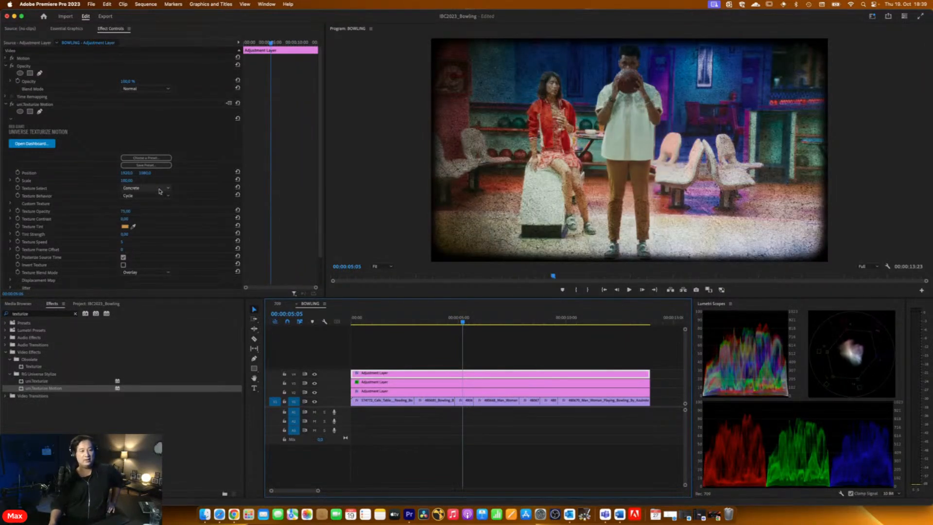
Review the Mask options of uni.Texturize Motion and set its Texture Select to Fabric
scroll(80, 257, down, 3)
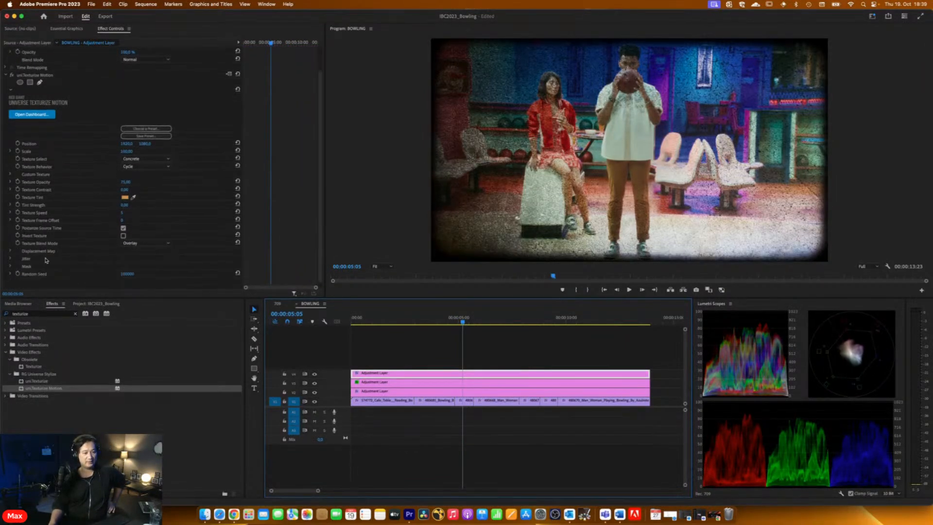
click(8, 267)
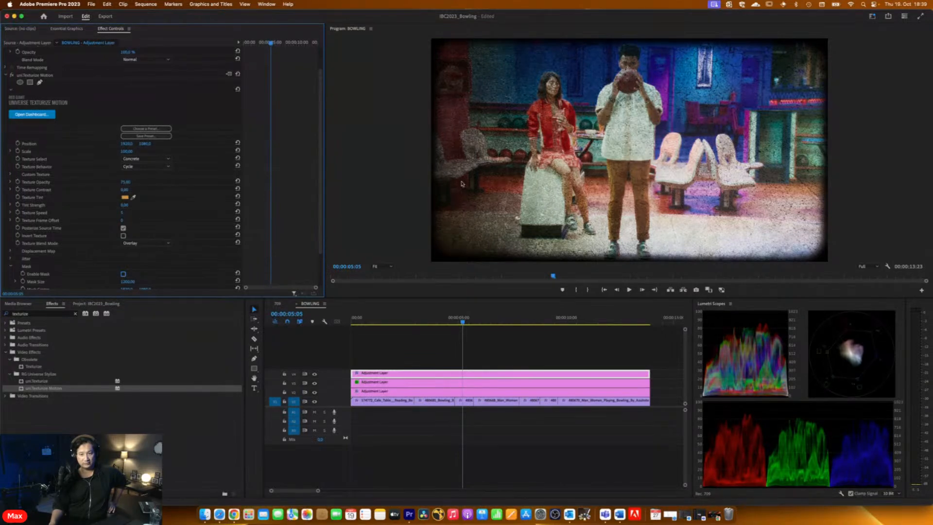
click(10, 266)
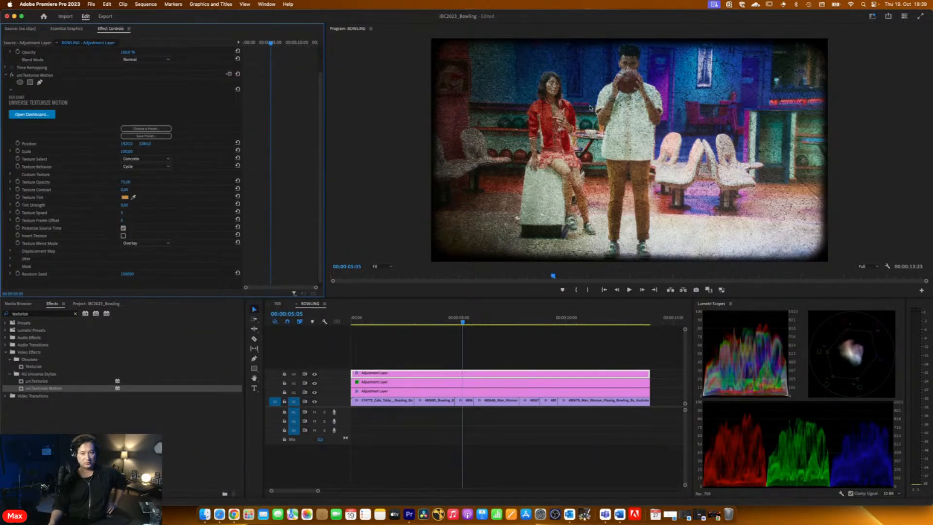
click(156, 159)
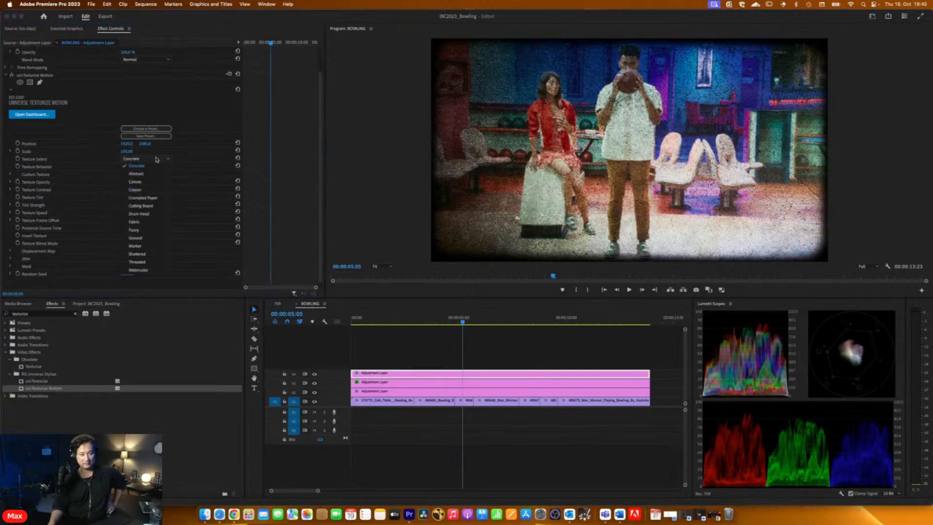
click(158, 221)
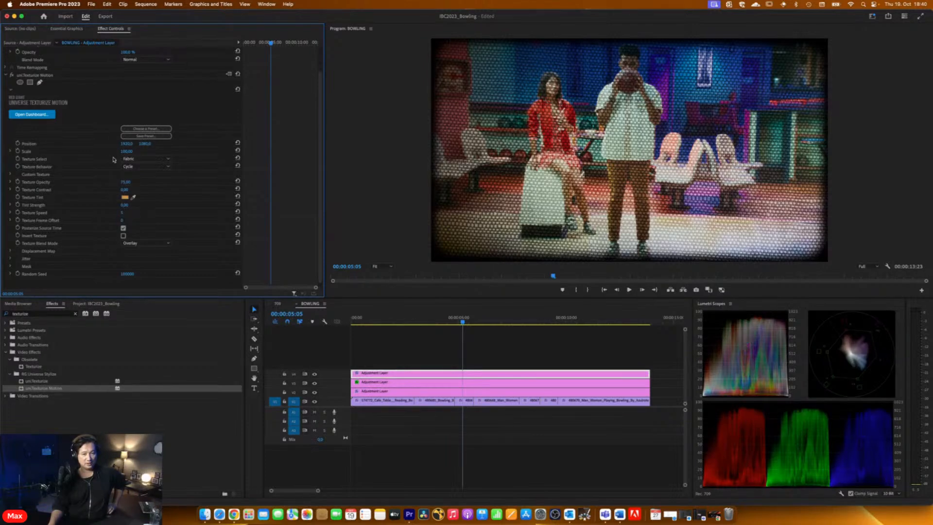
Reduce the Scale of the Fabric texture and turn off Posterize Source Time
click(128, 150)
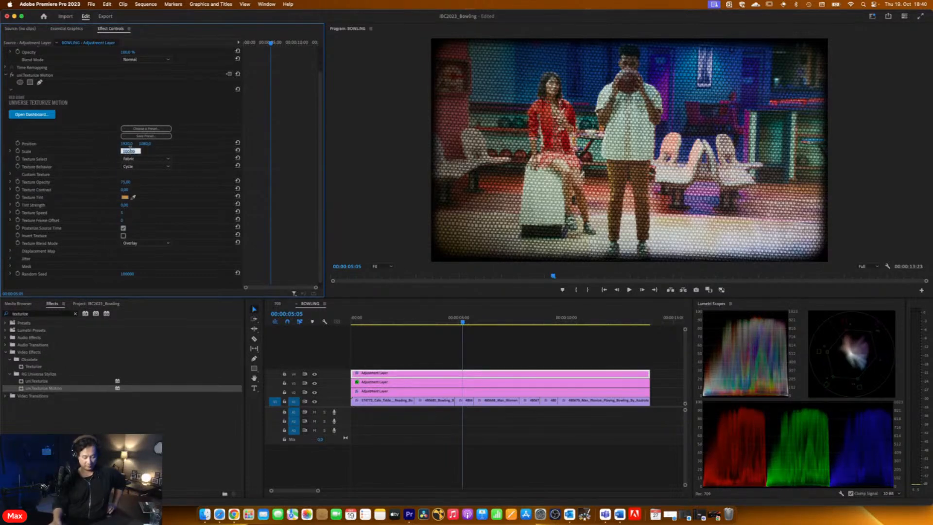
text(15)
key(Return)
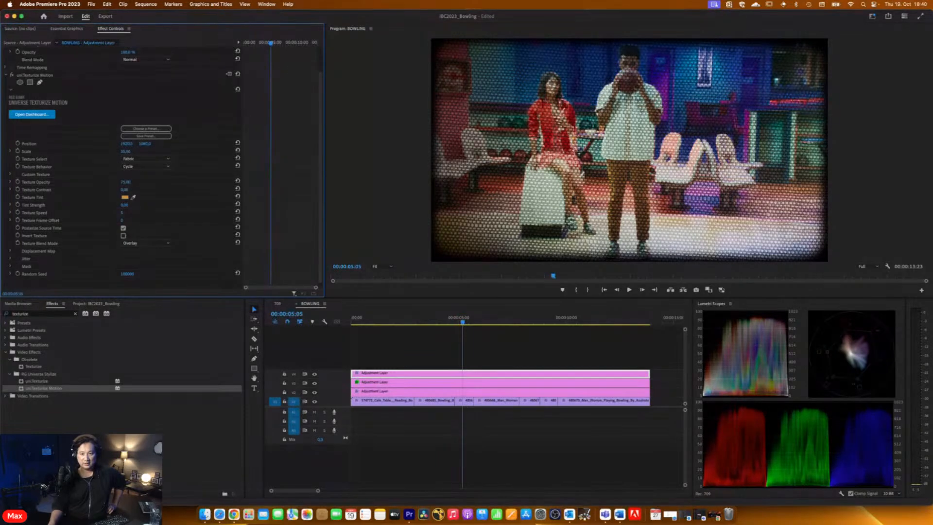
click(123, 229)
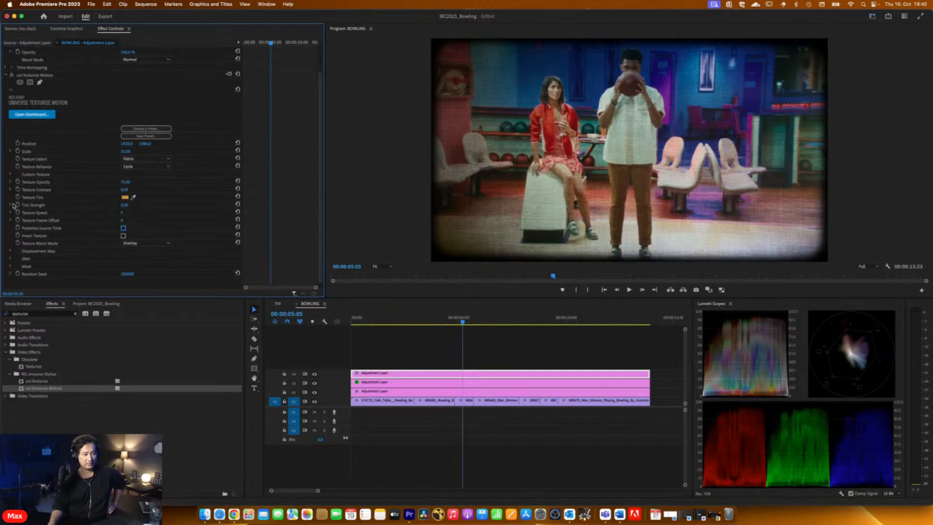
Turn off Animate Rotation in the Jitter settings of uni.Texturize Motion and collapse the group
click(11, 258)
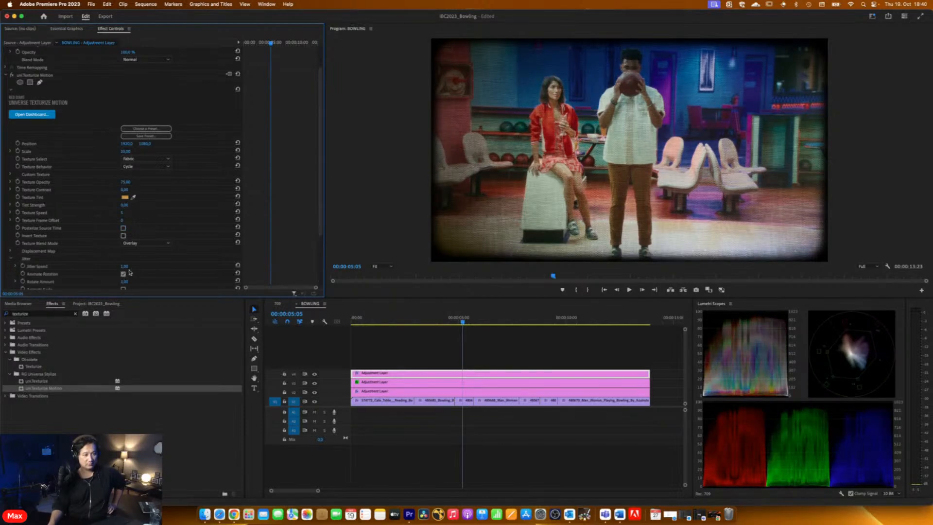
click(123, 275)
click(10, 258)
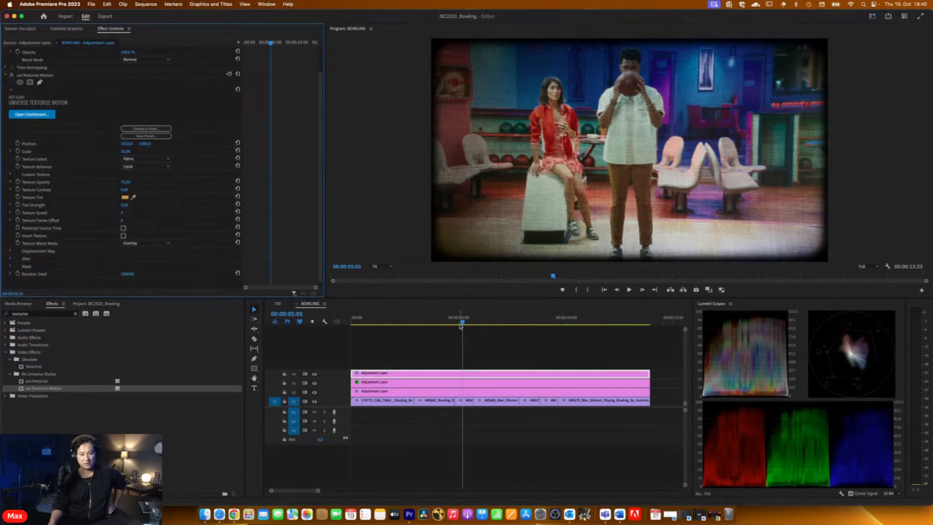
Scrub to 00:00:05:09 to check the texture, delete the top adjustment layer and recheck the frame at 00:00:05:06
drag(462, 321, 467, 326)
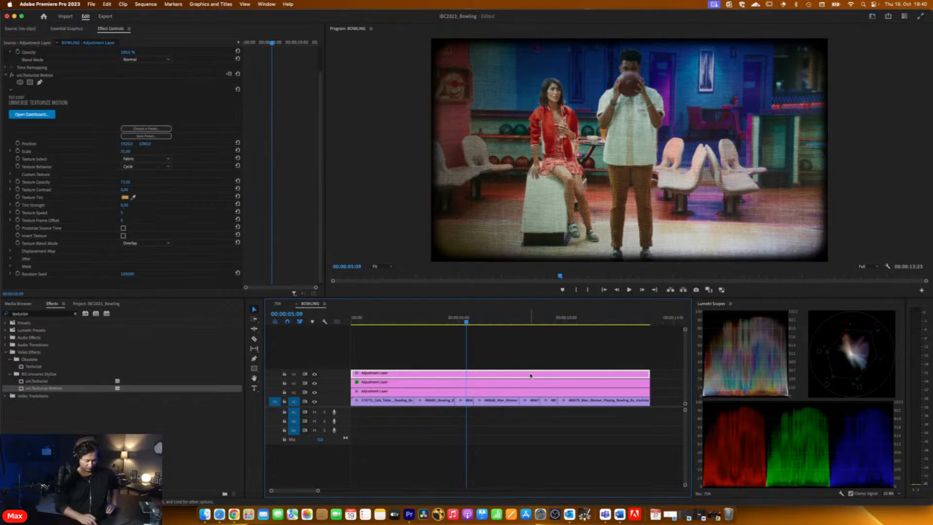
key(Delete)
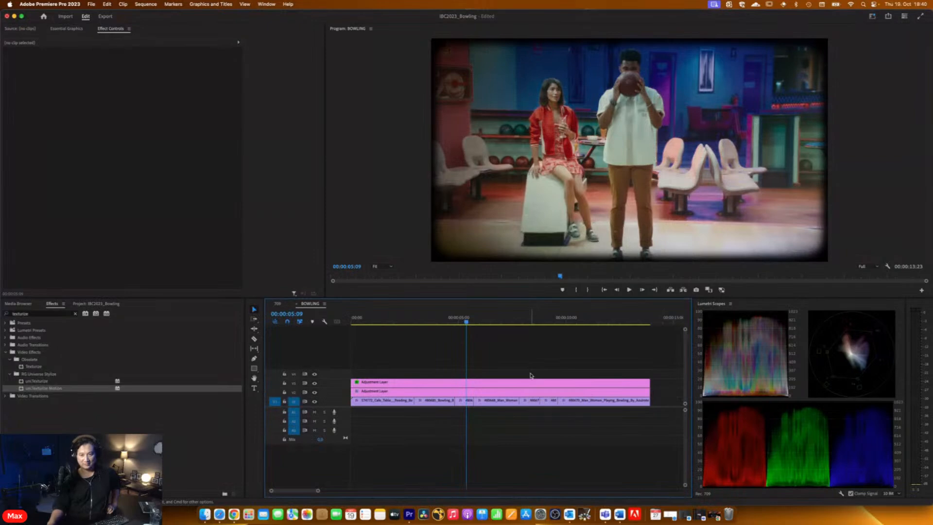
drag(461, 323, 463, 320)
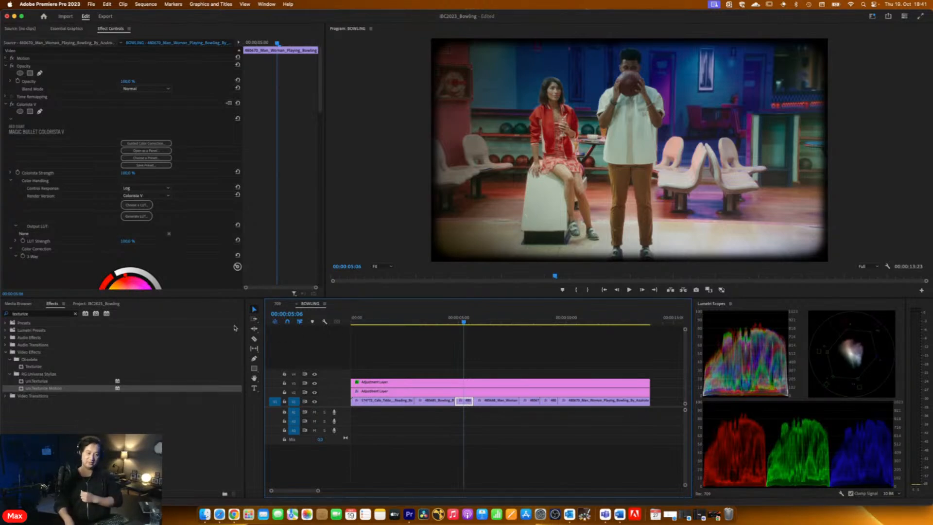
Switch to the 709 sequence and move the playhead to 00:00:29:00 on the blond woman clip
click(278, 304)
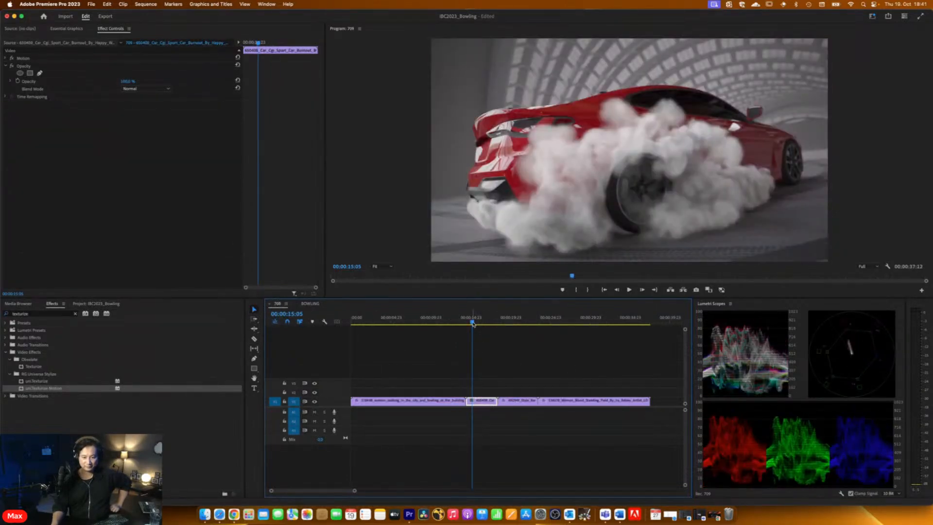
drag(473, 323, 583, 324)
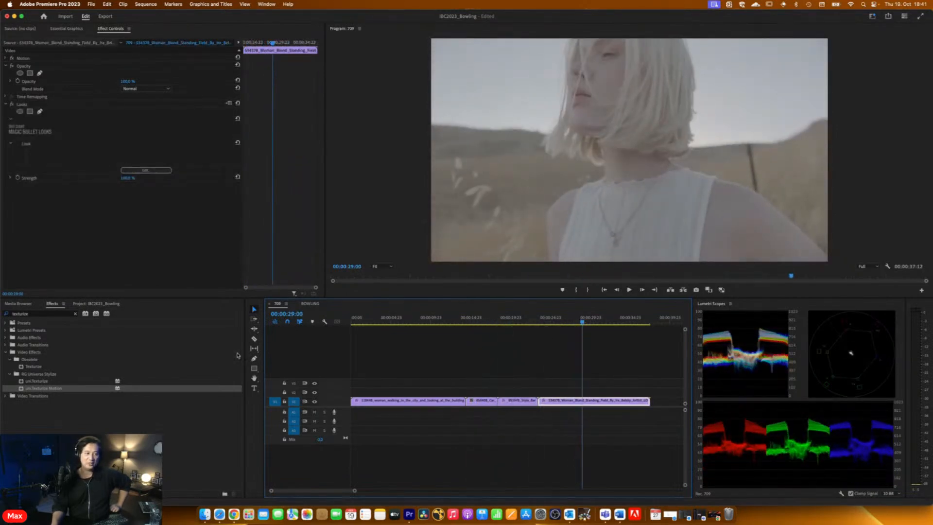
Replace the Looks effect on the blond woman clip with the Magic Bullet Colorista V effect
click(26, 105)
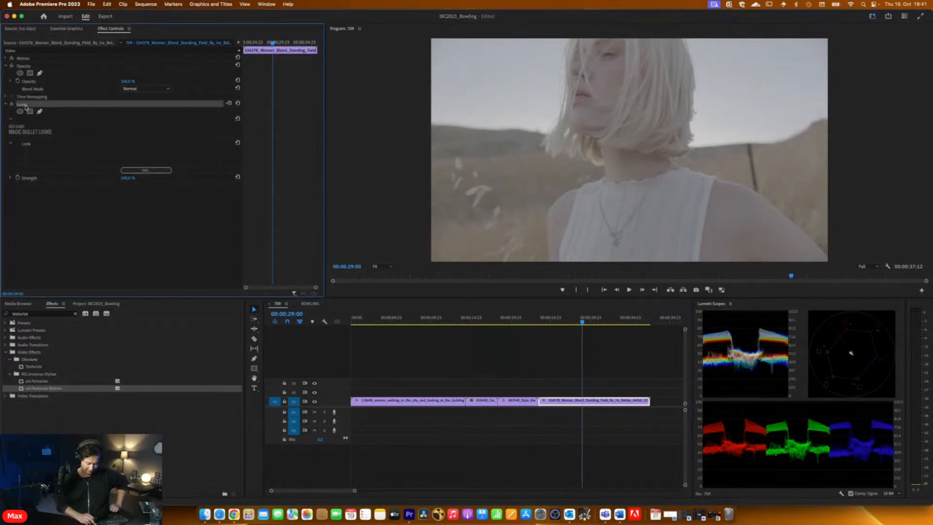
key(BackSpace)
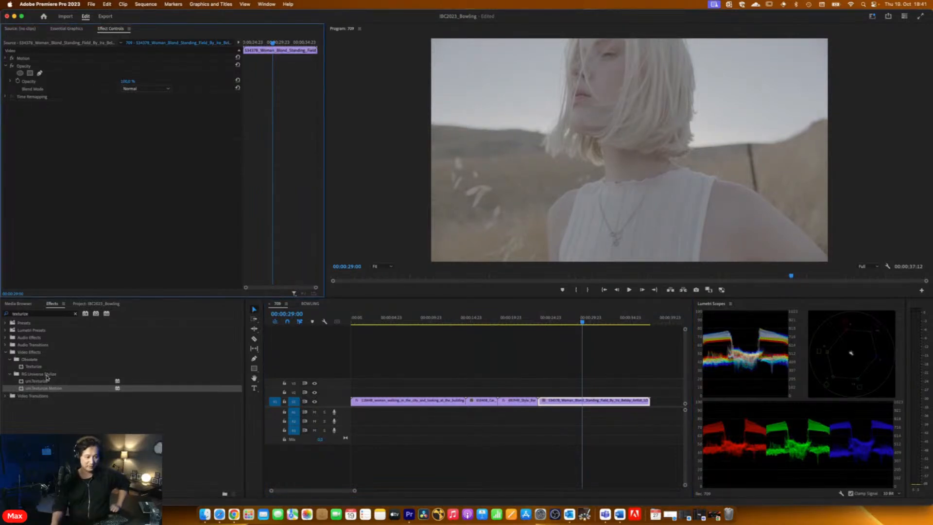
click(33, 317)
text(bullet)
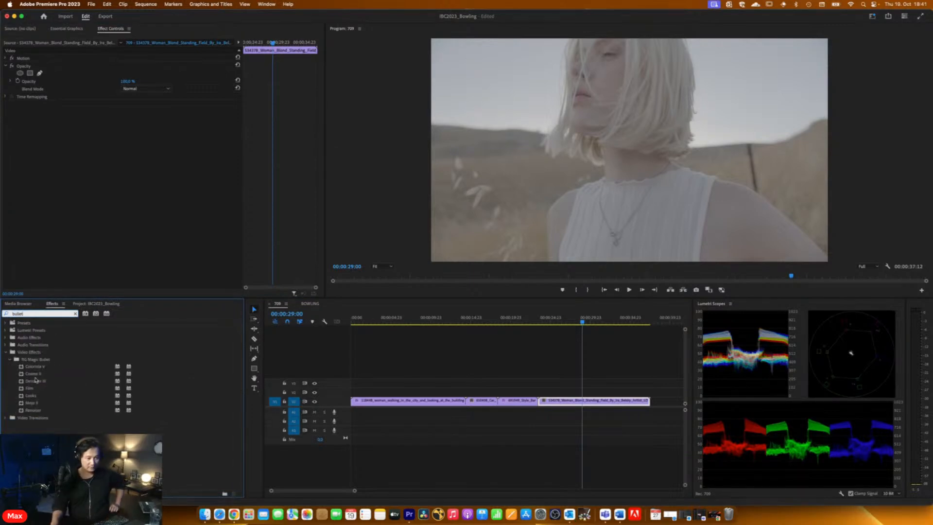
drag(32, 367, 557, 403)
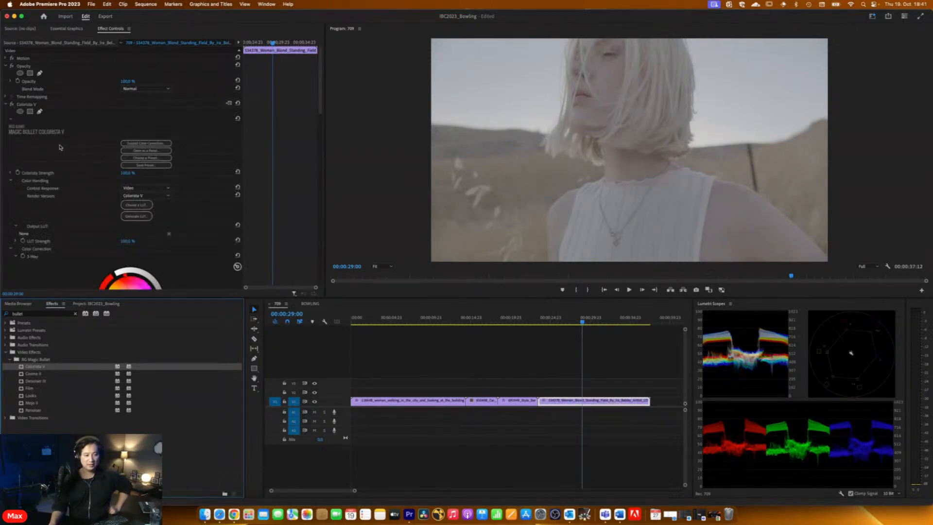
scroll(89, 123, down, 1)
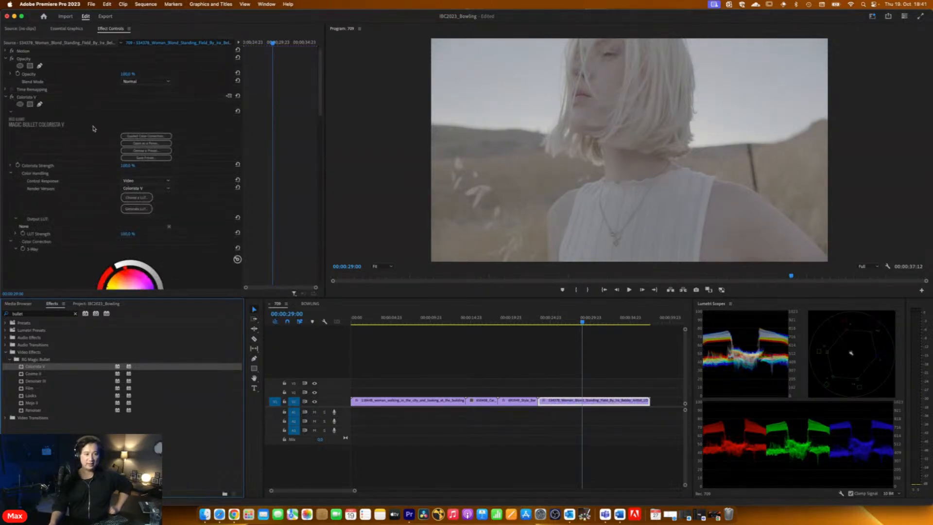
click(146, 136)
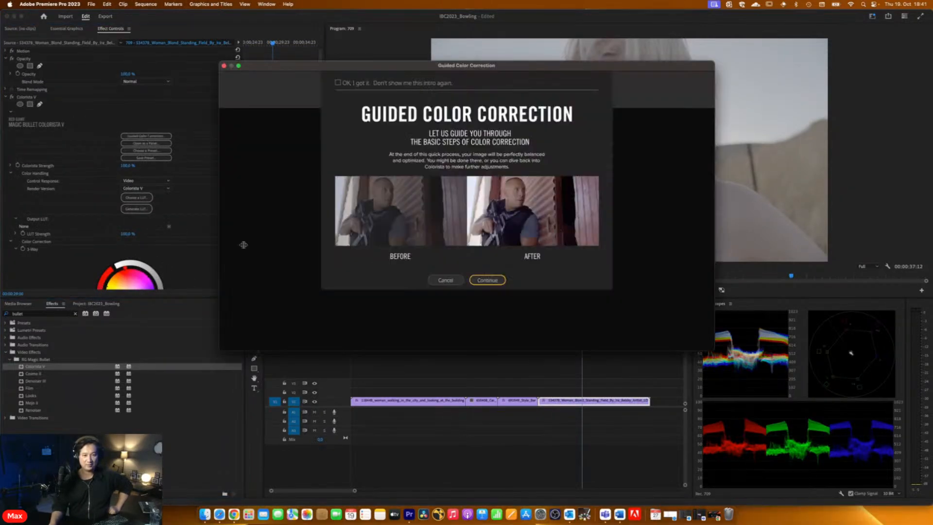
click(492, 280)
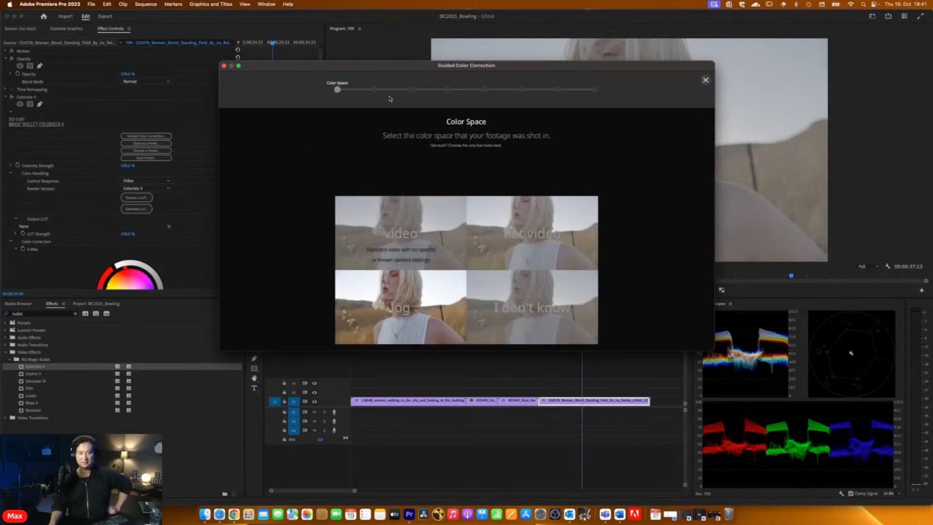
click(431, 305)
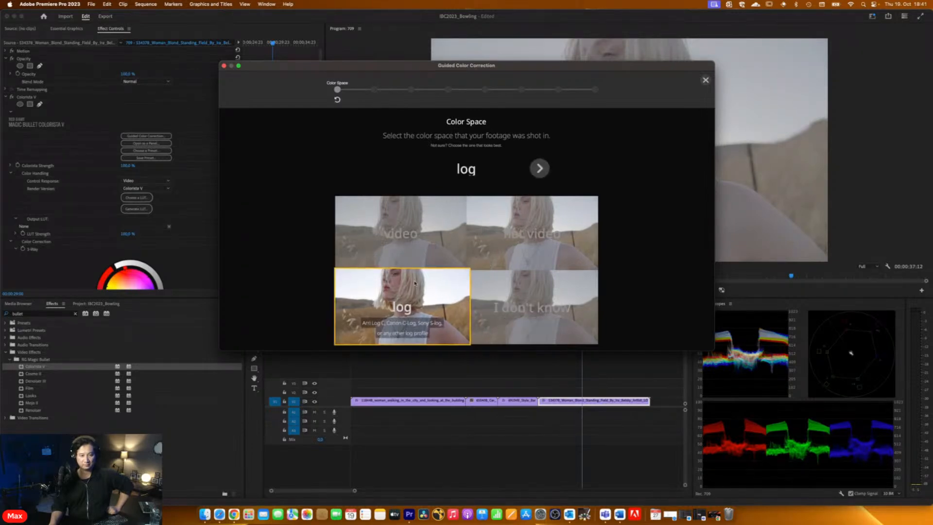
click(570, 211)
click(541, 169)
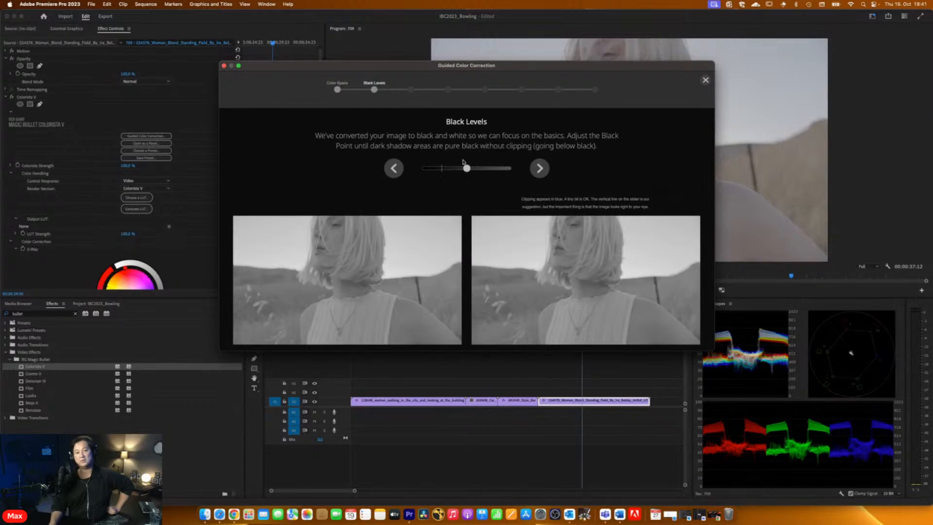
drag(466, 168, 448, 170)
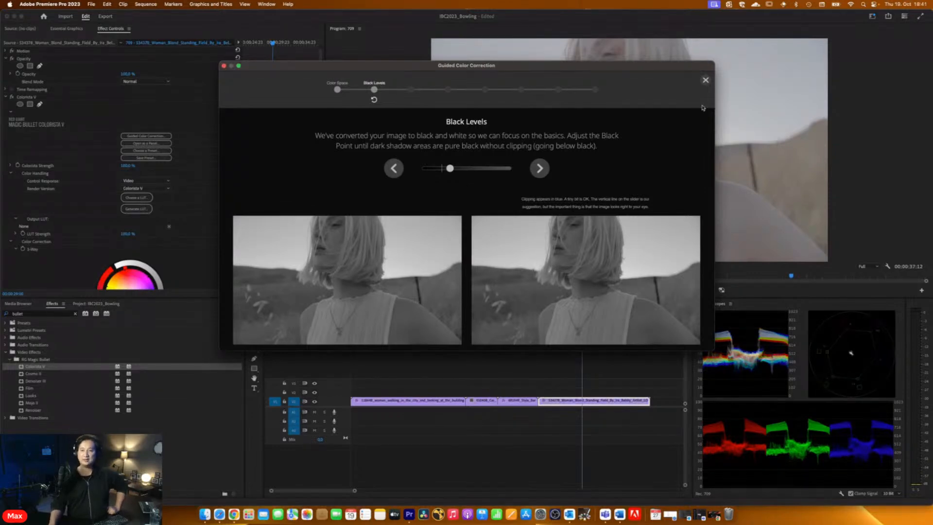
click(705, 81)
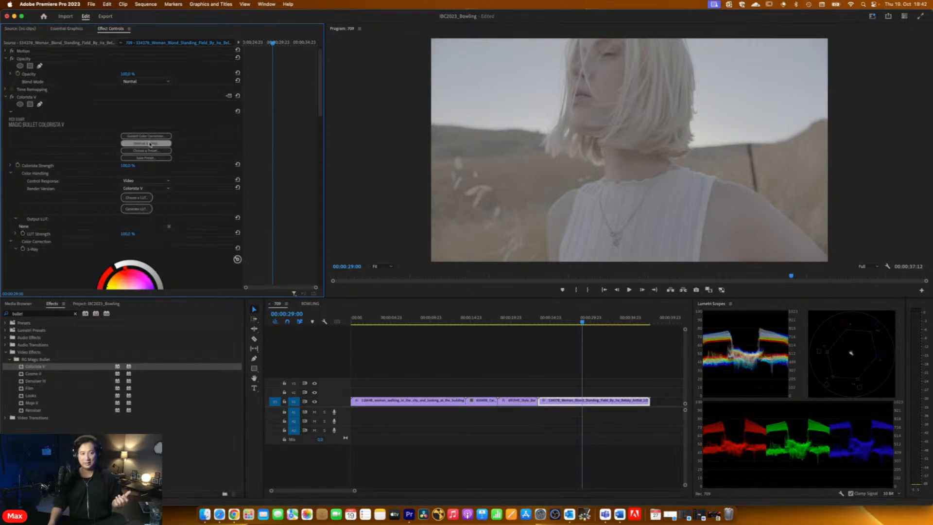
click(150, 139)
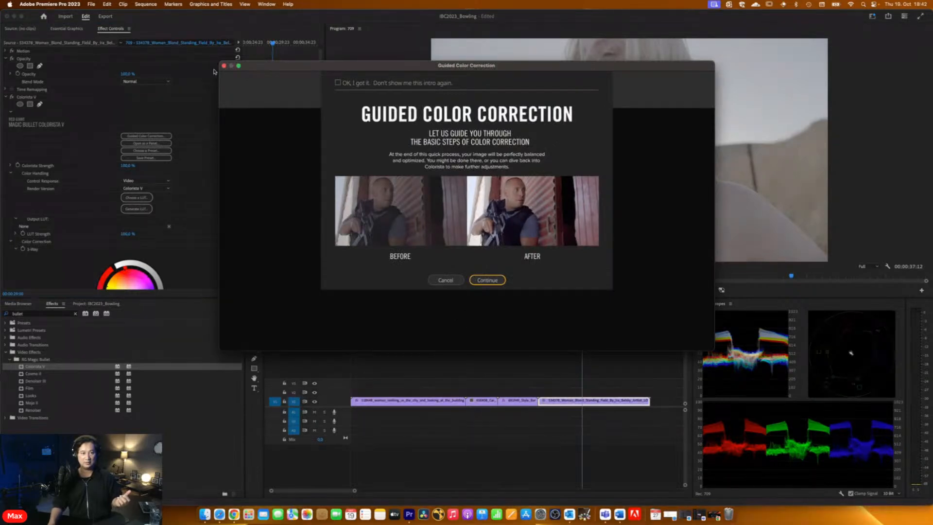
click(224, 65)
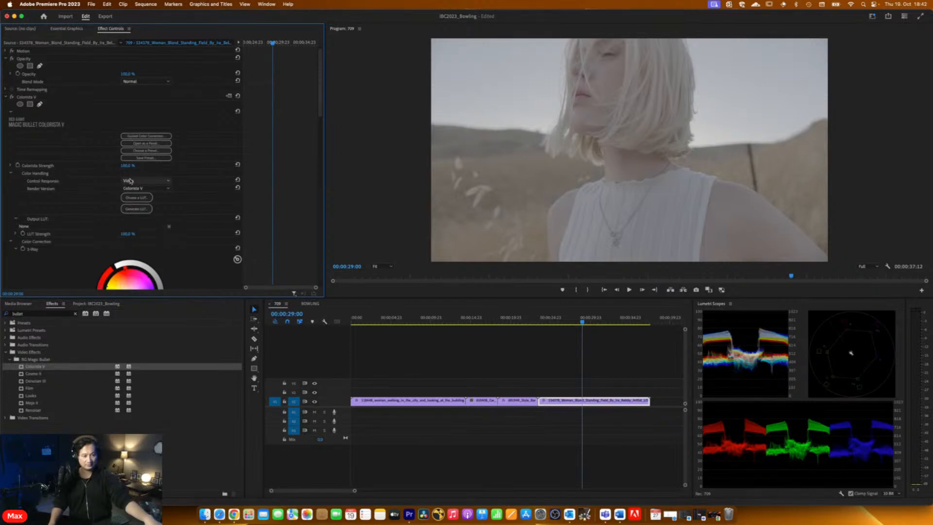
Find the Arri Log C LUT and apply it in Colorista V on the blond woman clip
click(131, 198)
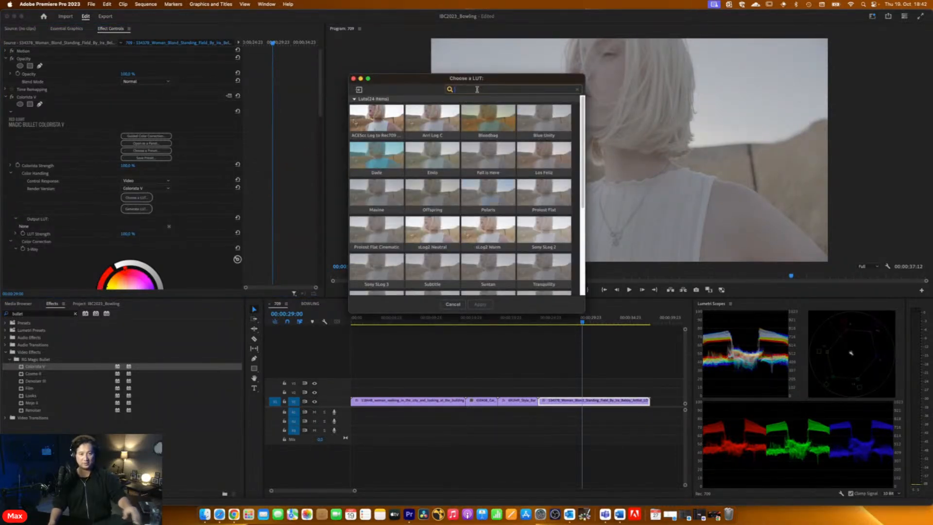
text(ari)
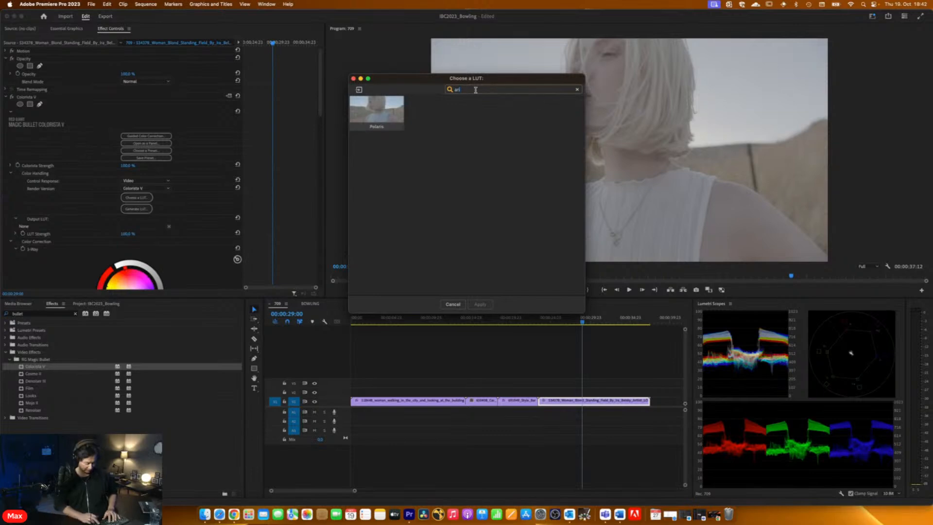
key(BackSpace)
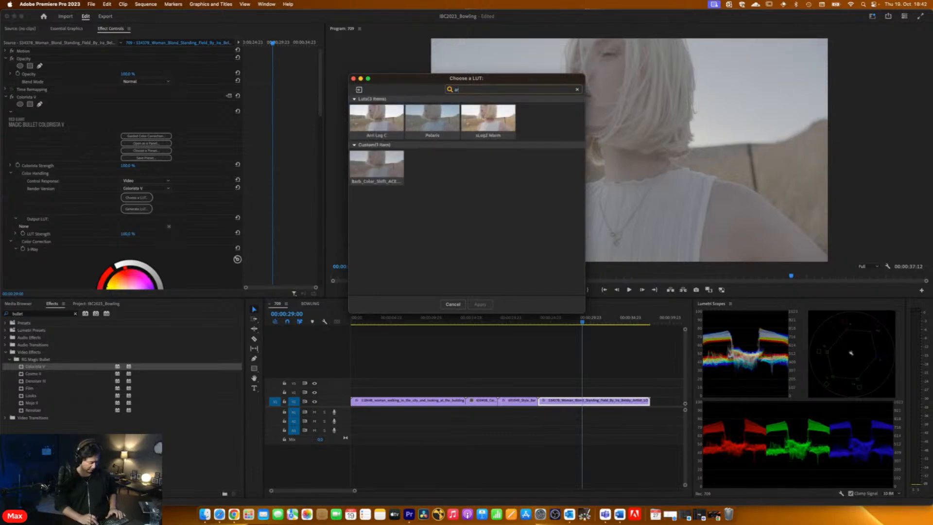
text(r)
click(384, 120)
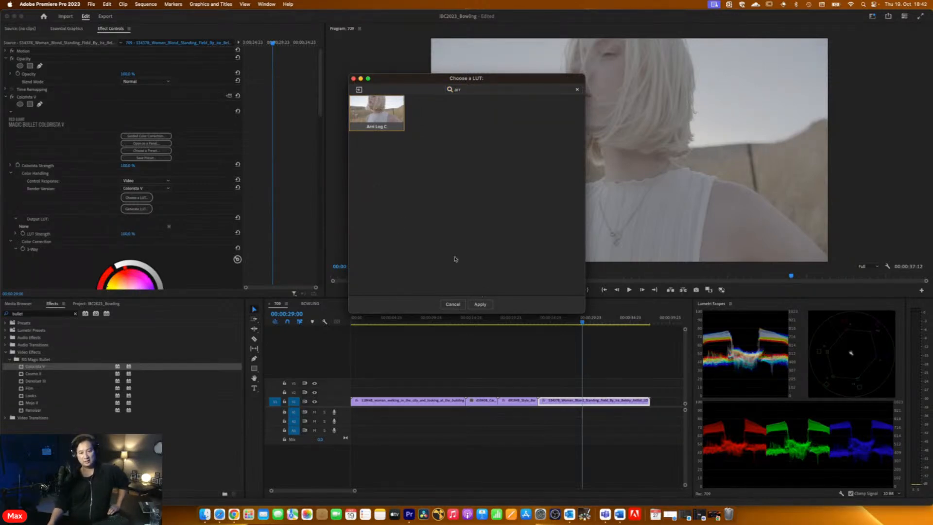
click(482, 305)
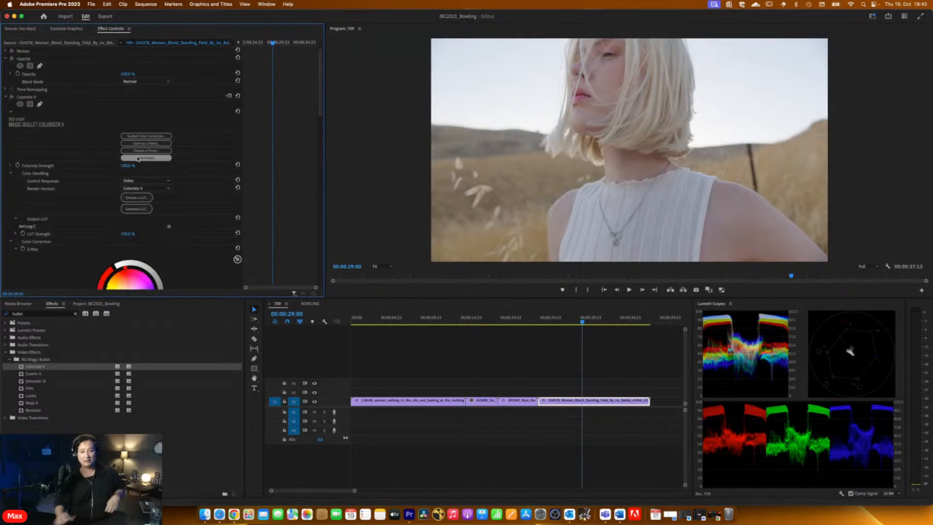
Start Guided Color Correction, keep Arri Log C as the color space and continue to Black Levels
click(151, 137)
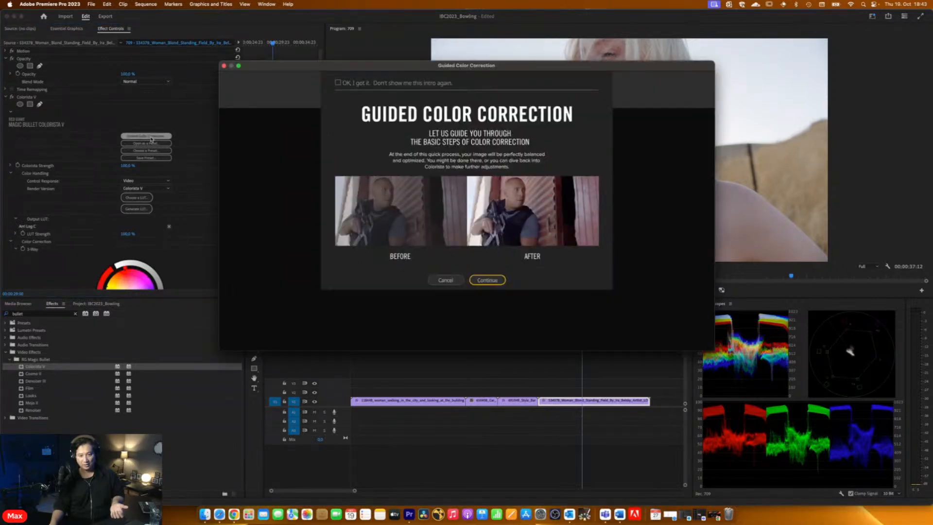
click(492, 282)
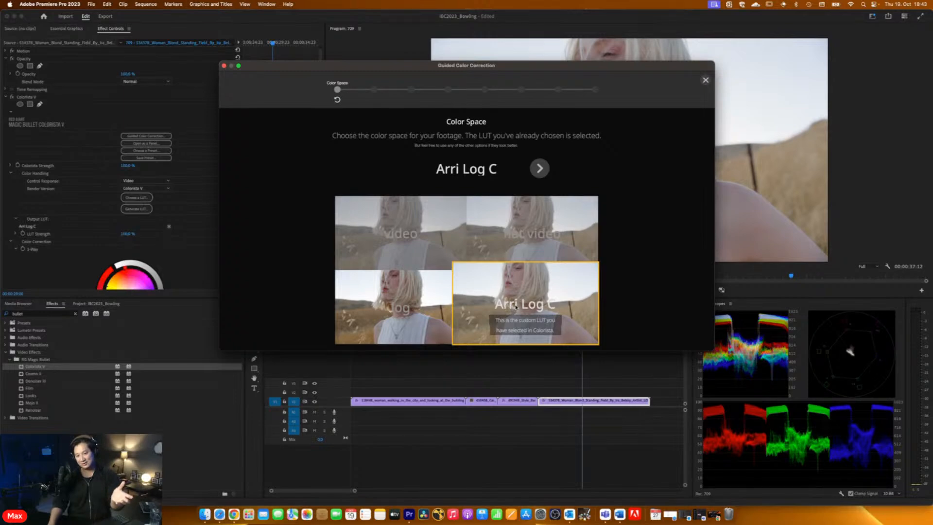
click(539, 168)
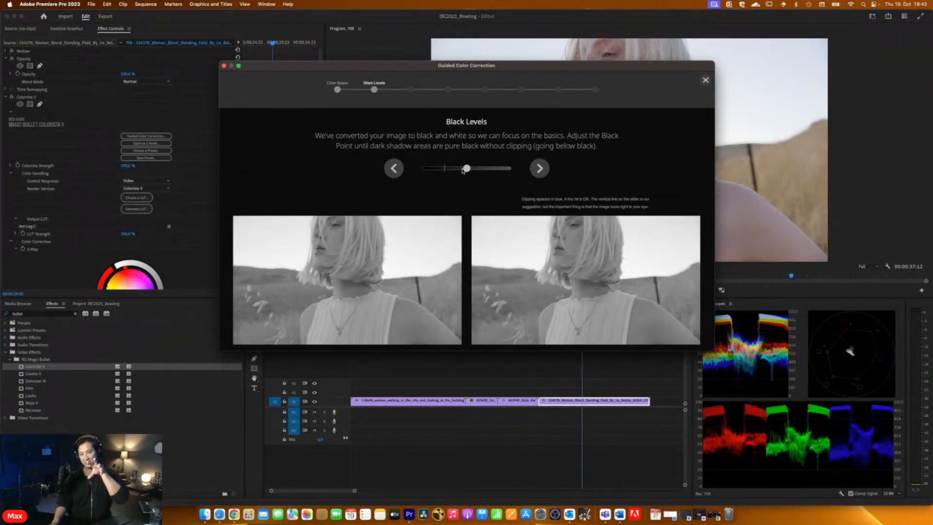
Lower the black point, then adjust the white levels and midtones in the guided color correction
drag(463, 170, 451, 171)
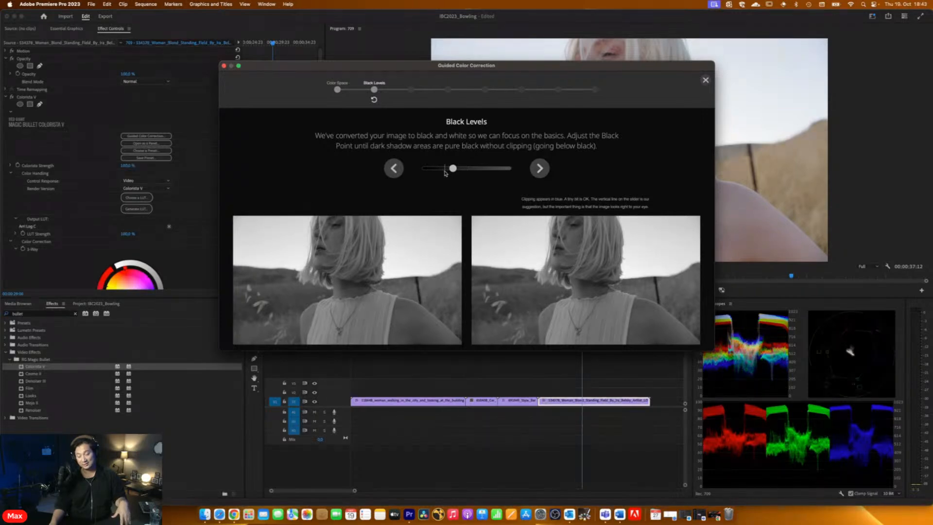
click(539, 168)
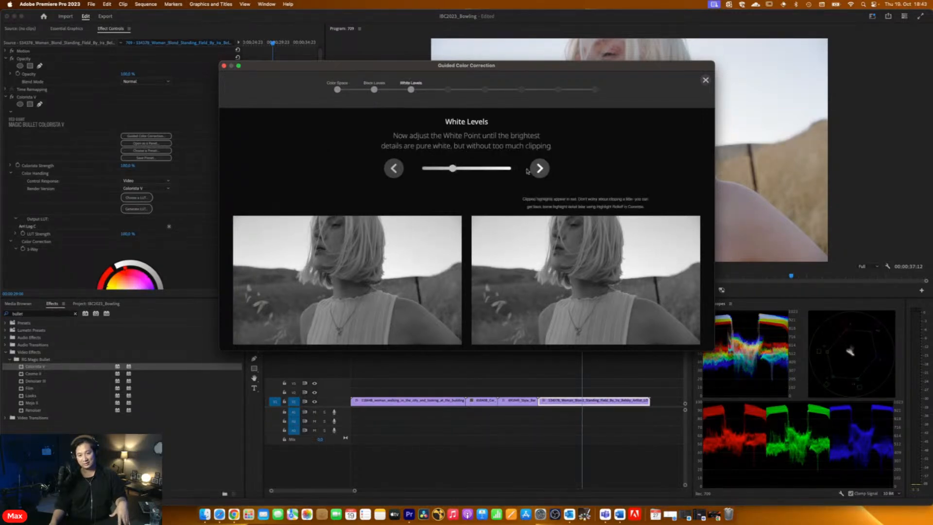
drag(454, 170, 462, 169)
click(539, 168)
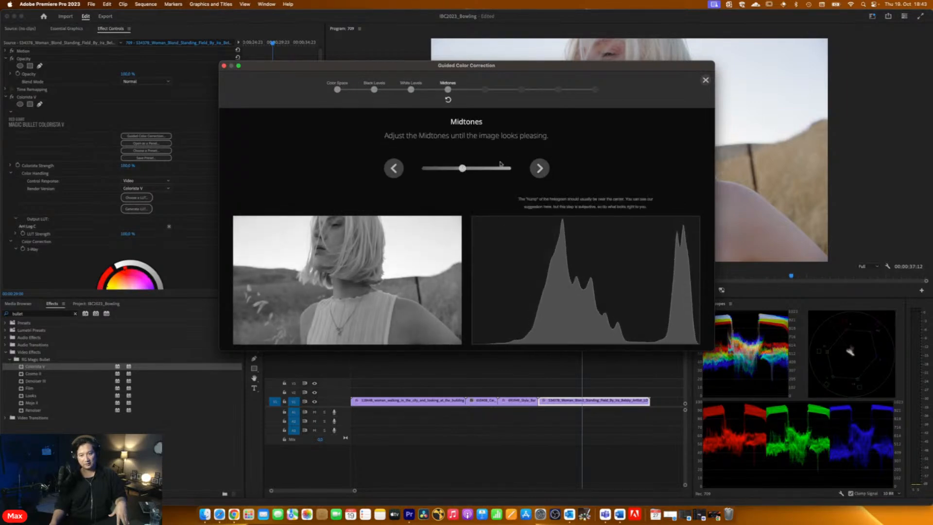
click(539, 168)
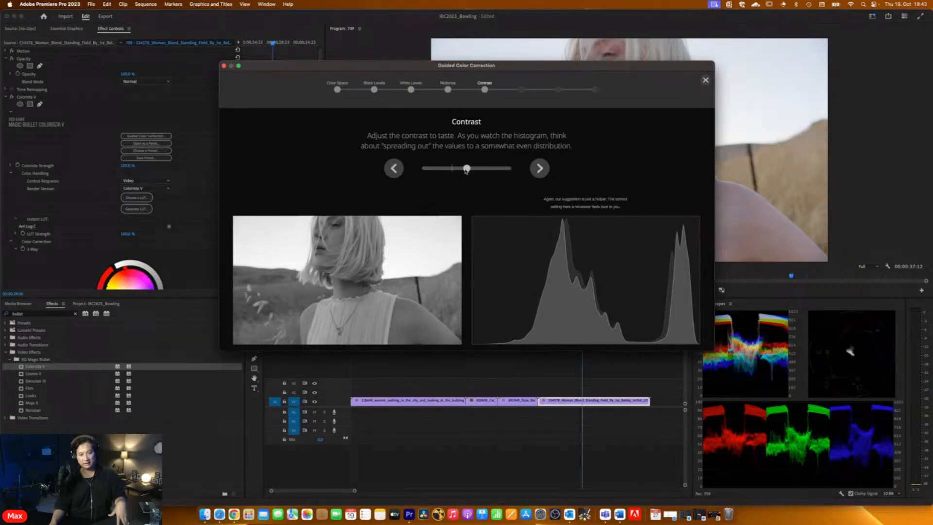
Go through the contrast and saturation stages of the guided correction, setting saturation a little below the suggested mark
mouse_move(466, 171)
mouse_down()
mouse_move(452, 170)
mouse_move(493, 169)
mouse_up()
click(539, 168)
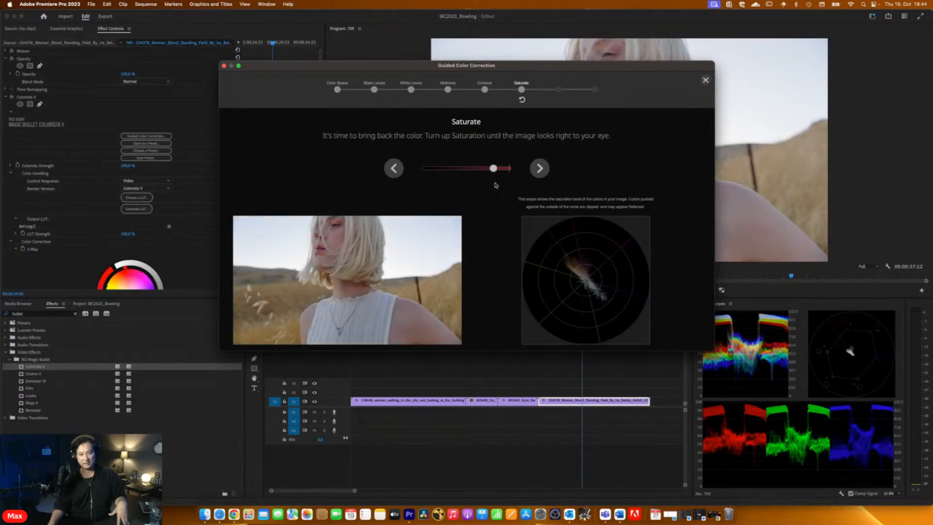
click(540, 168)
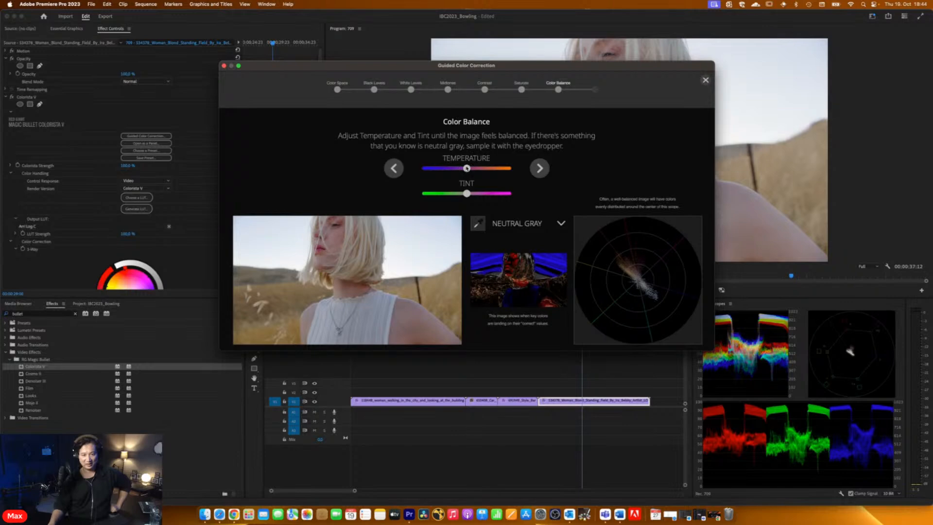
Balance the color slightly toward warm and magenta using temperature, tint and the color scope, and finish the guided correction
drag(466, 168, 469, 168)
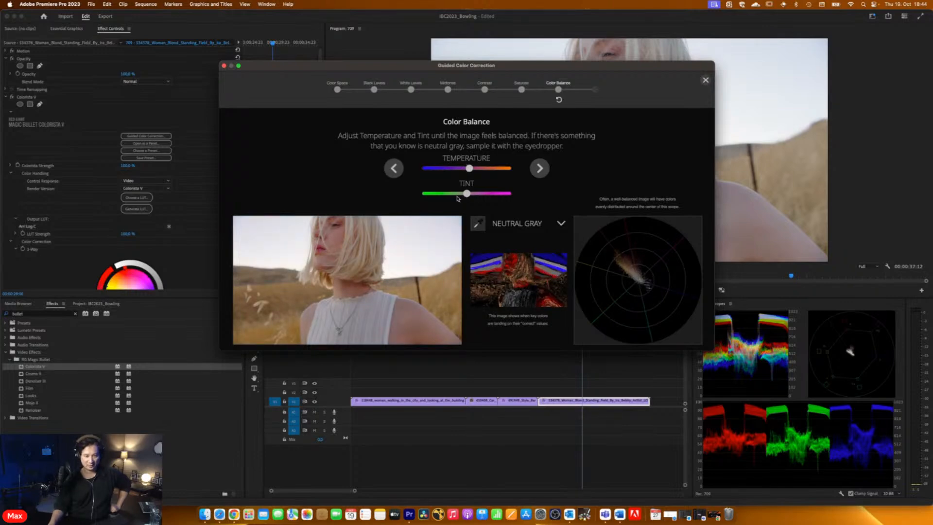
drag(466, 194, 470, 194)
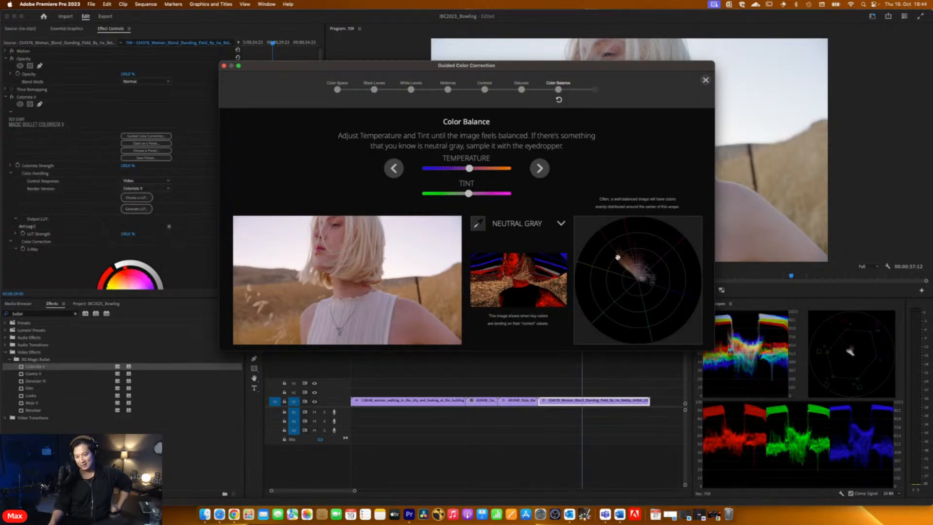
click(643, 284)
drag(643, 285, 639, 279)
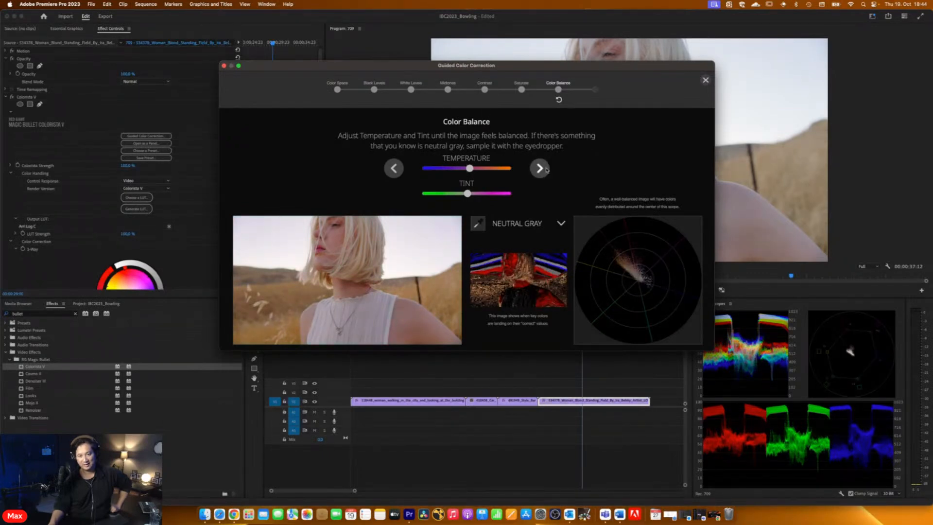
click(539, 169)
click(476, 171)
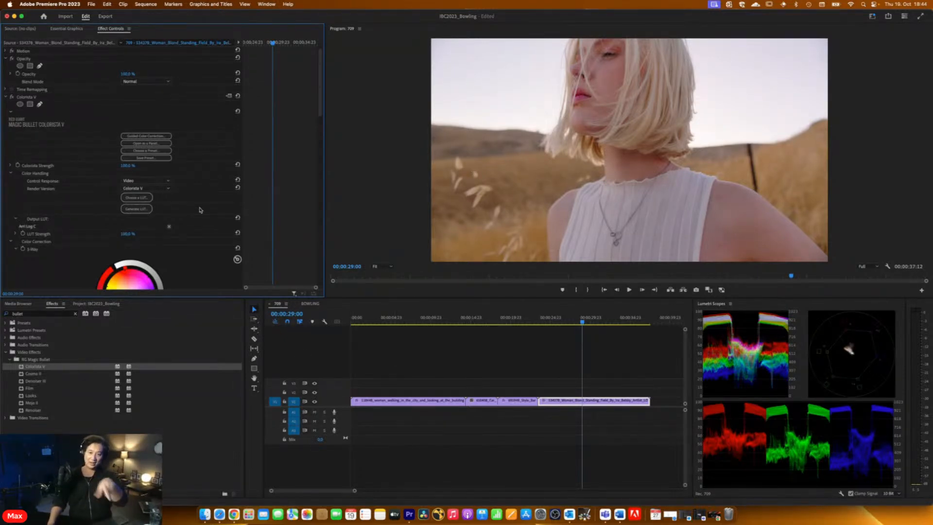
Delete the Colorista V effect from the blond woman clip and open the BOWLING sequence
click(30, 97)
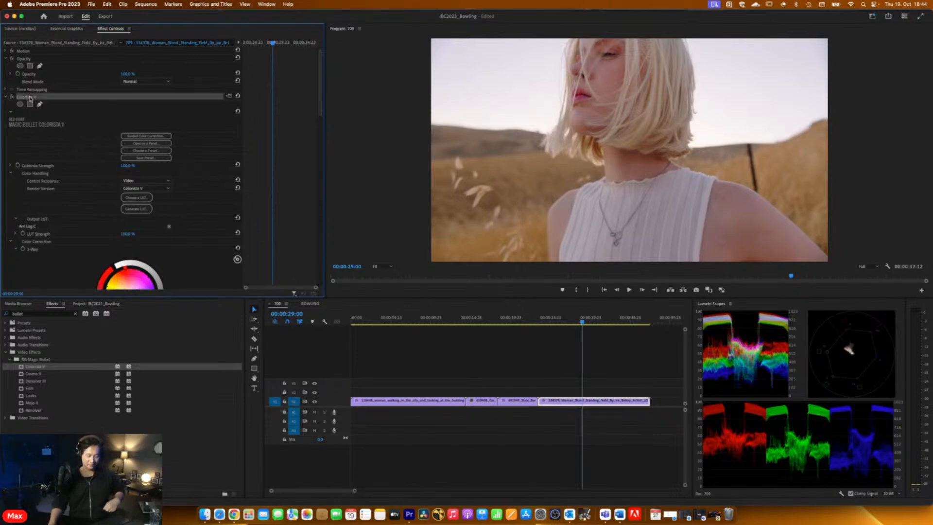
key(Delete)
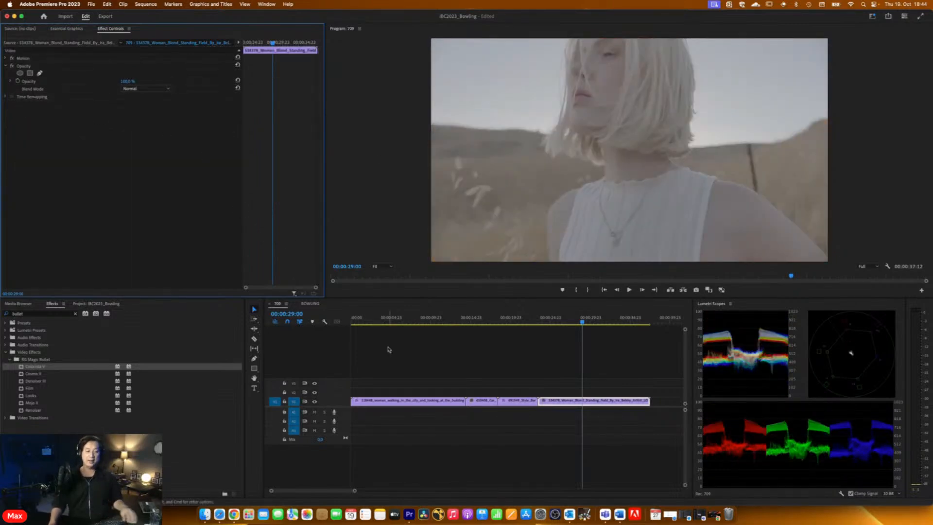
click(309, 303)
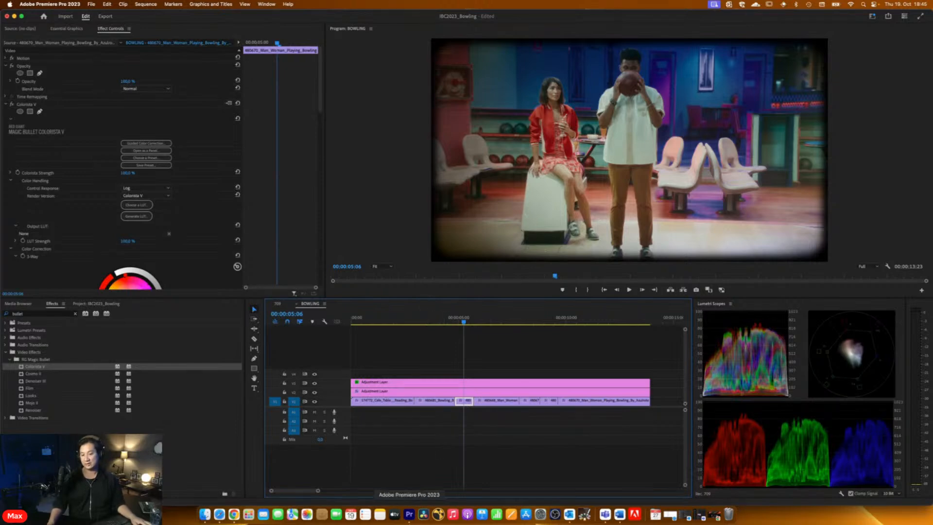
Switch to DaVinci Resolve, open the MoC_Bowling project from the TRAINING folder and show its Edit page
click(424, 515)
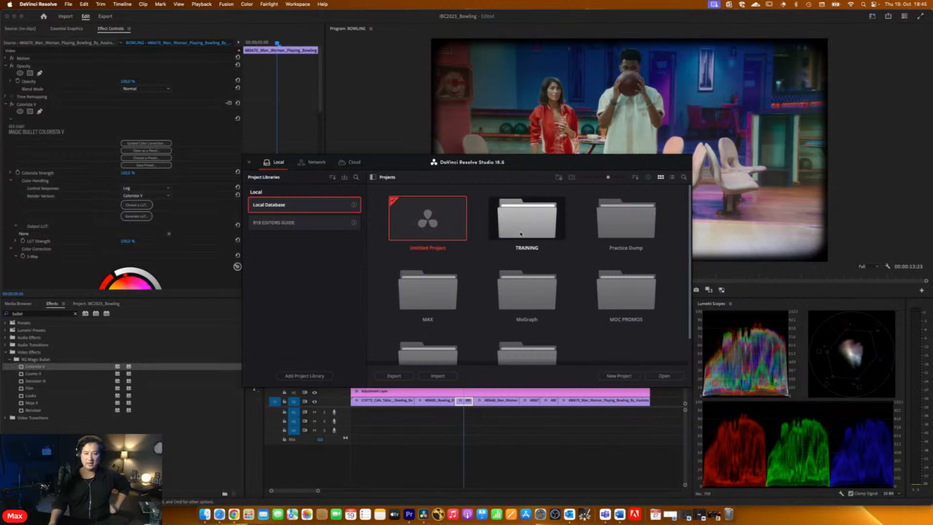
double_click(510, 222)
double_click(417, 228)
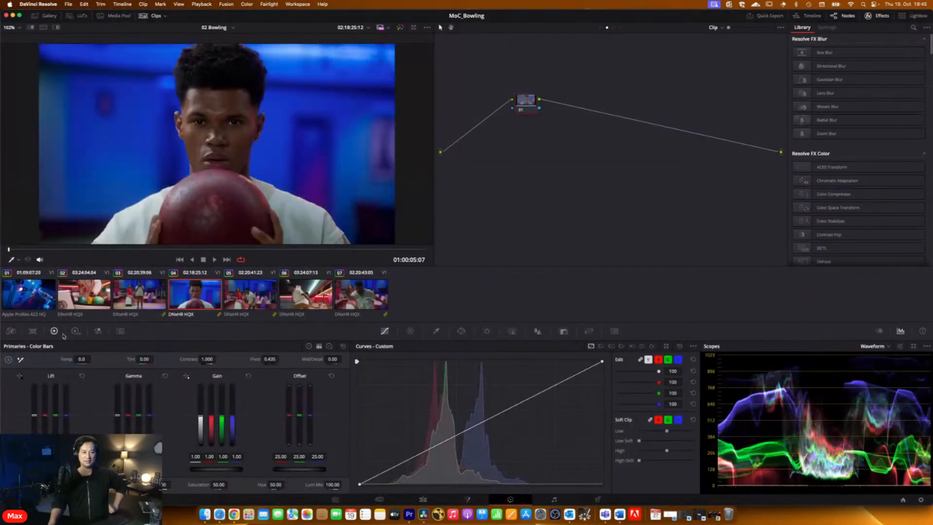
click(422, 501)
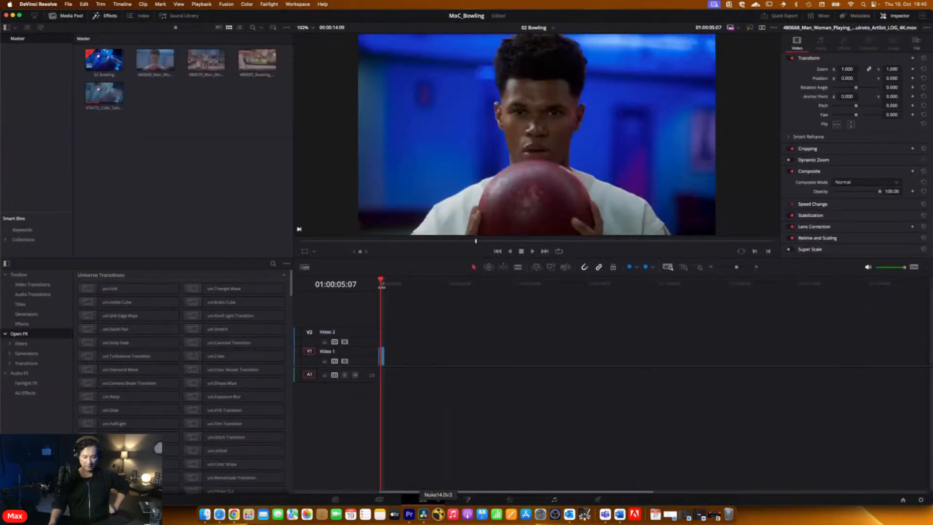
Quit Adobe Premiere Pro and save the changes to the IBC2023_Bowling project
right_click(419, 514)
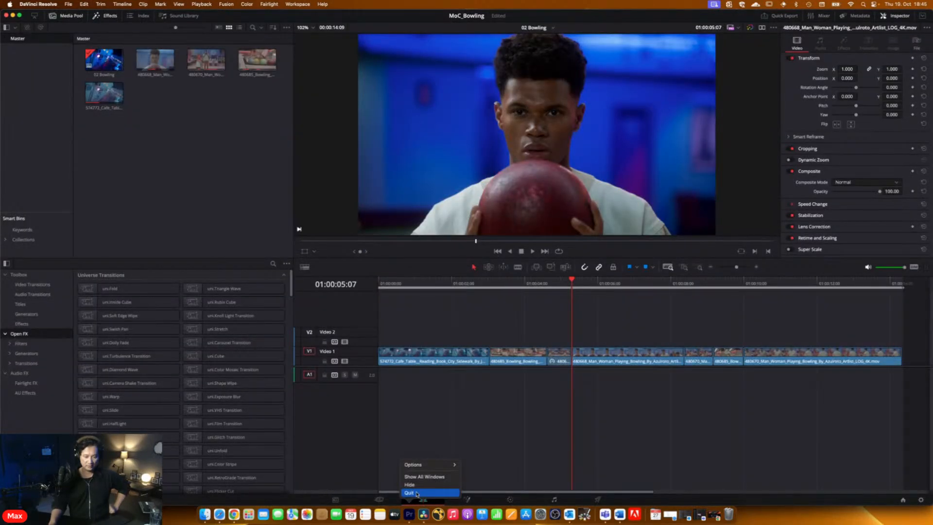
click(410, 492)
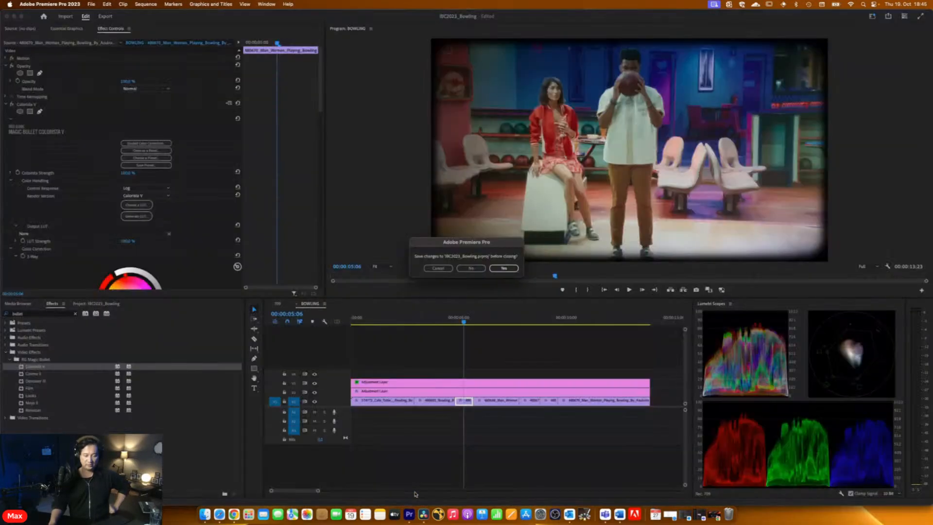
click(505, 269)
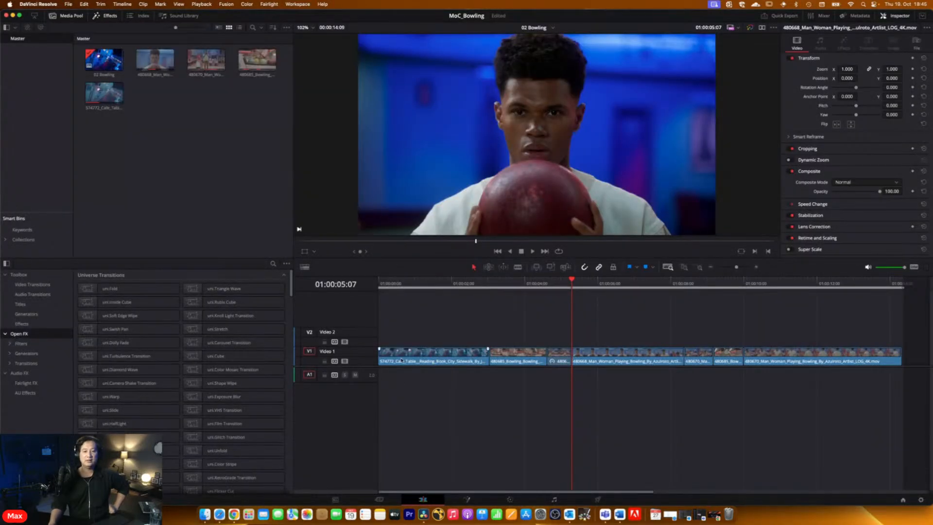
For the last bowling clip, disable the timeline-level ACES OUT node and the group pre-clip ACES IN node on the Color page
drag(395, 286, 777, 321)
click(510, 500)
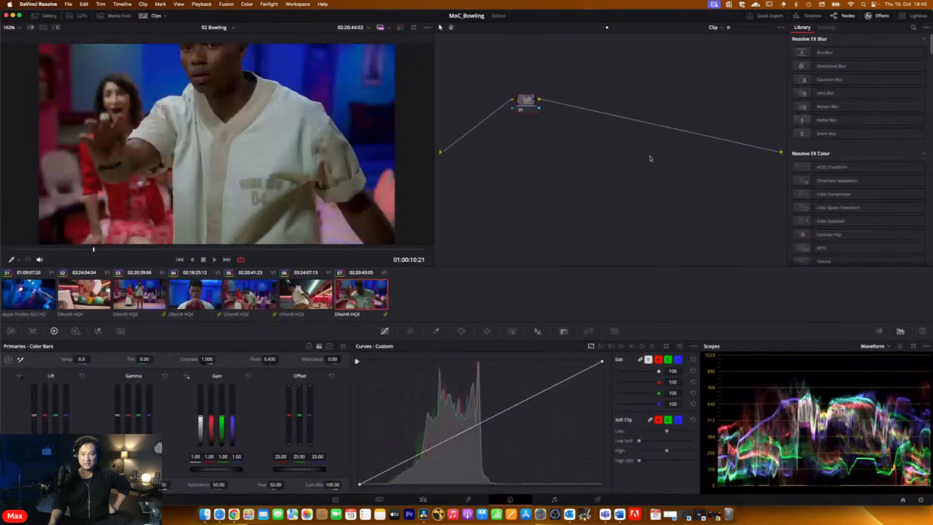
click(622, 27)
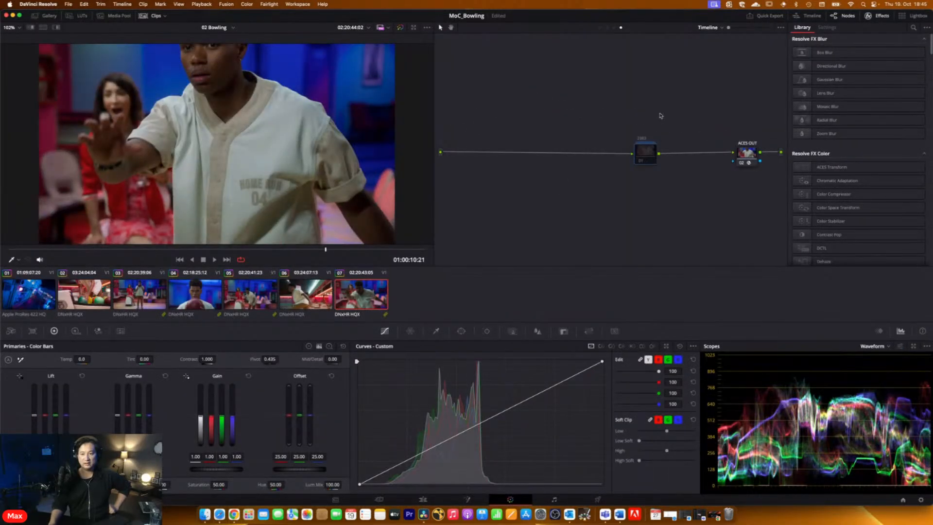
click(741, 164)
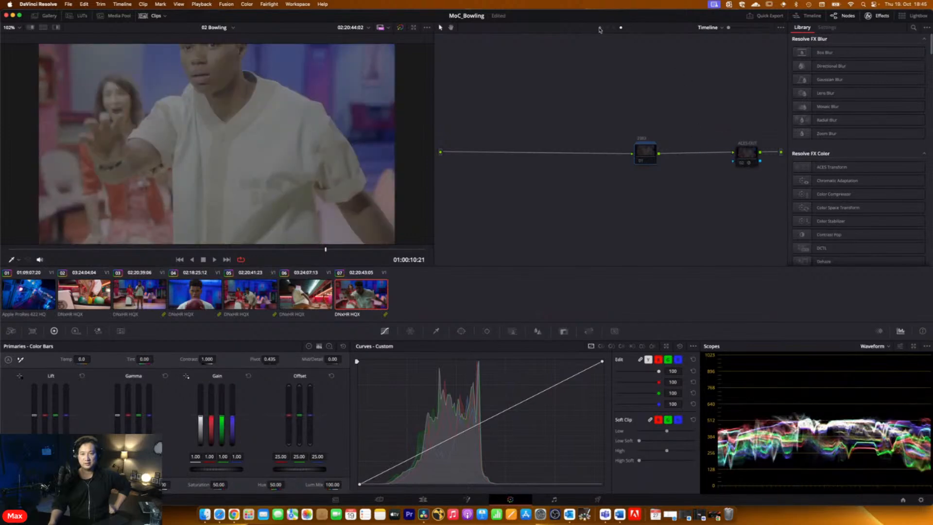
click(599, 28)
click(494, 144)
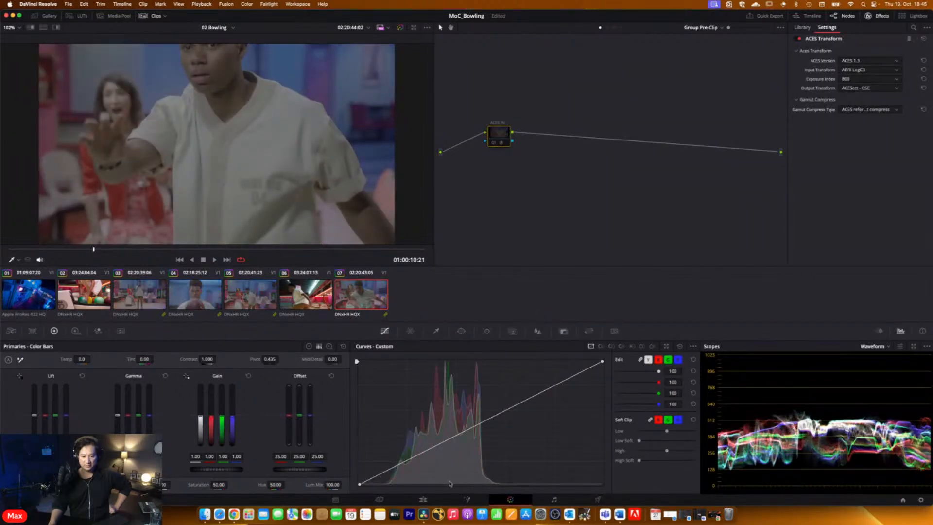
Review the opening street clip in the edit timeline and on the Color page, and select the third clip
click(422, 499)
drag(401, 290, 396, 330)
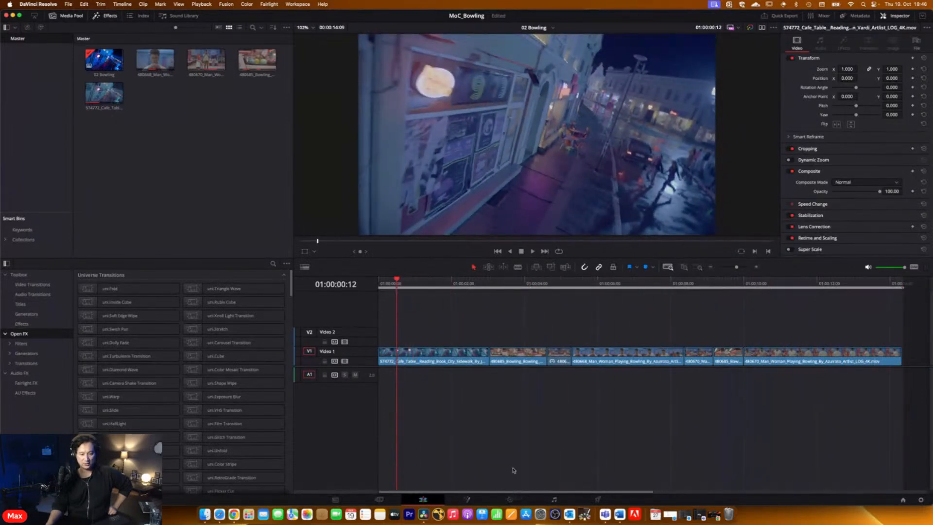
click(509, 499)
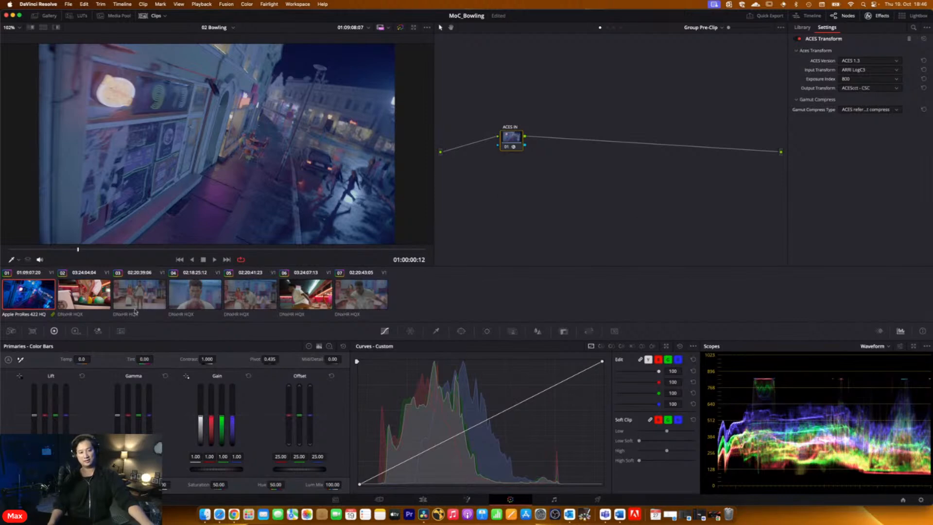
click(140, 294)
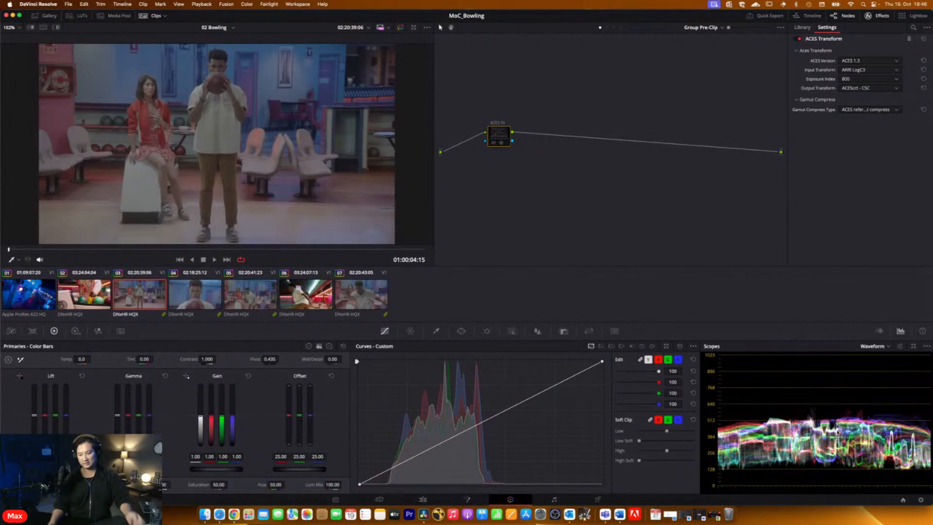
Check the project's color management settings and close them without changes
click(921, 500)
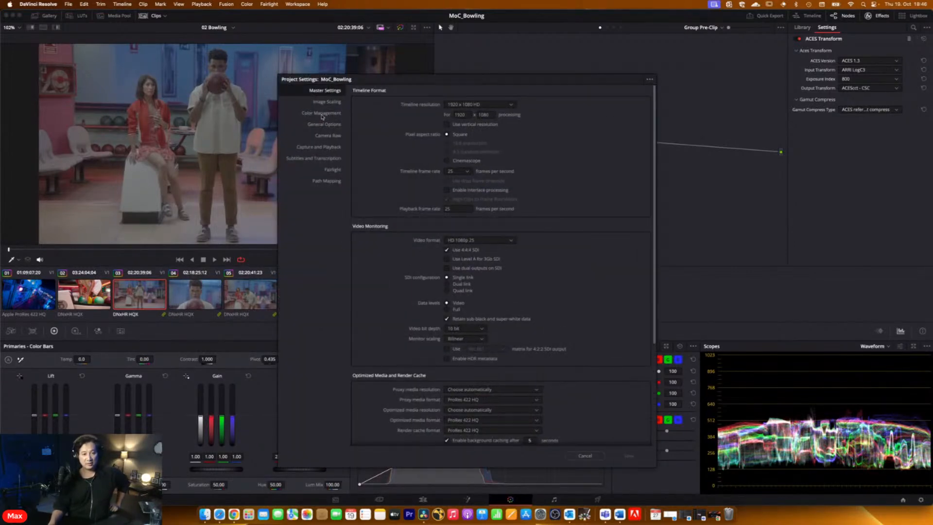
click(322, 116)
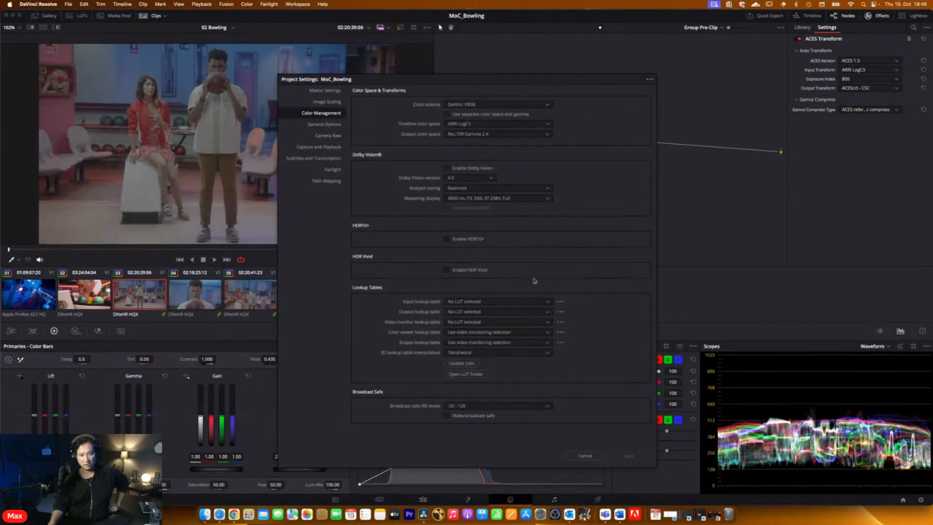
click(585, 457)
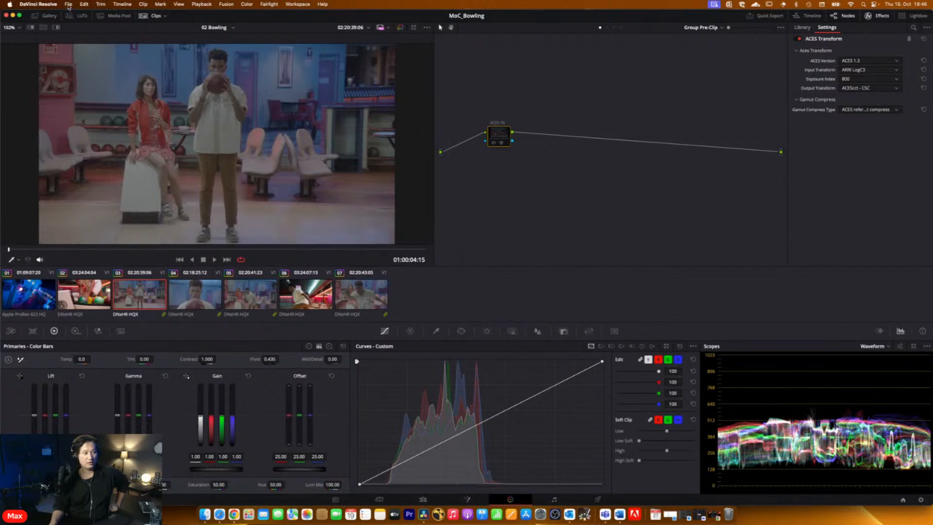
Set the color science to ACEScct in the project's color management settings
click(68, 4)
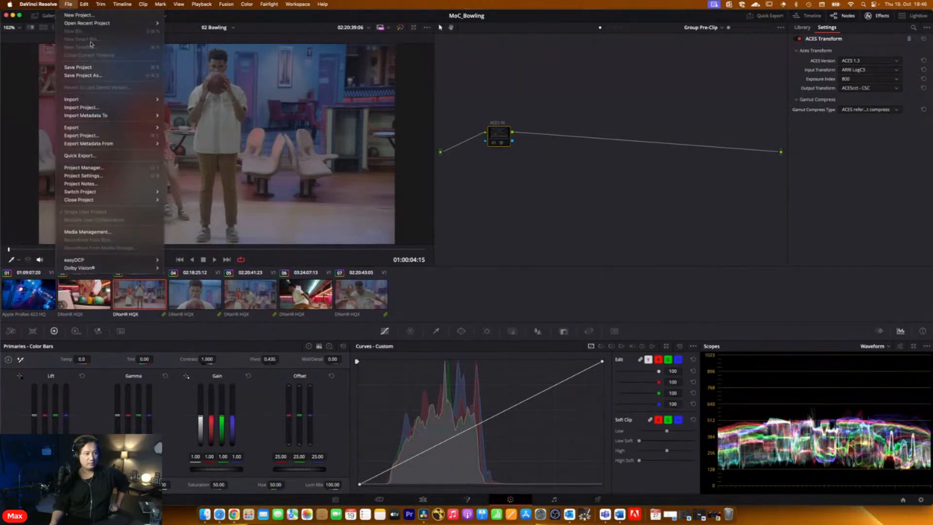
click(97, 176)
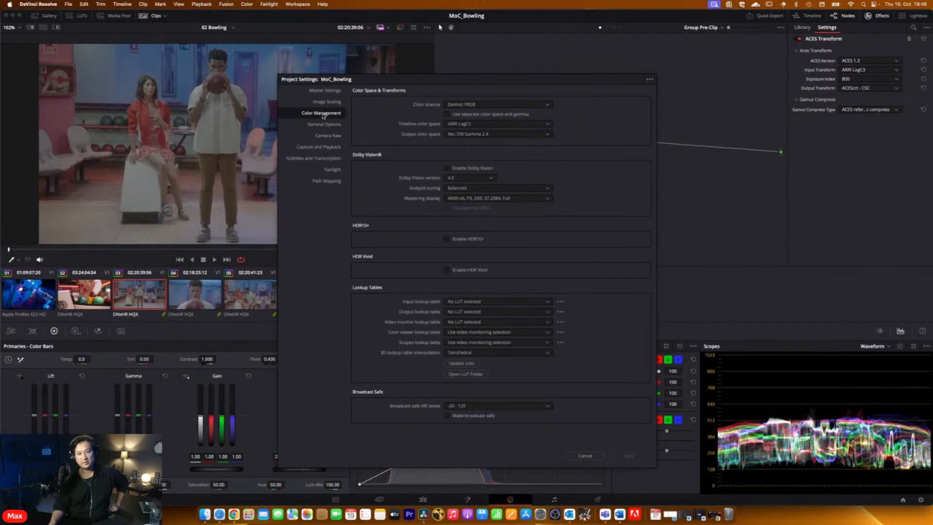
click(502, 109)
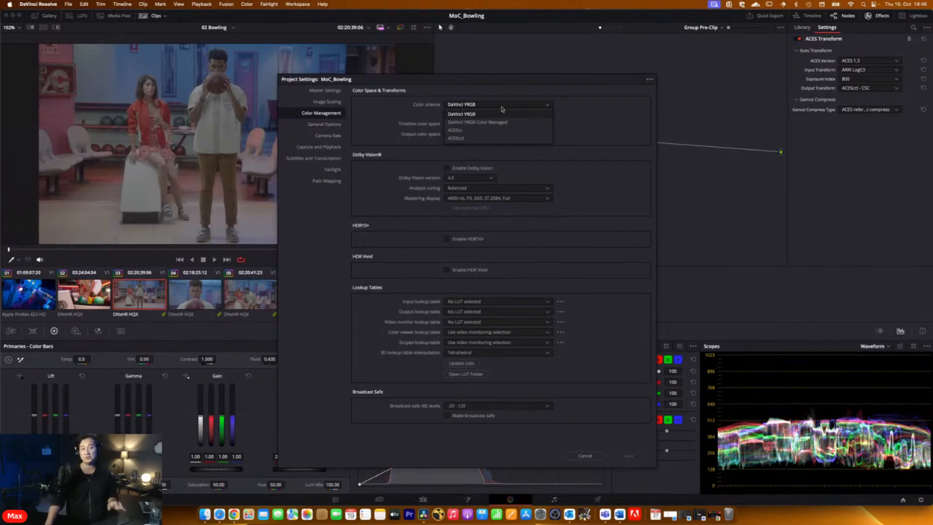
click(460, 138)
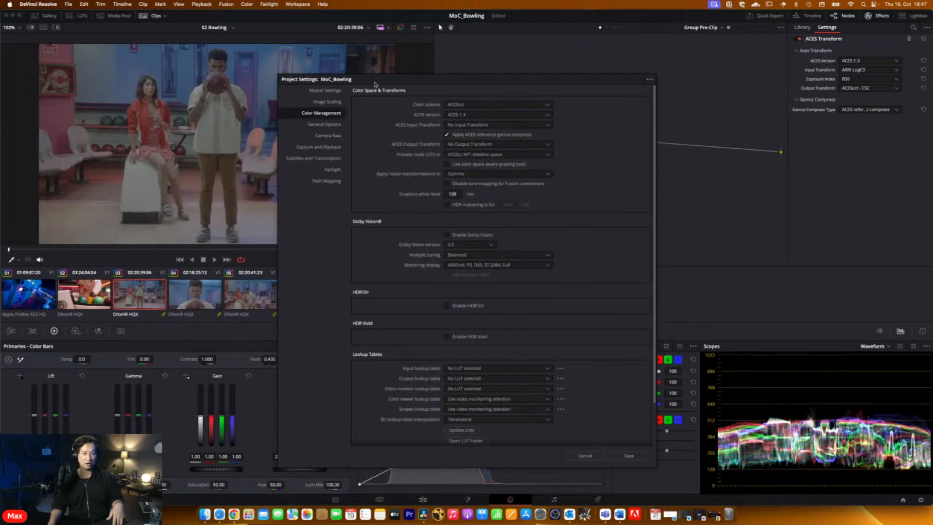
Set the project's ACES Input Transform to ARRI LogC3 and its ACES Output Transform to Rec.709
drag(375, 84, 540, 76)
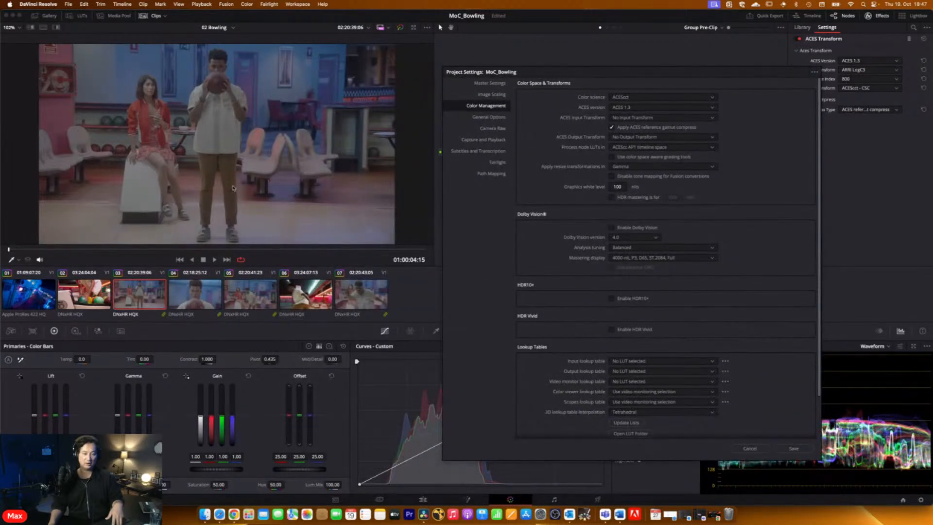
click(640, 118)
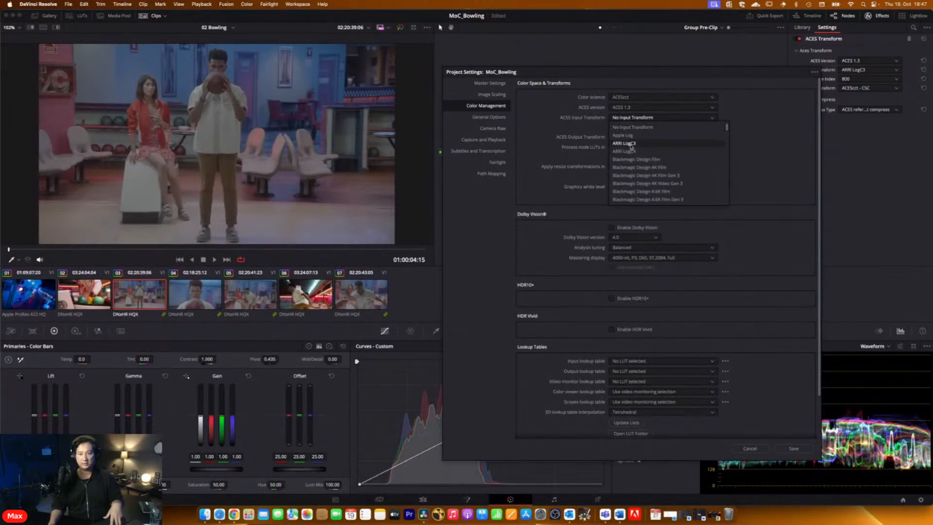
click(630, 143)
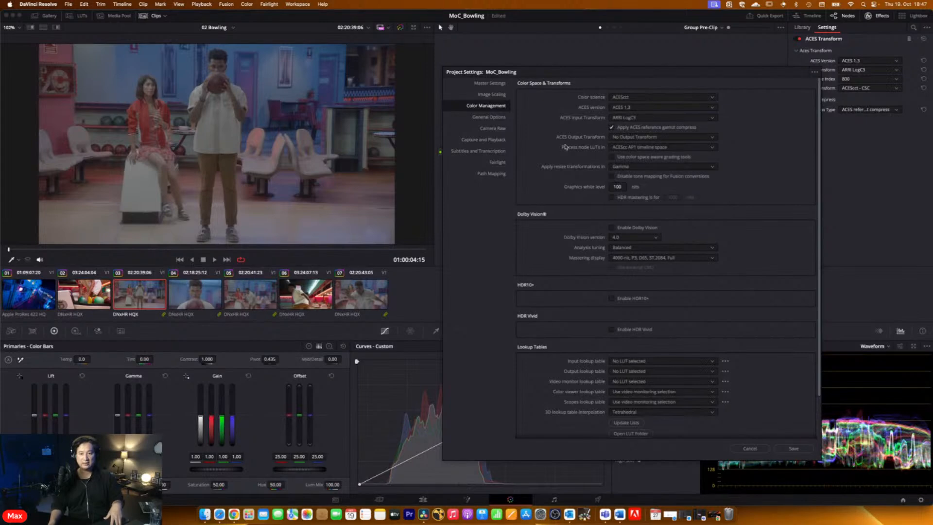
click(621, 140)
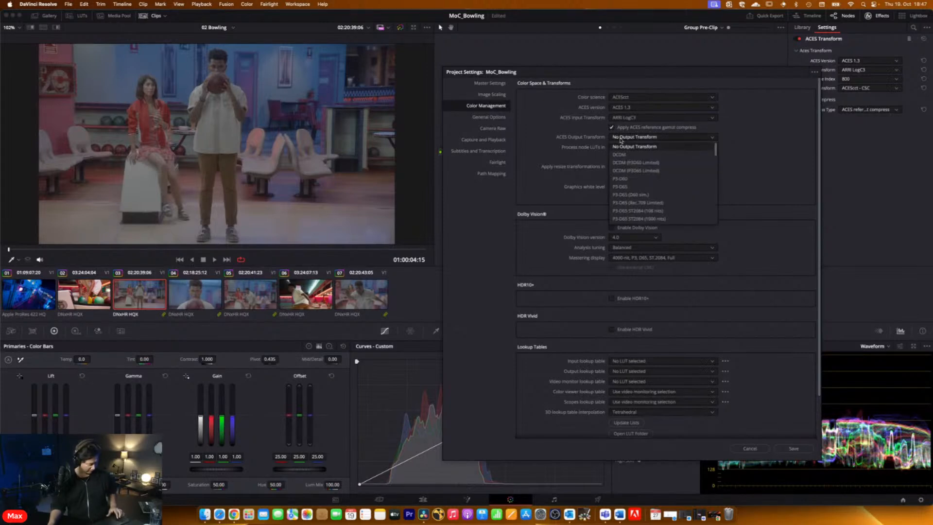
scroll(634, 218, down, 3)
click(632, 219)
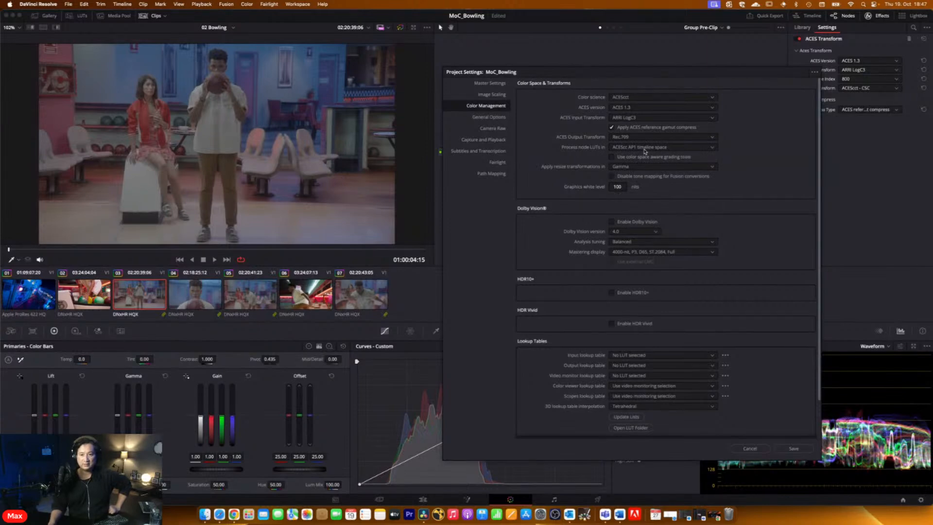
Enable color space aware grading tools in the project's color management settings and save the settings
click(645, 159)
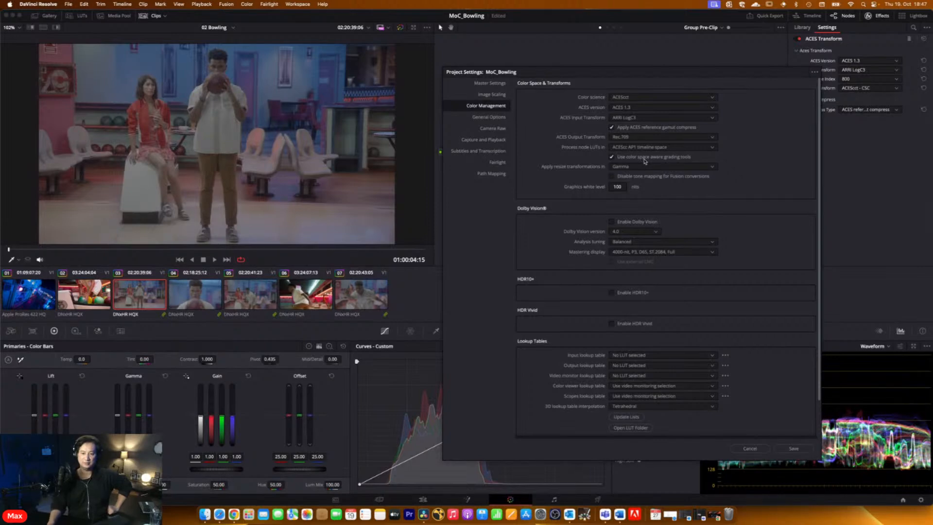
drag(642, 73, 531, 49)
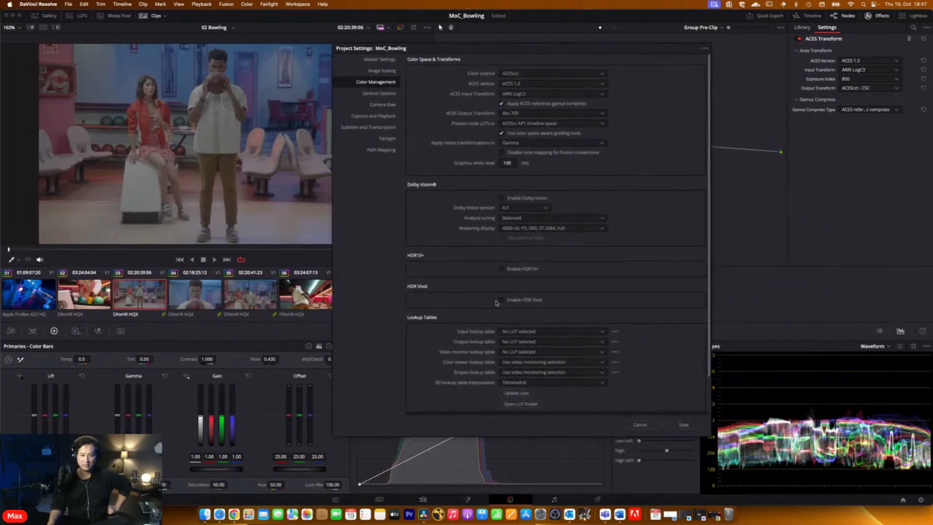
click(692, 425)
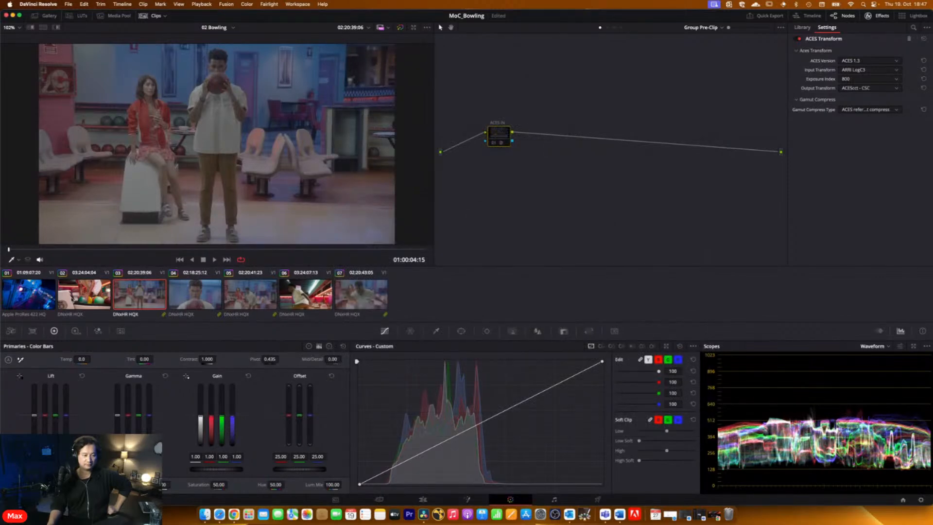
Review clips 01 to 06 of the bowling timeline on the Color page, ending on clip 06
click(76, 299)
click(44, 301)
click(80, 297)
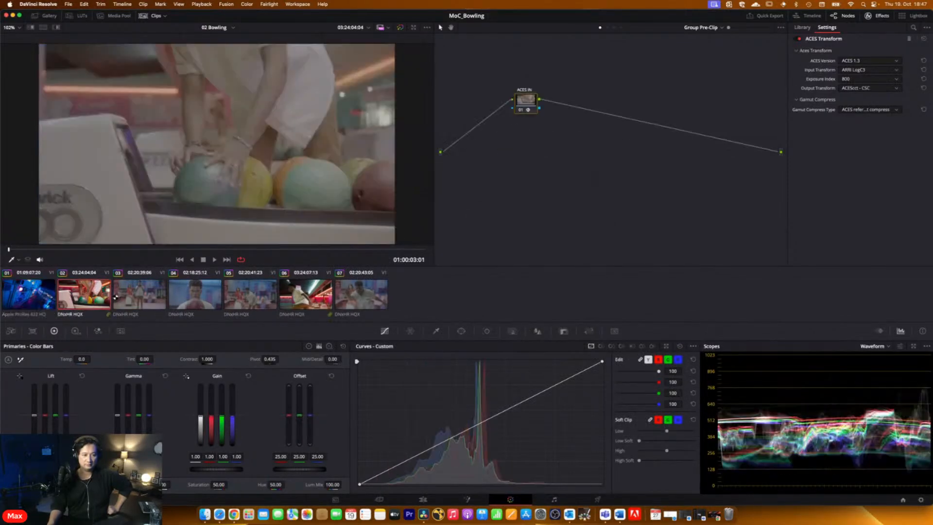
click(119, 297)
click(179, 296)
click(235, 296)
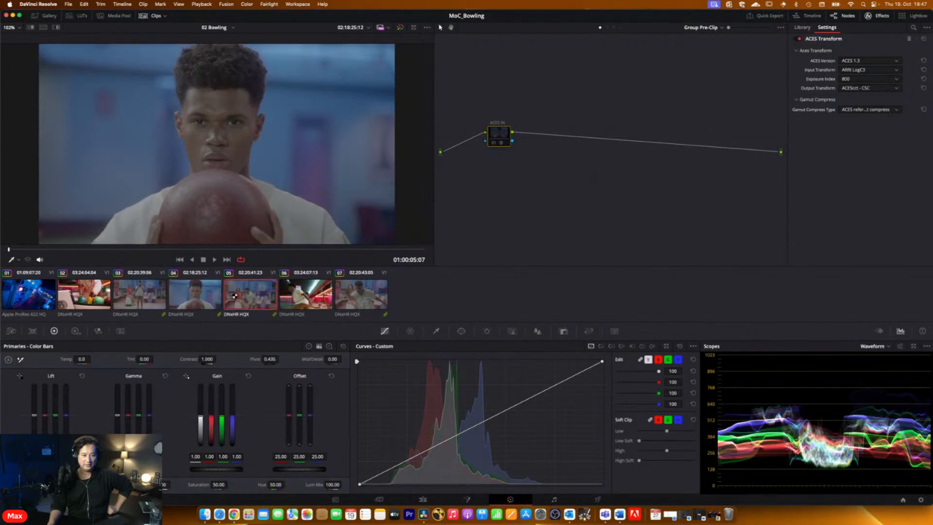
click(295, 292)
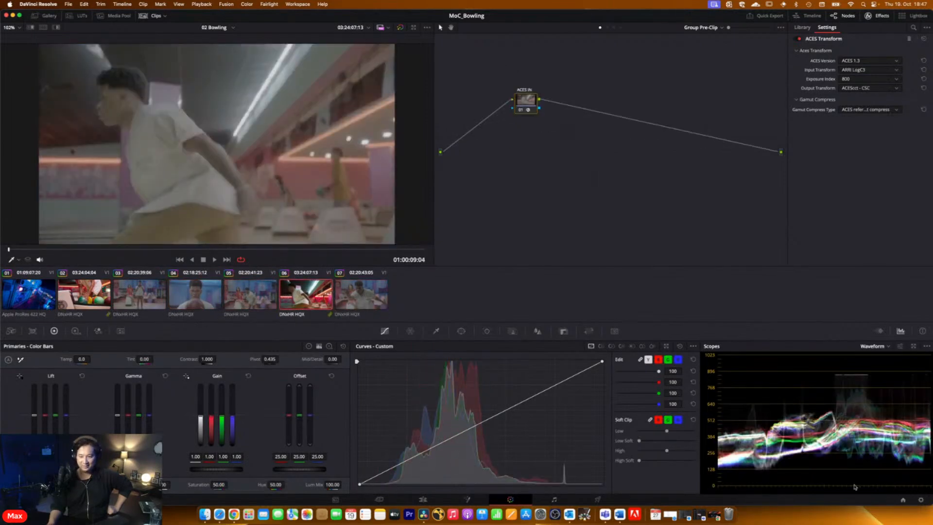
Recheck the project's color management settings and close them without changes
click(920, 501)
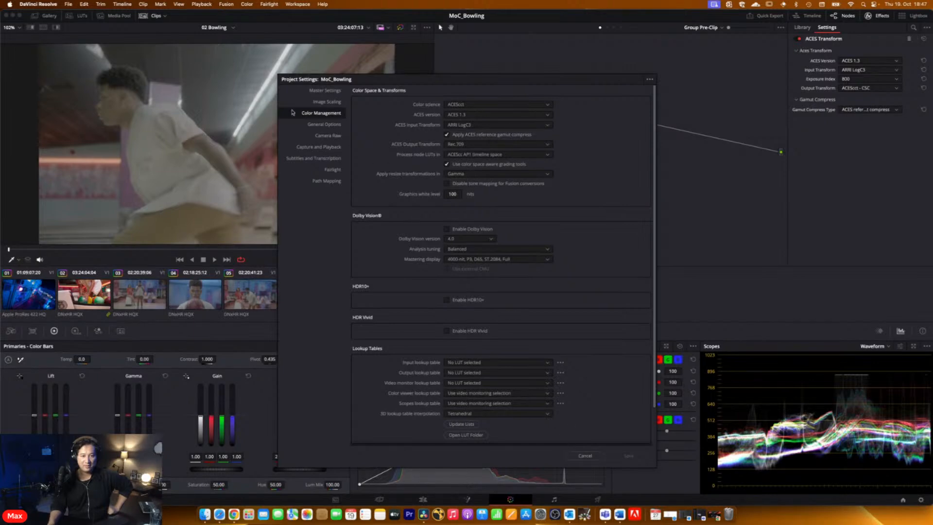
click(323, 124)
click(323, 113)
click(599, 456)
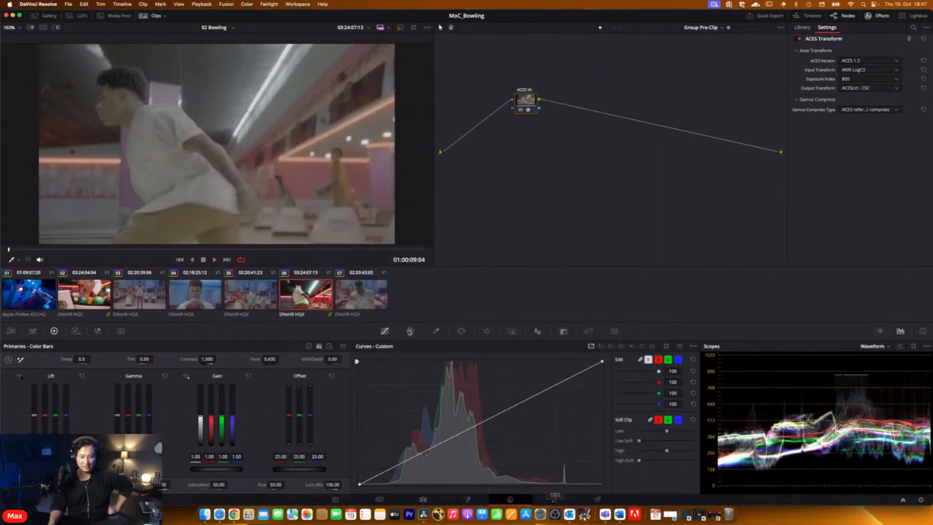
click(921, 501)
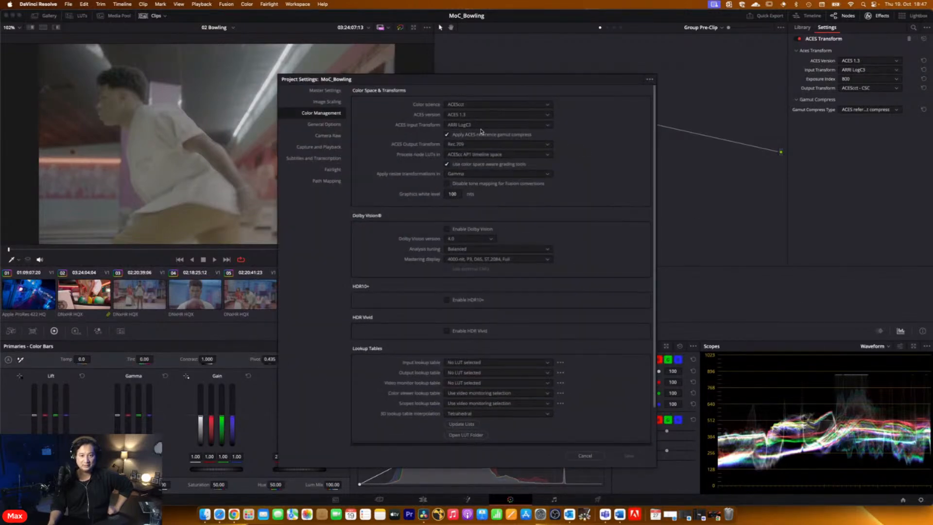
click(588, 456)
Select clip 02, refresh all clip thumbnails, and disable the clip's group pre-clip ACES IN node
click(103, 295)
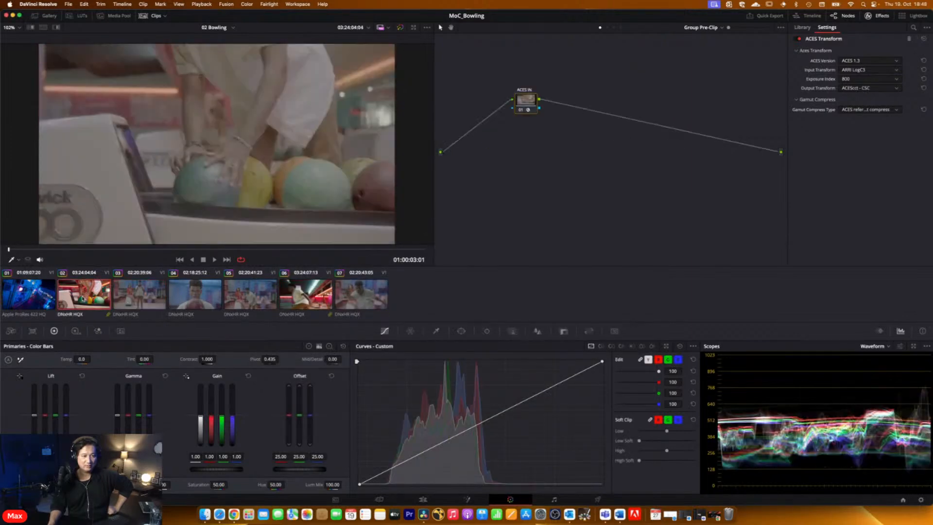
right_click(90, 295)
click(135, 451)
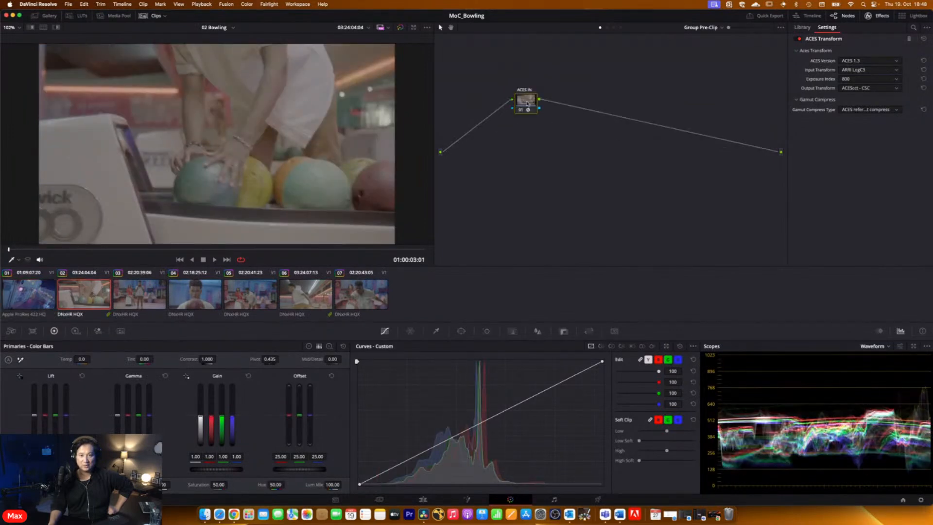
click(522, 110)
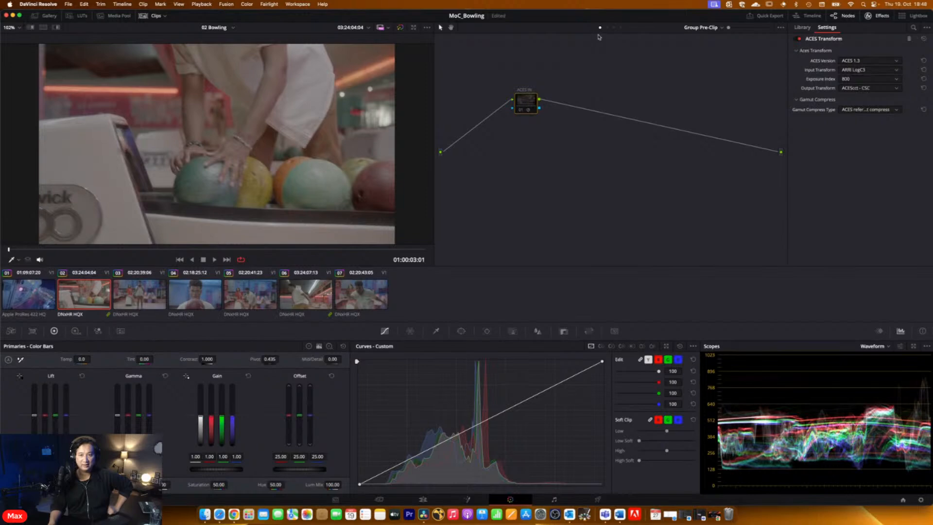
Inspect the timeline-level ACES OUT node's transform settings, return to the group pre-clip nodes, and compare clips 01 and 02
click(621, 28)
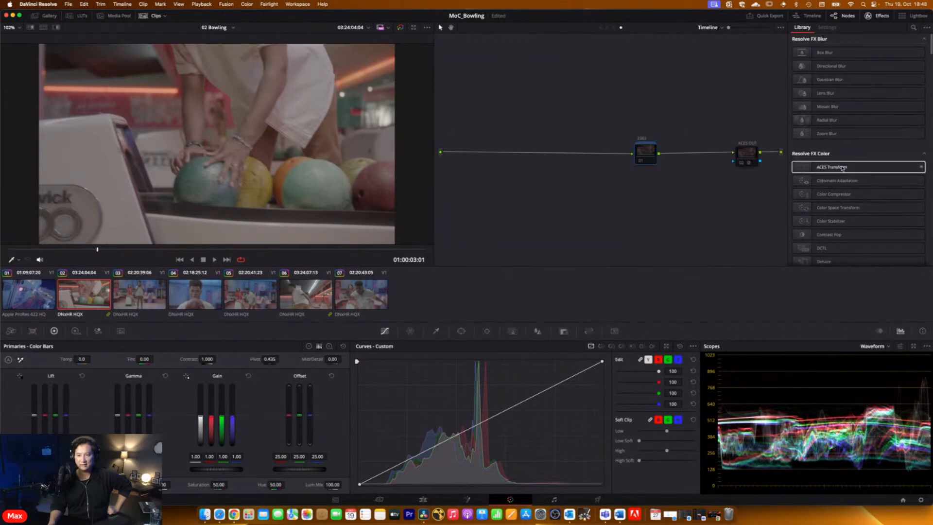
click(750, 154)
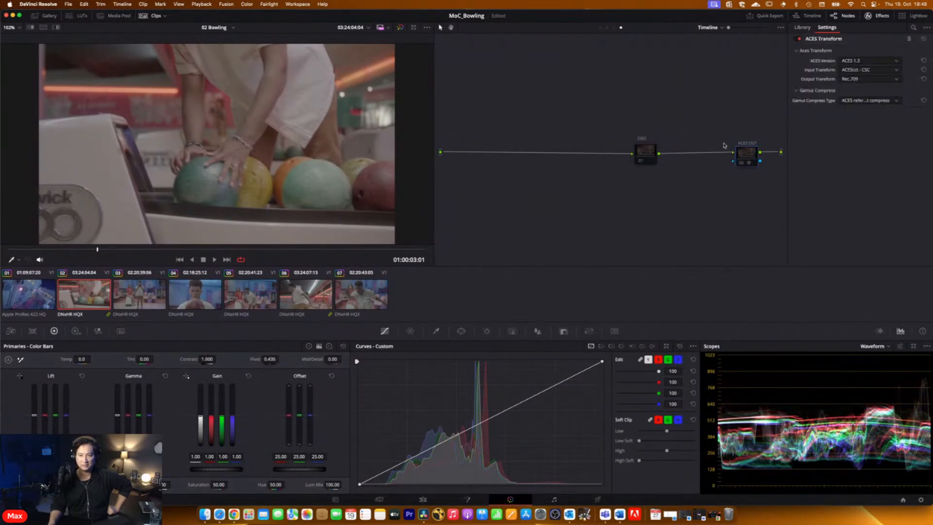
click(600, 28)
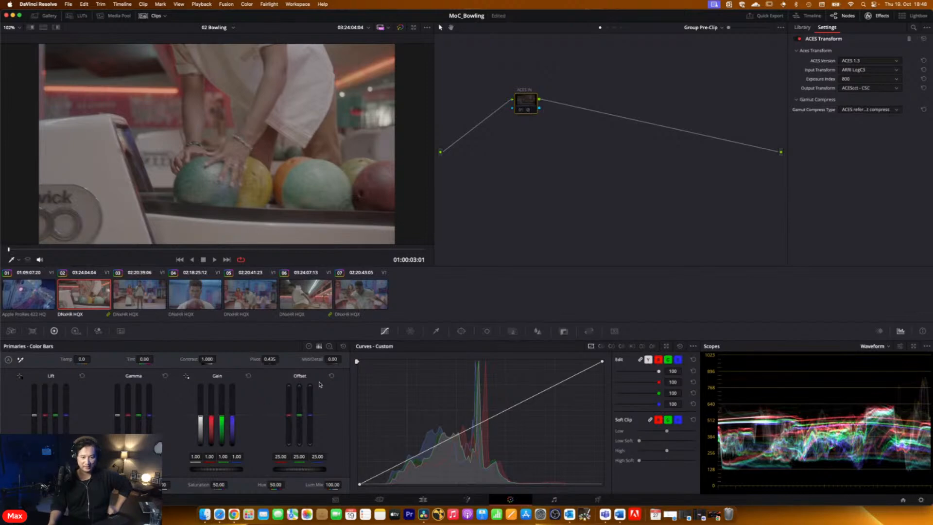
click(32, 297)
click(76, 295)
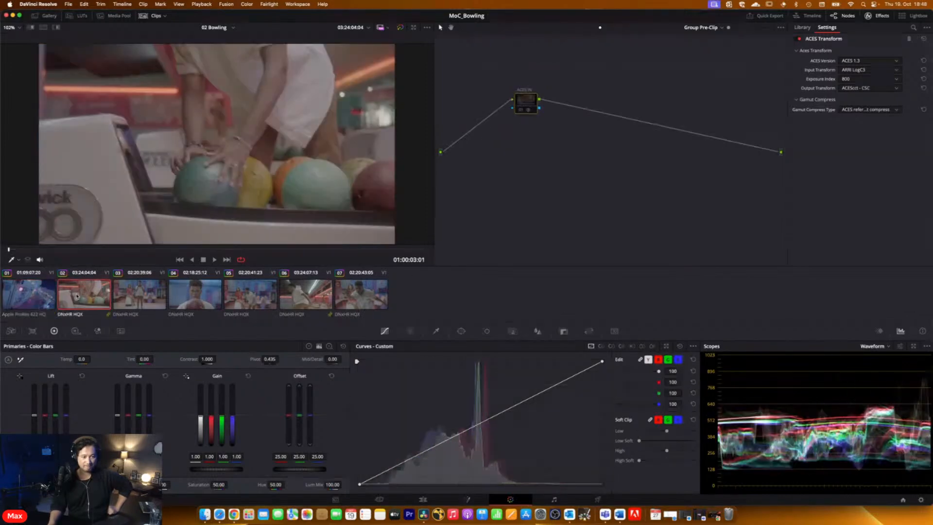
Set the project's color science to DaVinci YRGB and save the settings
click(920, 500)
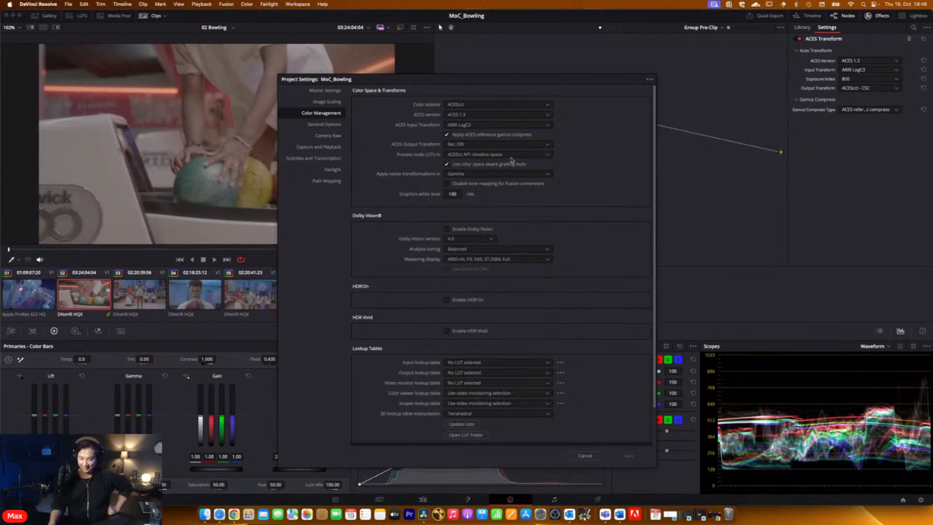
click(507, 106)
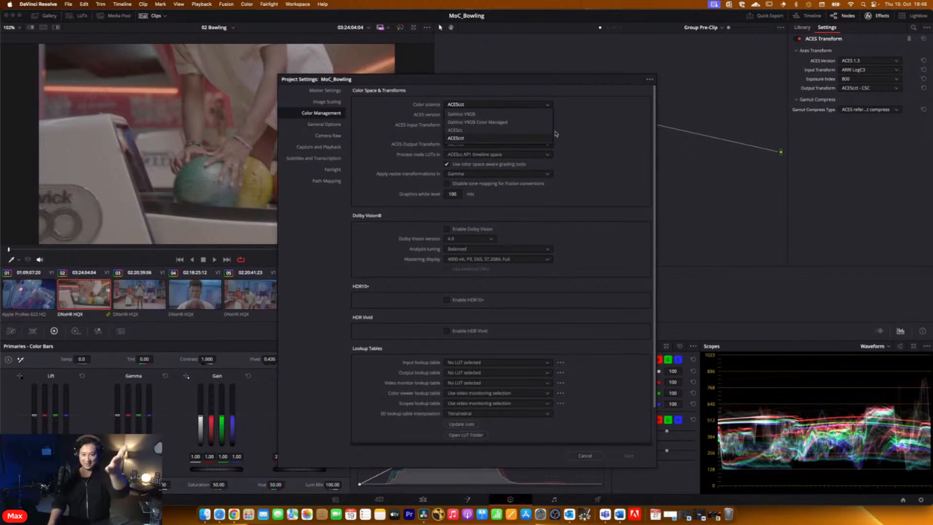
click(501, 115)
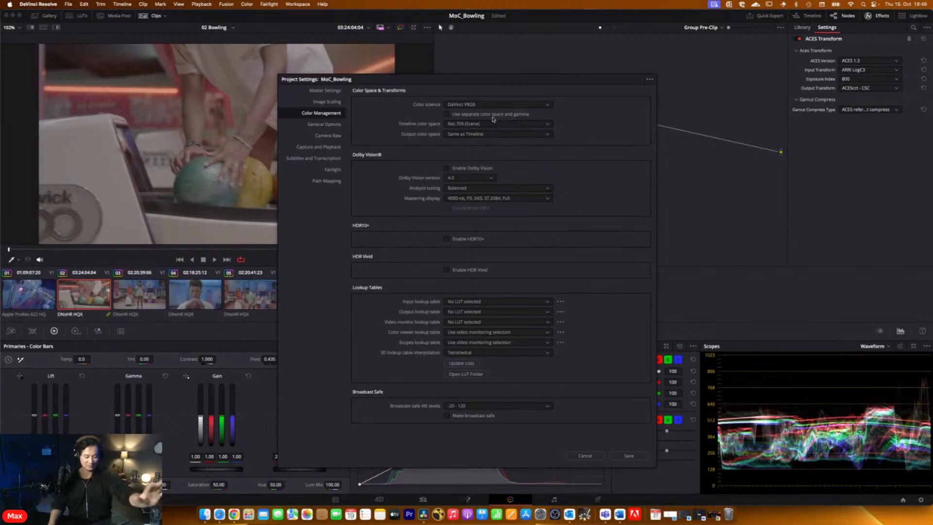
click(632, 457)
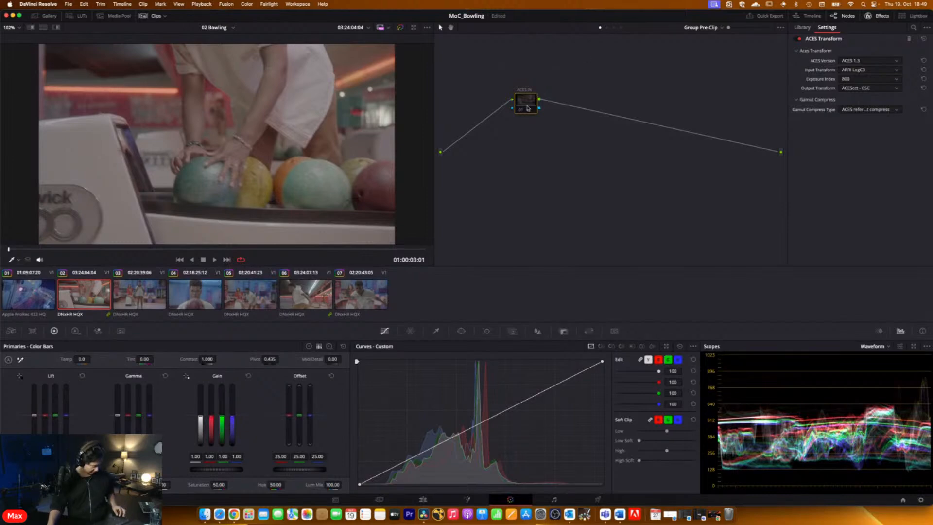
key(alt+s)
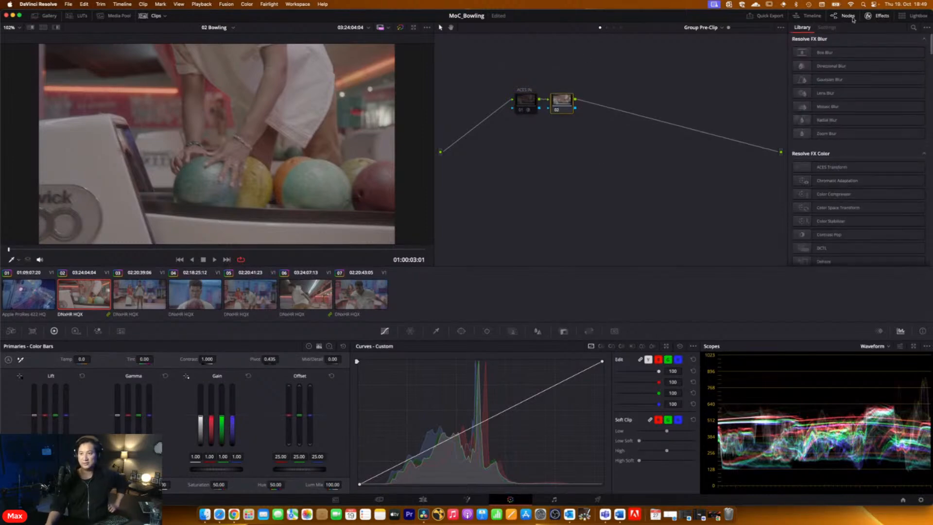
click(868, 16)
click(868, 16)
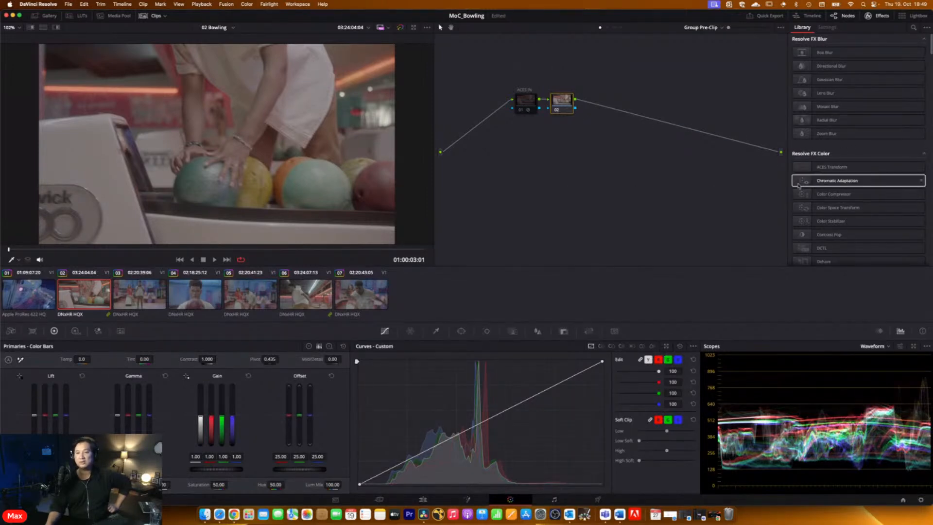
click(836, 167)
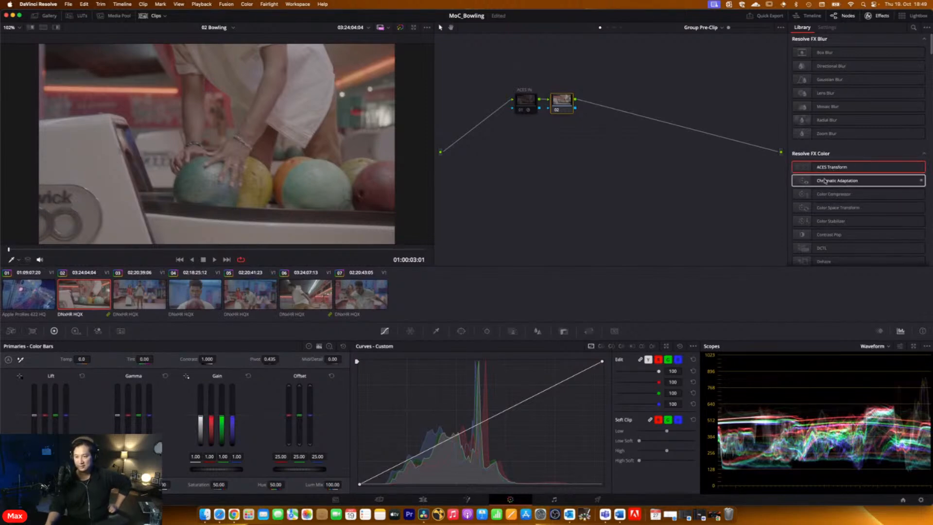
scroll(841, 180, down, 2)
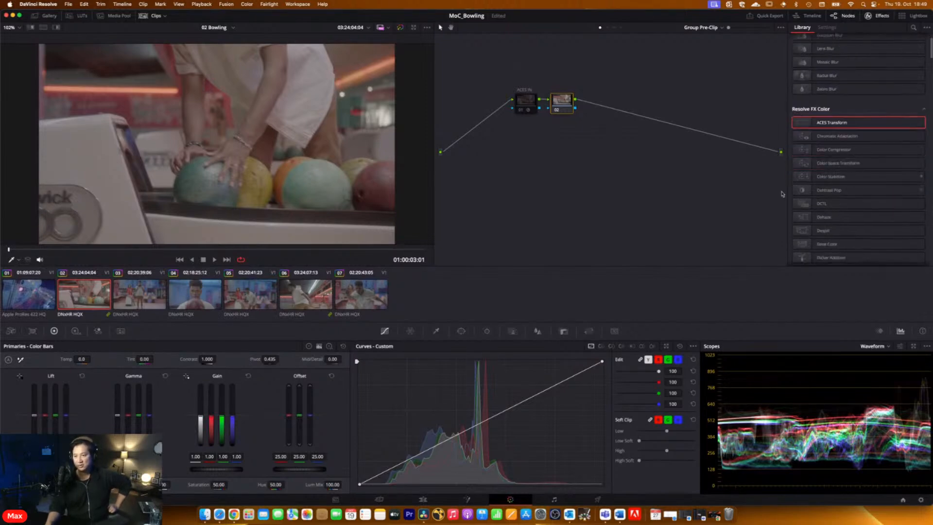
click(837, 163)
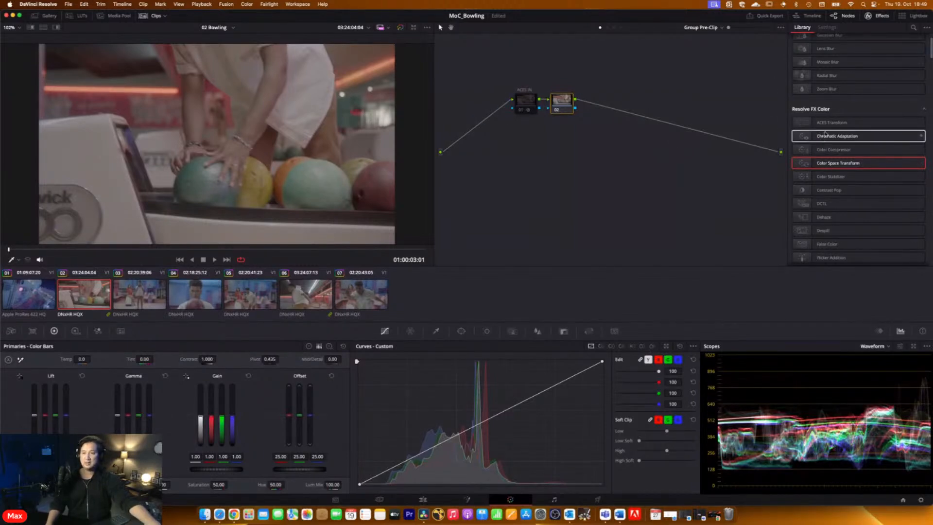
click(834, 123)
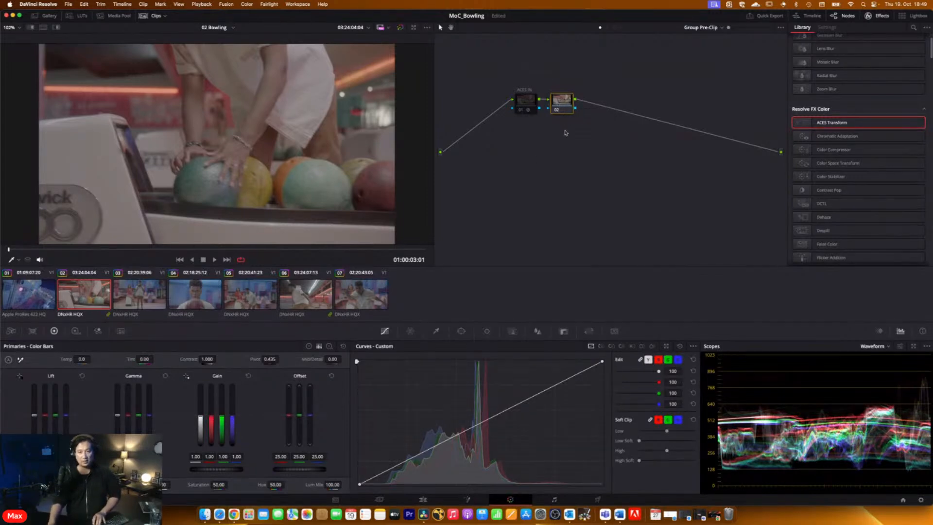
key(Delete)
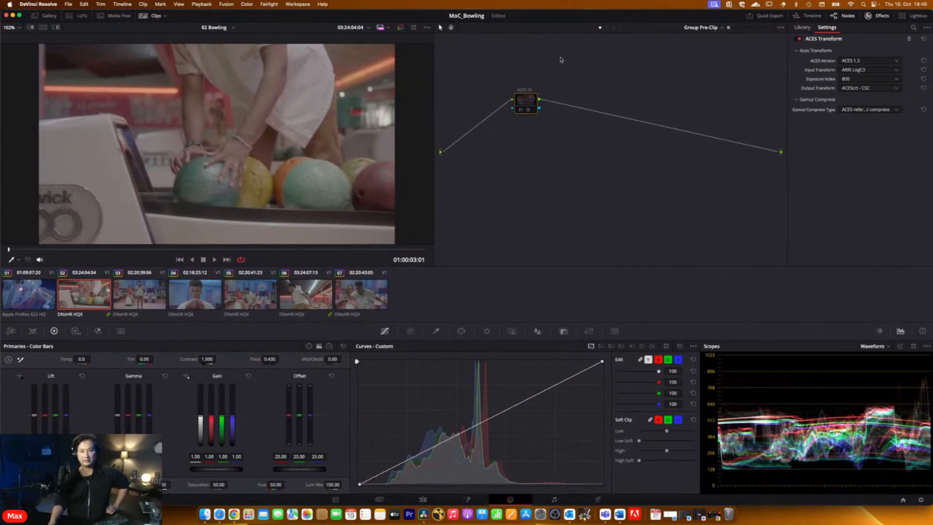
Apply the ACES Transform effect to node 01 of clip 03 at the clip level
click(607, 28)
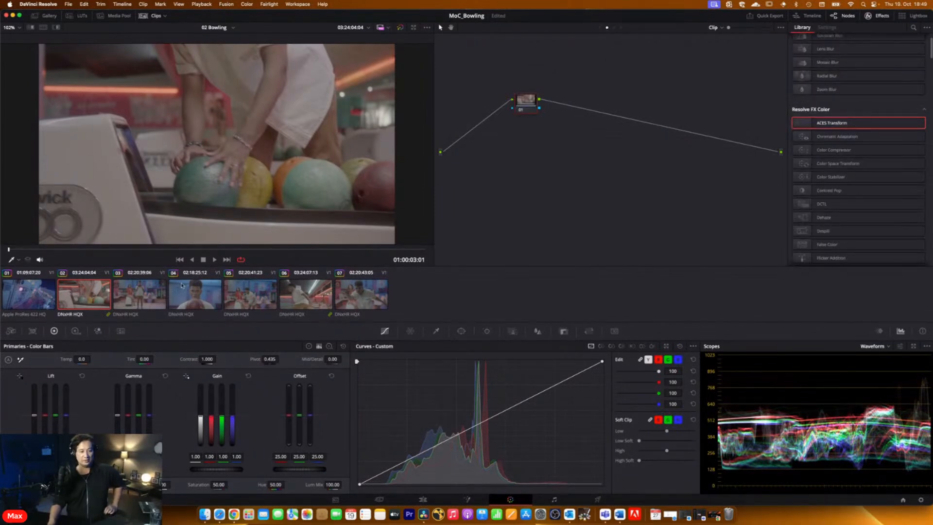
click(144, 300)
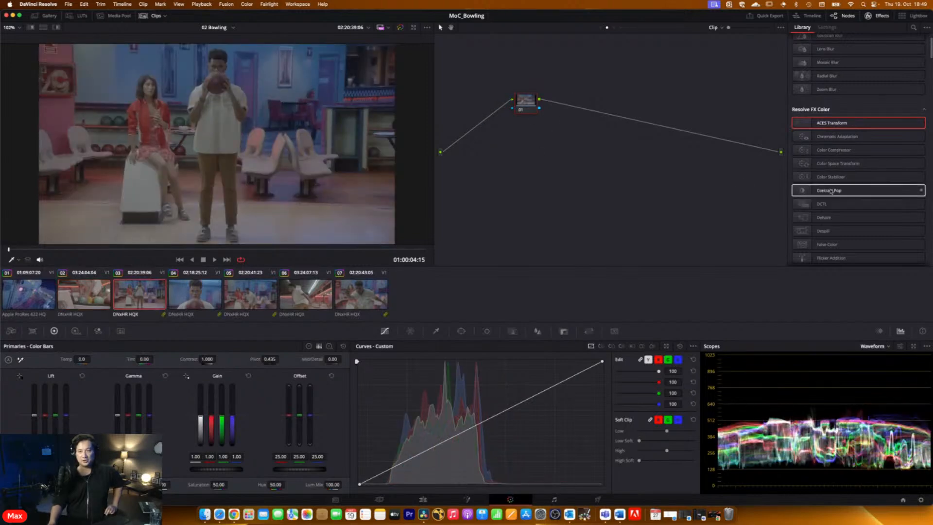
drag(838, 123, 579, 106)
drag(526, 103, 527, 104)
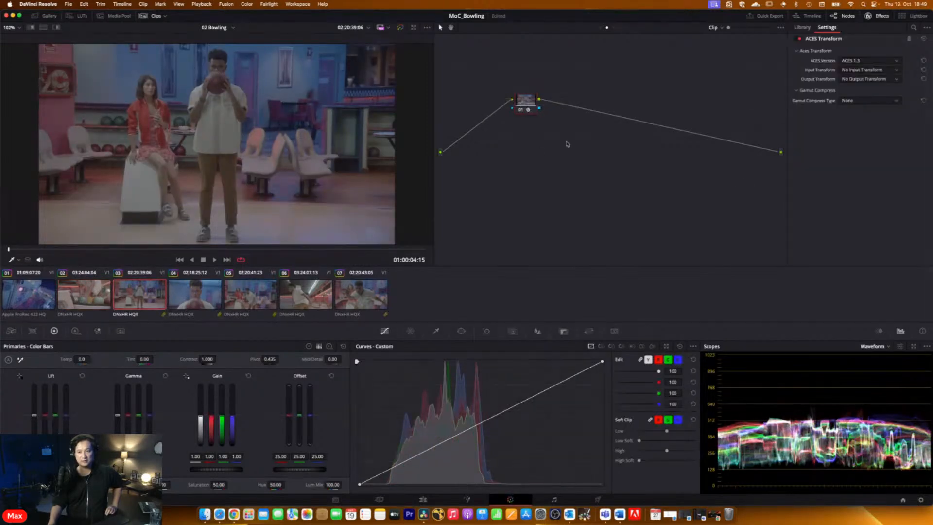
Set node 01's ACES Transform to an ARRI LogC3 input transform and a Rec.709 output transform
click(846, 71)
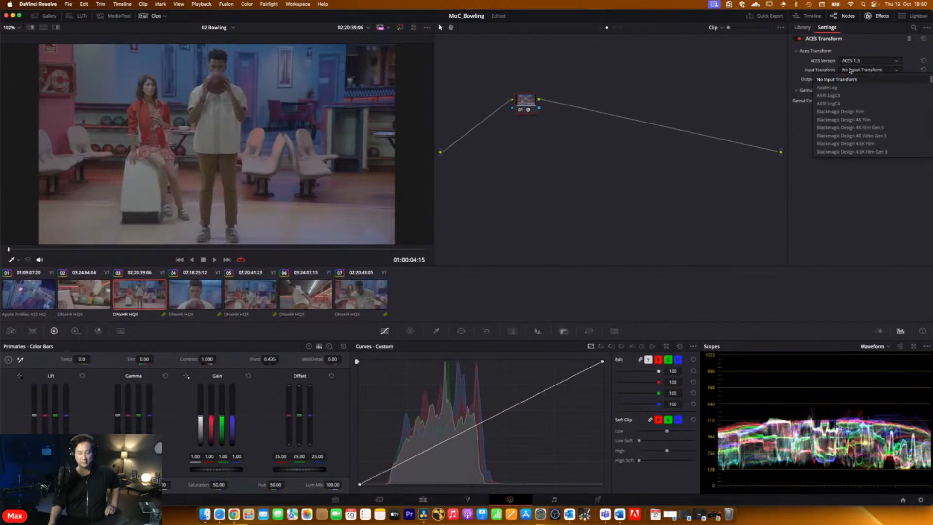
click(846, 96)
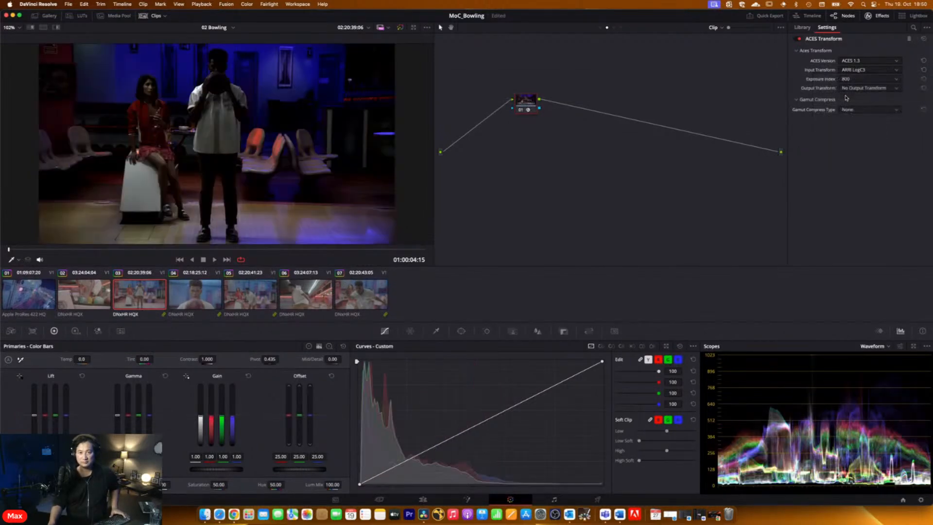
click(857, 88)
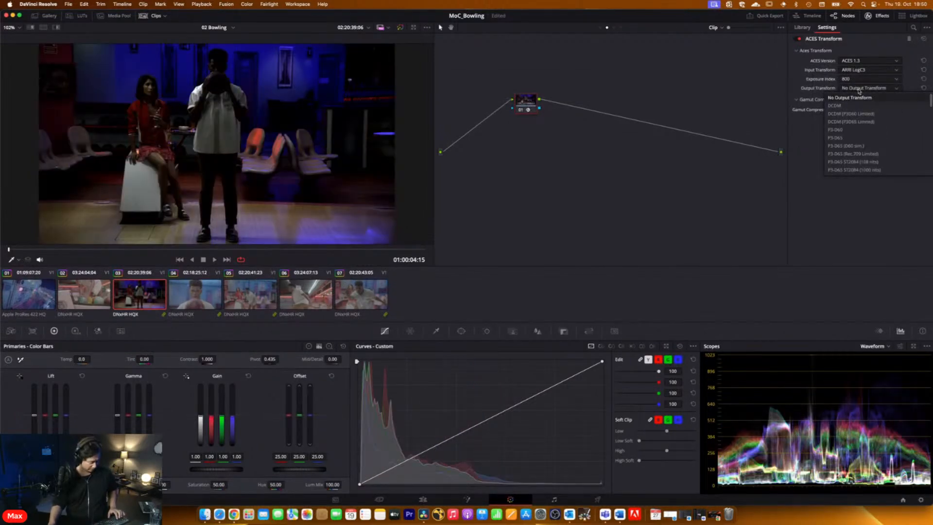
scroll(854, 145, down, 2)
click(836, 170)
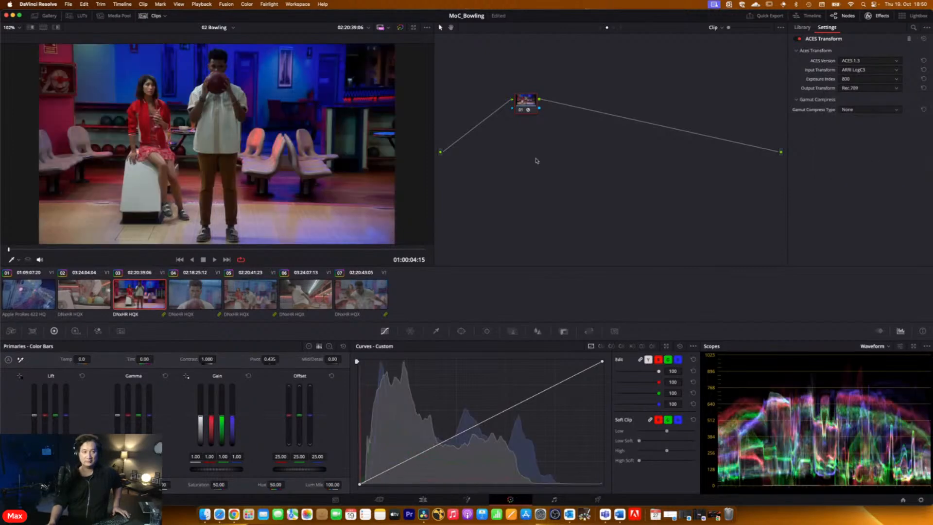
Reposition node 01 in line with the source and output connection of the node graph
right_click(537, 160)
drag(614, 150, 551, 177)
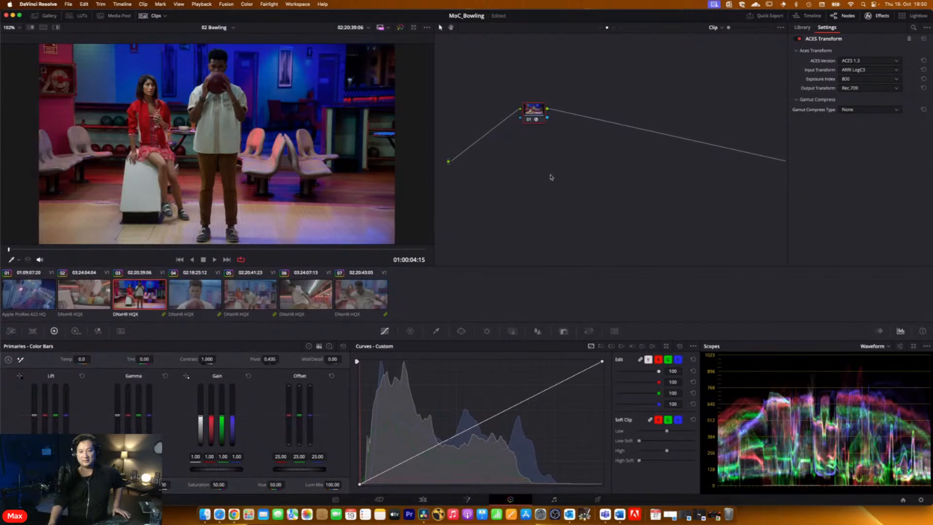
drag(540, 118, 571, 167)
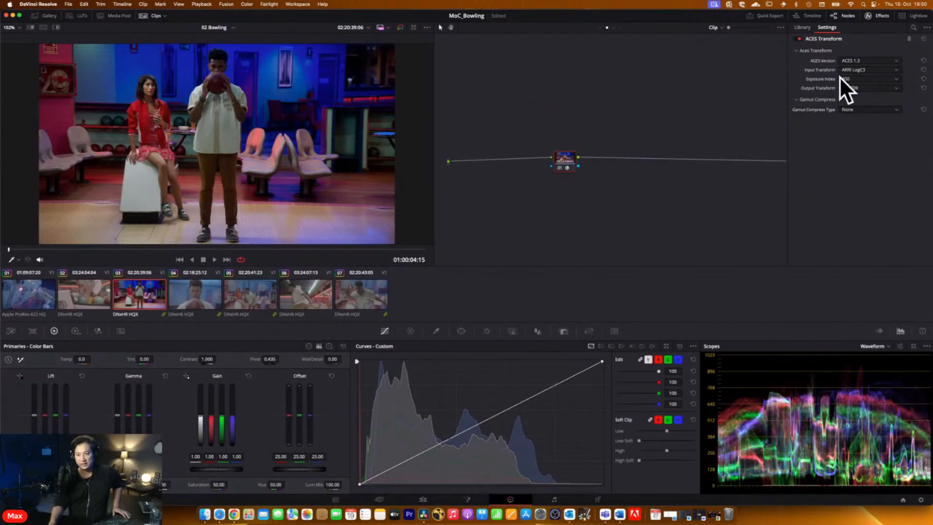
drag(571, 166, 560, 176)
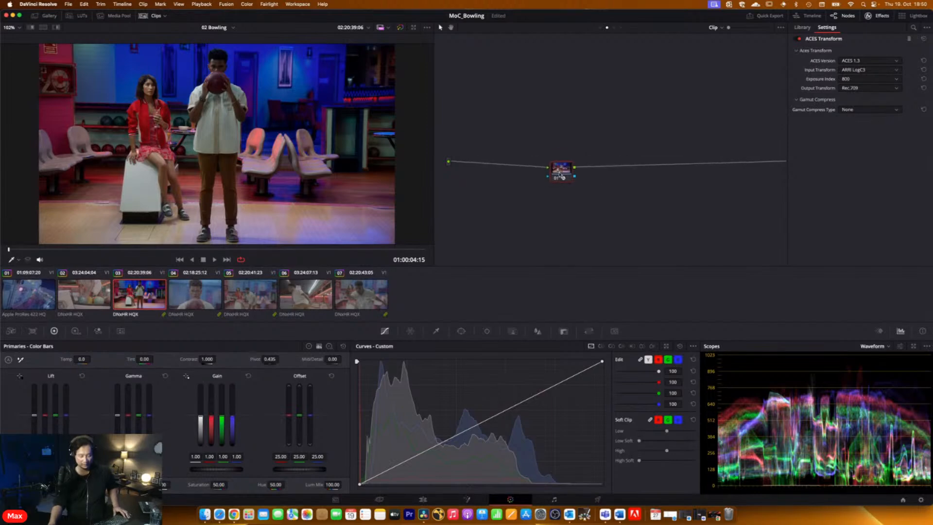
Try a serial node after node 01, check node 01's ACES output transform options, and delete the added node
key(alt+s)
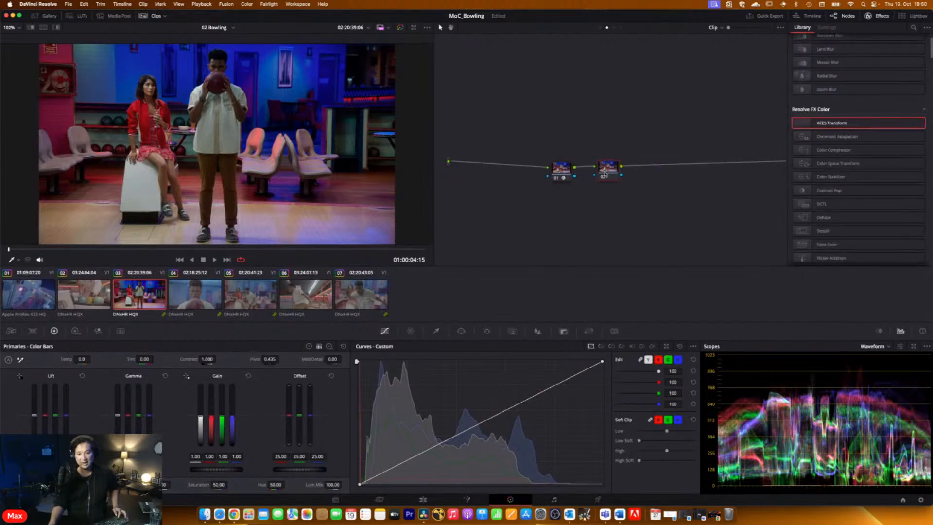
click(554, 170)
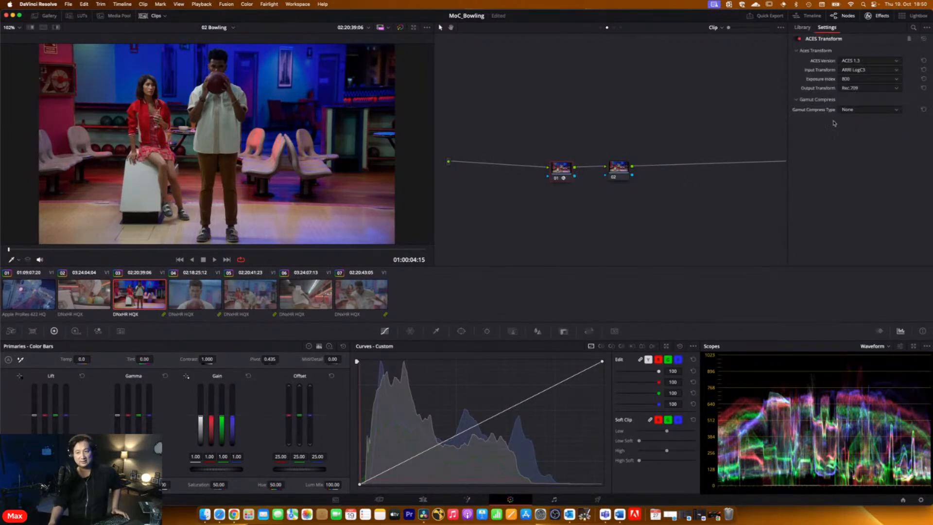
click(852, 91)
click(618, 179)
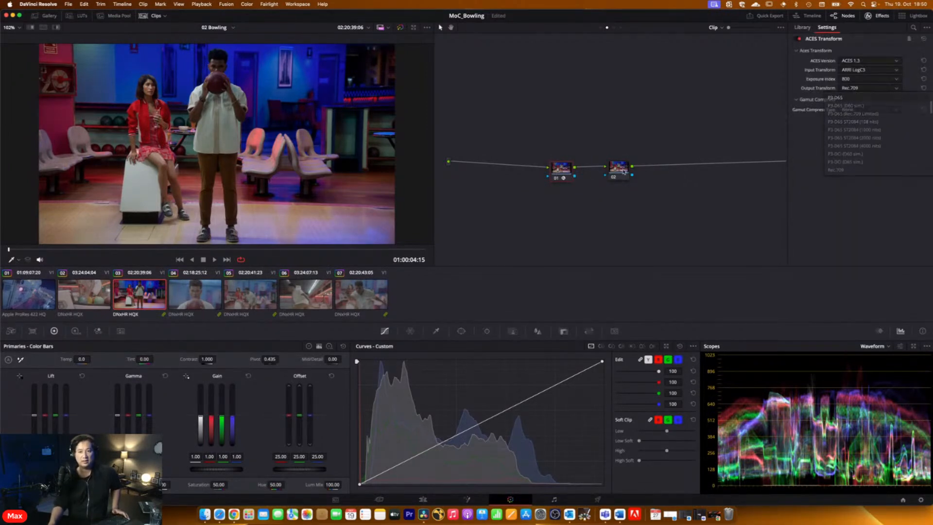
key(Delete)
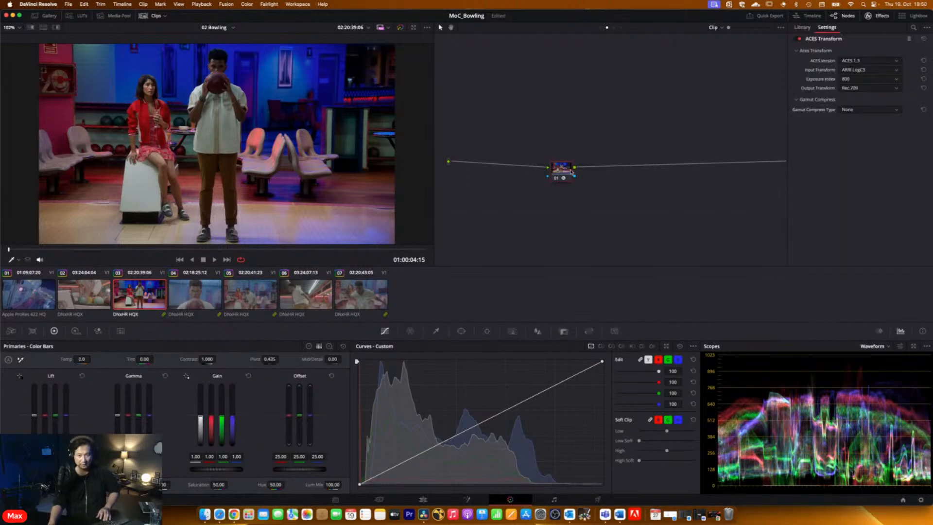
Try a serial node before the ACES Transform node, review the transform settings, and delete the added node
key(shift+s)
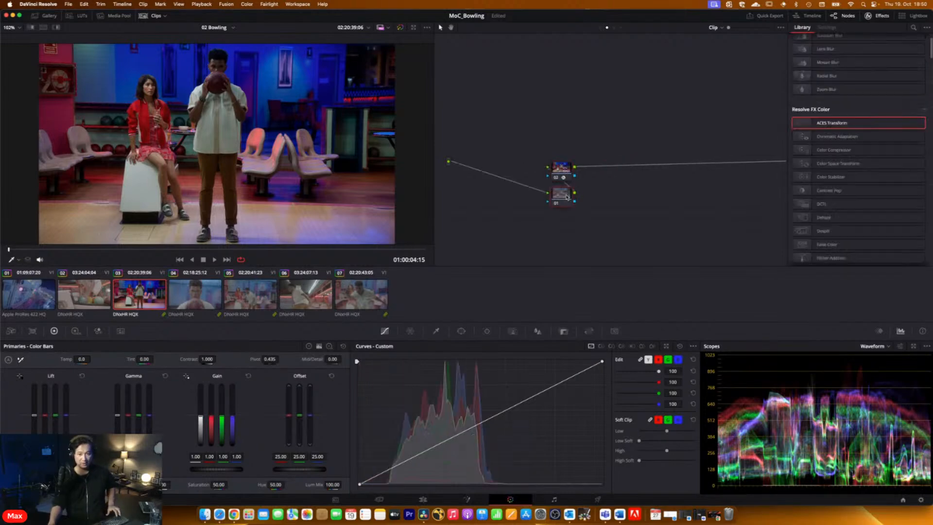
drag(566, 171, 524, 174)
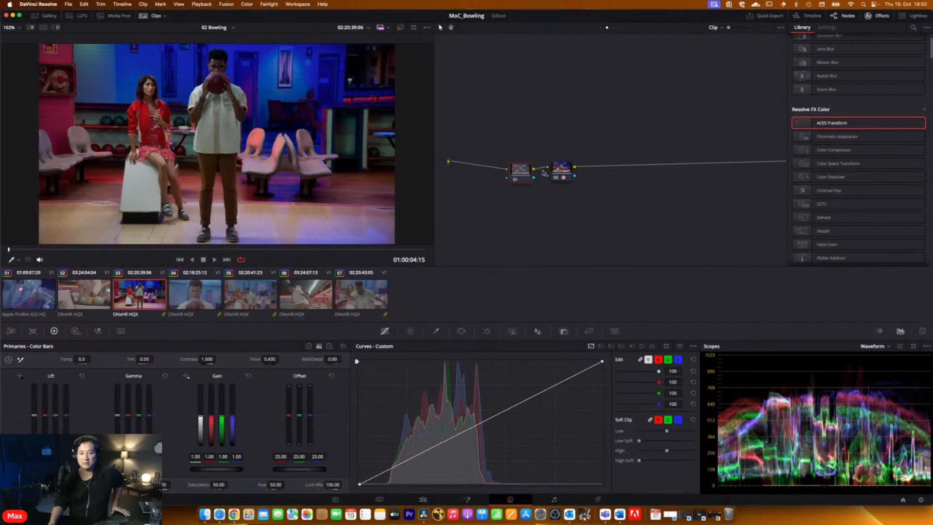
click(558, 170)
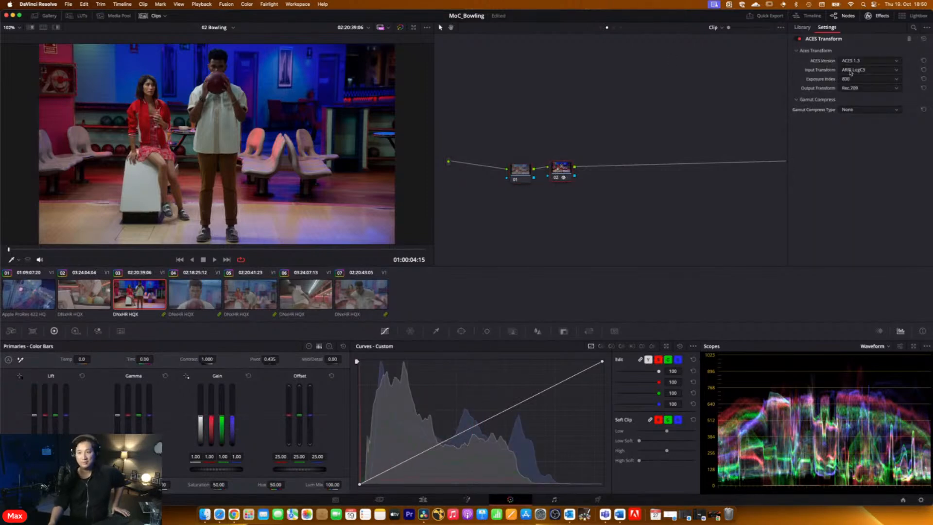
click(526, 171)
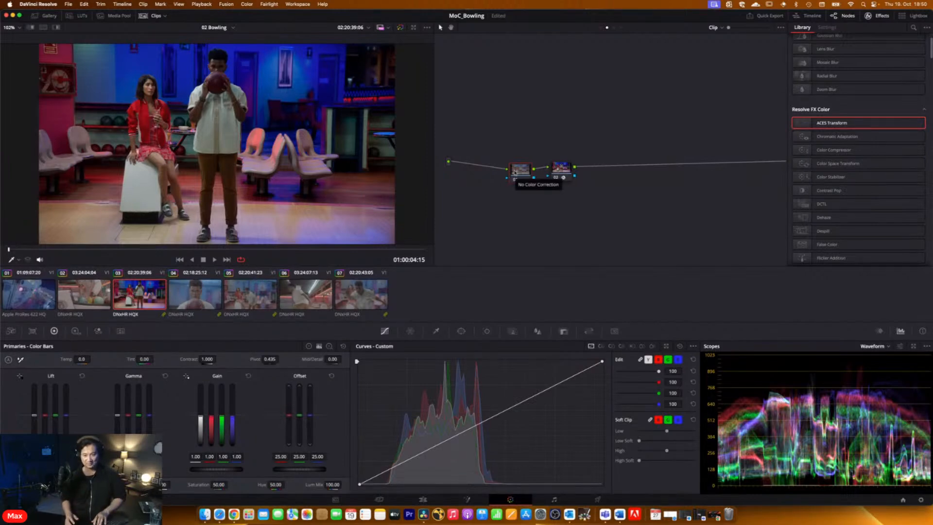
key(Delete)
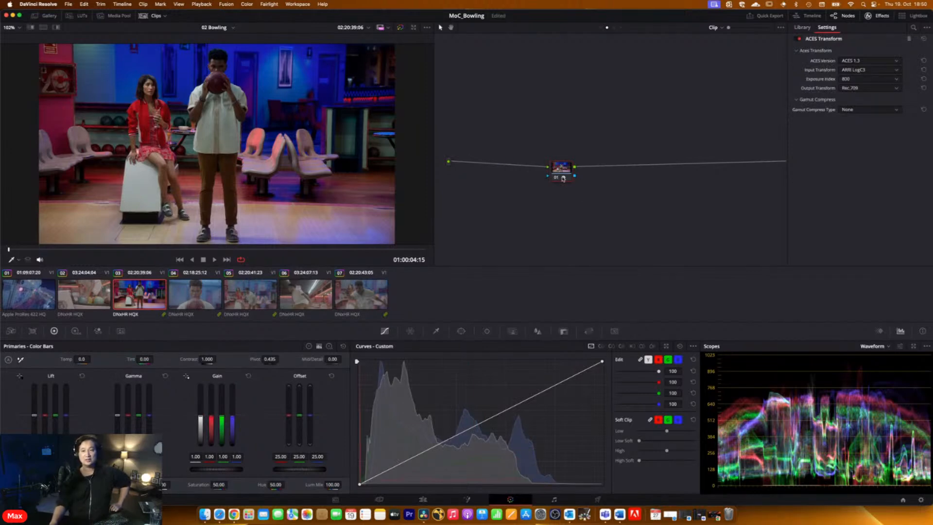
Move node 01 closer to the source and add two serial nodes after it
drag(563, 178, 523, 167)
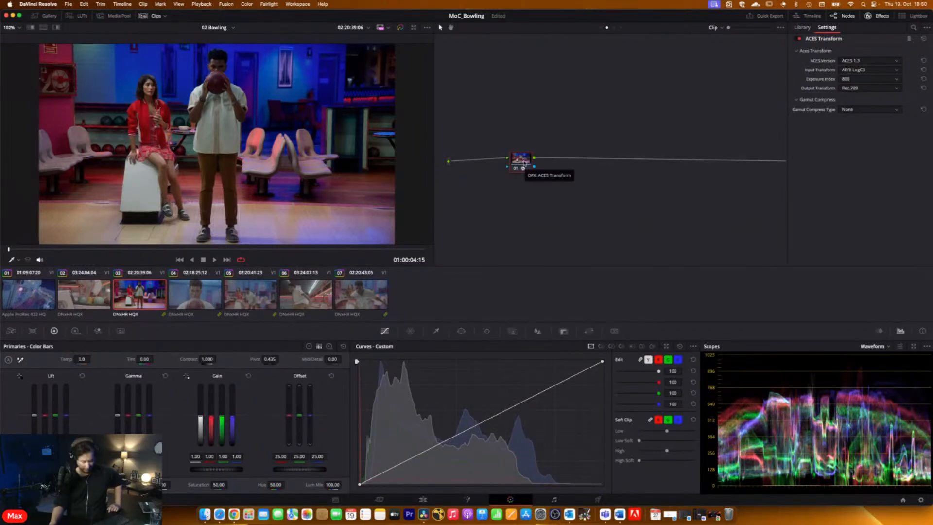
key(alt+s)
key(alt+s)
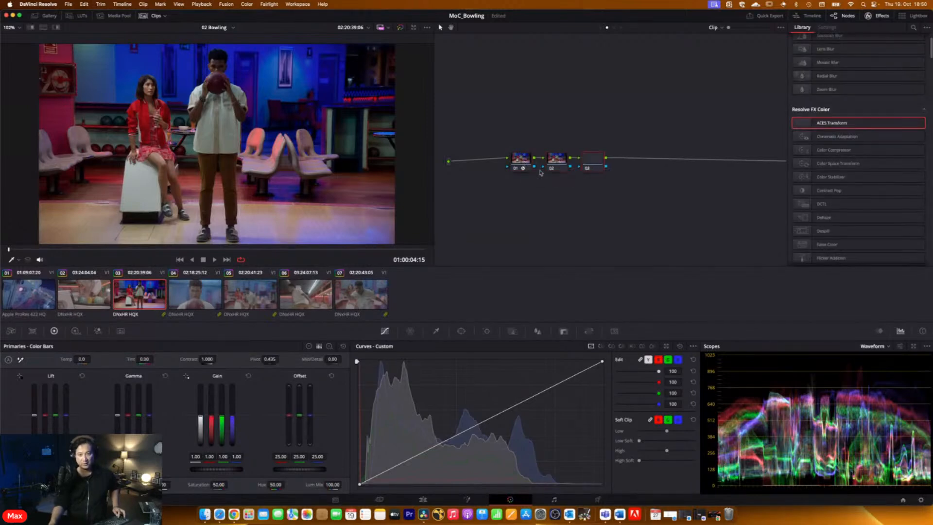
Set the output transform of node 01's ACES Transform to ACEScct - CSC
click(519, 164)
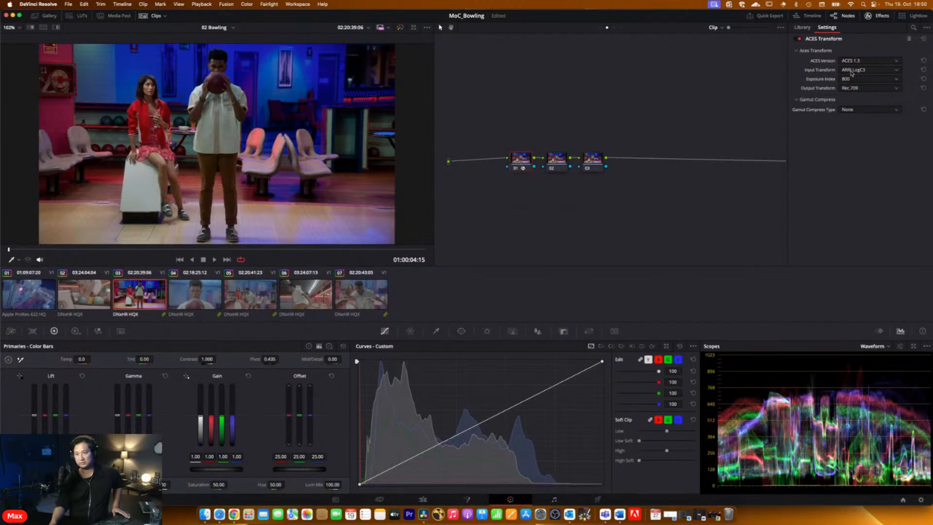
click(858, 88)
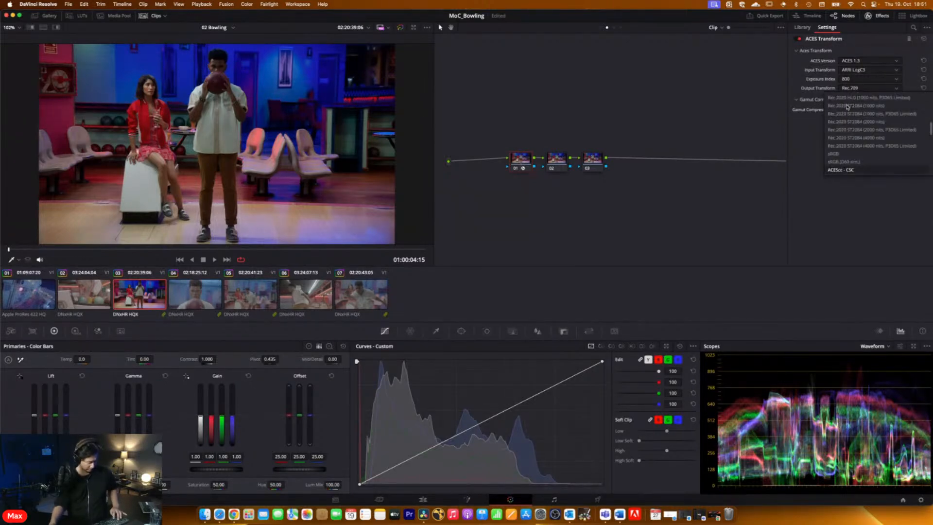
scroll(850, 160, down, 10)
click(850, 169)
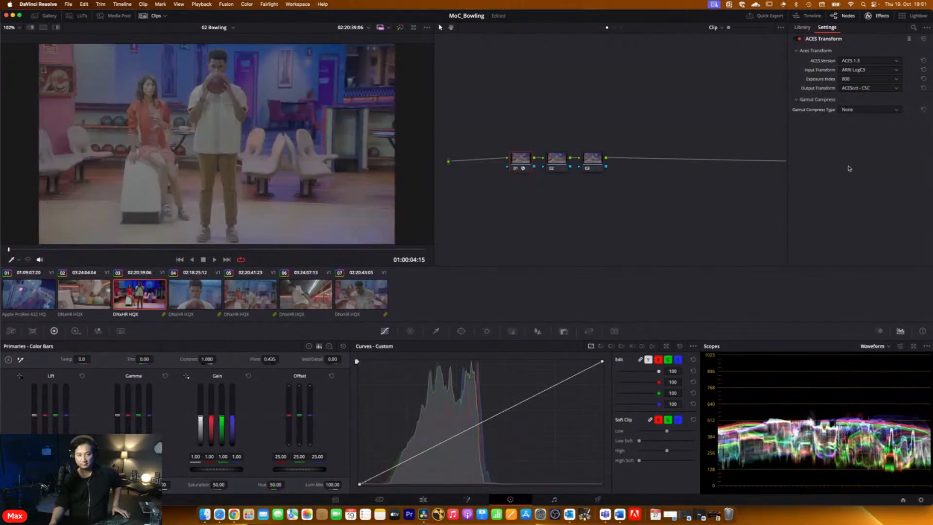
Copy the ACES Transform effect from node 01 onto node 03
click(597, 163)
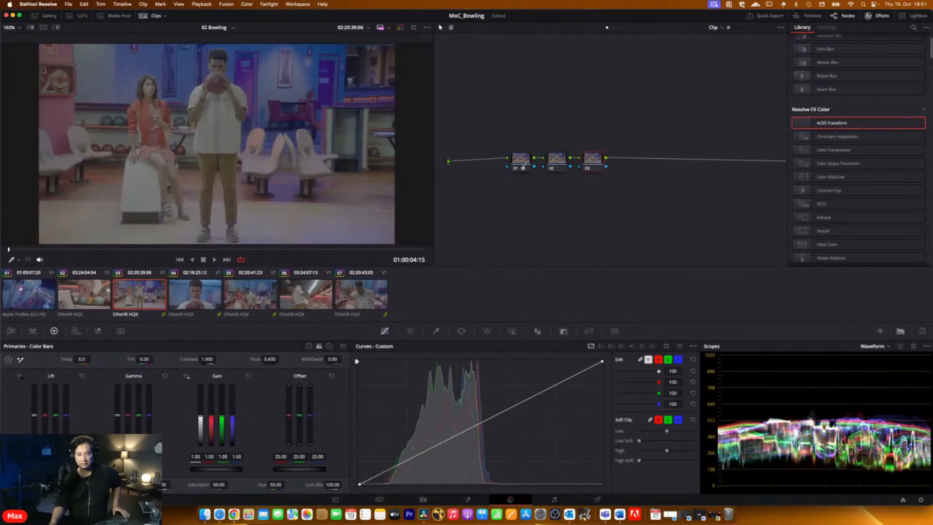
click(523, 163)
drag(523, 163, 592, 158)
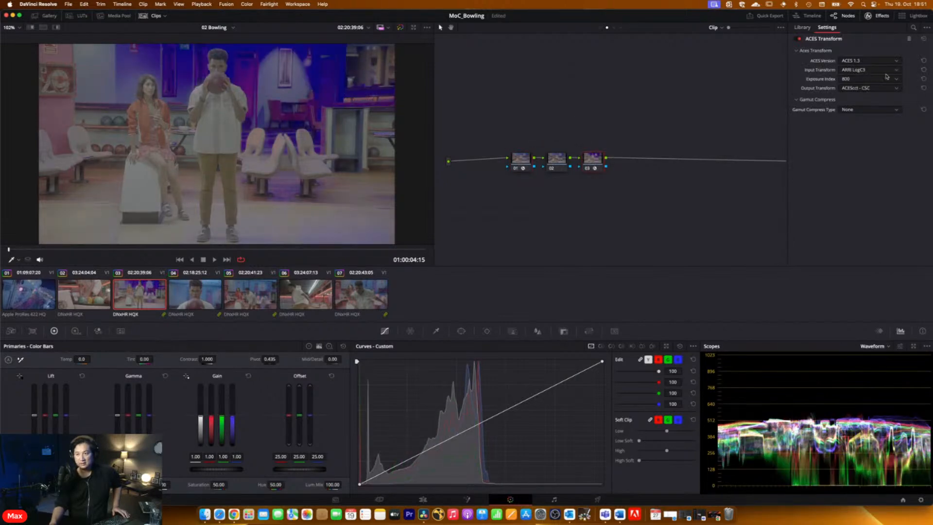
Reset node 03's ACES transforms, then set its input transform to ACEScct - CSC and its output transform to Rec.709
click(924, 70)
click(924, 79)
click(867, 78)
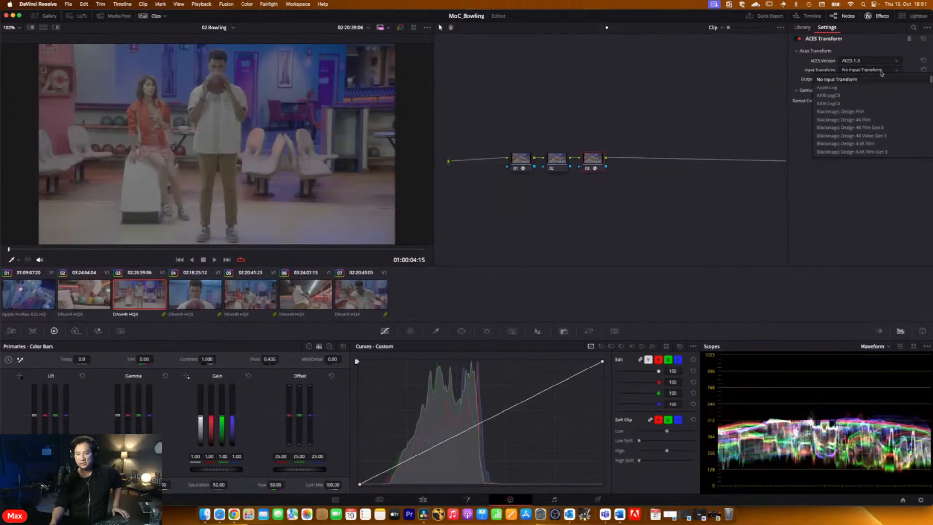
scroll(863, 103, down, 15)
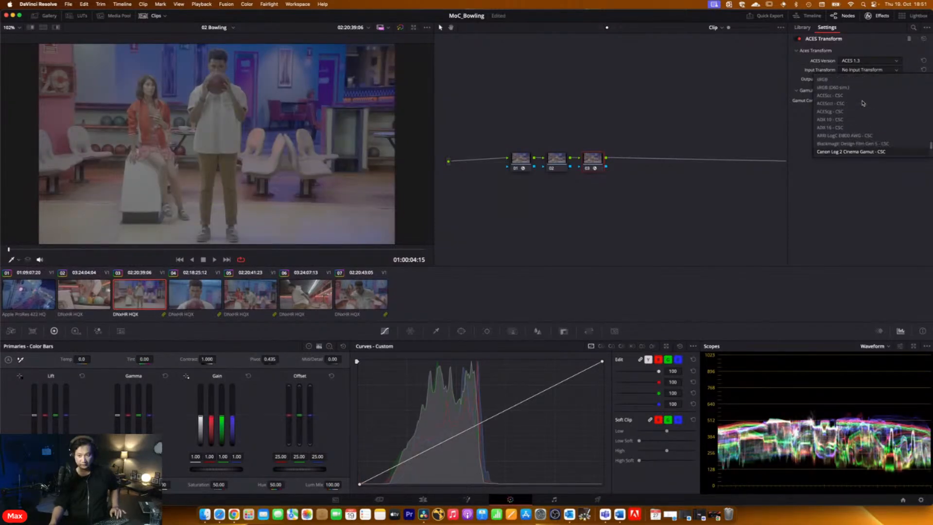
click(836, 103)
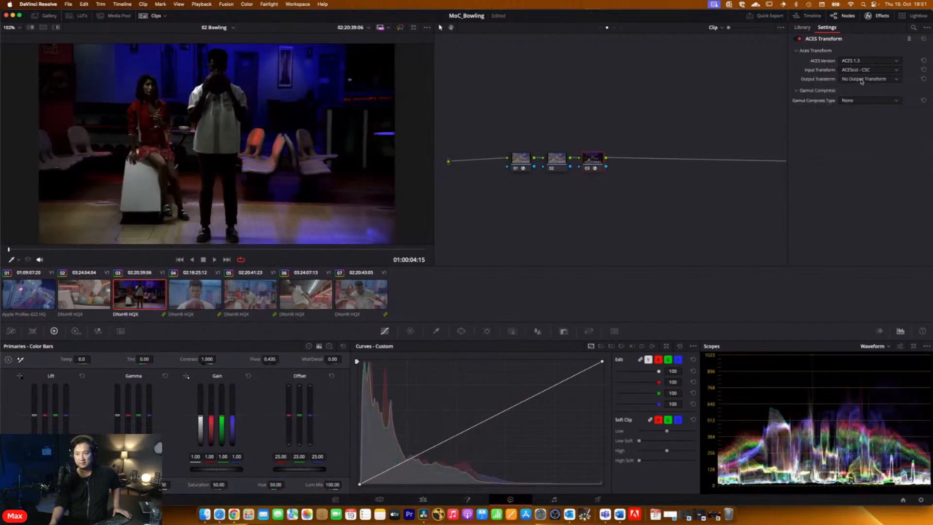
click(862, 79)
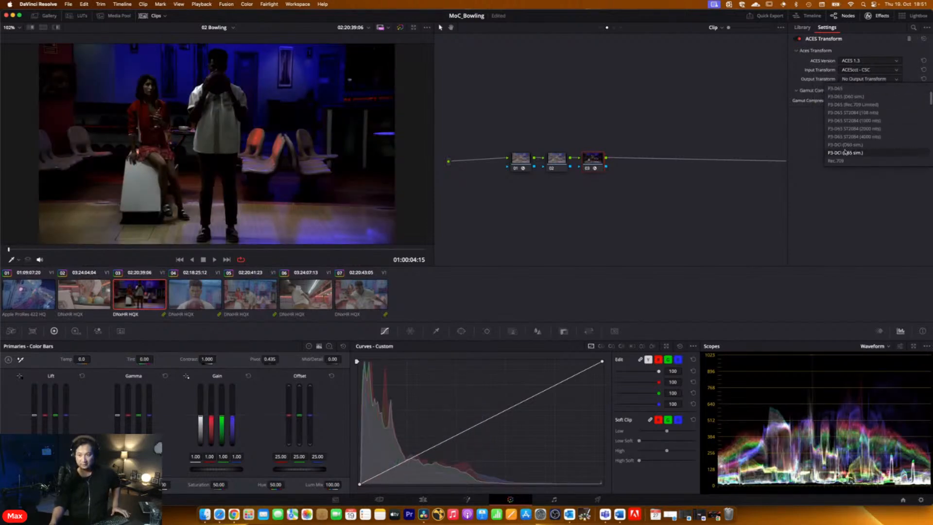
click(836, 146)
Check node 01's ACES version options and set its gamut compress type to ACES reference gamut compress
click(530, 162)
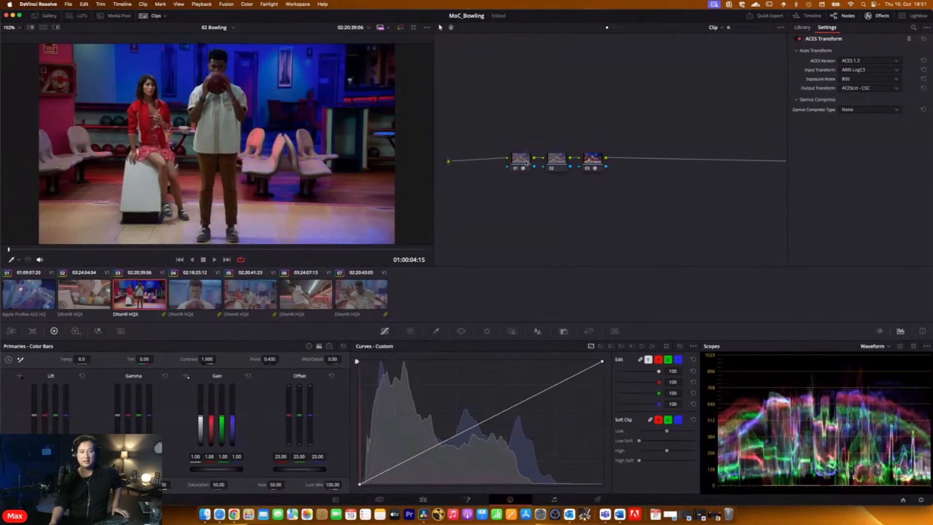
click(872, 62)
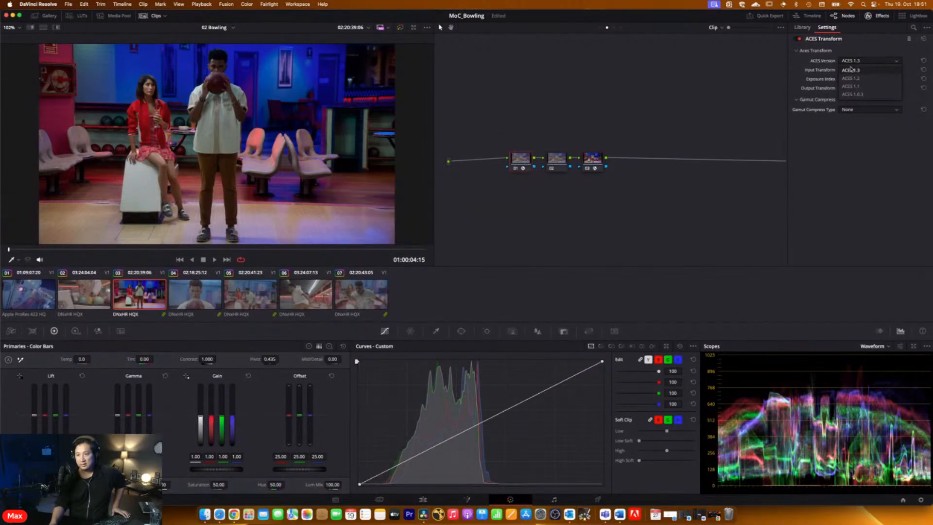
click(861, 52)
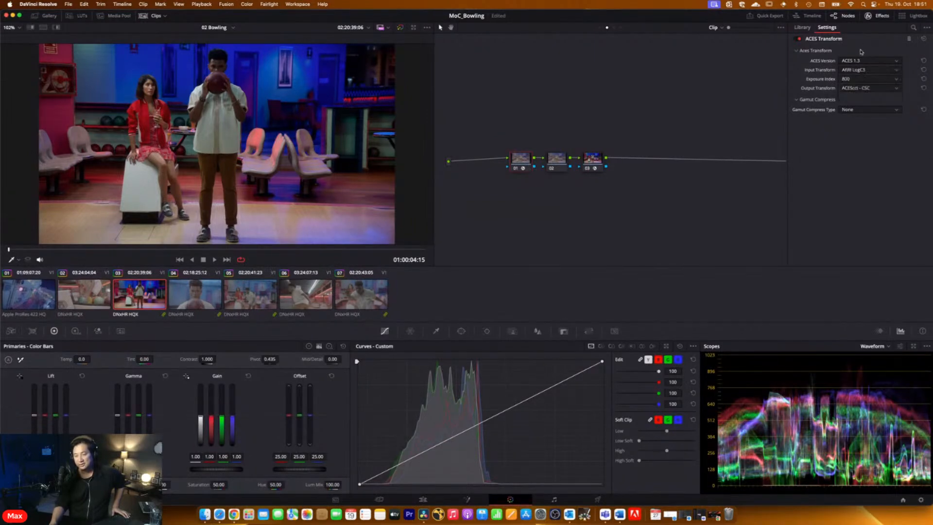
click(865, 110)
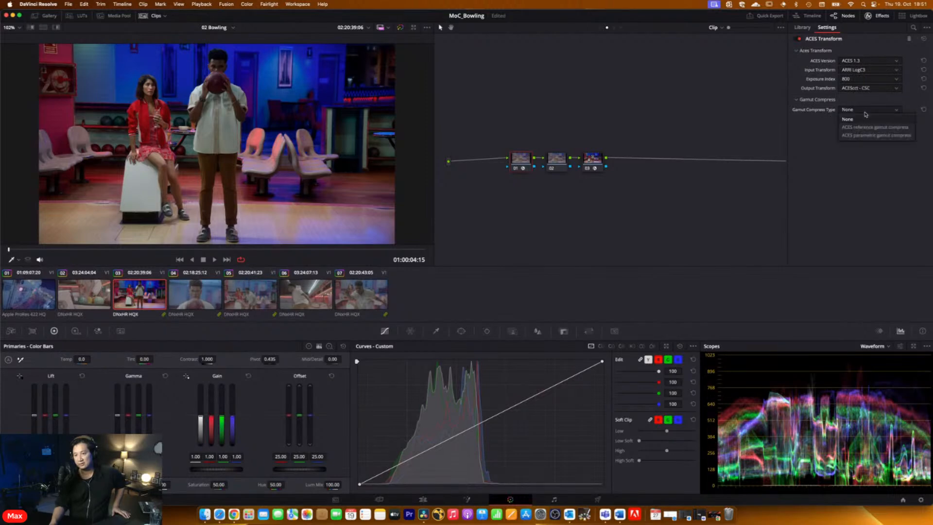
click(864, 128)
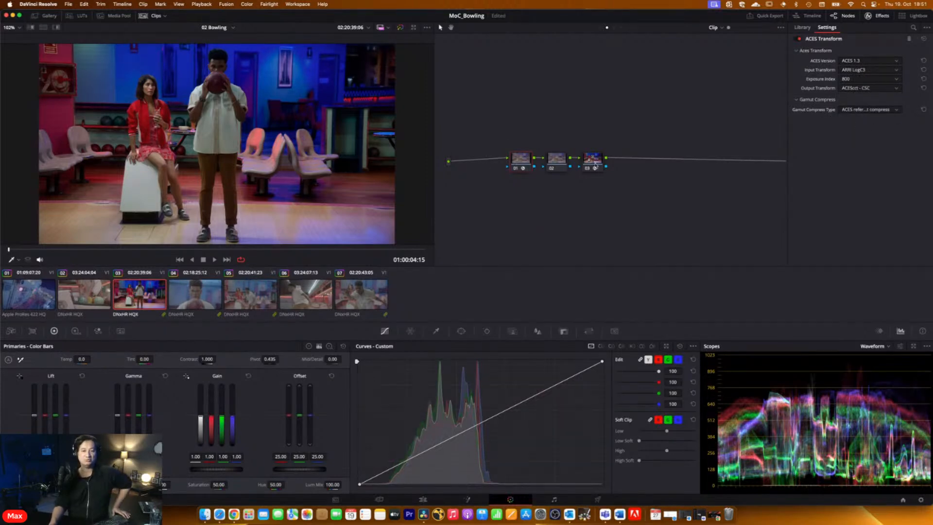
Spread out the node graph by moving node 03 toward the output and centering node 02 between nodes 01 and 03
drag(595, 165, 674, 163)
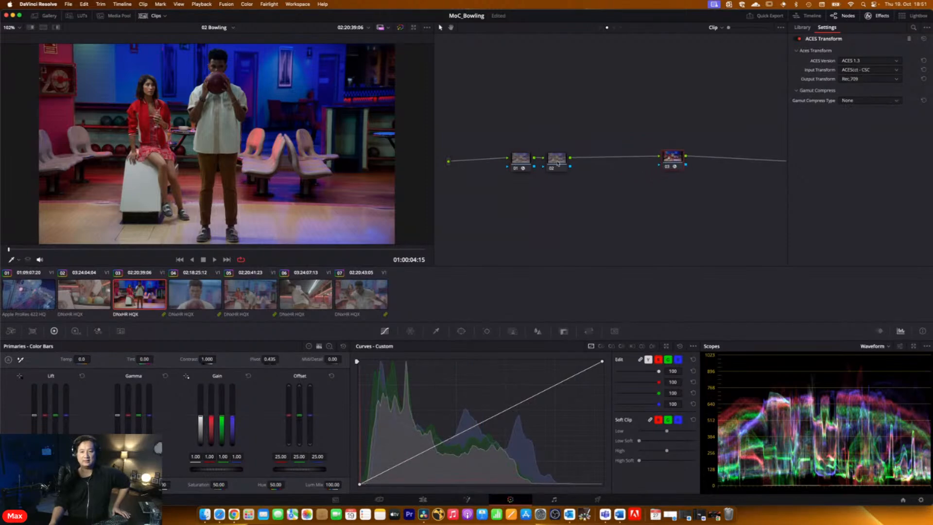
drag(558, 163, 592, 152)
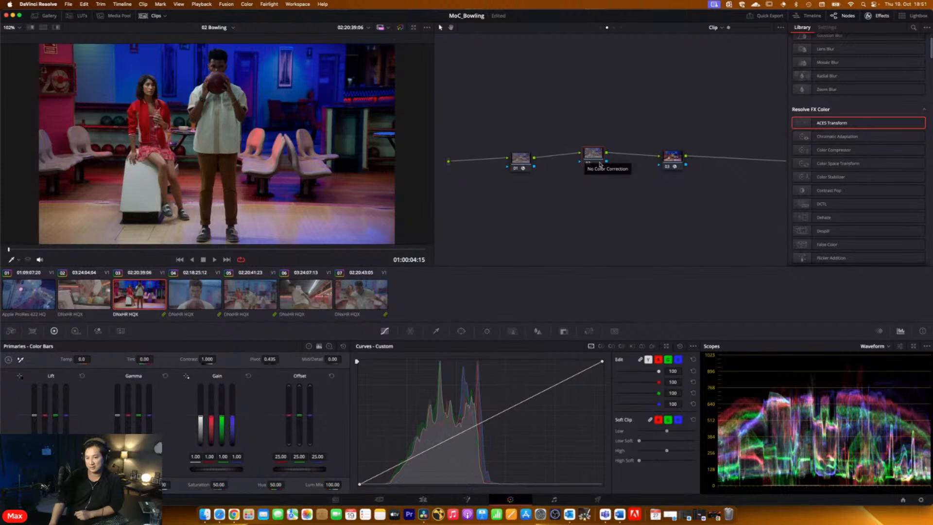
drag(601, 166, 593, 166)
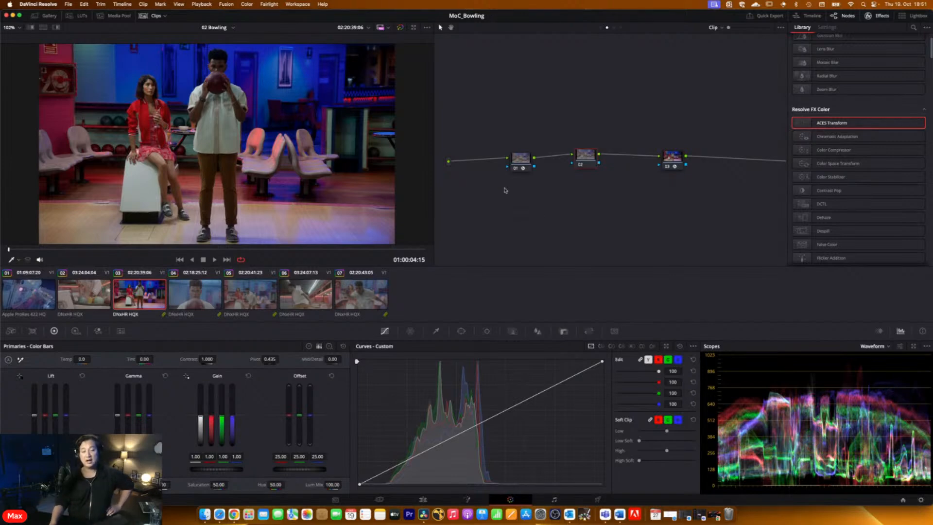
Review the ACES Transform settings of nodes 01 and 03, then reset all grades and nodes on clip 03
click(519, 162)
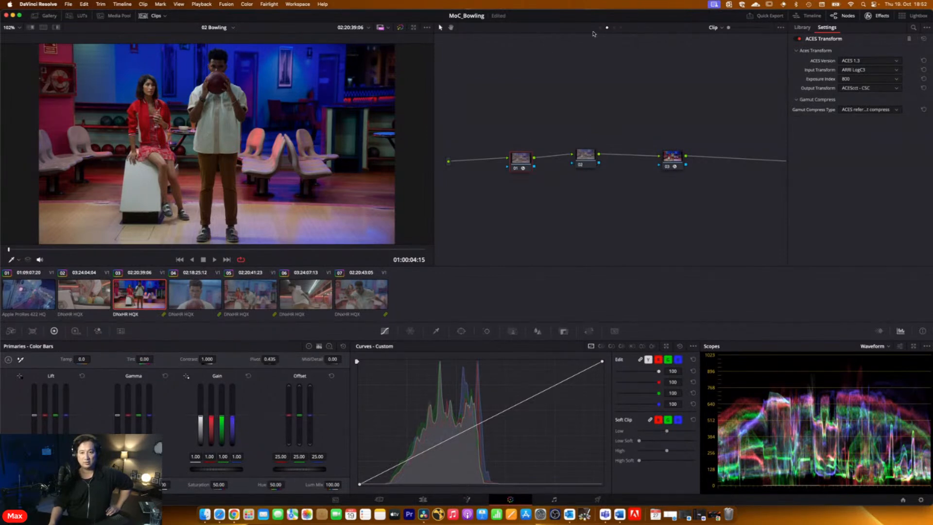
click(670, 156)
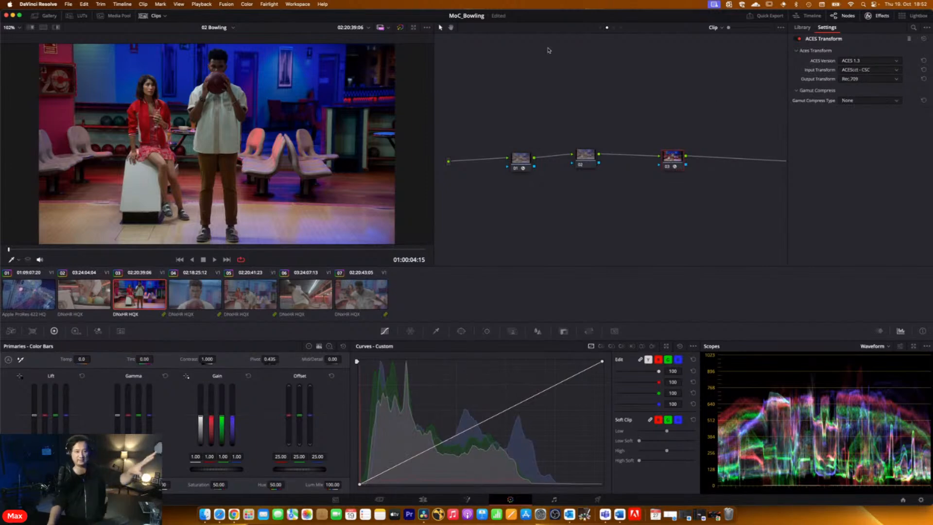
right_click(540, 104)
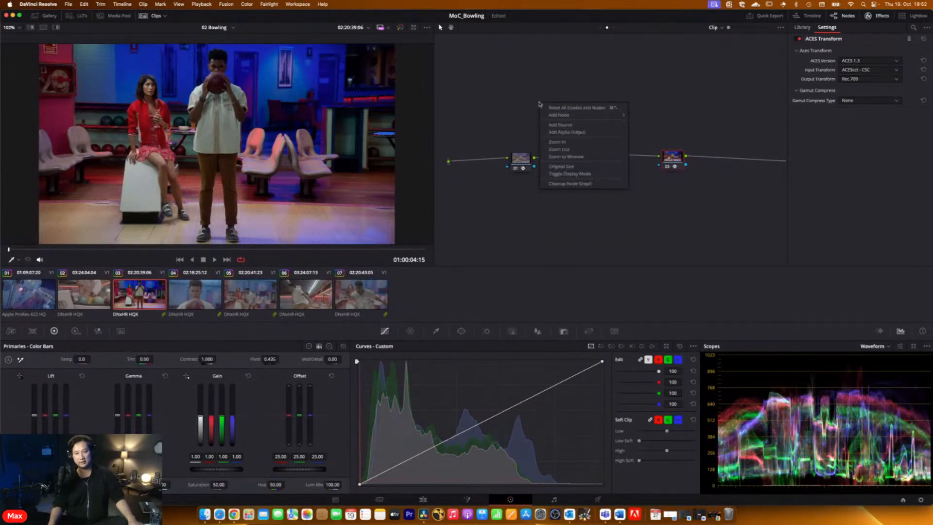
click(566, 107)
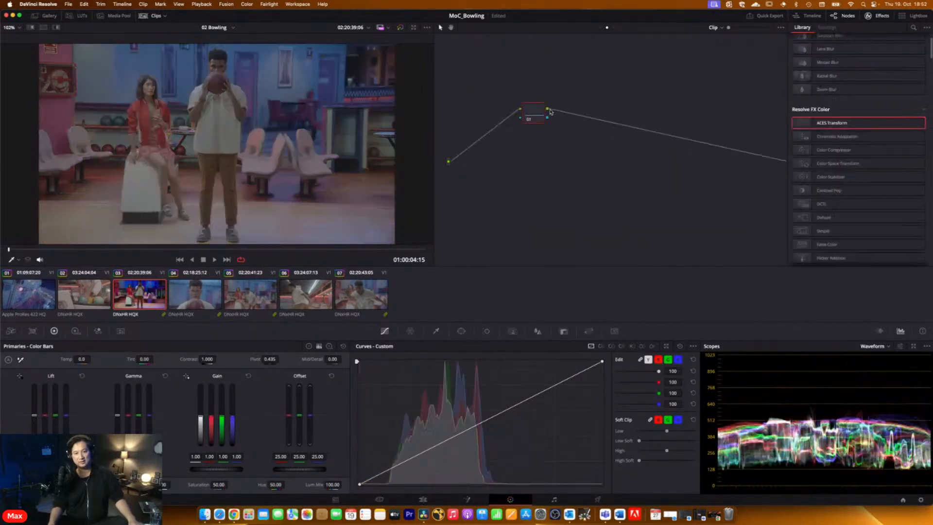
Enable the ACES OUT node at timeline level and the ACES IN nodes at Group Pre-Clip level for clips 03, 02 and 01
click(600, 28)
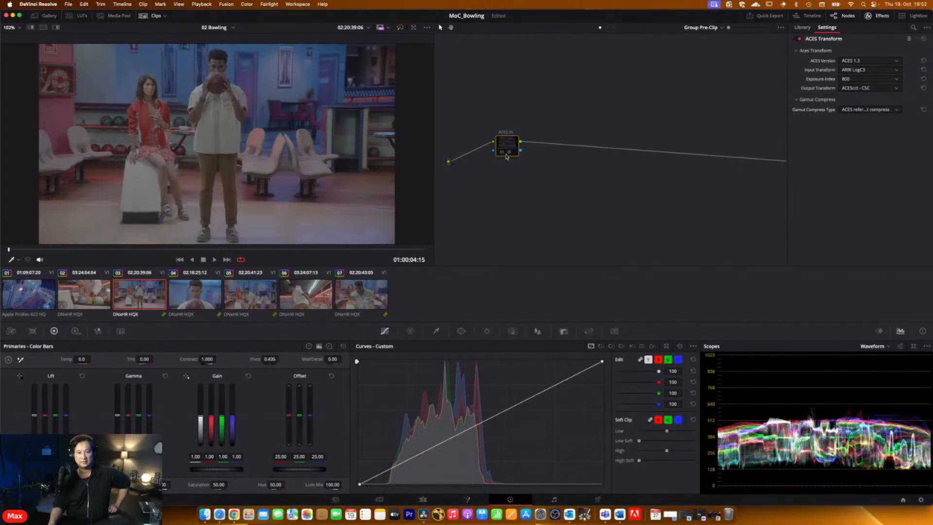
click(621, 27)
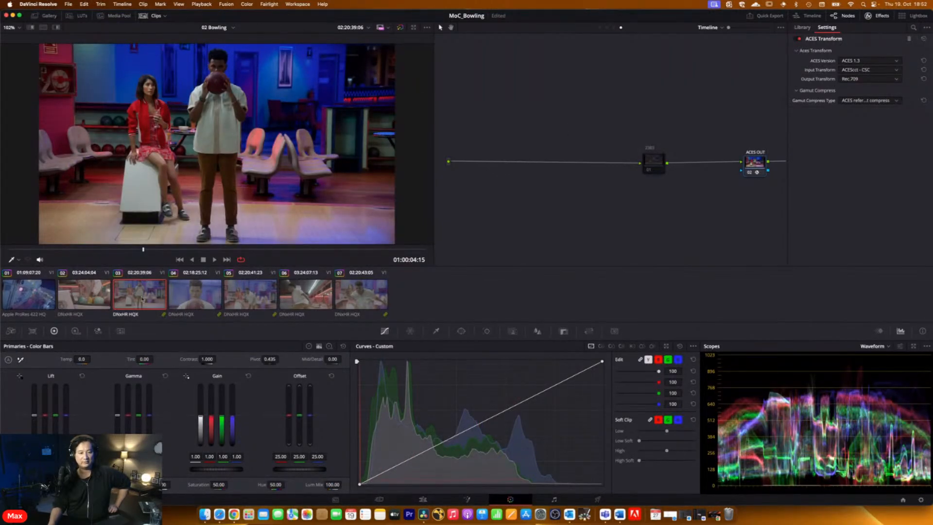
click(83, 299)
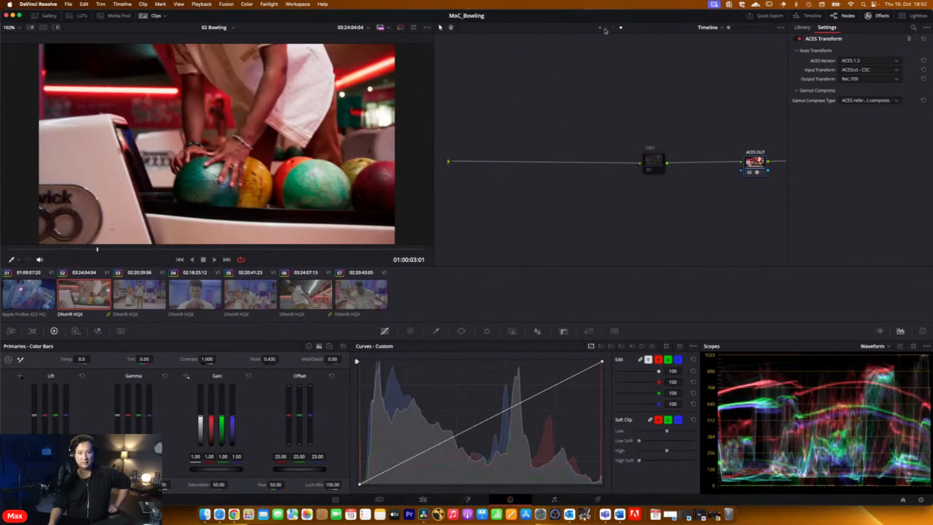
click(600, 28)
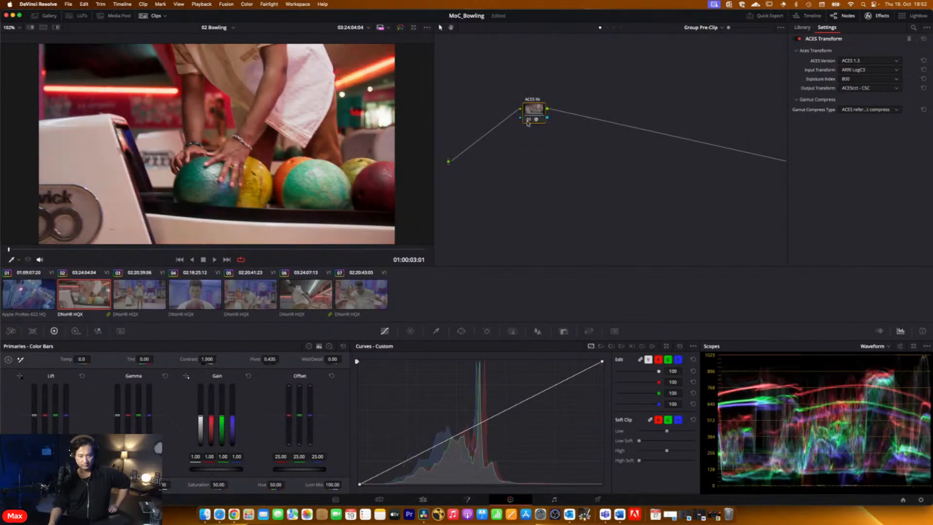
click(51, 300)
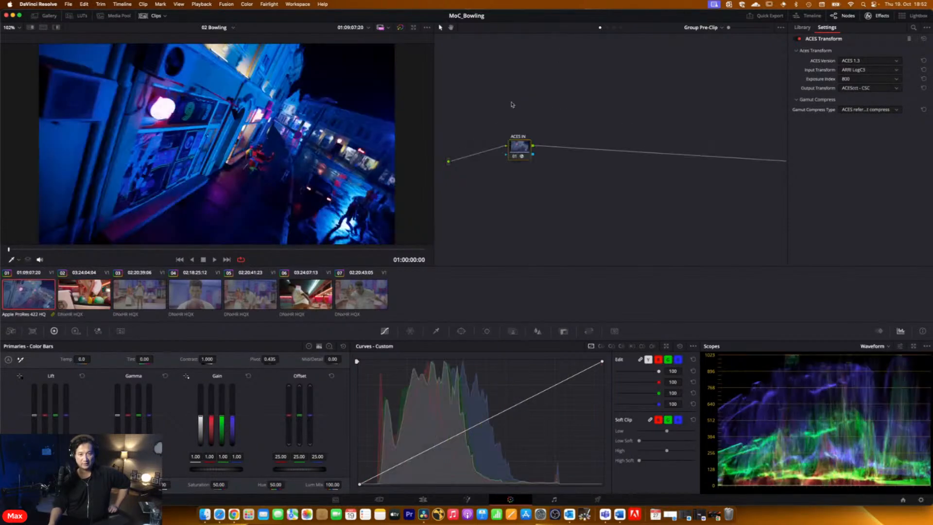
Return to the timeline-level node graph and update all clip thumbnails
click(621, 28)
right_click(34, 294)
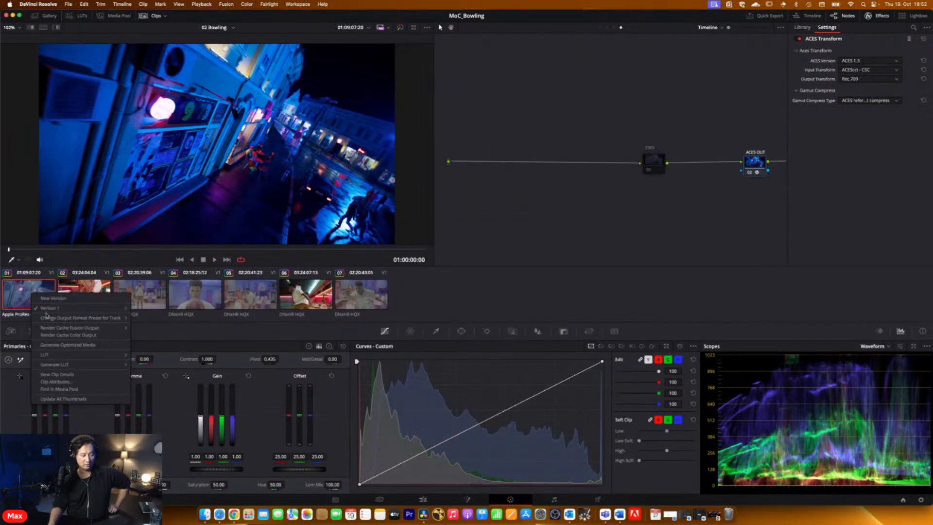
click(59, 396)
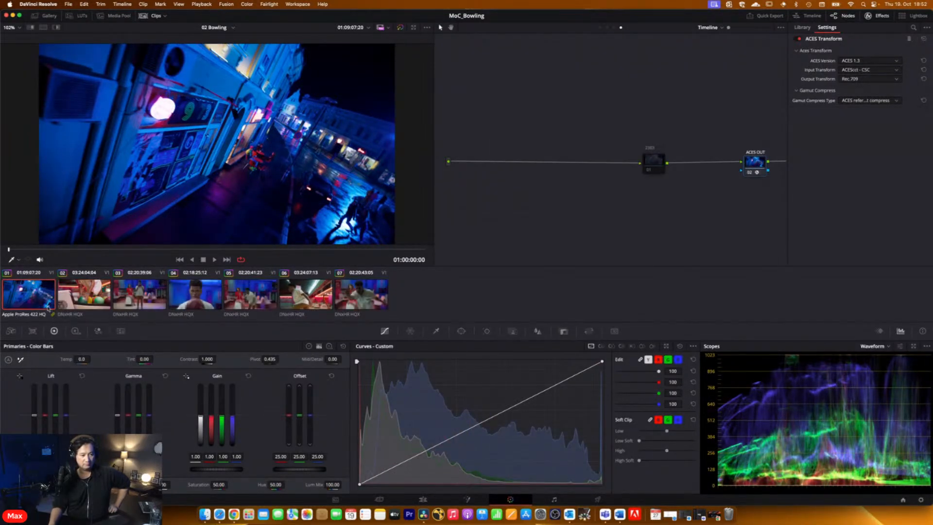
Review clips 02 through 07 and back to clip 01 to compare their images with the ACES transforms applied
click(73, 297)
click(140, 296)
click(194, 297)
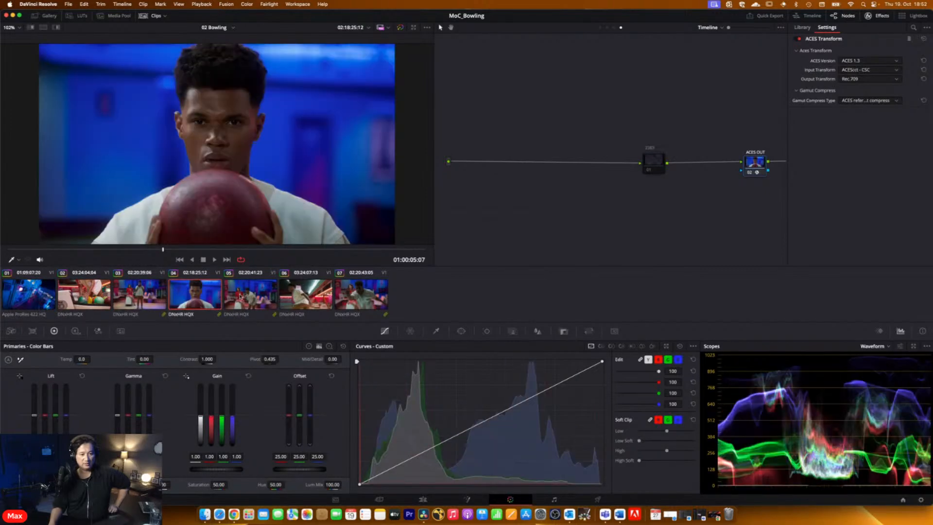
click(250, 297)
click(307, 297)
click(361, 297)
click(306, 296)
click(250, 297)
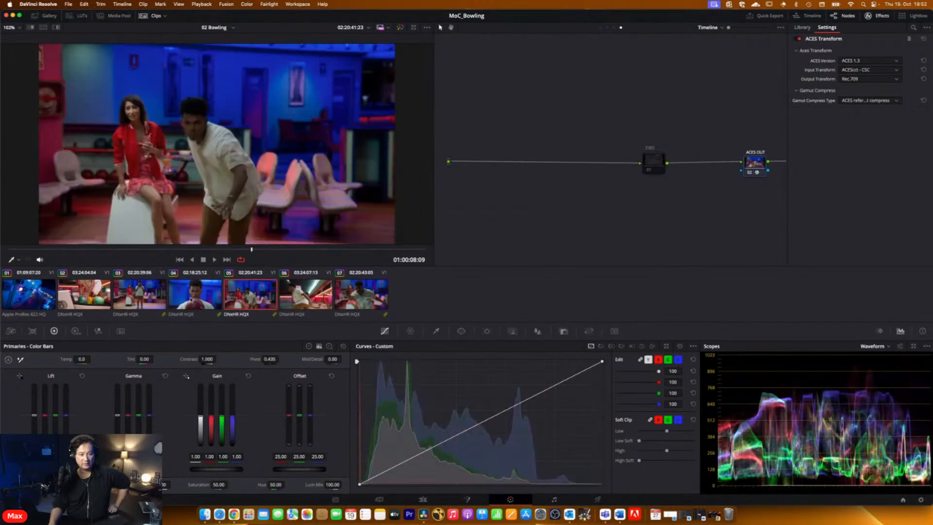
click(195, 297)
click(141, 296)
click(84, 296)
click(30, 296)
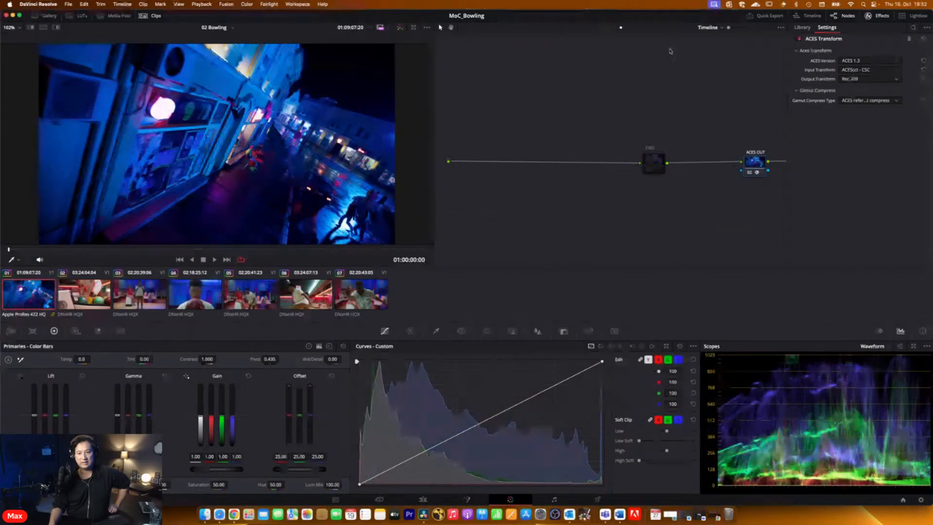
Line up node 01 with the source input in the clip-level node graphs of clips 01 and 03
click(607, 28)
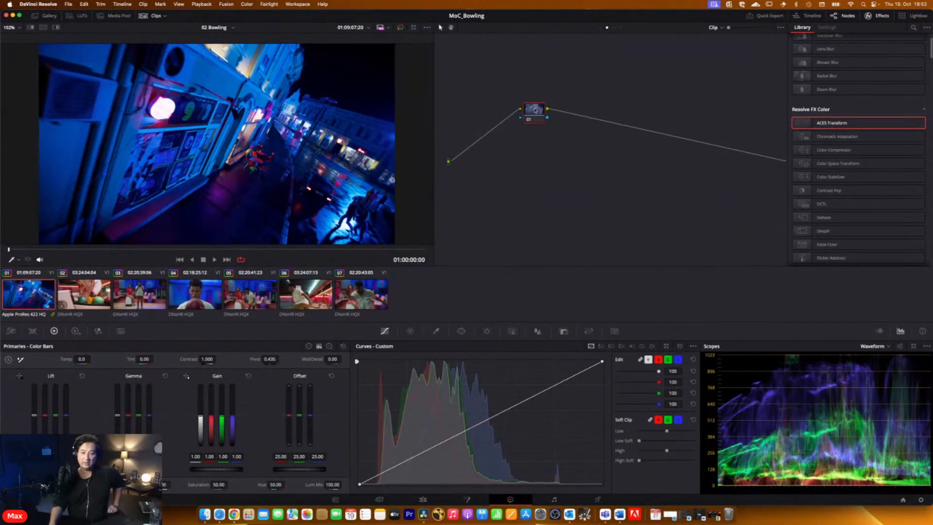
drag(535, 110, 491, 163)
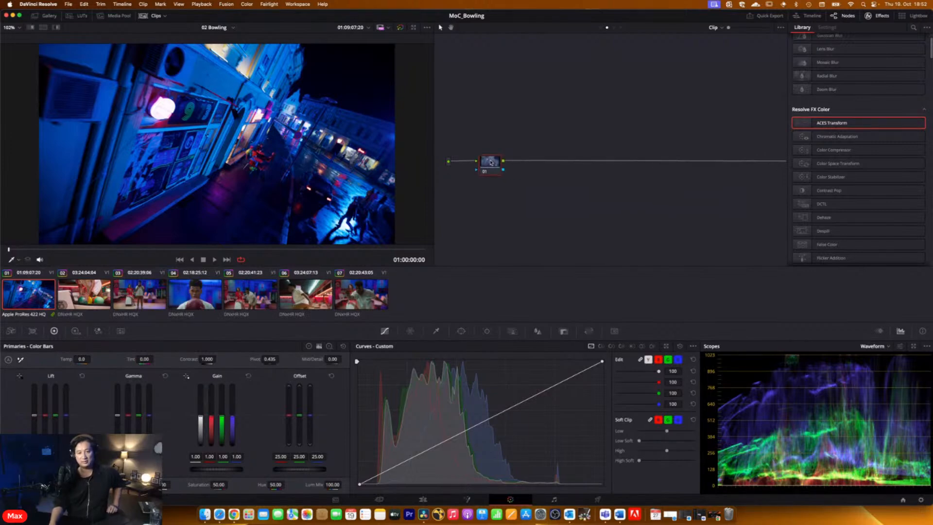
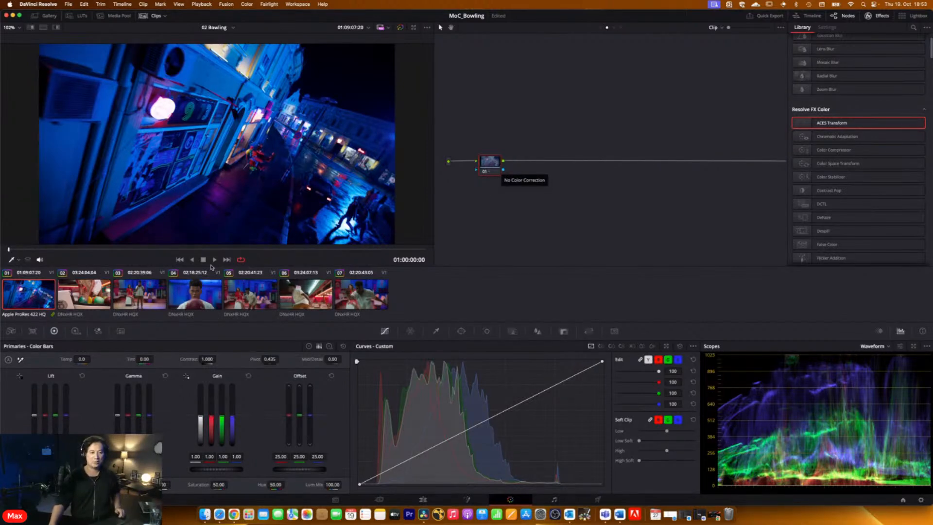
click(148, 299)
drag(534, 117, 515, 167)
With the effects library hidden, label clip 03's first node NR and add a second serial node labelled BAL
click(877, 16)
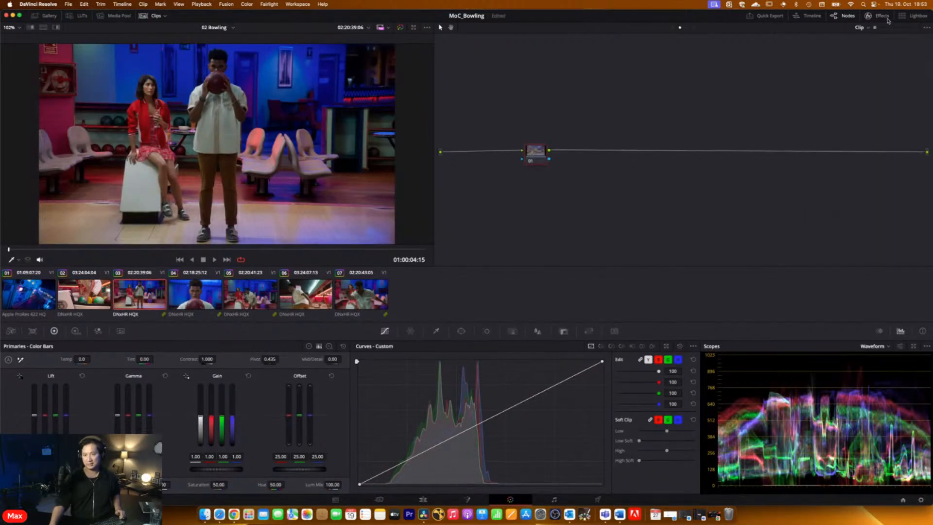
drag(533, 151, 515, 158)
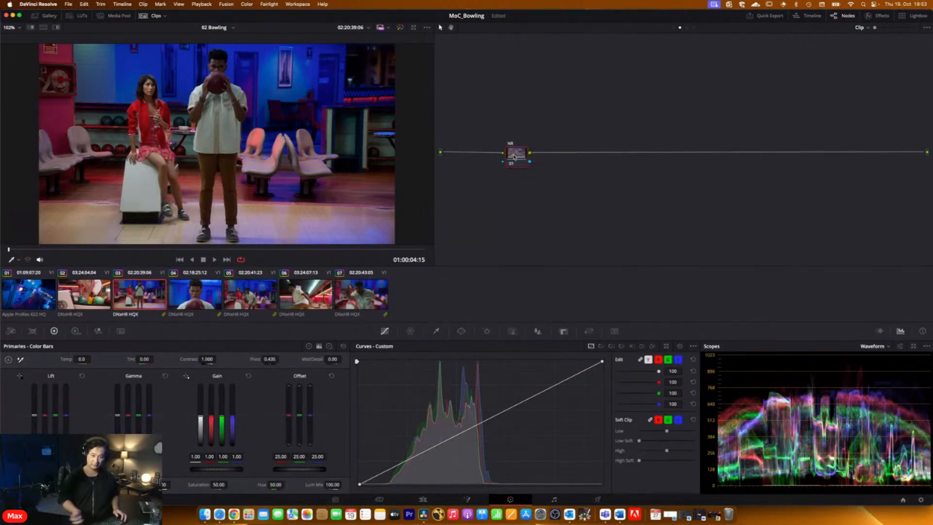
key(alt+s)
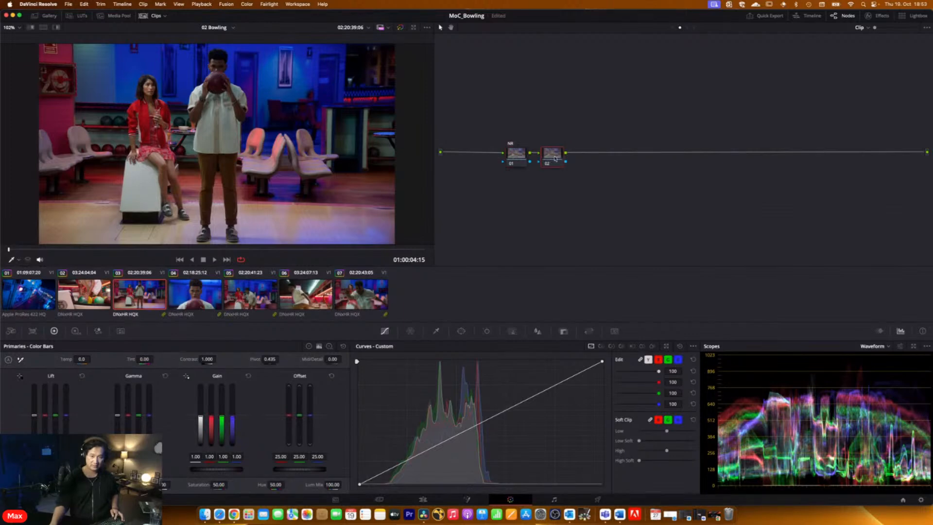
drag(551, 158, 565, 157)
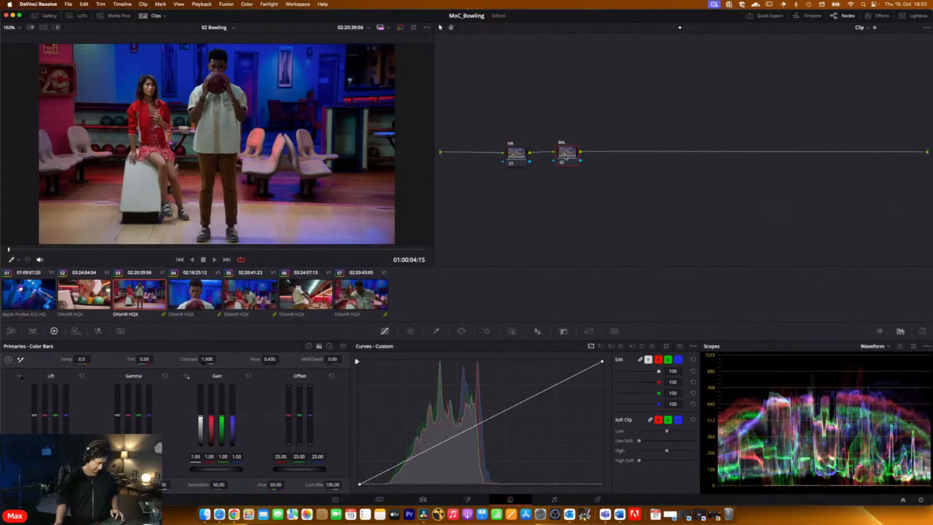
Add three more serial nodes after BAL, labelled CON, EXP and SAT
key(alt+s)
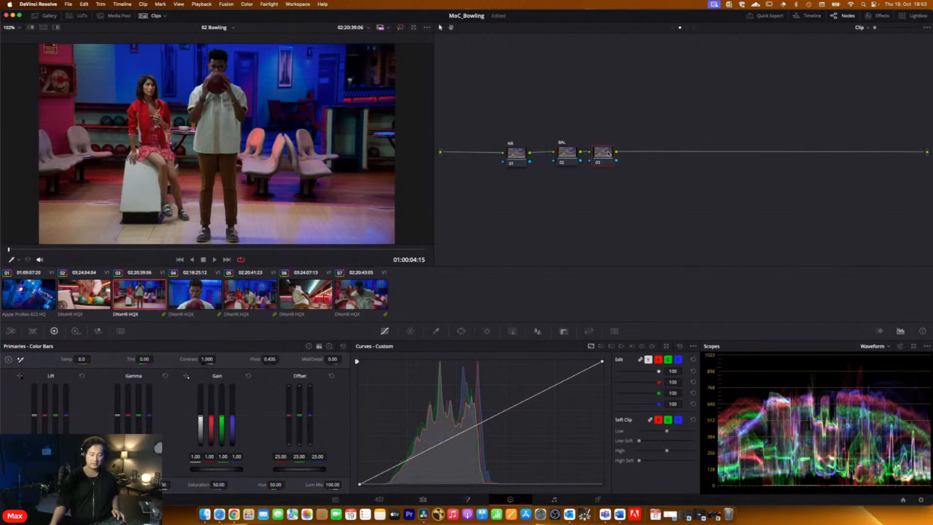
key(F2)
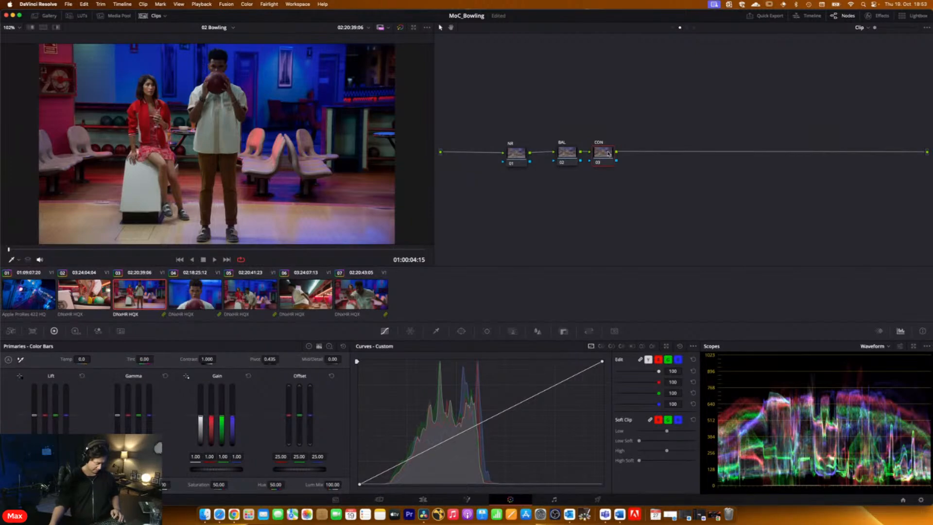
key(alt+s)
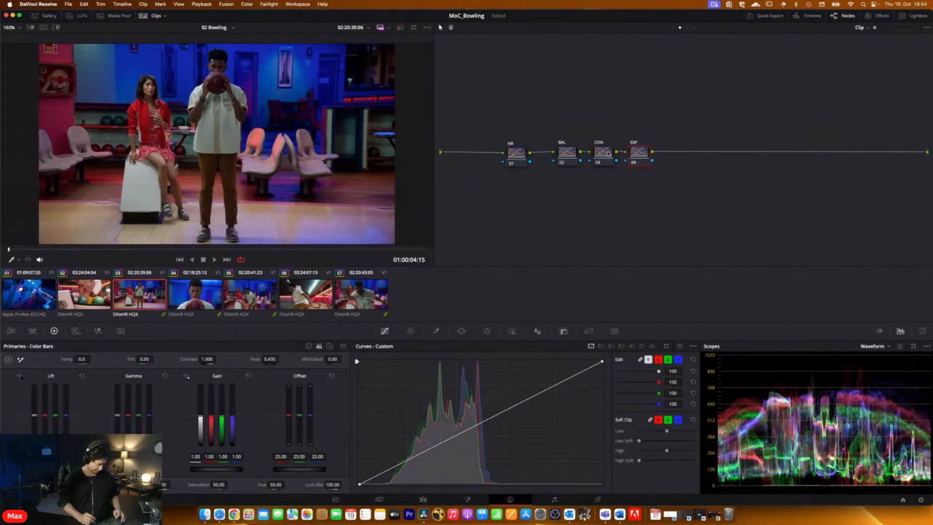
key(alt+s)
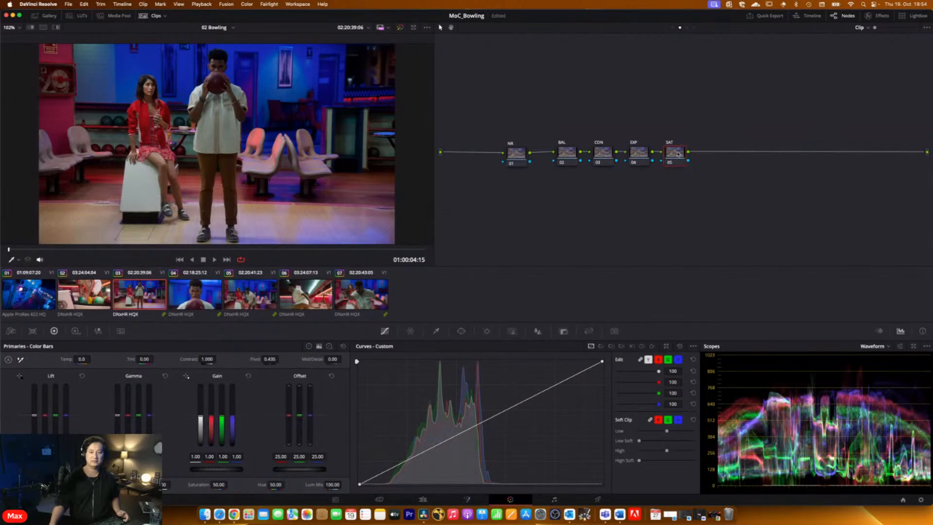
right_click(709, 164)
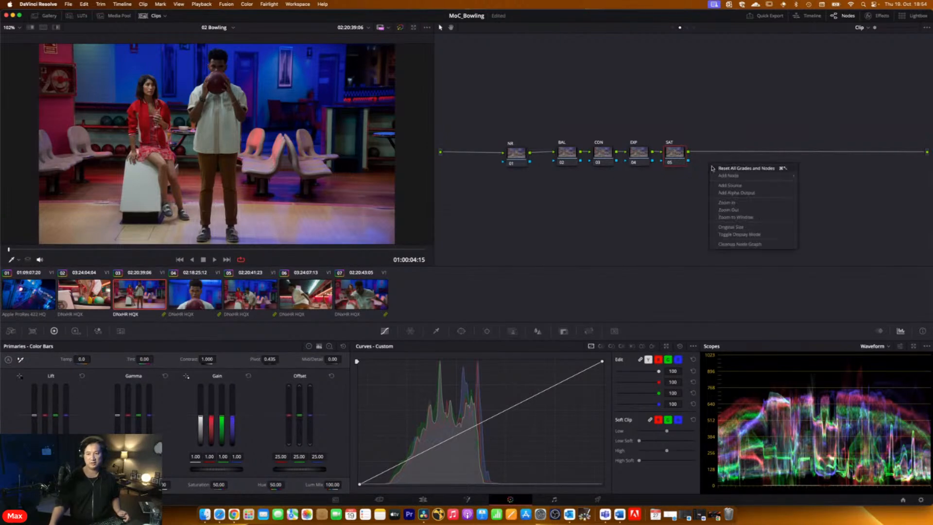
click(679, 198)
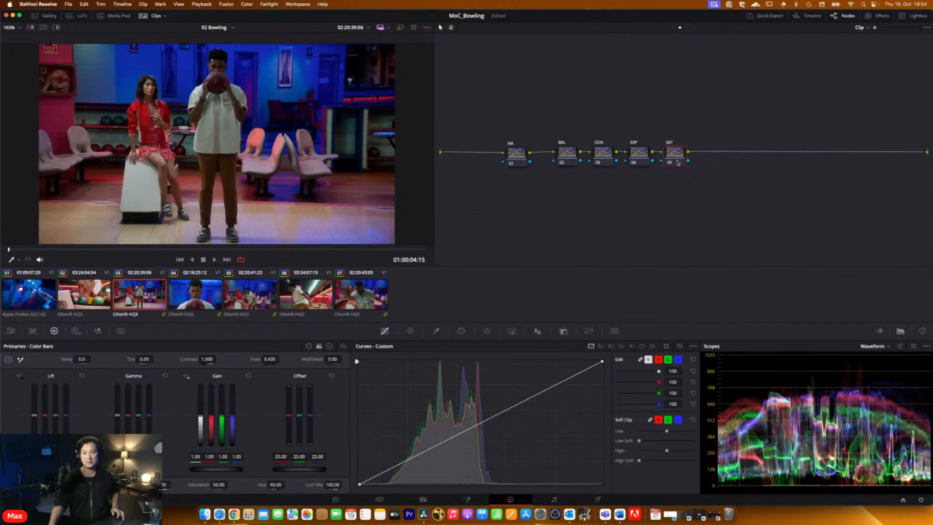
right_click(692, 184)
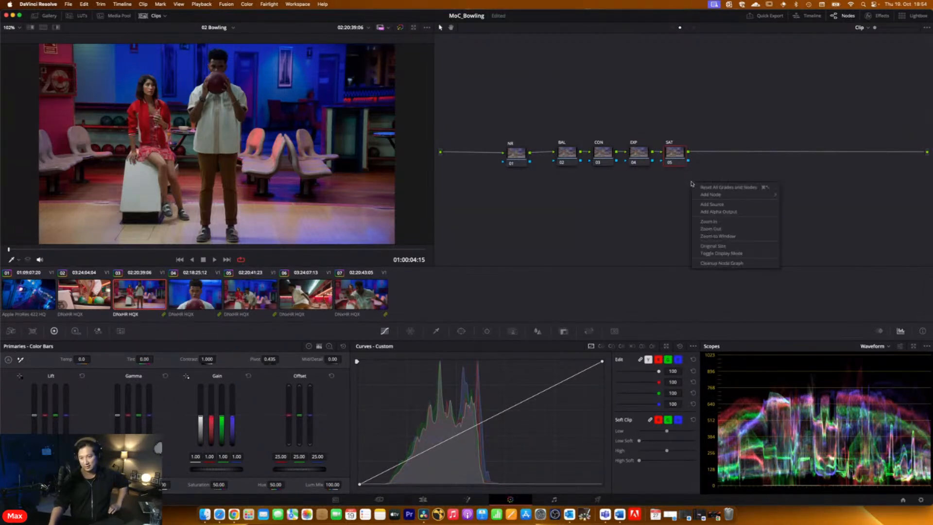
mouse_move(706, 197)
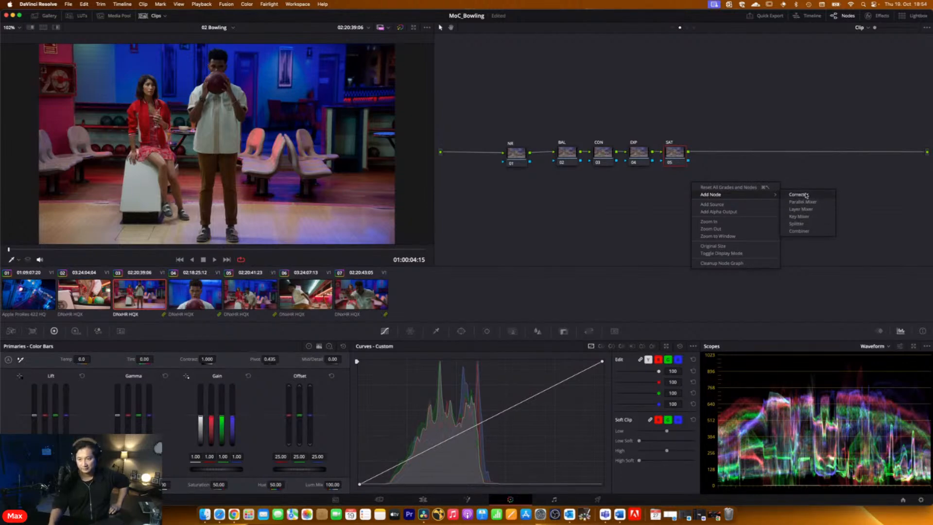
click(806, 196)
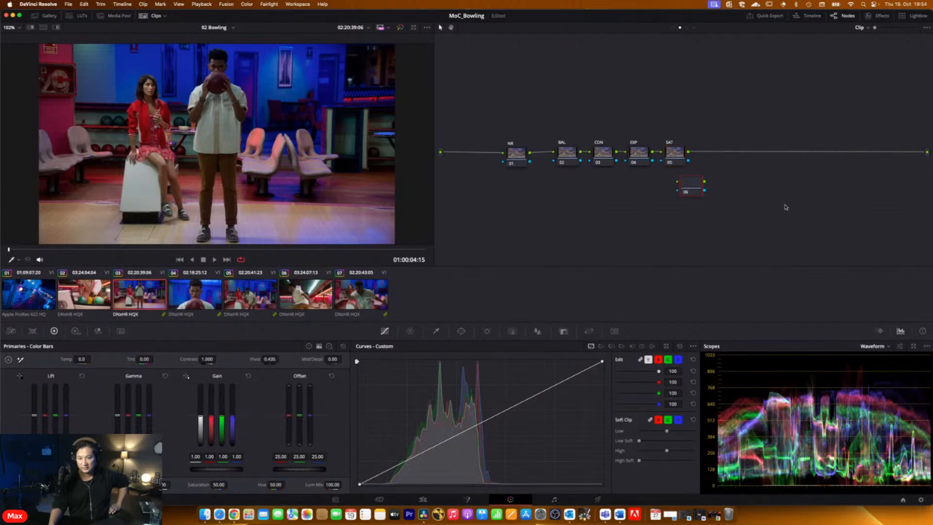
drag(686, 189, 739, 191)
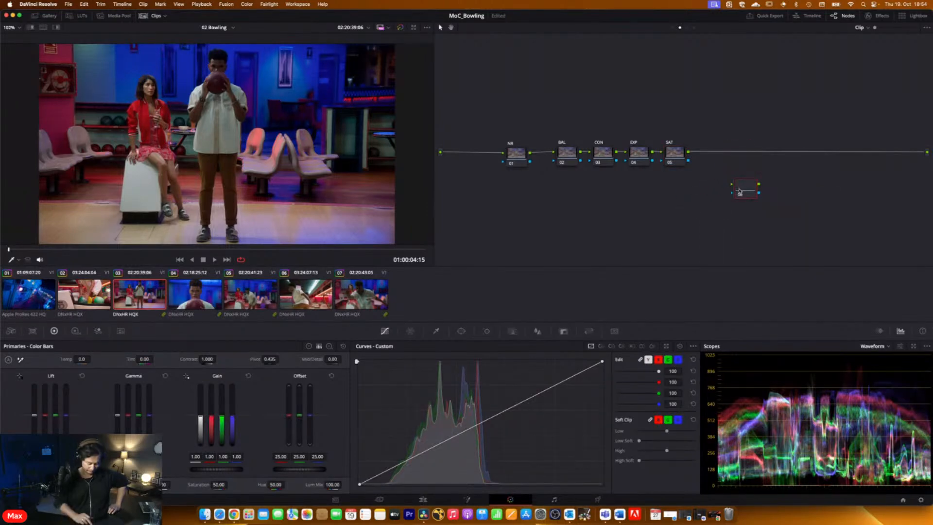
key(Delete)
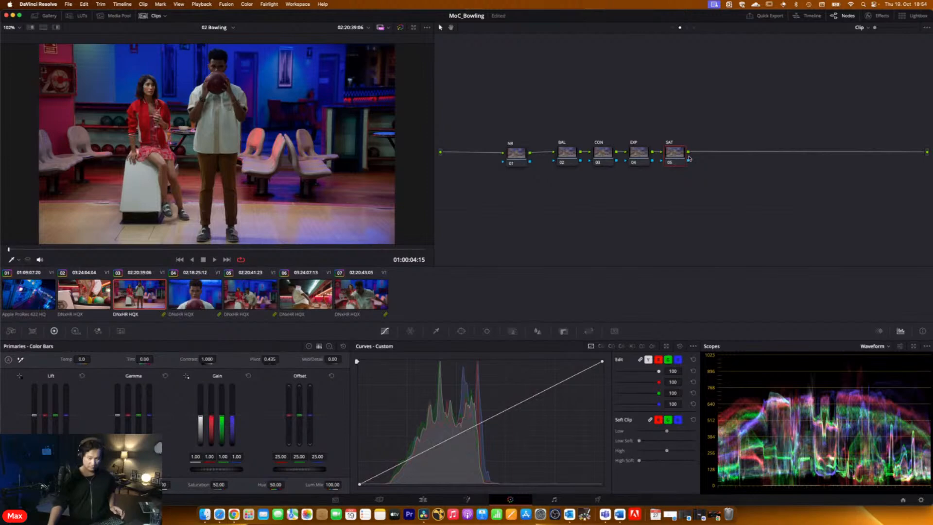
Move the SAT node toward the output to leave a gap after EXP, and undo the serial node added behind it
drag(682, 158, 759, 159)
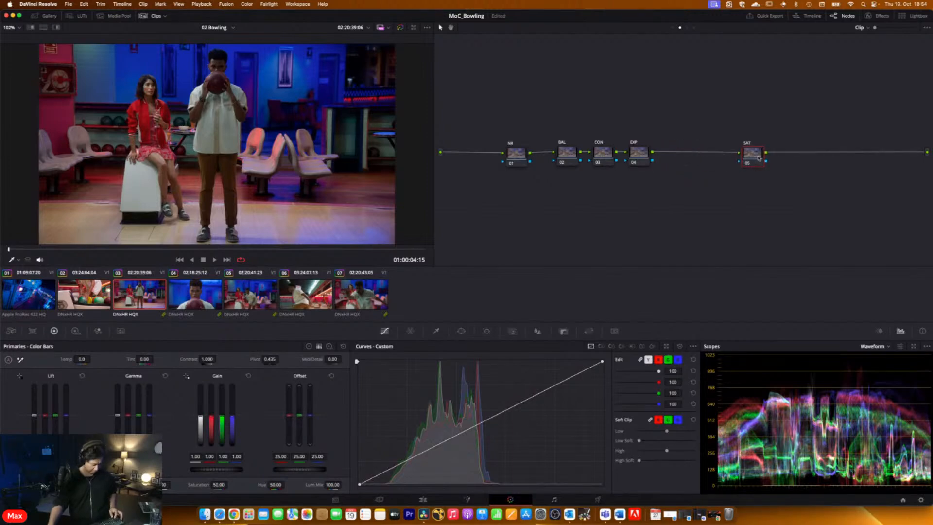
key(alt+s)
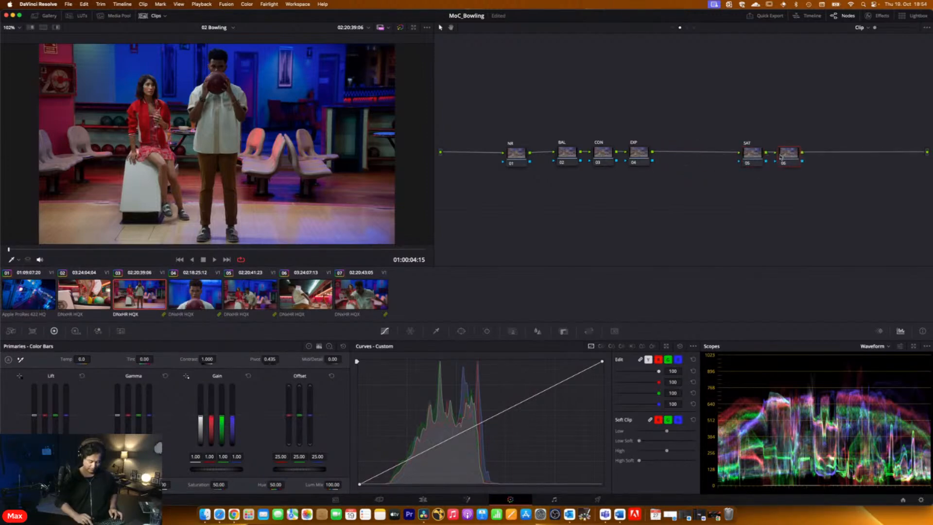
key(super+z)
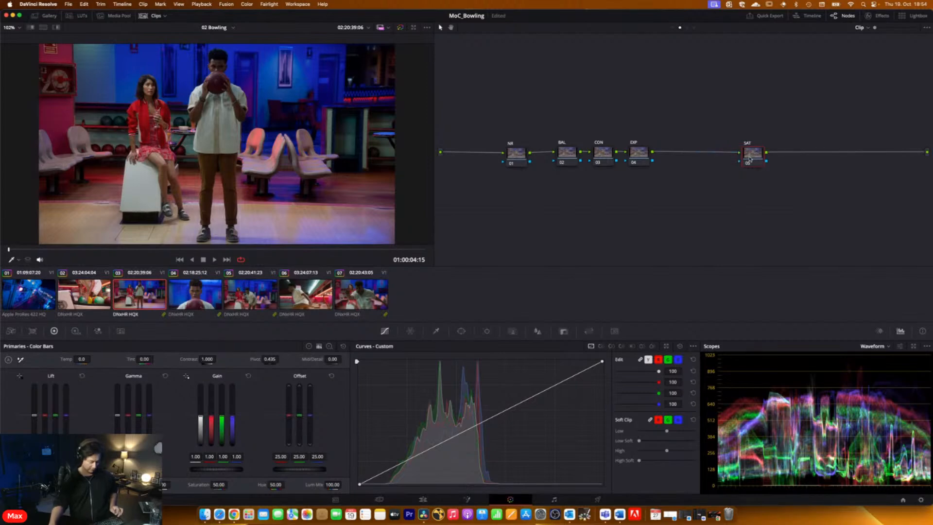
Move the SAT node back beside EXP and undo the test serial nodes inserted before it
key(shift+s)
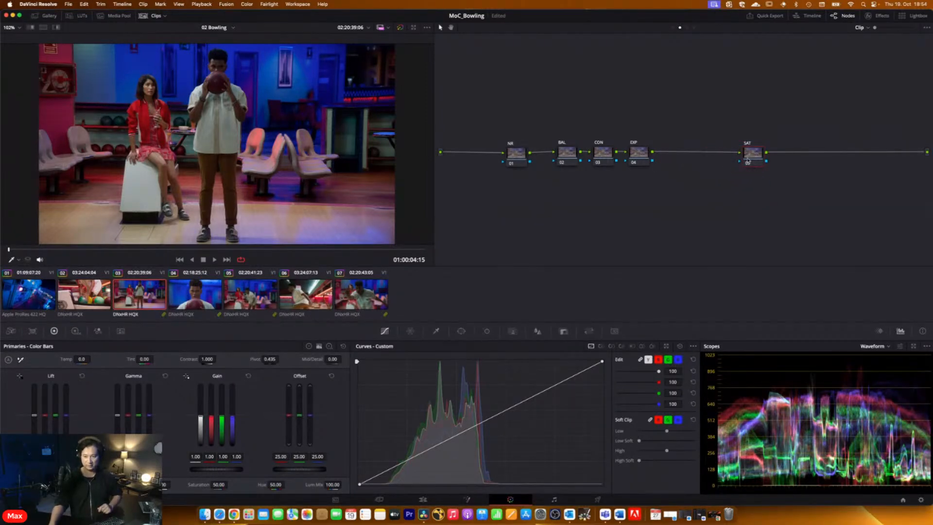
key(super+z)
drag(705, 157, 683, 156)
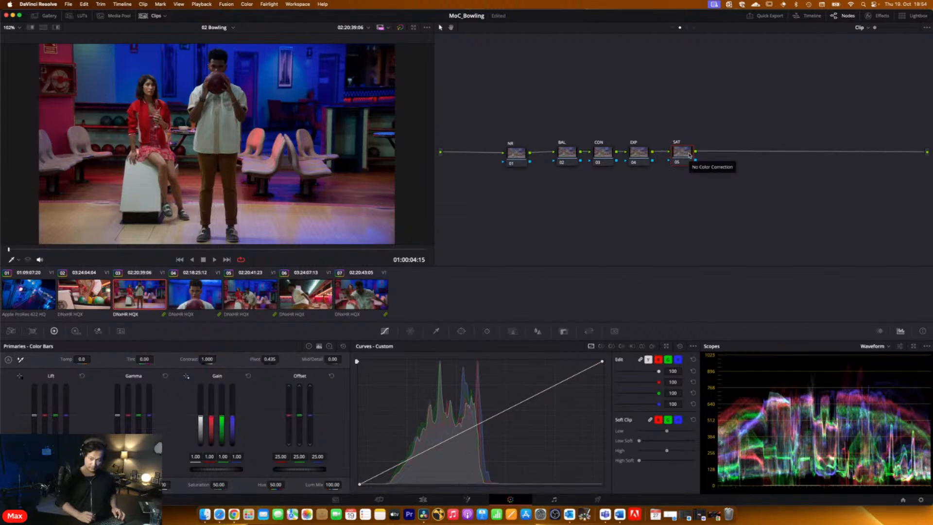
key(shift+s)
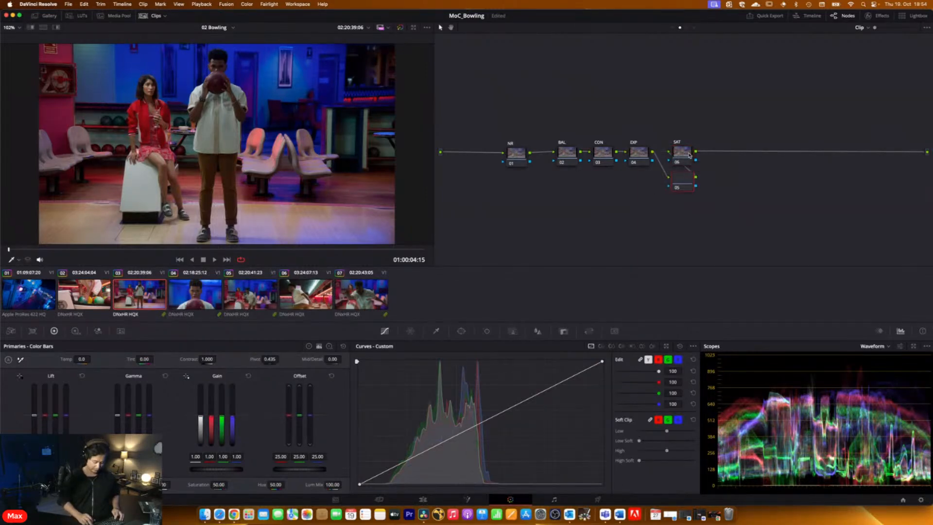
key(super+z)
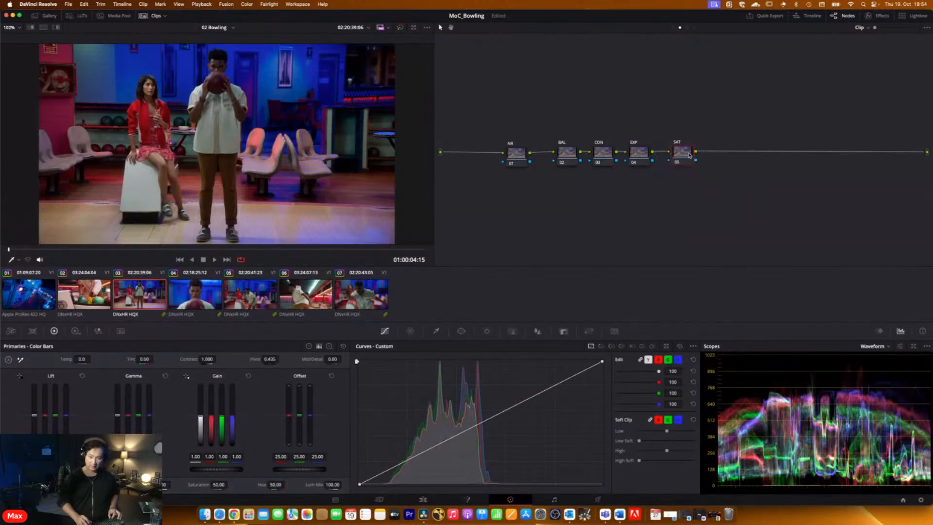
Add a serial node after SAT with two parallel nodes, and arrange the three in a column centred on the node line before the mixer
key(alt+s)
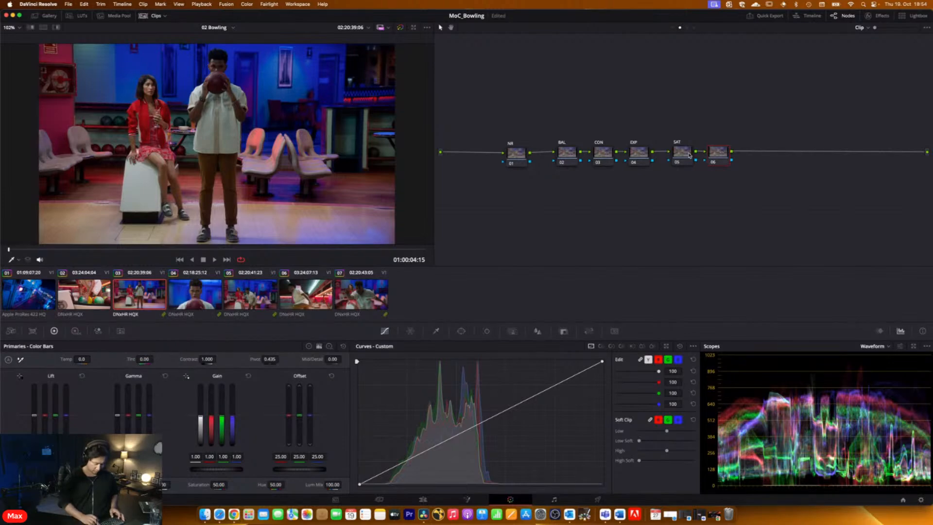
key(alt+p)
key(alt+p)
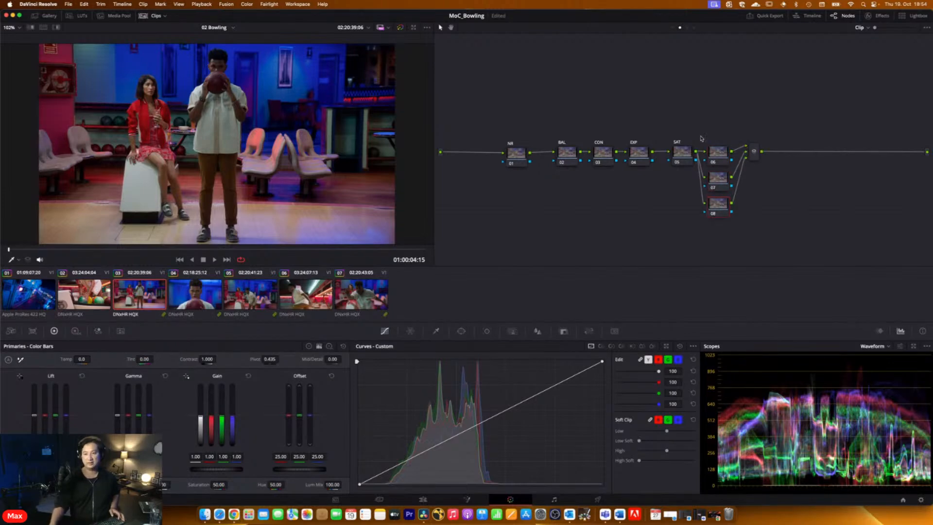
drag(701, 137, 734, 188)
drag(754, 152, 766, 151)
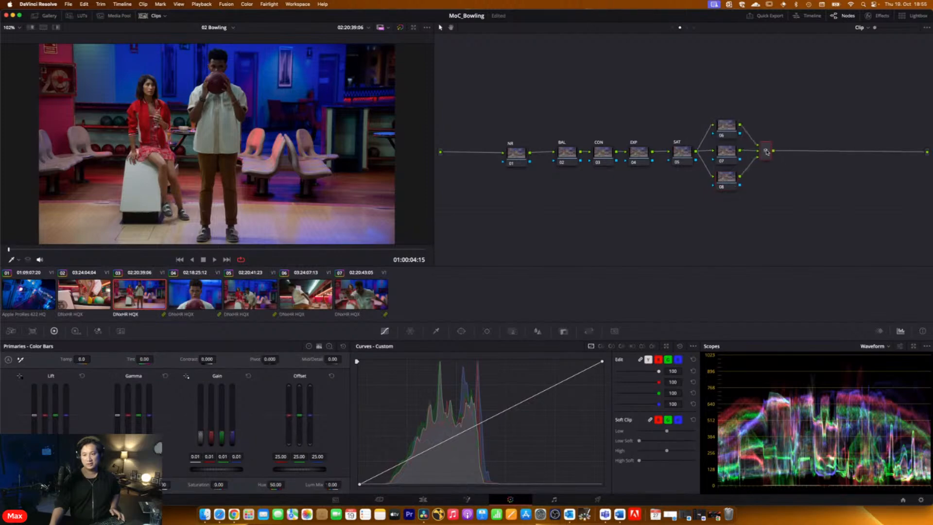
Label the three parallel nodes WIN 01, WIN 02 and WIN 03 from top to bottom
click(727, 125)
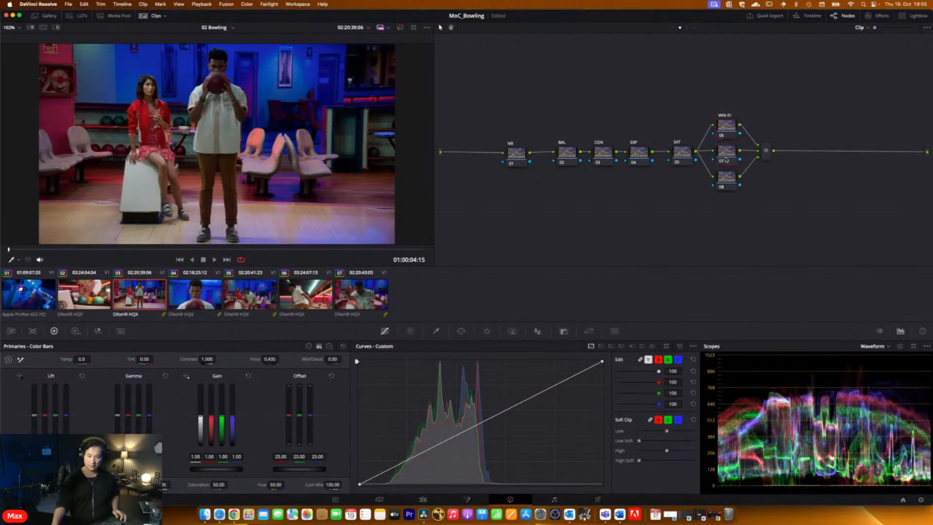
text(WIN 02)
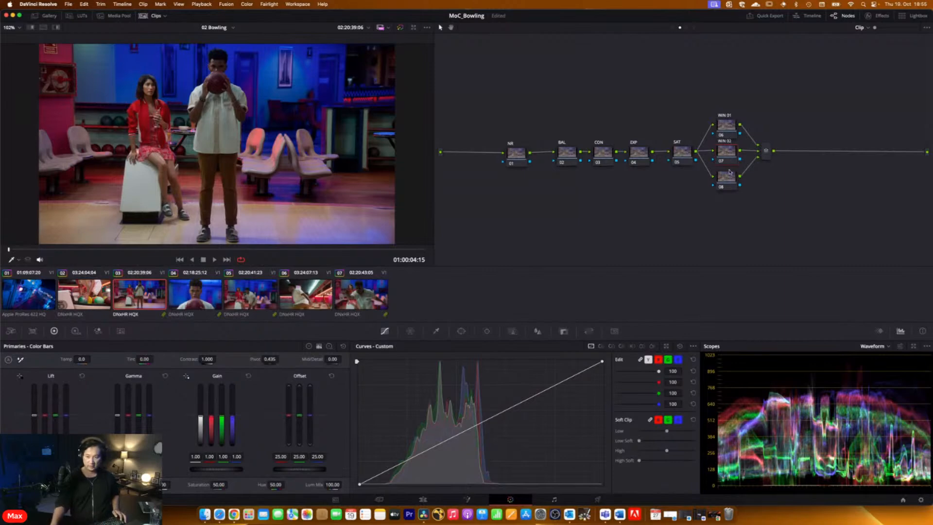
click(729, 175)
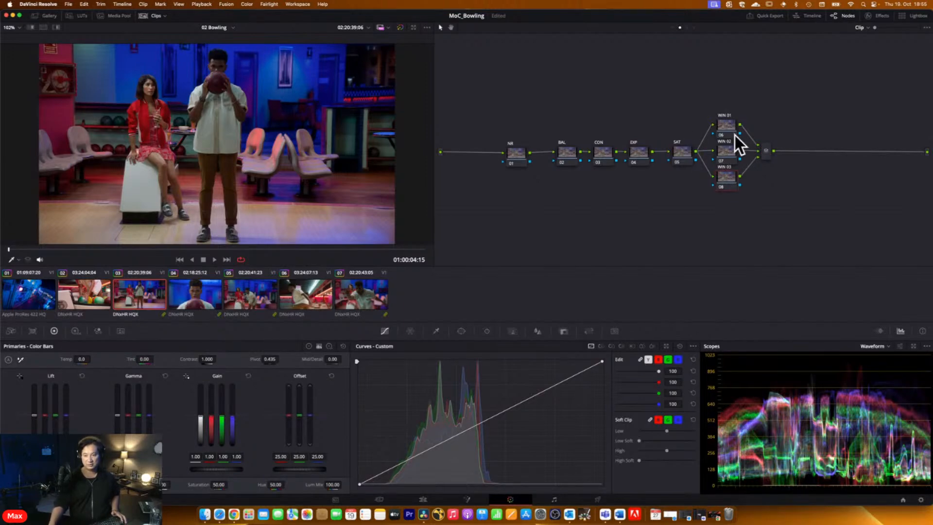
Add a serial node after the parallel mixer and label it TRIM
click(766, 152)
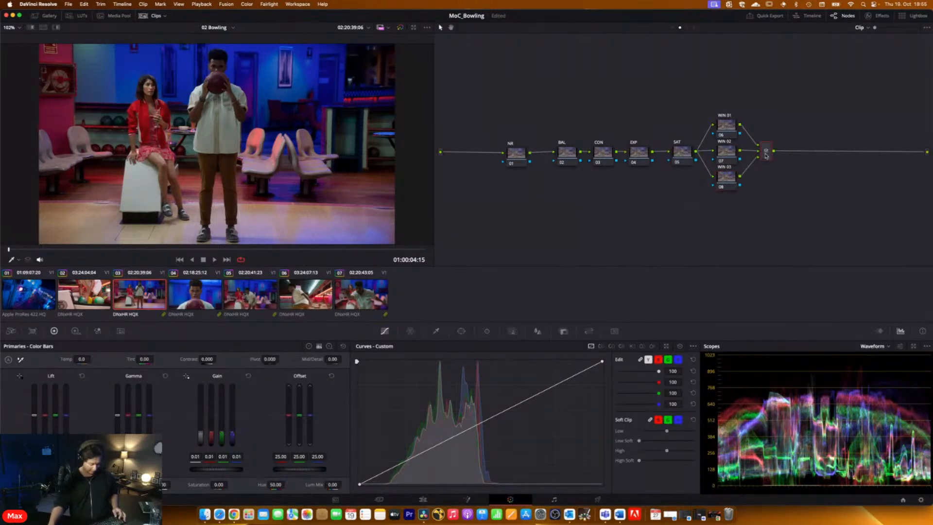
key(alt+s)
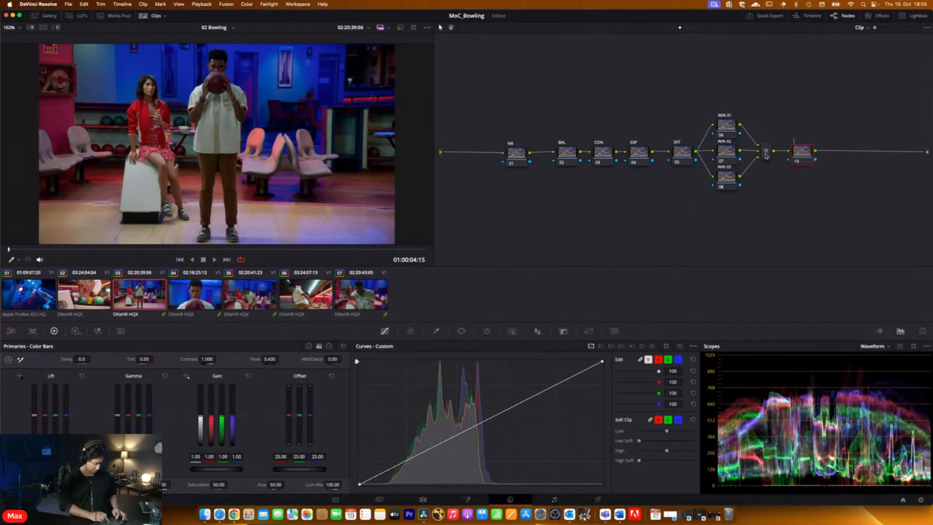
key(Return)
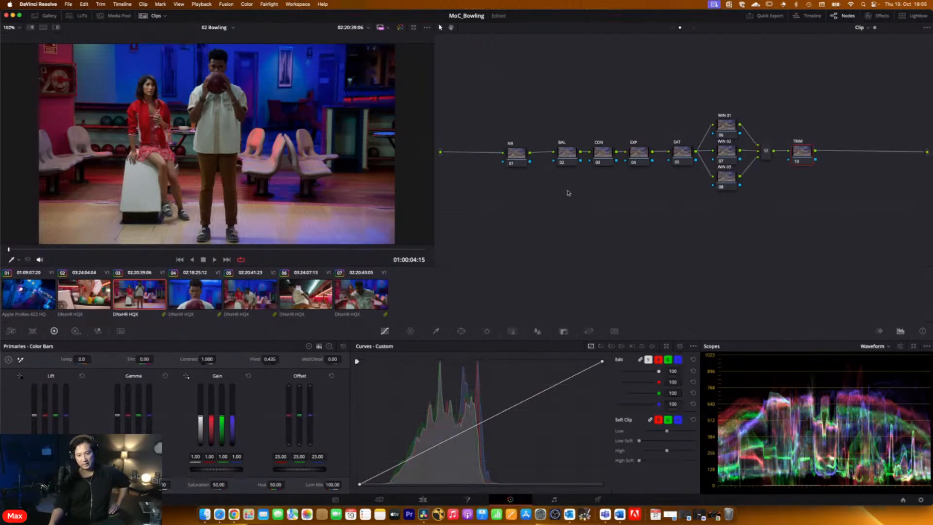
Try raising the SAT node's saturation to 72 and reset the saturation
click(640, 153)
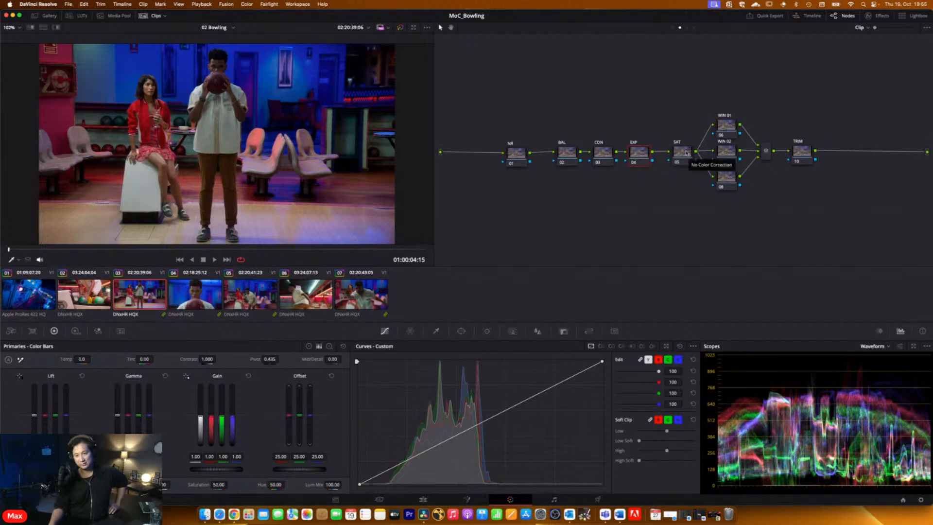
click(686, 154)
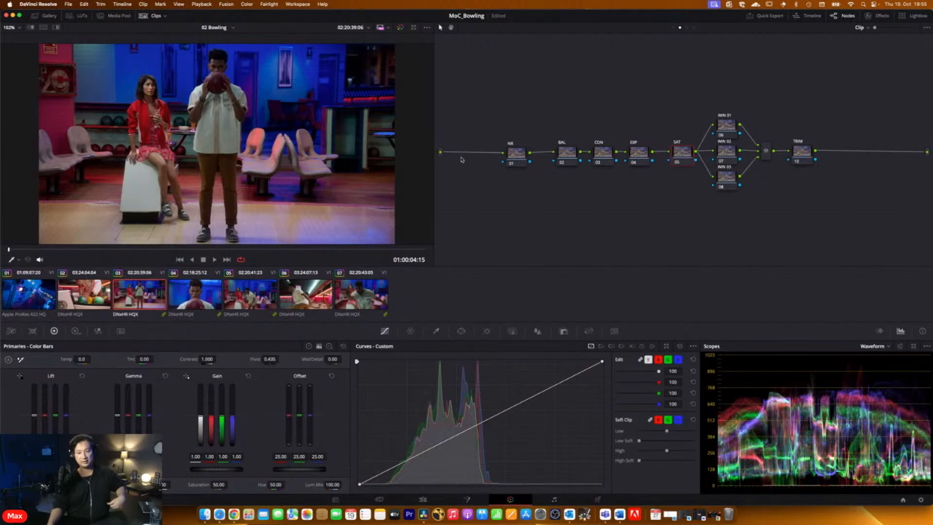
click(805, 157)
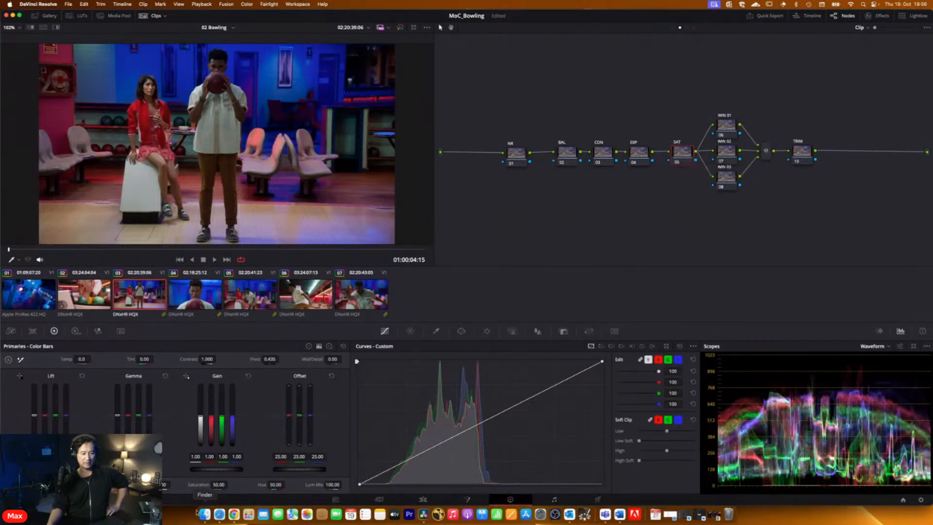
drag(219, 484, 232, 484)
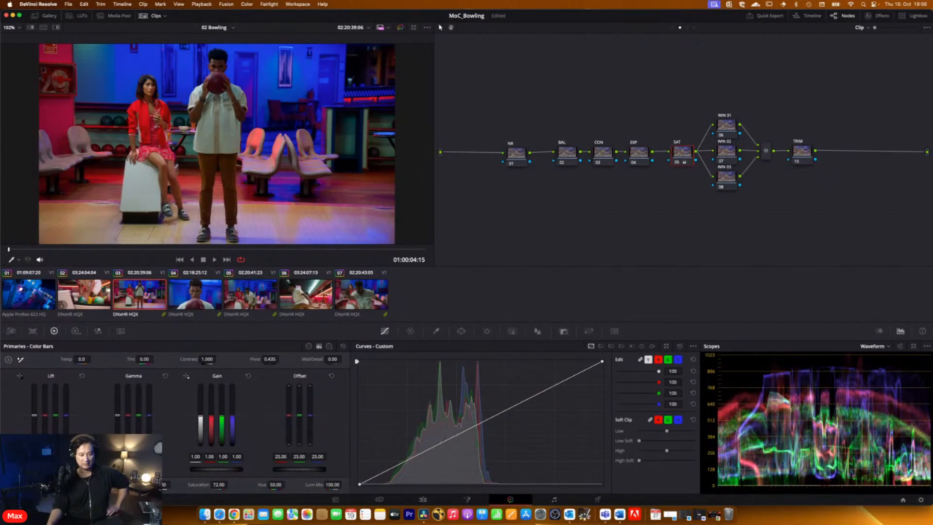
double_click(190, 485)
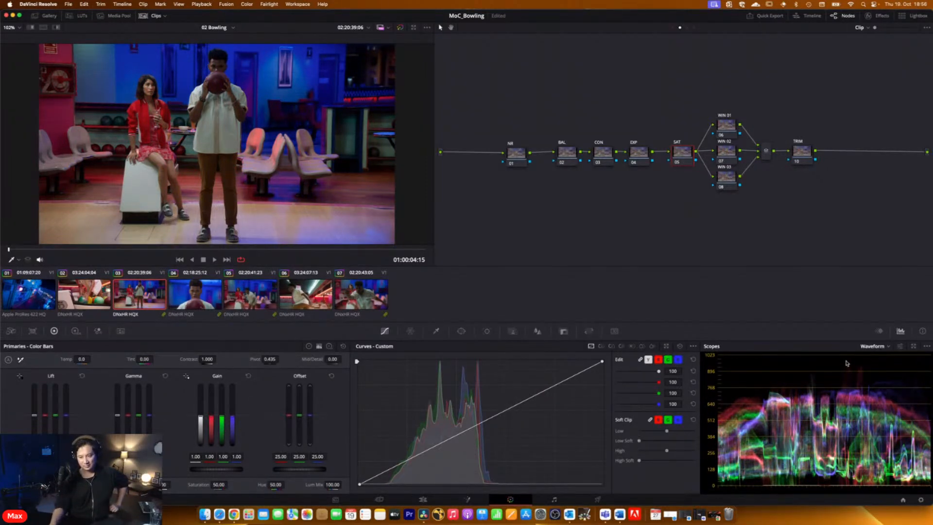
Switch the scope to Vectorscope, try a saturation of 74.40 on the SAT node, and undo it
click(886, 348)
click(890, 373)
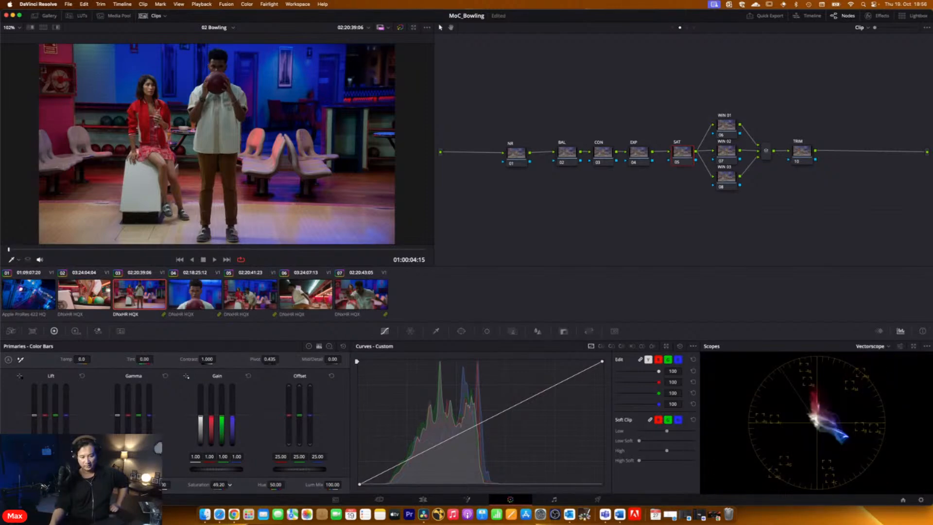
mouse_move(219, 485)
mouse_down()
mouse_move(199, 484)
mouse_move(230, 484)
mouse_move(200, 484)
mouse_move(230, 484)
mouse_move(199, 485)
mouse_move(222, 485)
mouse_up()
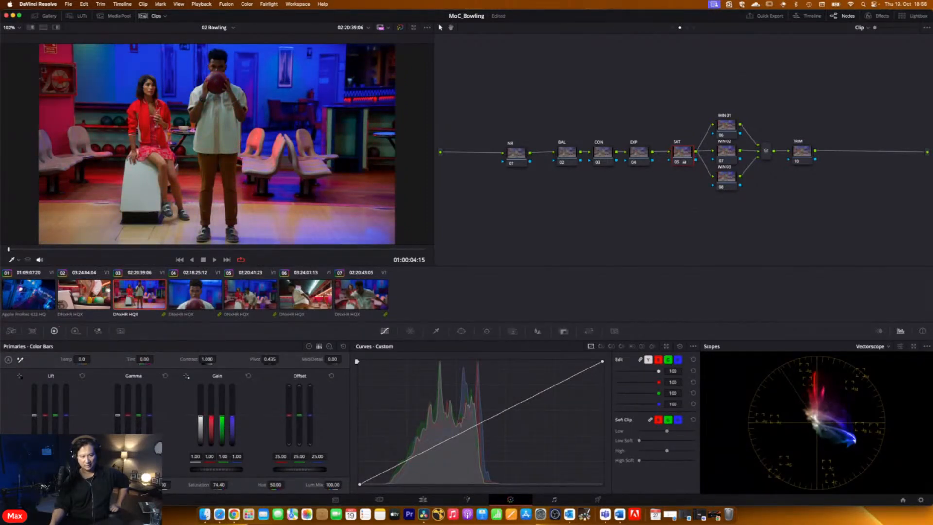
key(super+z)
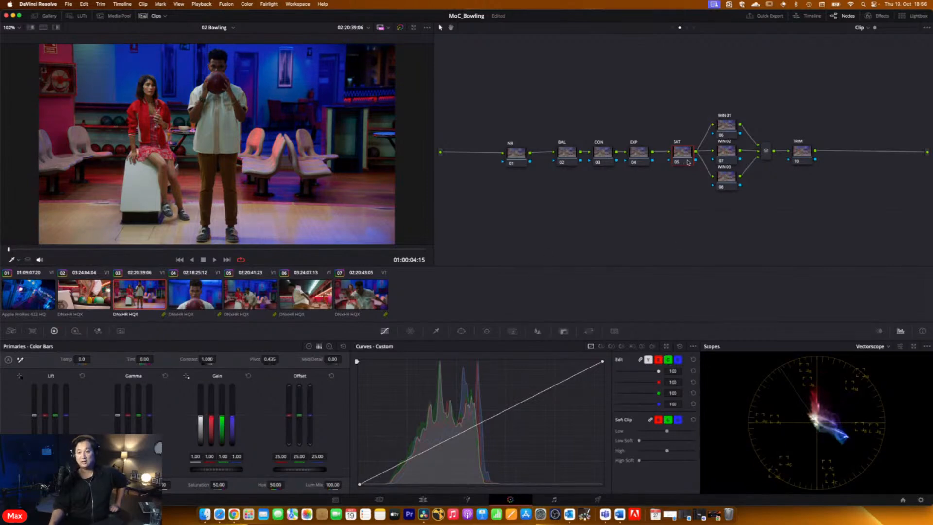
Set the SAT node's color space to HSV
right_click(685, 160)
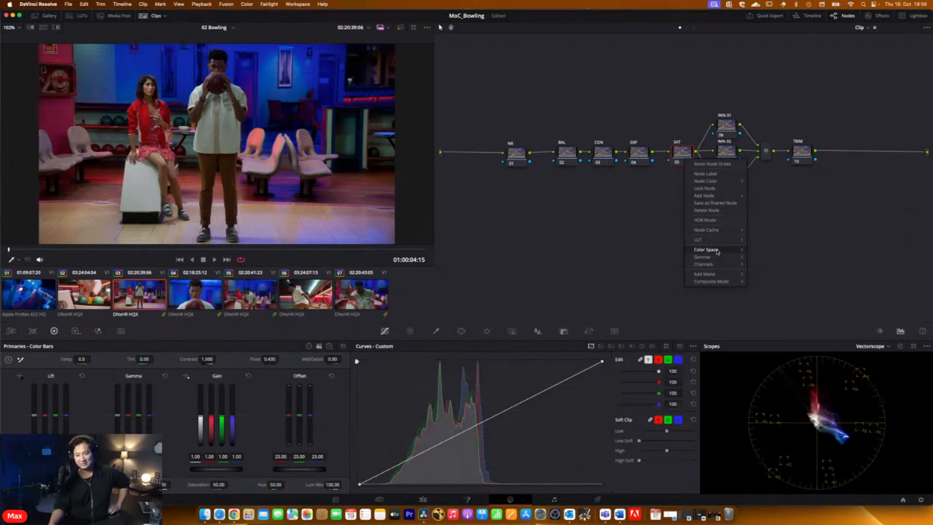
mouse_move(717, 251)
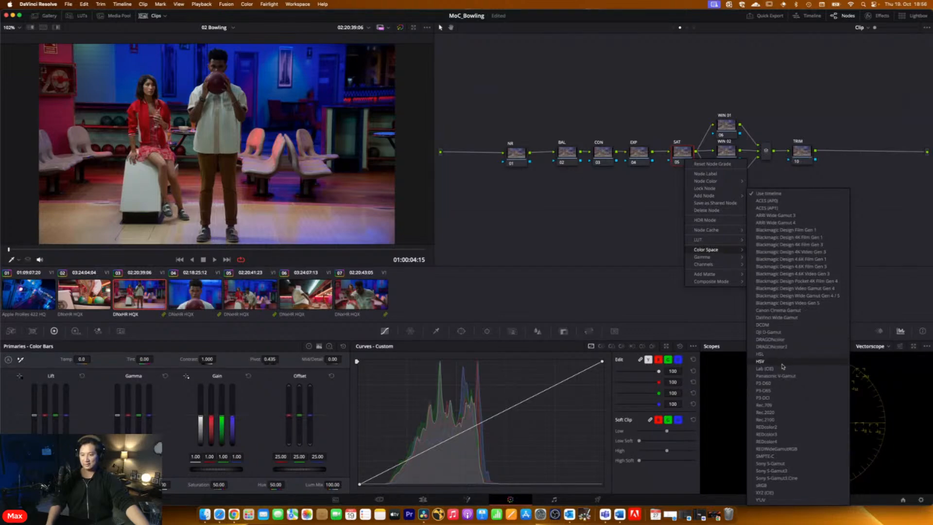
click(778, 366)
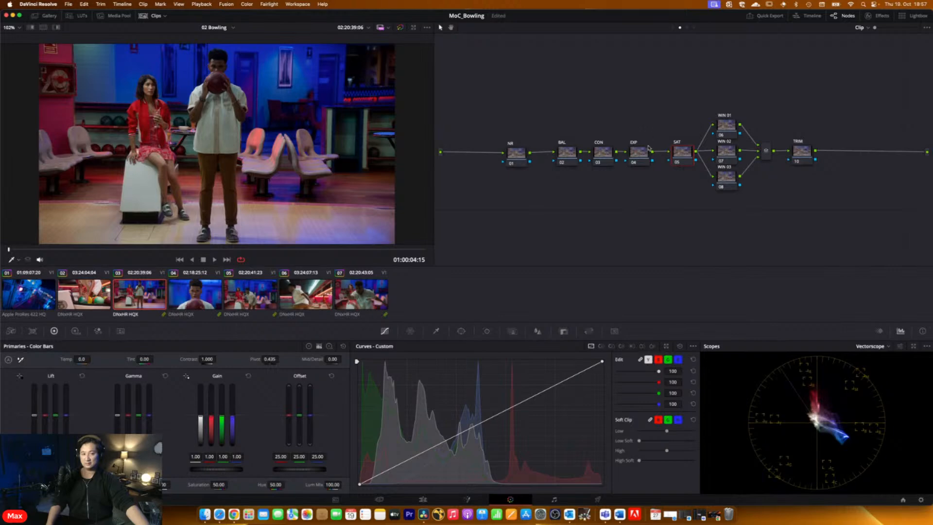
Disable Channel 1 and Channel 3 on the SAT node so that only Channel 2 stays enabled
right_click(680, 157)
mouse_move(701, 266)
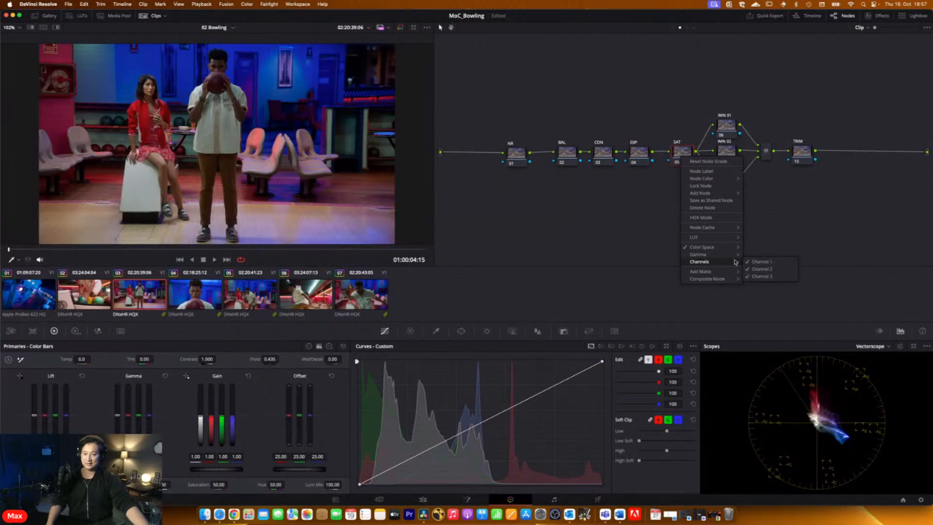
click(752, 263)
right_click(681, 155)
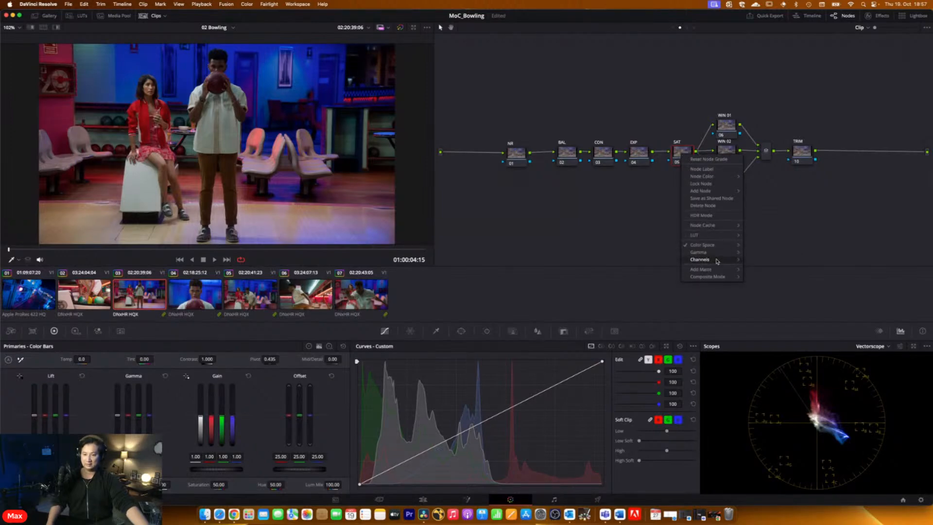
mouse_move(716, 262)
click(759, 274)
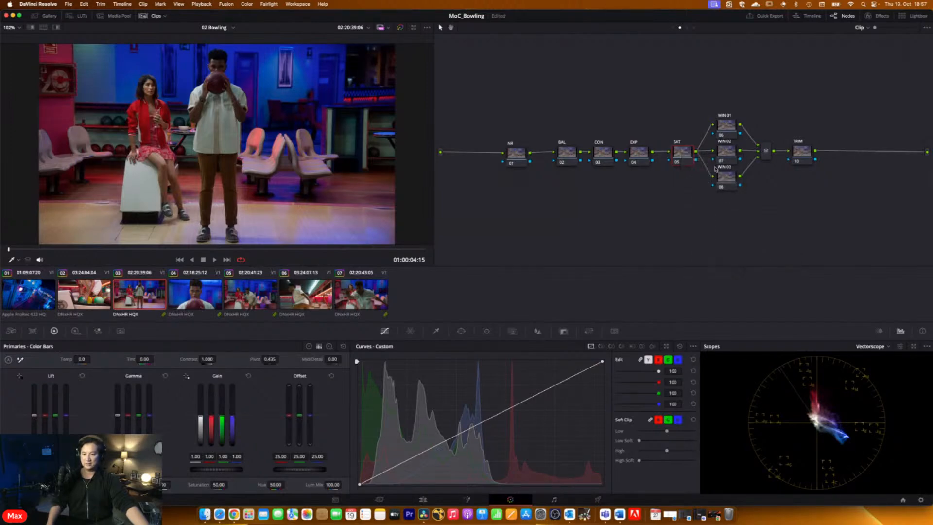
right_click(686, 149)
mouse_move(736, 254)
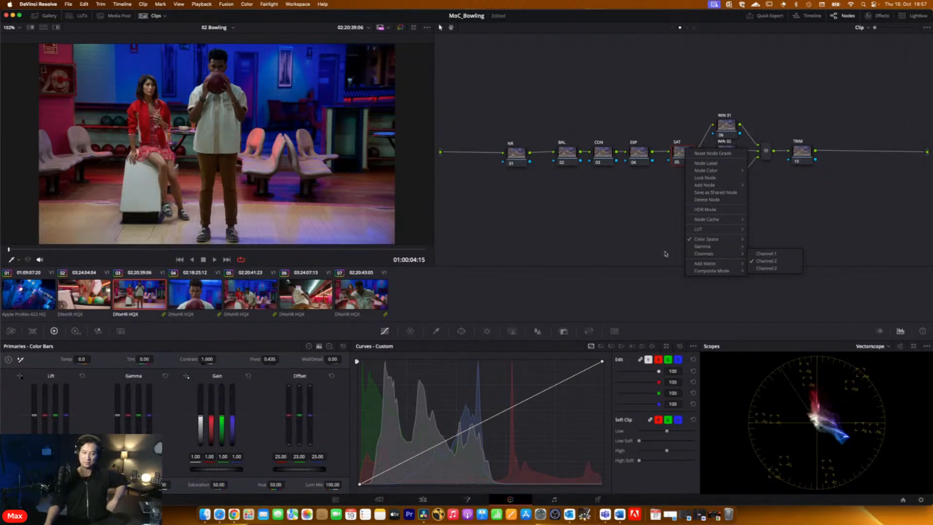
click(638, 195)
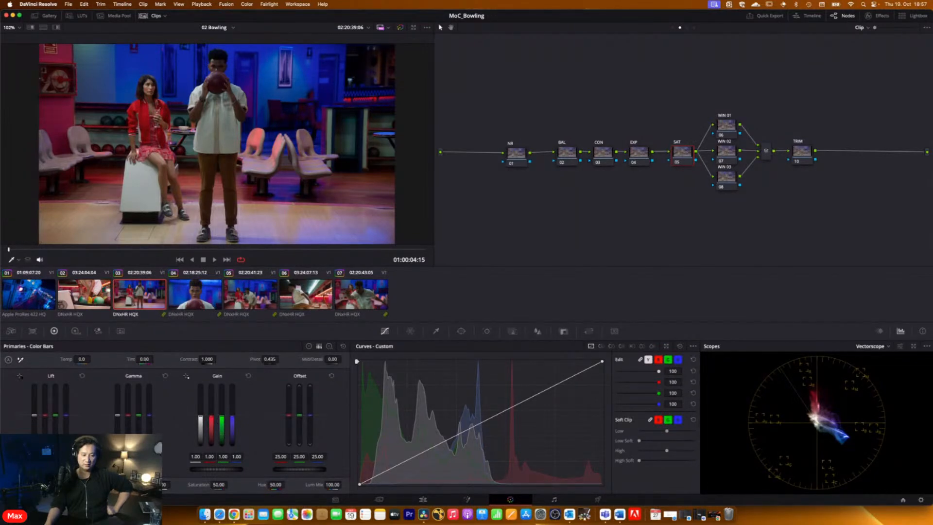
Try changing the SAT node's saturation with the overall gamma and gain controls, resetting each one
drag(139, 415, 139, 408)
drag(141, 469, 136, 469)
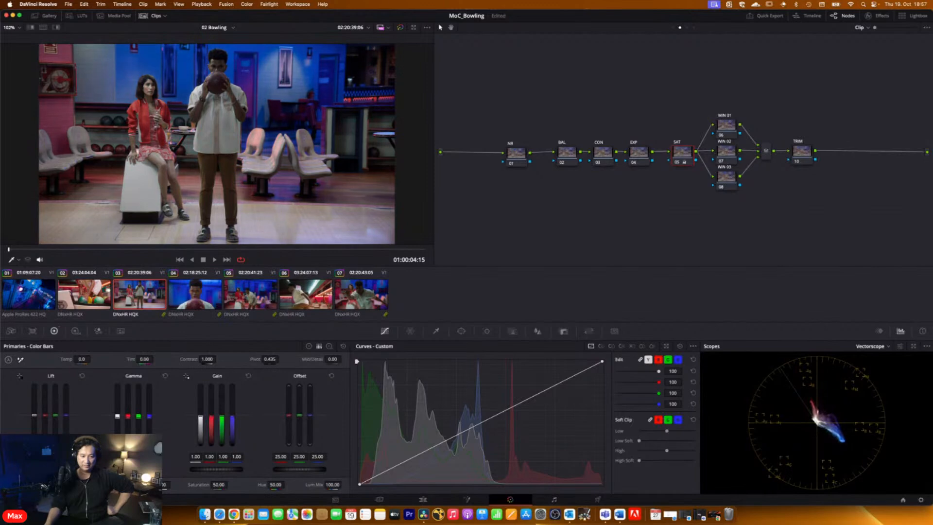
click(165, 375)
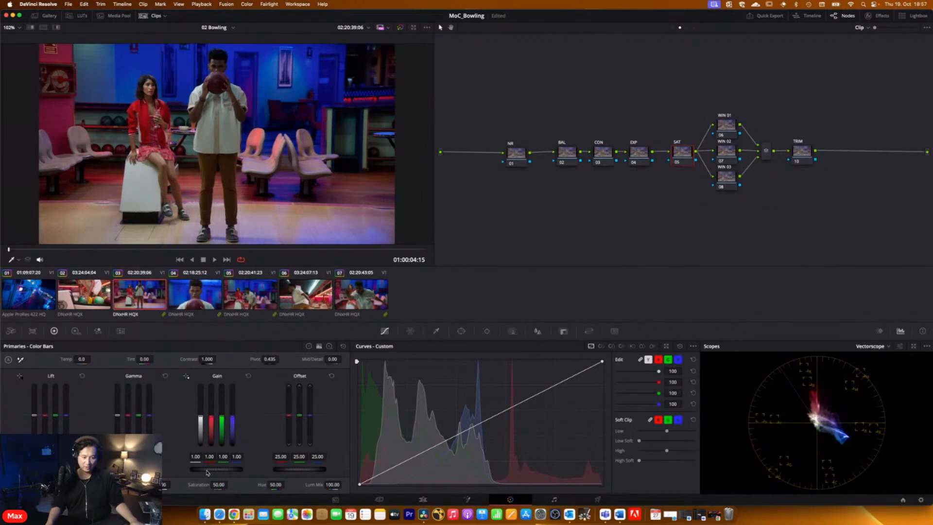
mouse_move(217, 469)
mouse_down()
mouse_move(231, 469)
mouse_move(205, 469)
mouse_move(217, 469)
mouse_up()
click(249, 377)
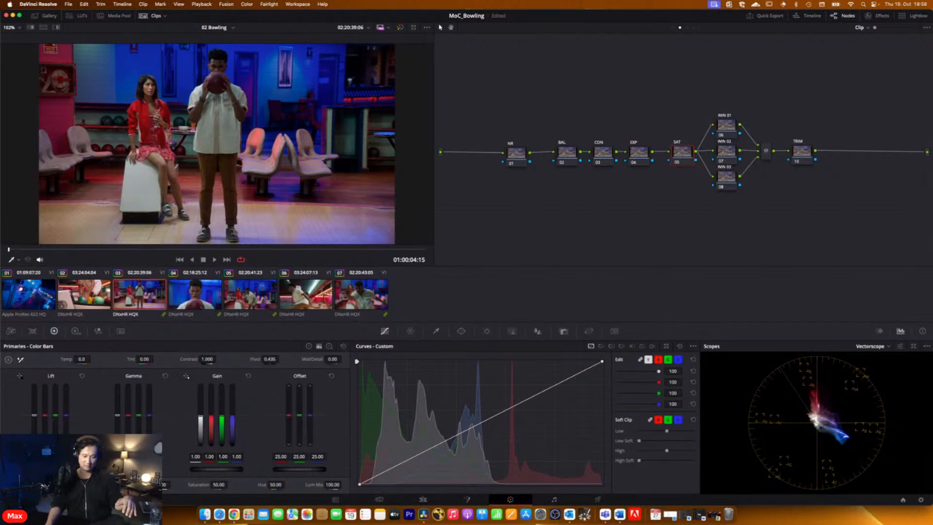
Try adjusting the individual red and blue gain and gamma bars on the SAT node, resetting gain and gamma
drag(211, 416, 233, 412)
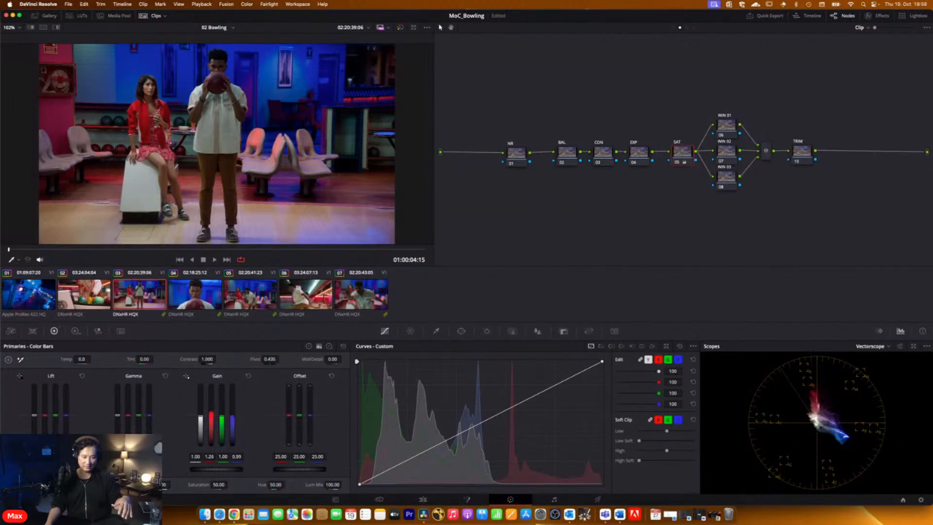
click(248, 375)
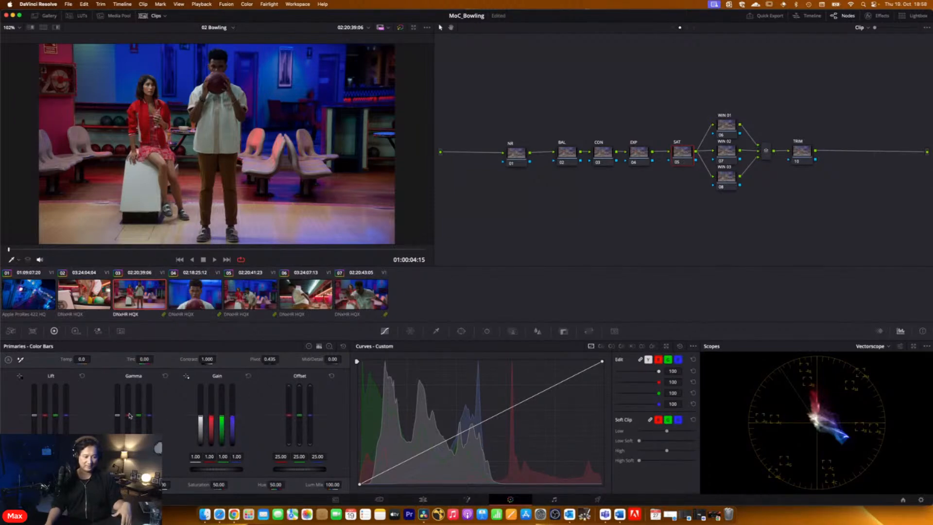
drag(129, 415, 149, 409)
click(165, 375)
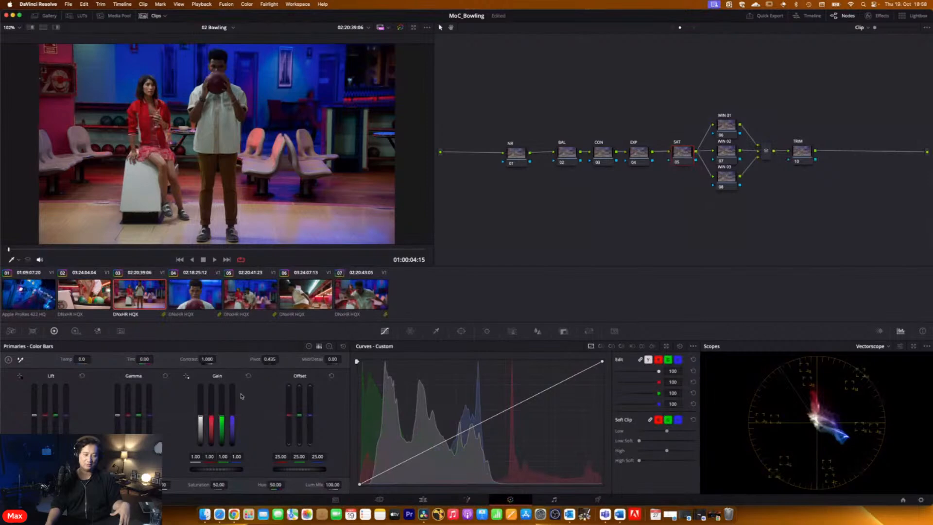
Try adjusting the individual green gamma and green gain bars on the SAT node, resetting each one
drag(140, 418, 139, 413)
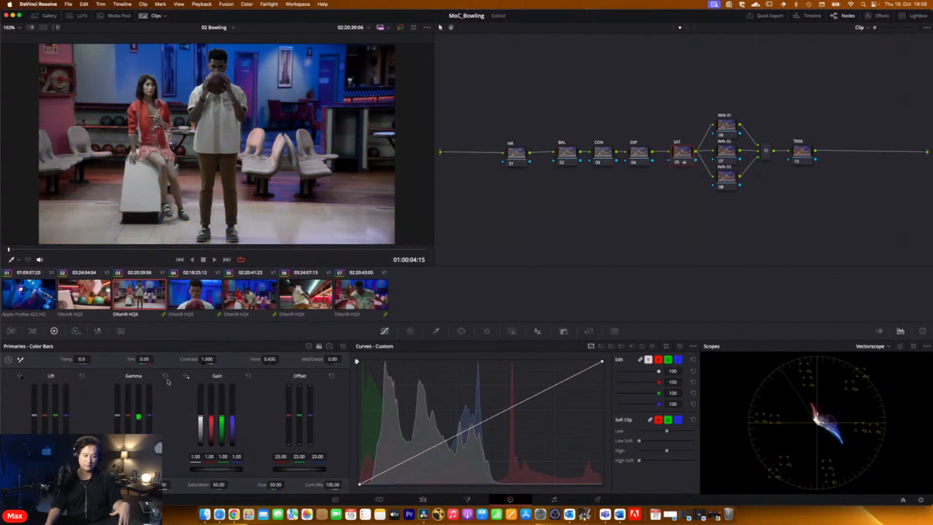
click(165, 375)
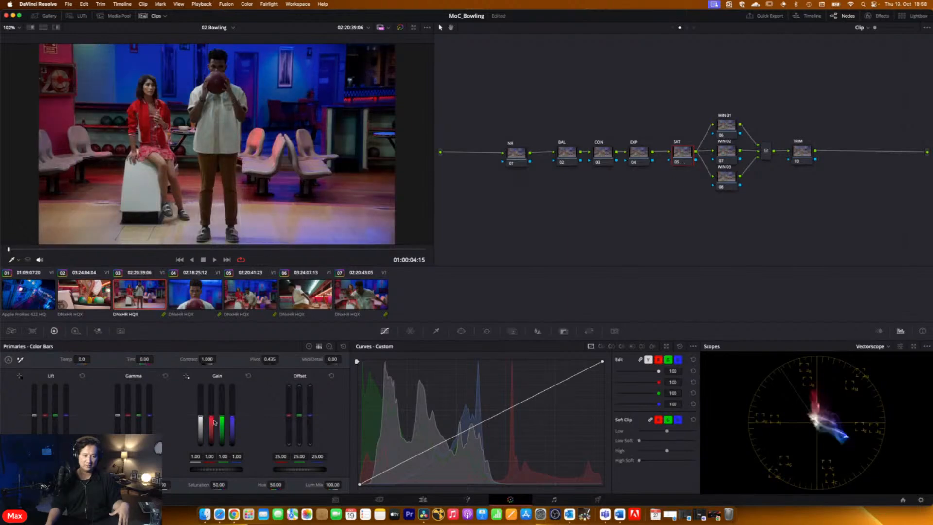
drag(223, 421, 228, 417)
click(248, 376)
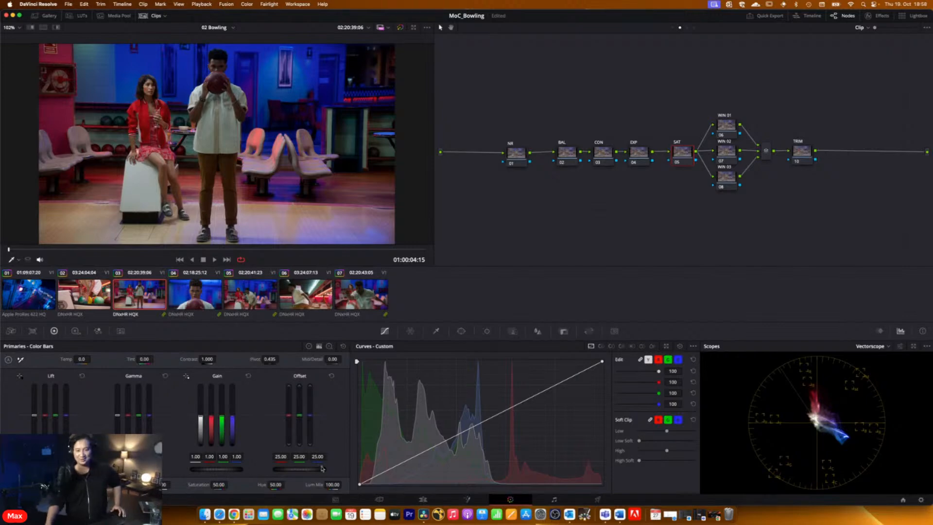
Switch the scope to Waveform and set the CON node's contrast pivot to 0.413
click(888, 347)
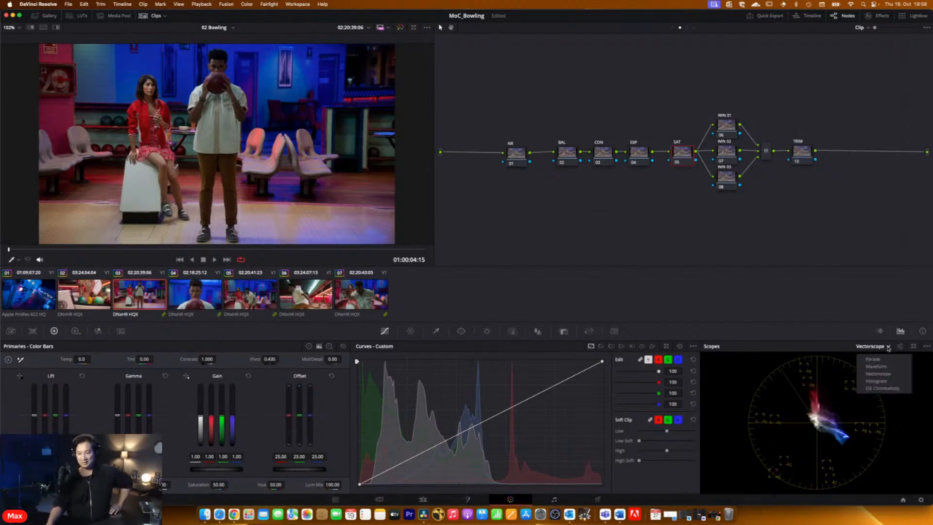
click(888, 368)
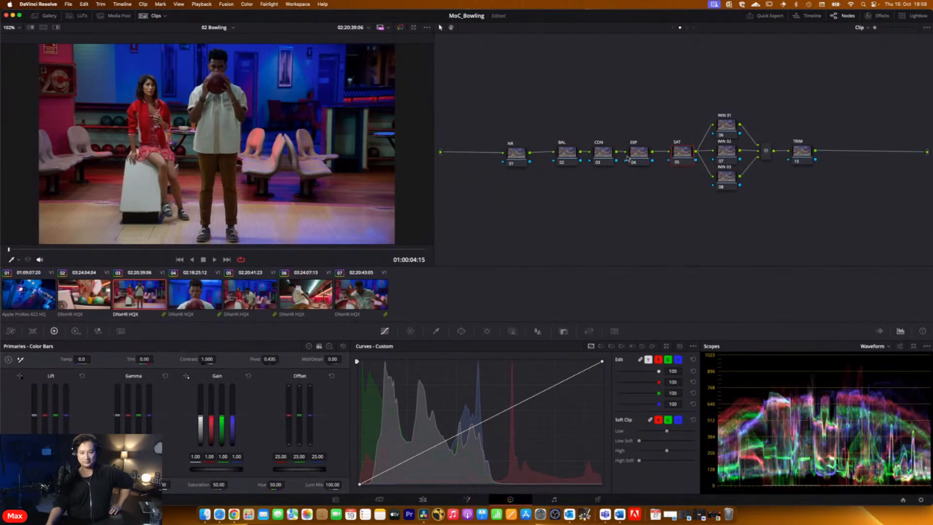
click(602, 155)
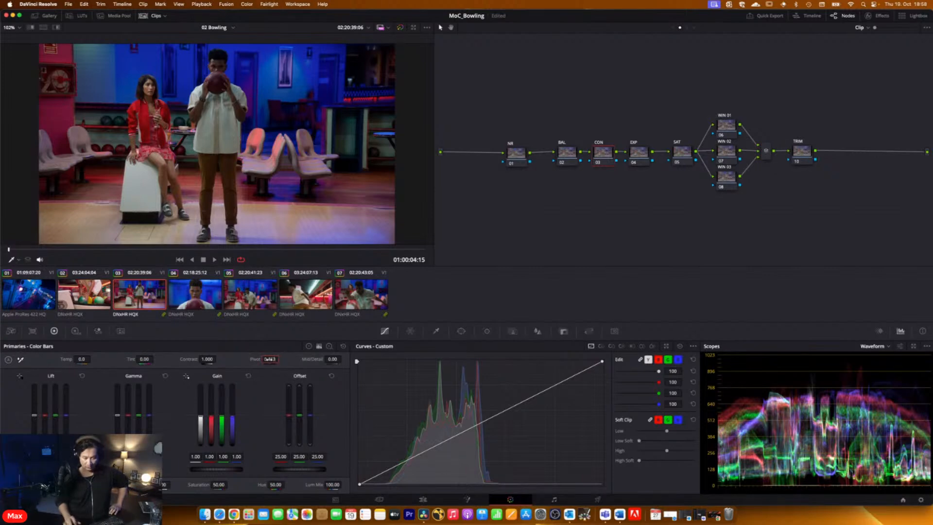
Copy the node tree from clip 03 to clips 04 through 07 and to clips 01 and 02
click(208, 297)
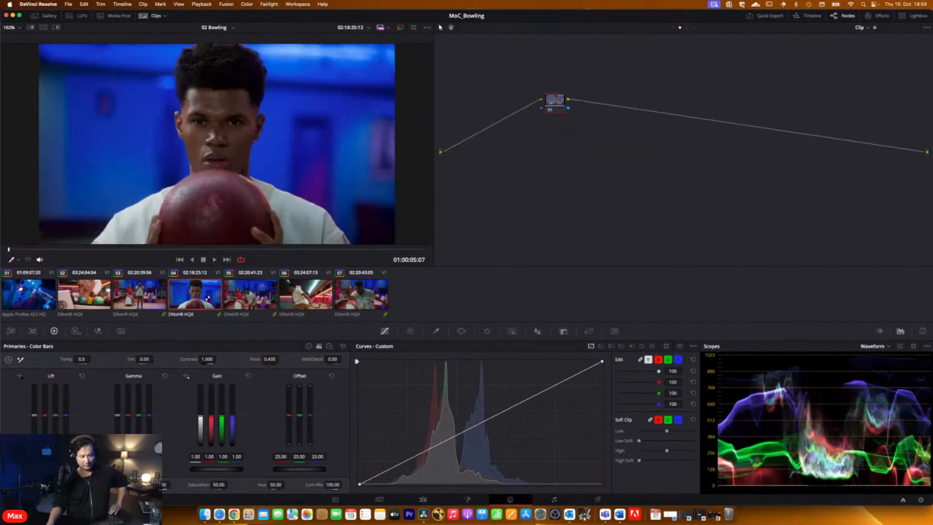
shift+click(363, 293)
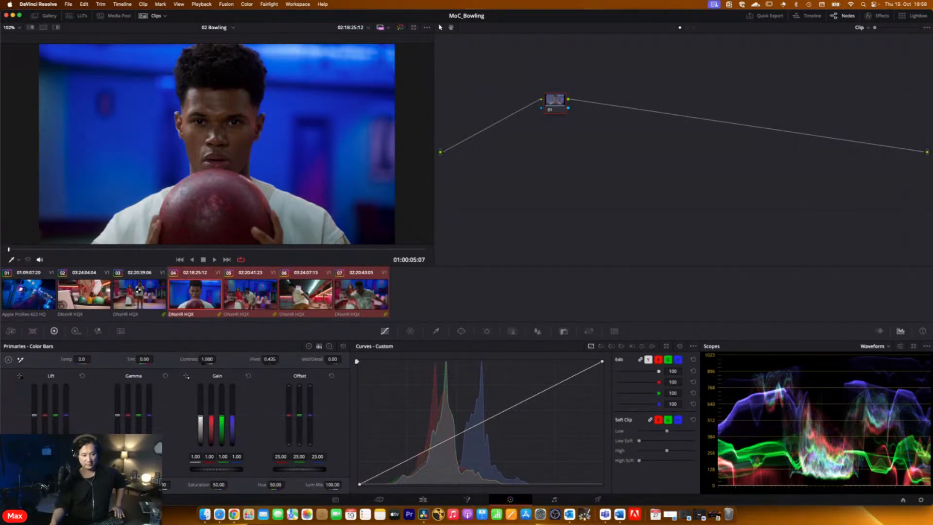
middle_click(138, 290)
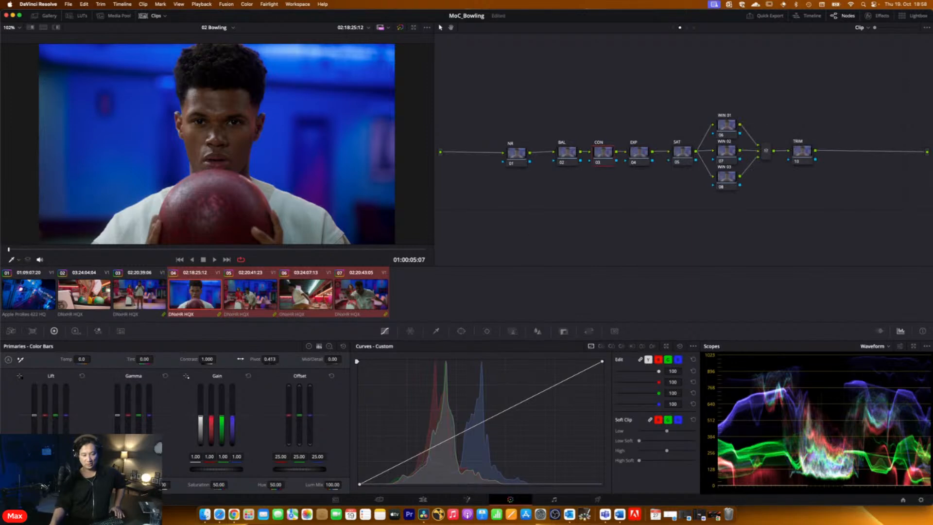
click(104, 290)
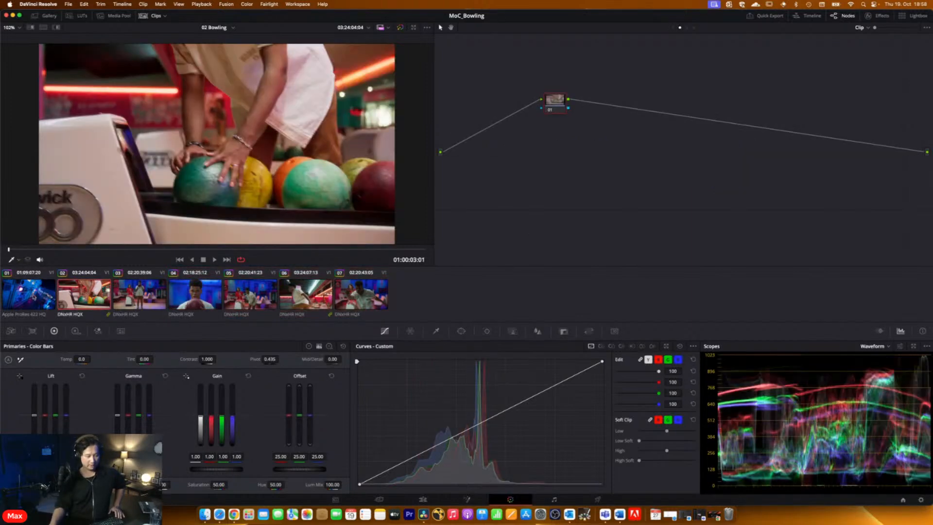
middle_click(142, 297)
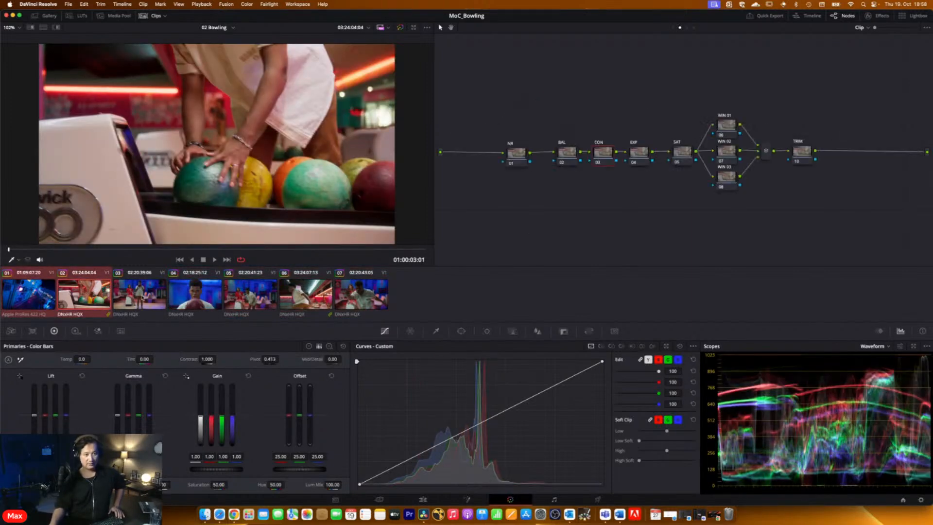
click(205, 300)
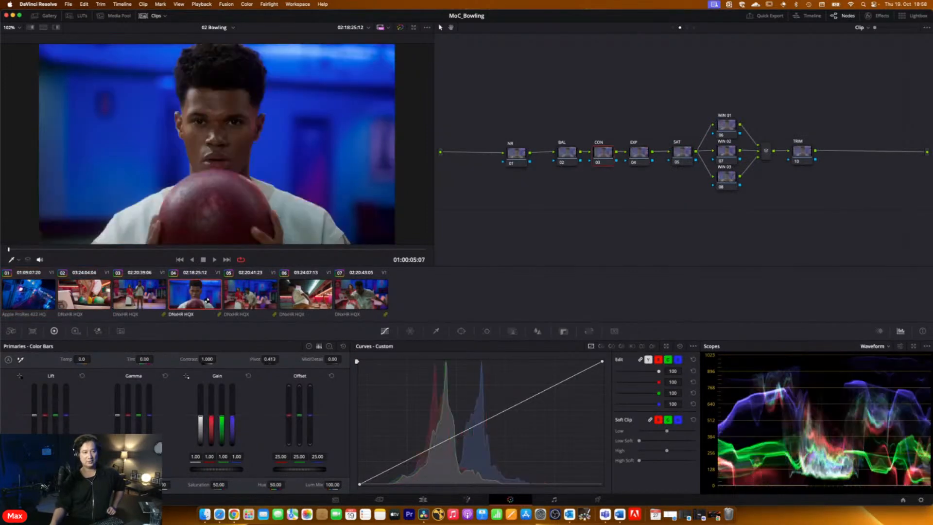
click(151, 285)
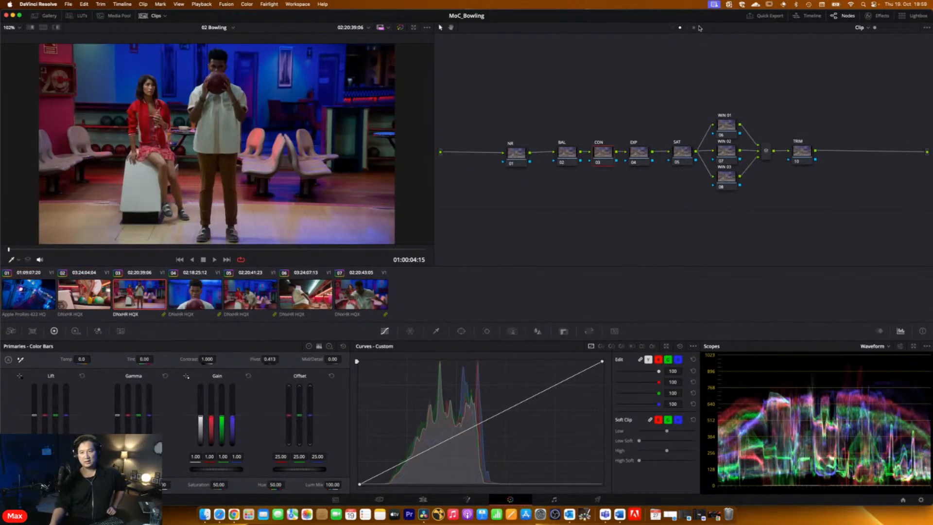
Switch to the timeline-level node graph and enable the 2383 node
click(693, 28)
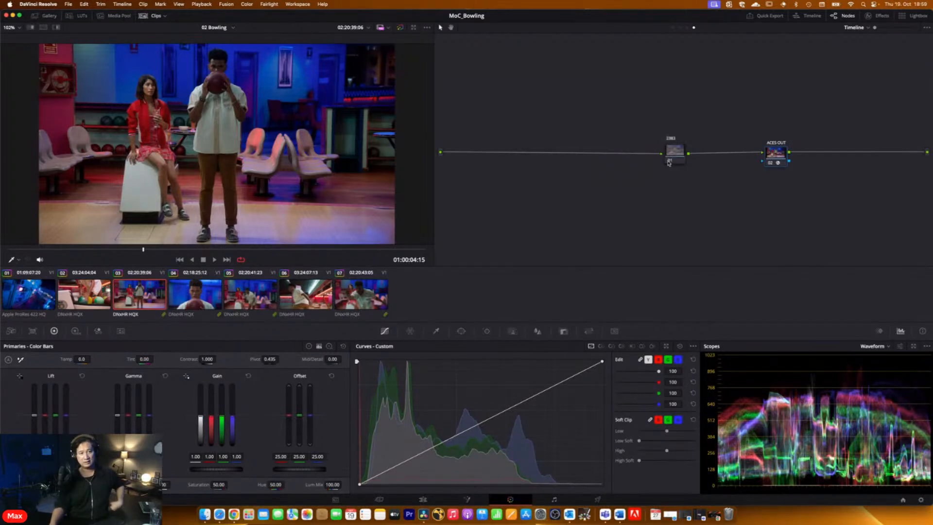
click(674, 157)
drag(675, 157, 682, 156)
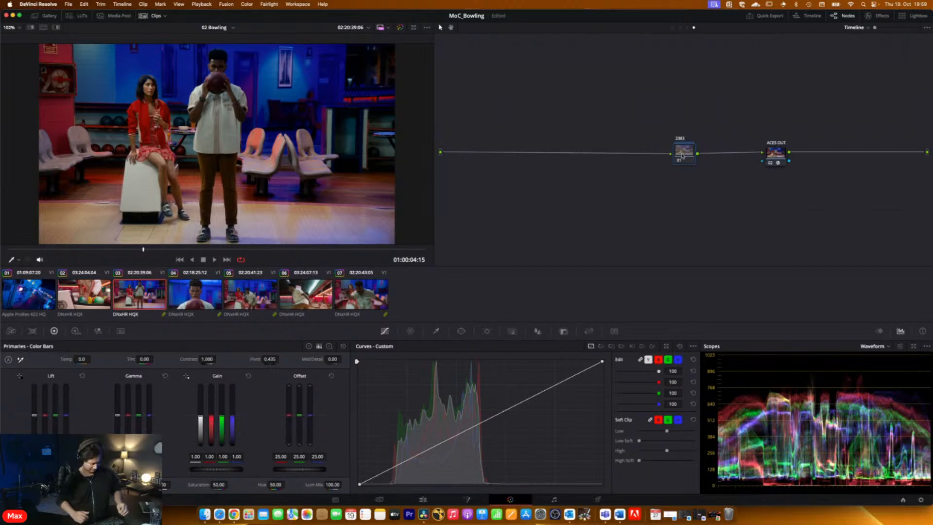
Try placing a new serial node before the 2383 node, deleting it again
key(shift+s)
drag(693, 181, 635, 159)
click(681, 162)
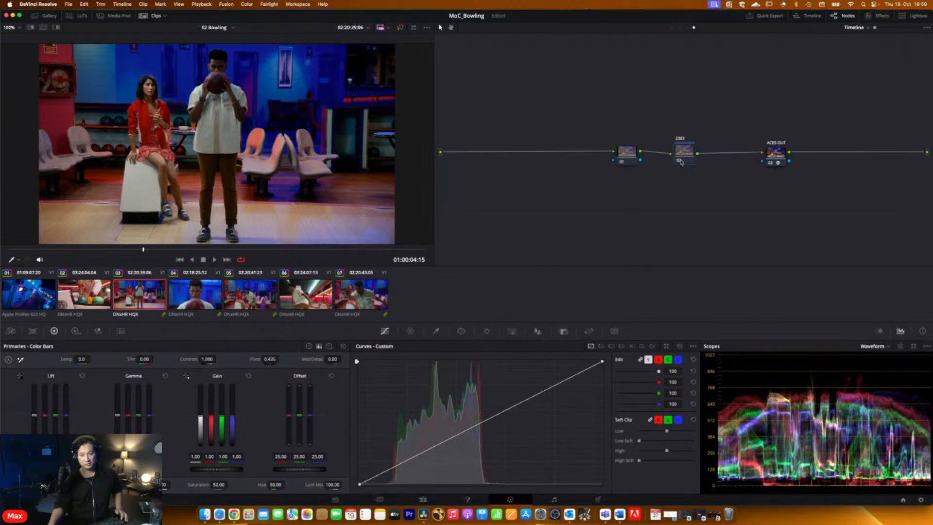
click(626, 155)
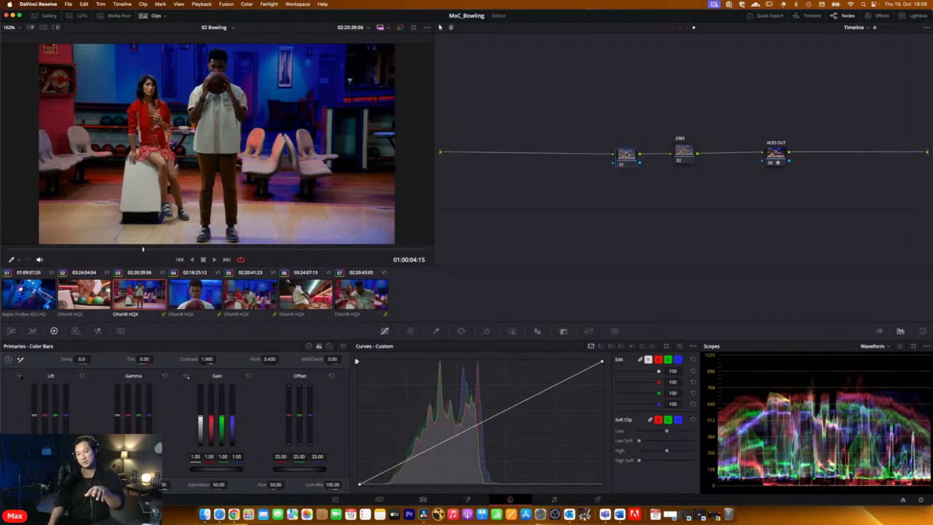
key(Delete)
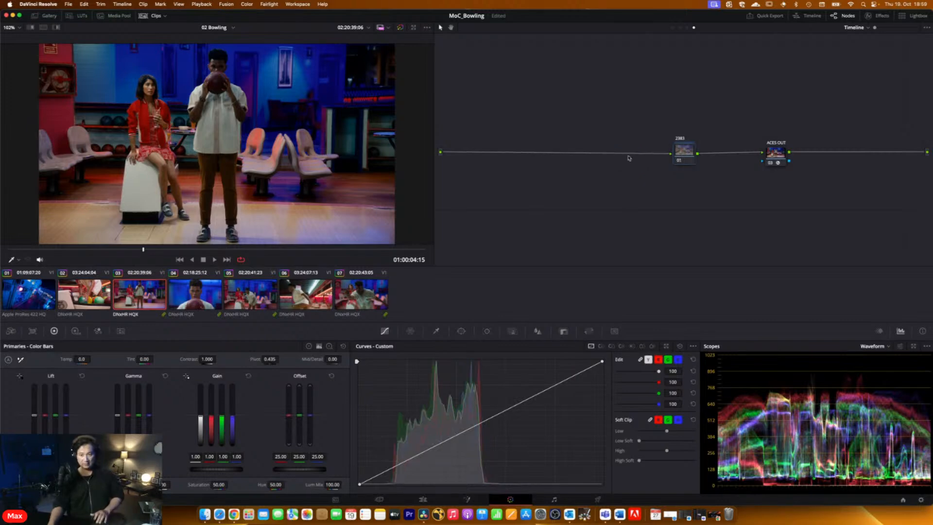
Add a serial node between 2383 and ACES OUT and apply the RG Magic Bullet Looks effect to it
drag(683, 156, 703, 157)
key(alt+s)
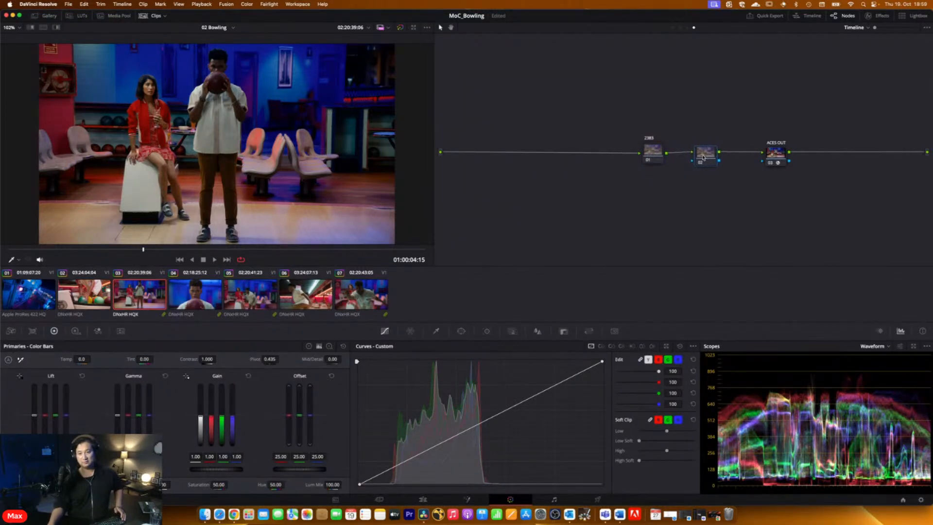
click(878, 15)
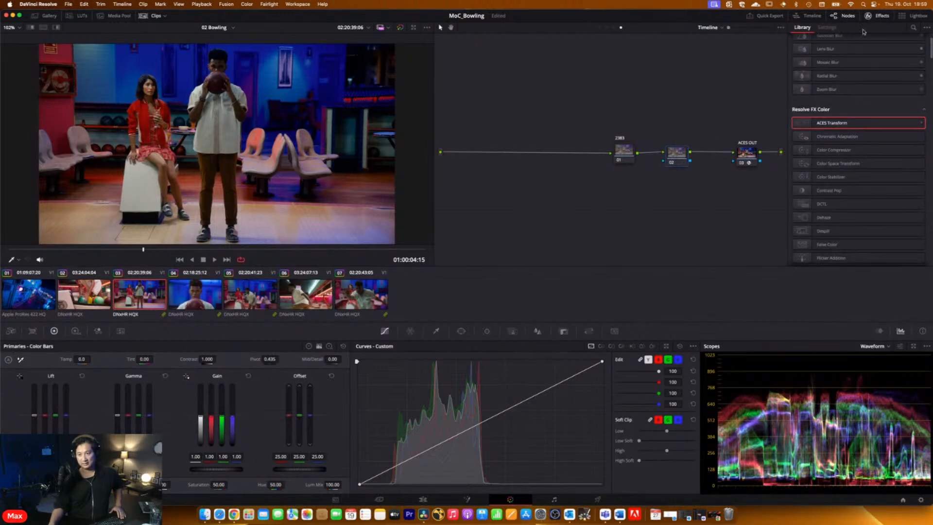
click(913, 28)
text(look)
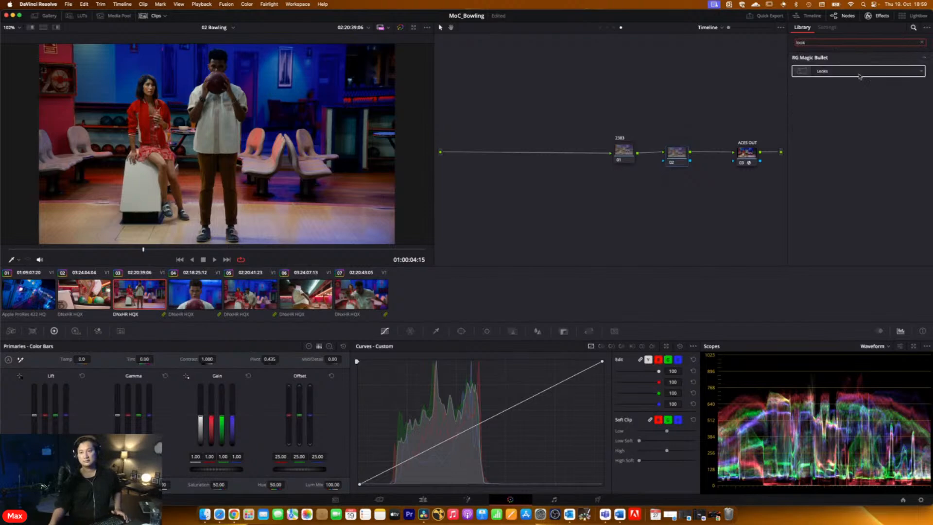
drag(860, 76, 677, 151)
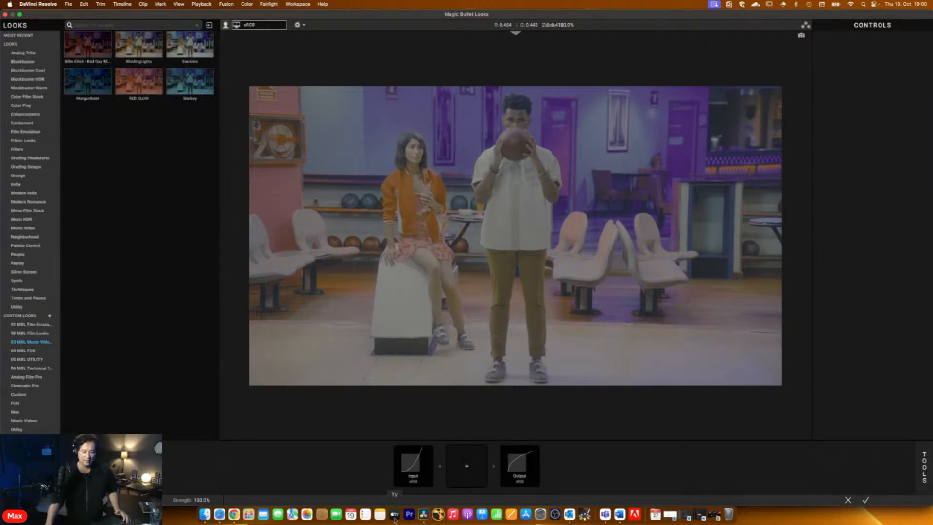
Set the Looks color management to OpenColorIO - ACES mode with ACES - ACEScct input, output same as input, and Rec.709 preview
click(412, 470)
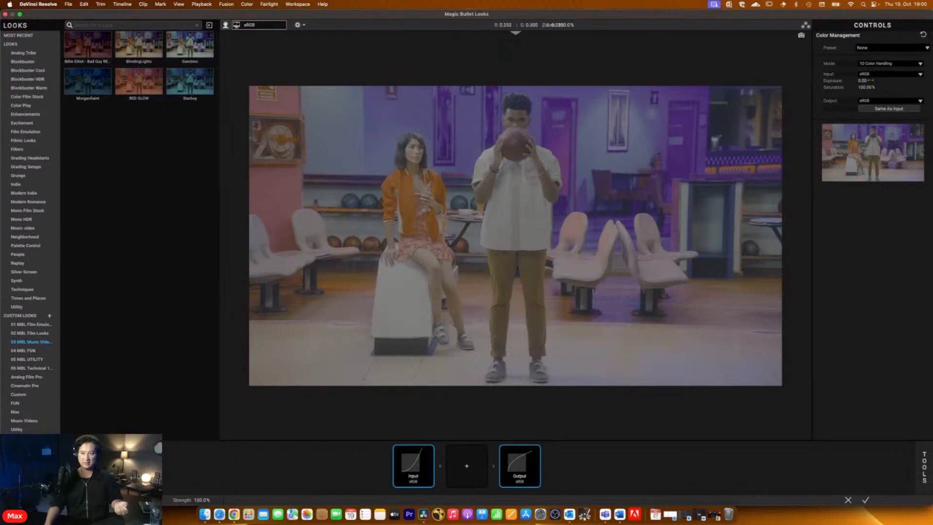
click(892, 63)
click(882, 79)
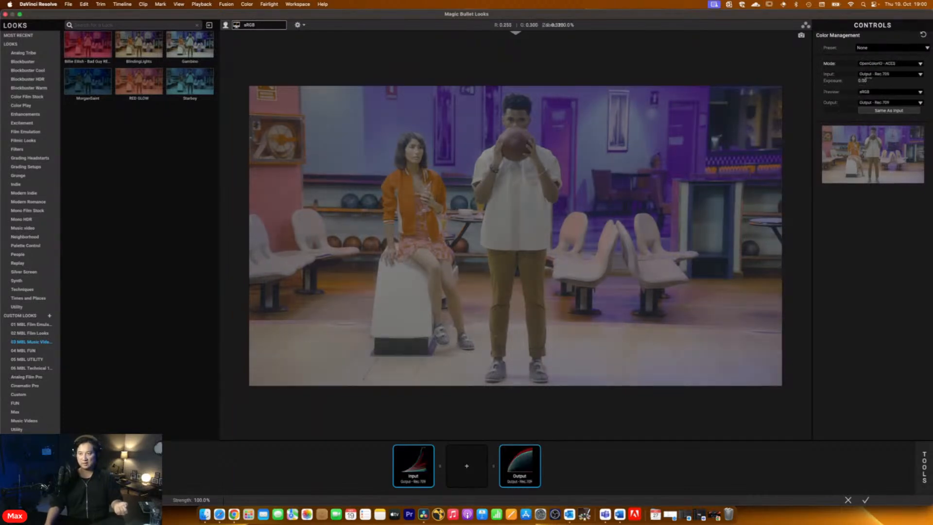
click(876, 76)
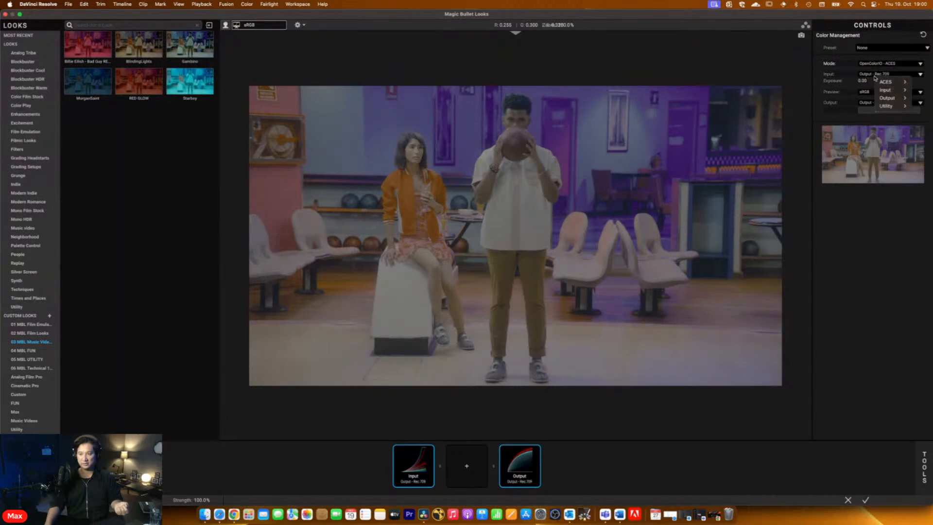
mouse_move(887, 82)
click(858, 98)
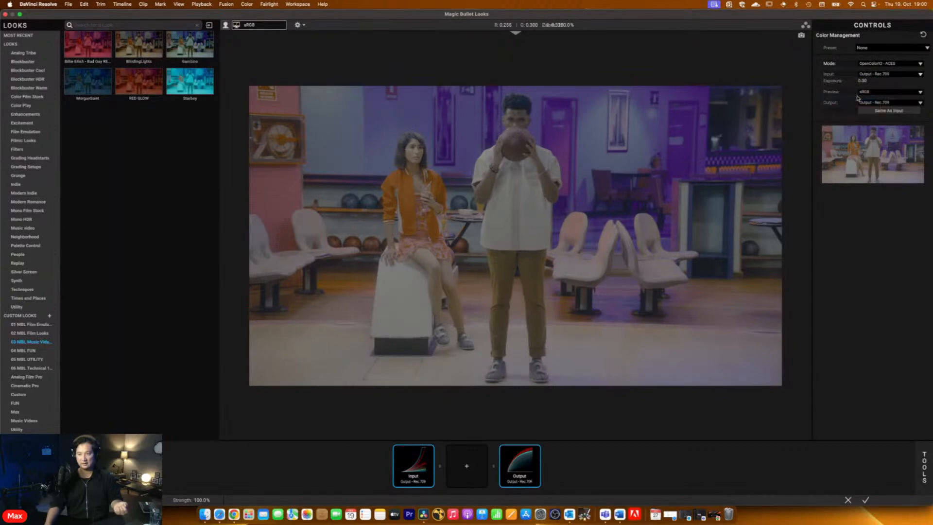
click(885, 112)
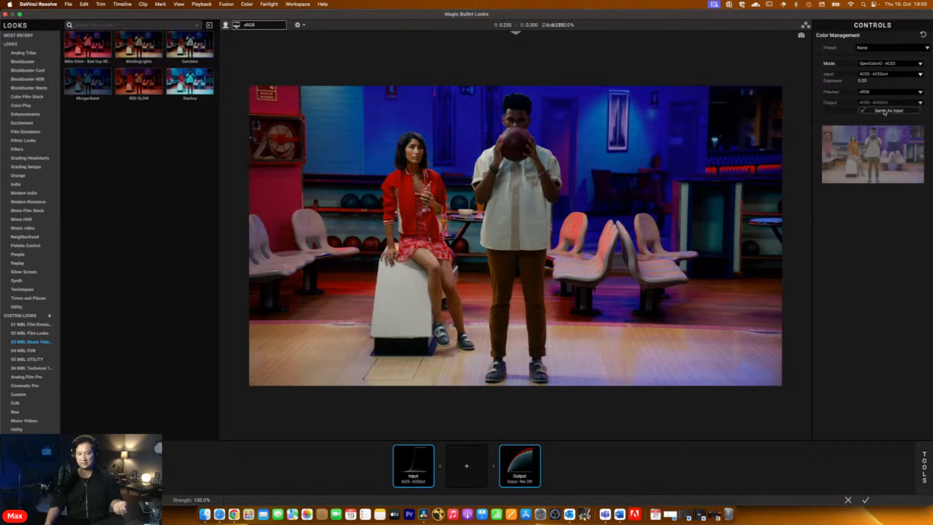
click(881, 96)
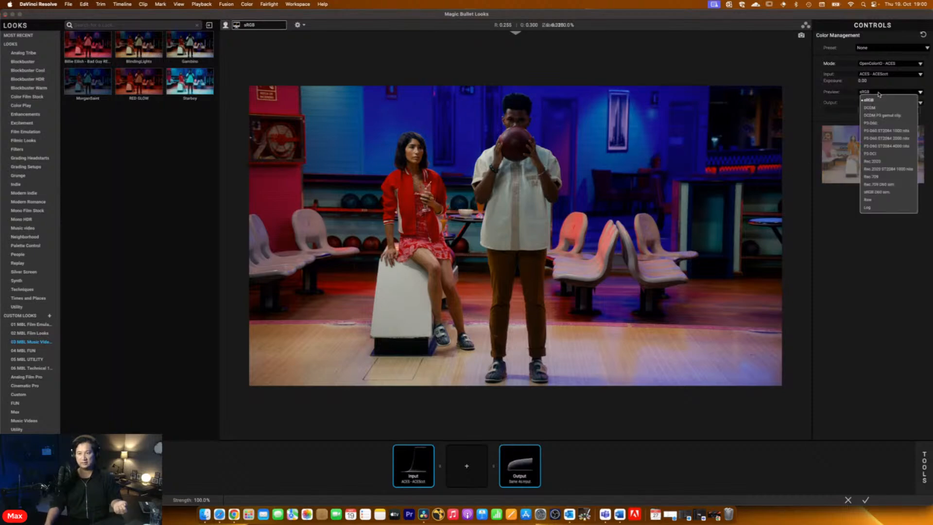
click(872, 176)
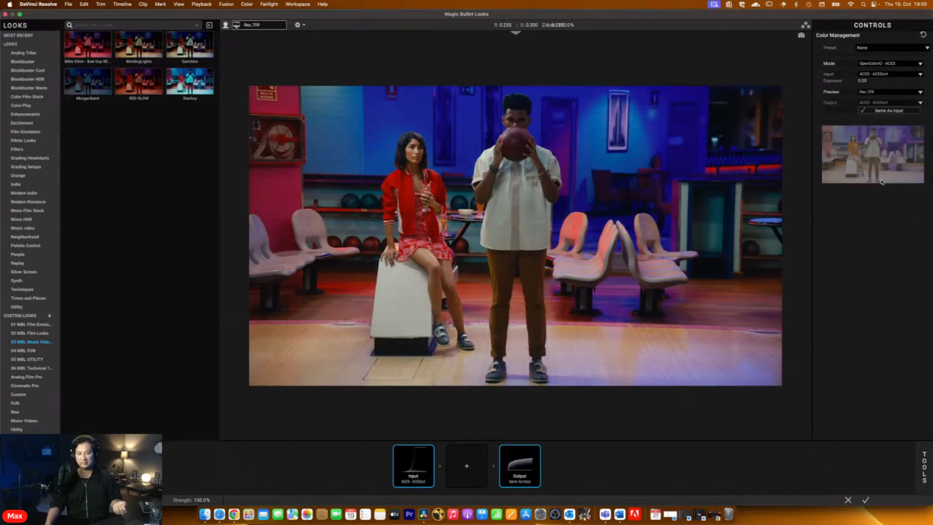
Try the Film Print tool between the input and output of the look, deleting it again
click(925, 468)
click(924, 467)
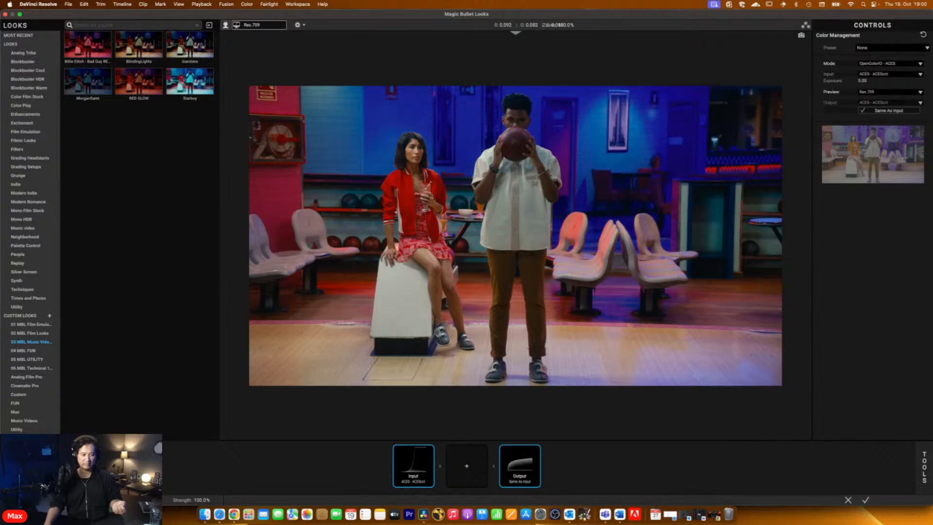
click(925, 467)
scroll(816, 383, down, 3)
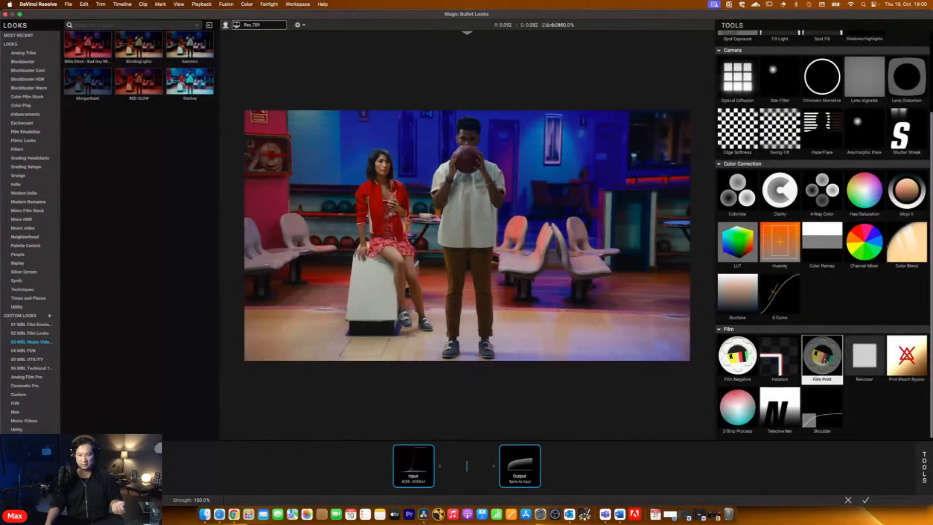
double_click(825, 361)
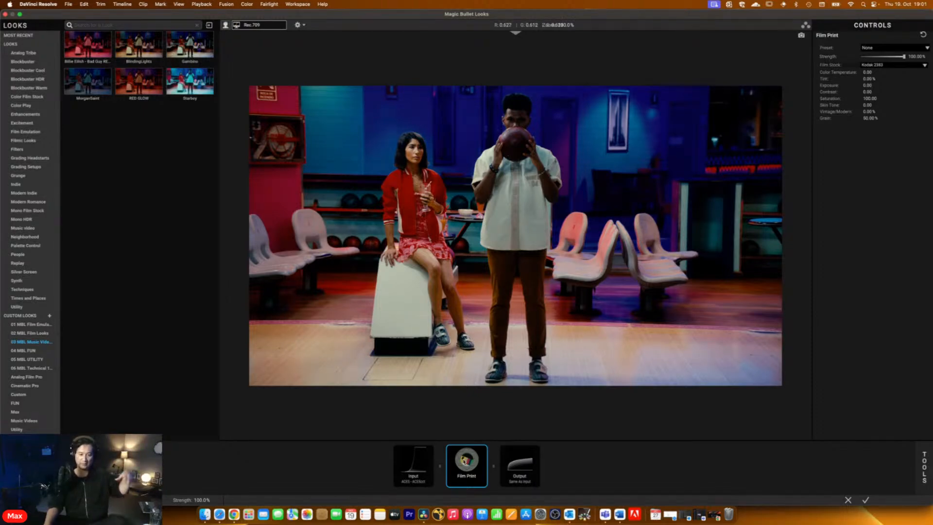
key(Delete)
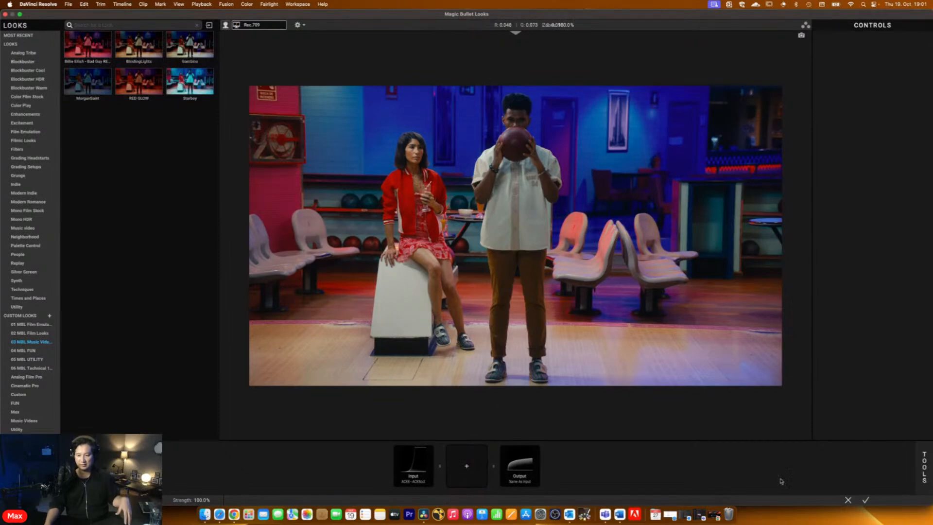
Add the Optical Diffusion camera tool between the look's input and output
click(925, 468)
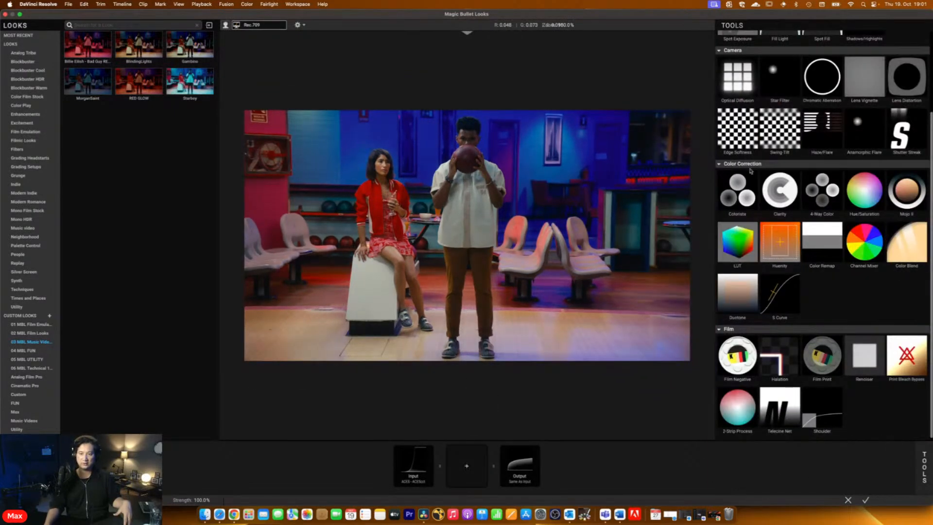
scroll(751, 171, up, 2)
click(737, 110)
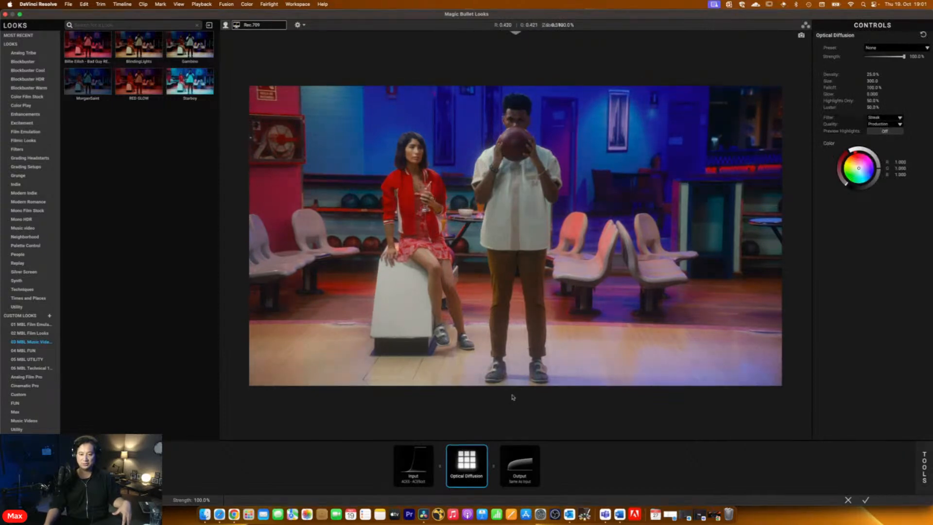
Set the Optical Diffusion preset to Glimmer Glass Full
click(900, 49)
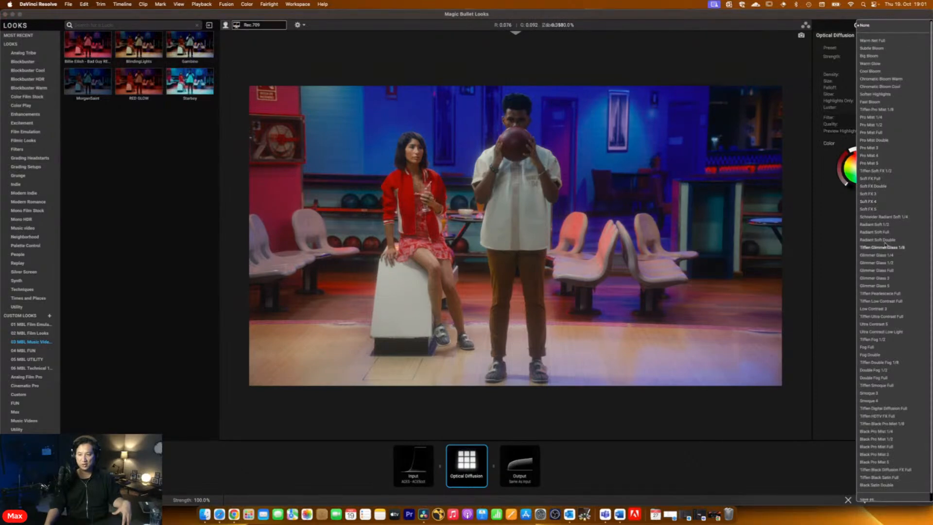
click(893, 271)
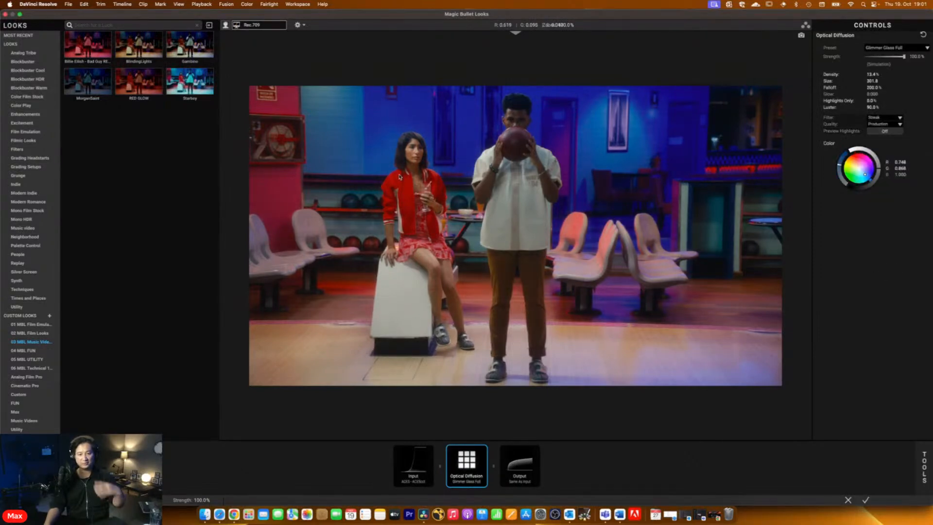
Add the Halation film tool after Optical Diffusion and compare a close-up of the two people with it off and on
click(924, 464)
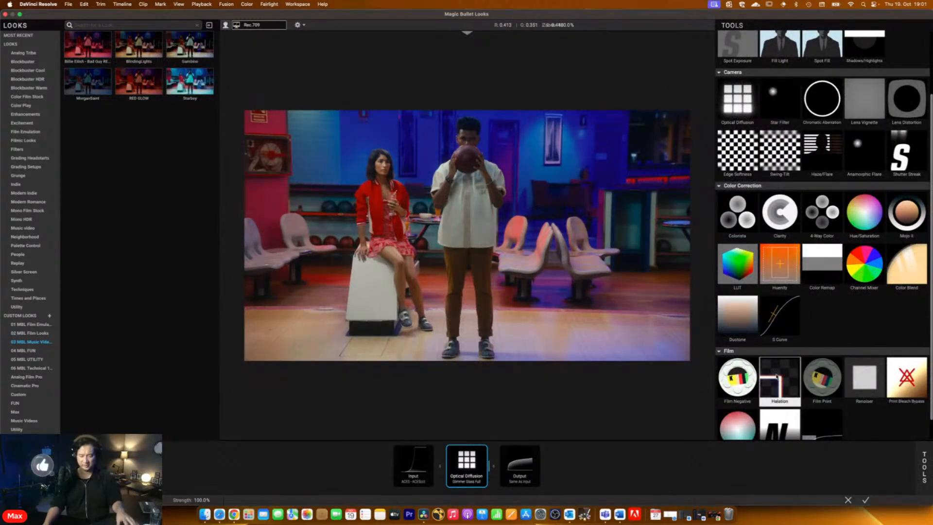
double_click(779, 377)
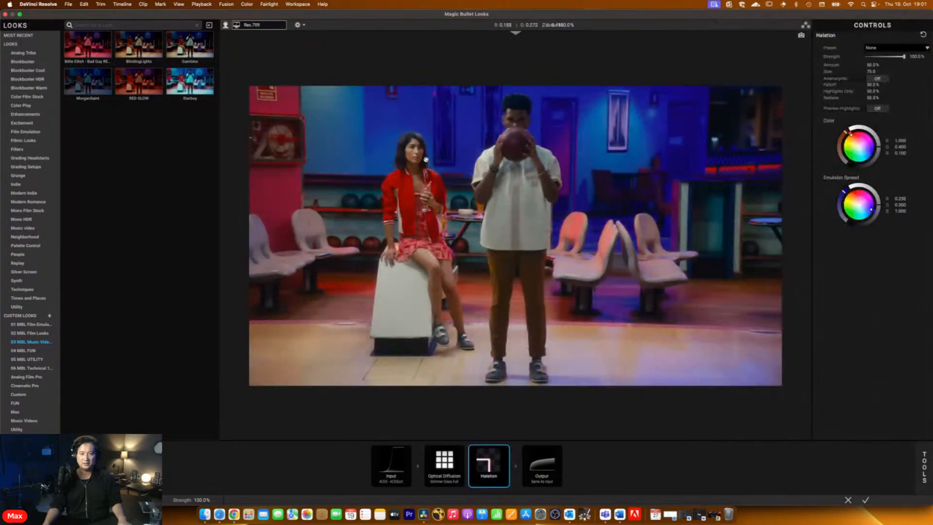
scroll(488, 151, up, 3)
scroll(487, 151, up, 5)
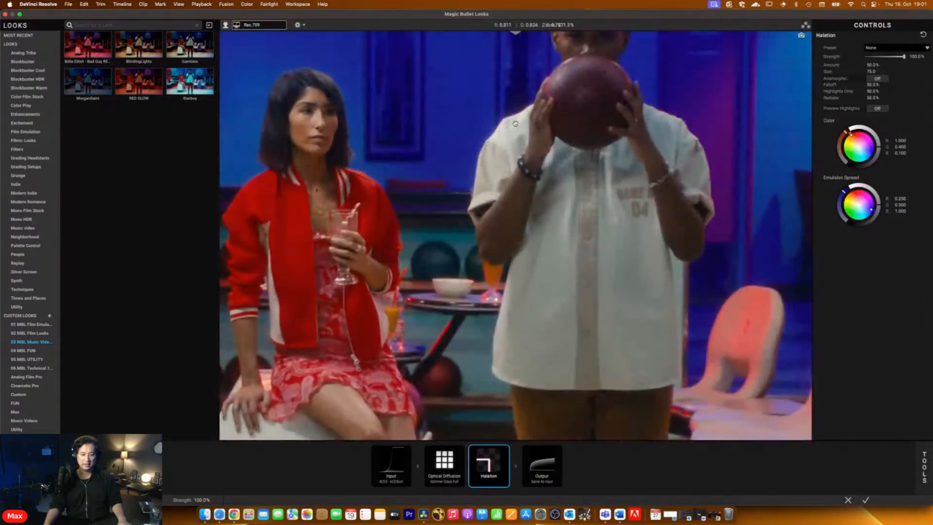
drag(515, 123, 499, 144)
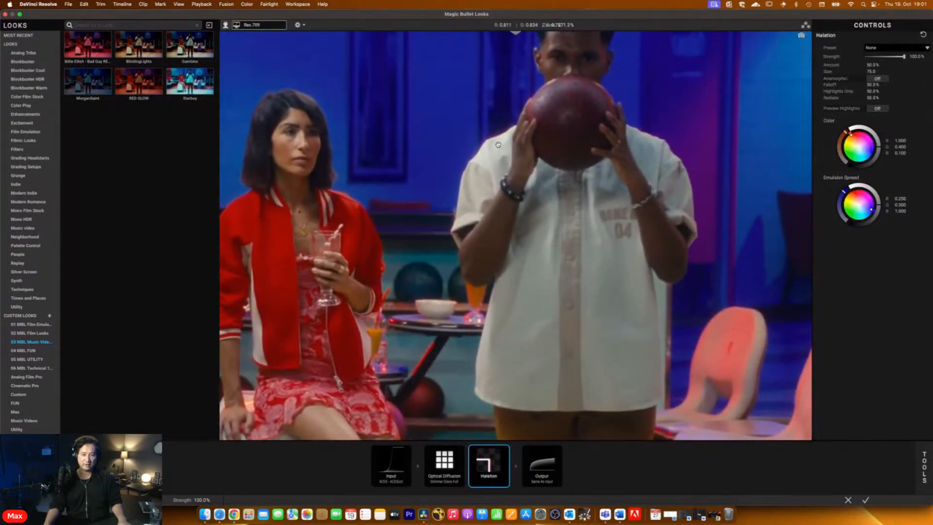
click(505, 449)
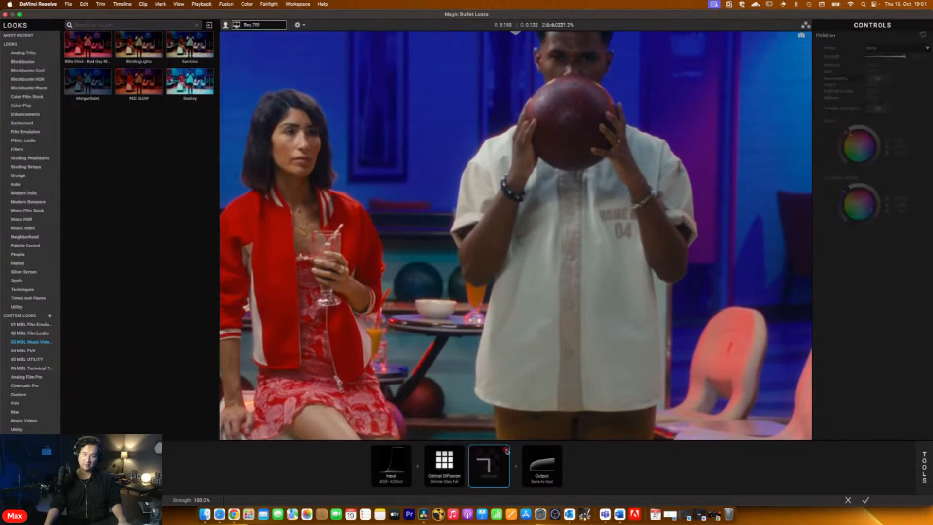
click(506, 449)
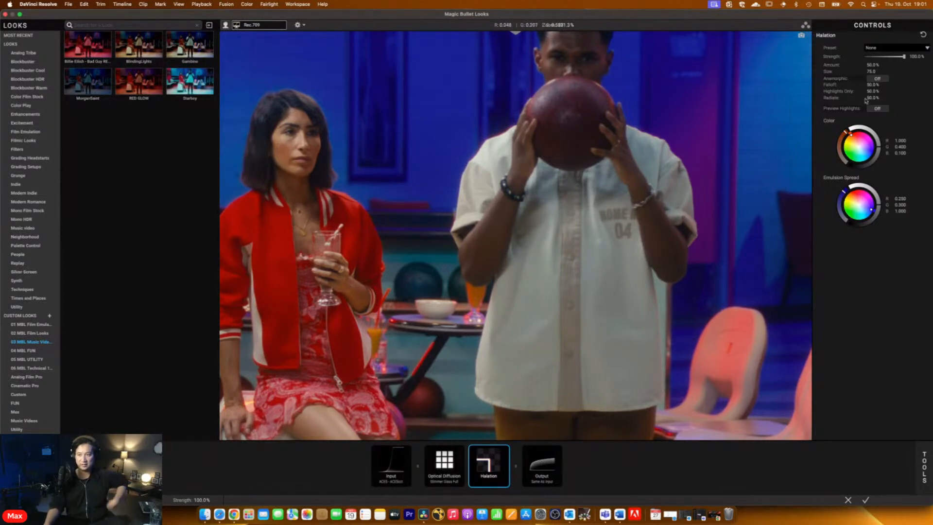
Apply the Vintage 35 Highlights preset to Halation and raise Highlights Only to about 84.8% with highlight preview on
click(902, 49)
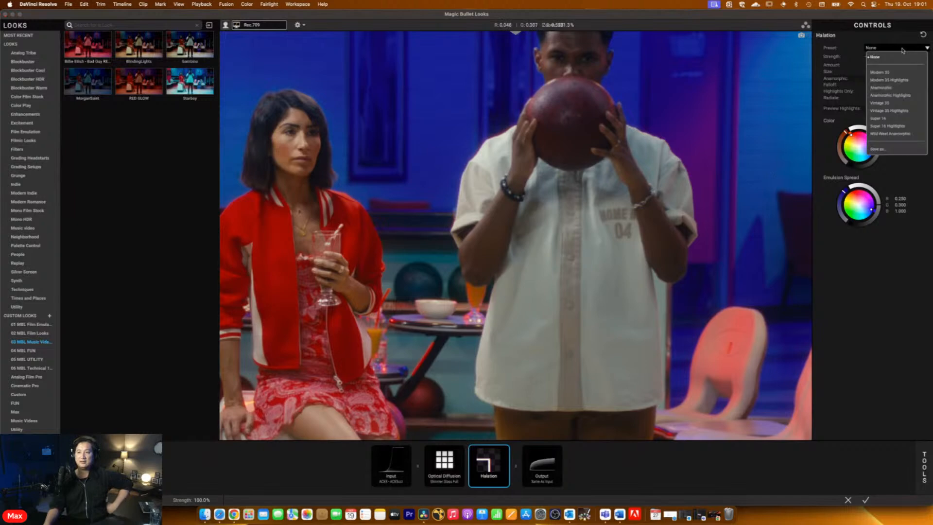
click(886, 111)
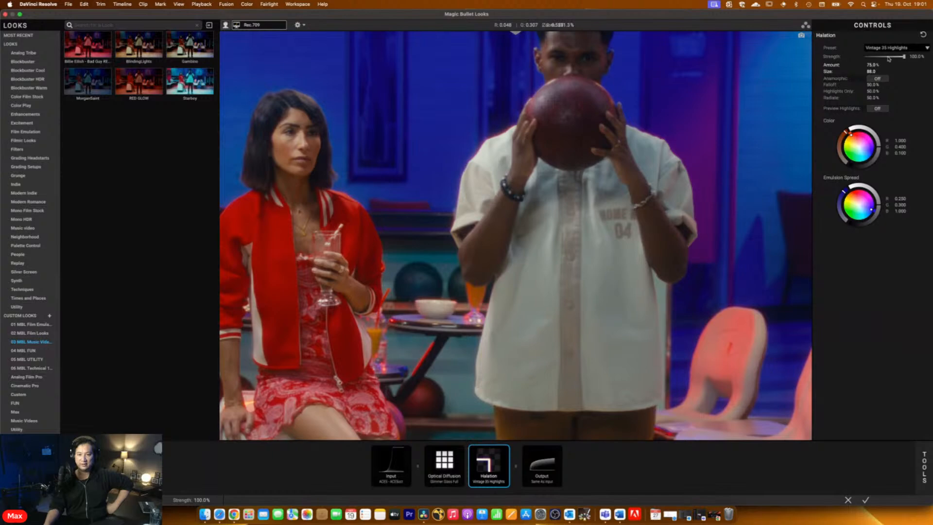
click(879, 109)
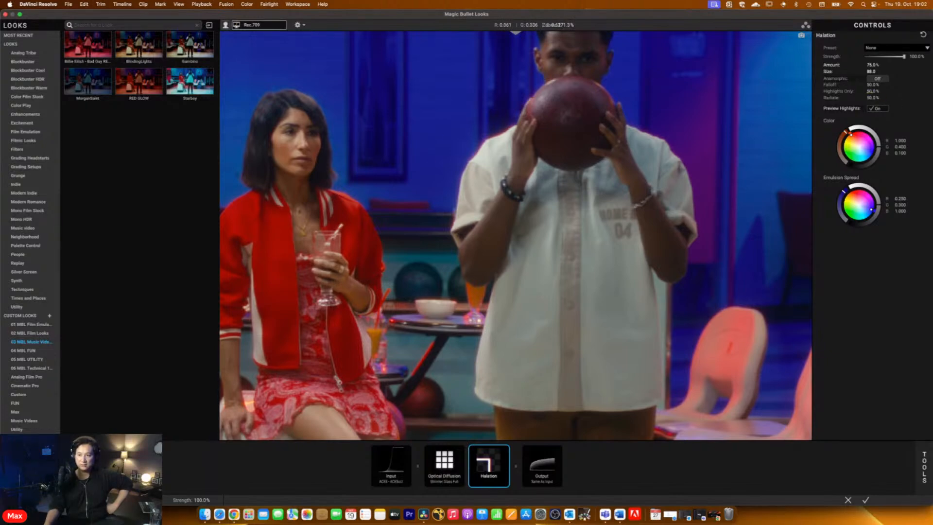
drag(870, 91, 922, 91)
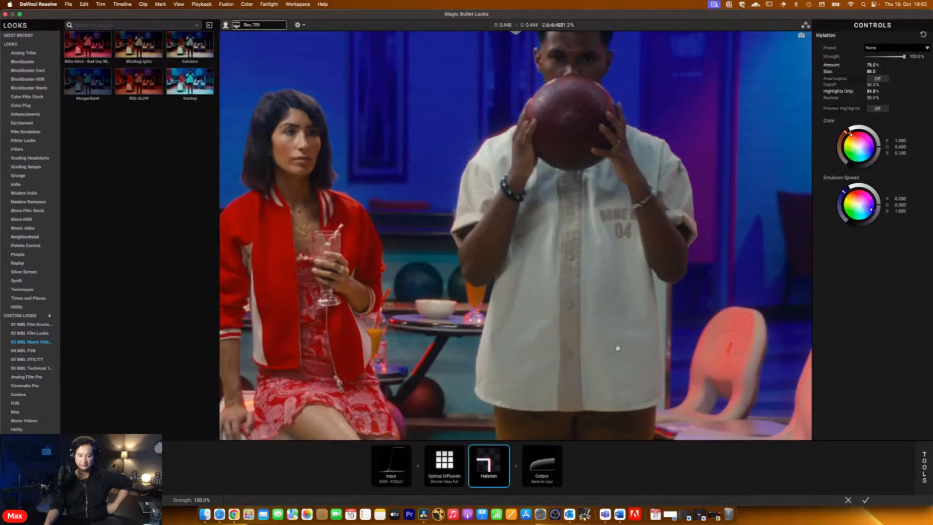
Try the Telecine Net film tool after Halation, comparing the image with it off and on, and delete it again
click(923, 471)
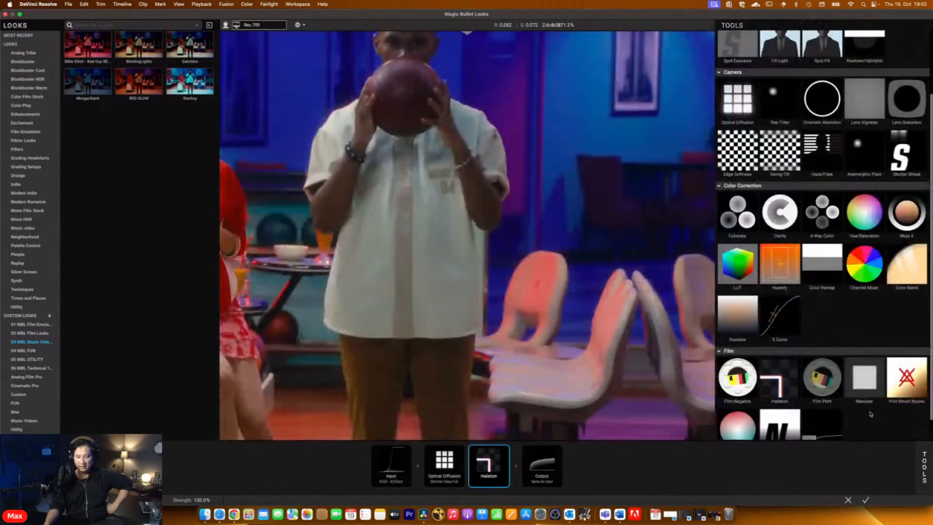
scroll(839, 396, down, 2)
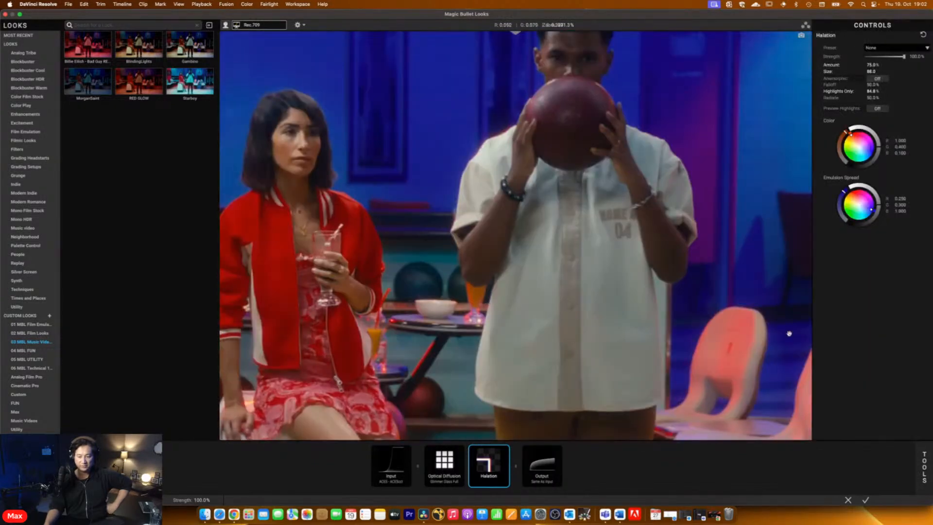
mouse_move(924, 419)
double_click(779, 411)
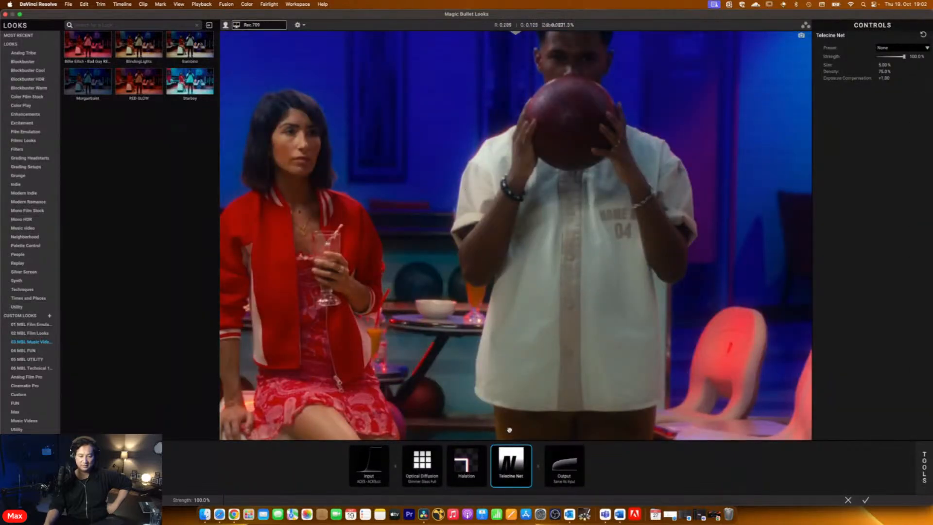
click(529, 450)
click(529, 451)
click(529, 451)
click(529, 451)
click(529, 451)
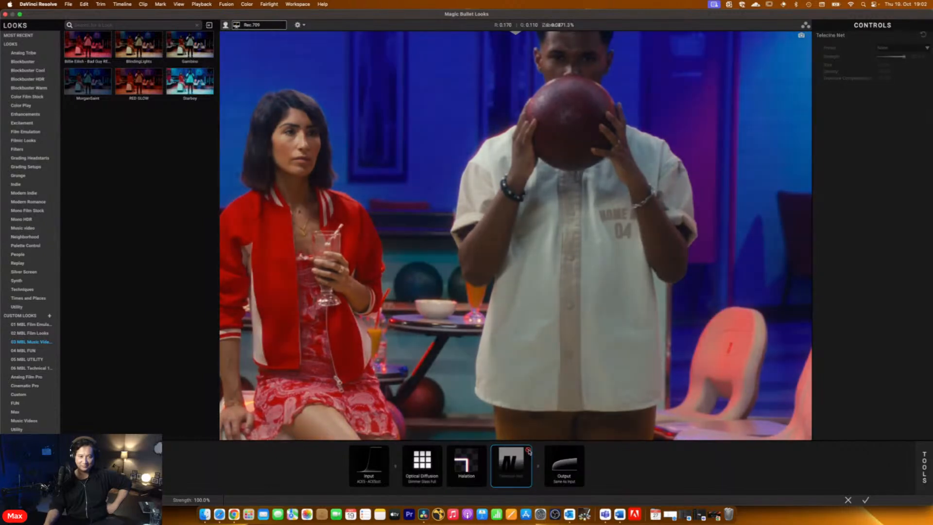
click(528, 451)
click(529, 451)
click(529, 451)
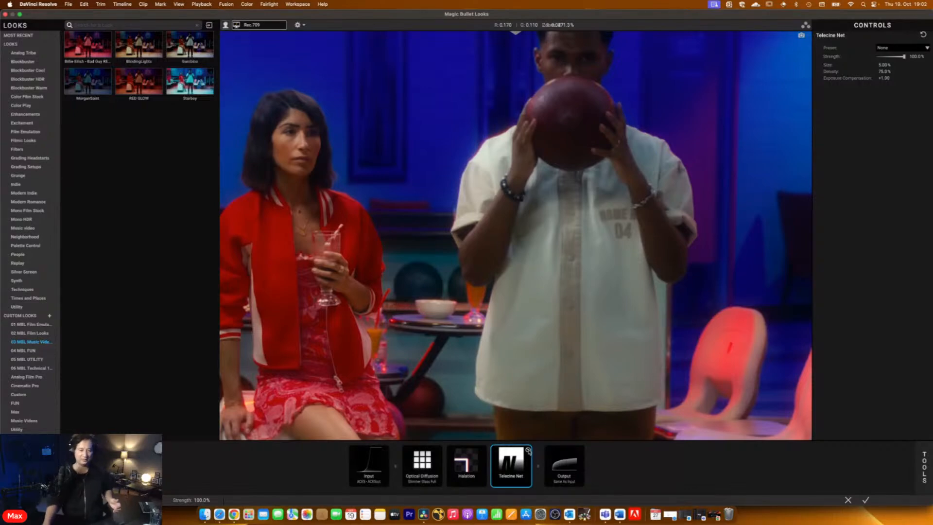
key(Delete)
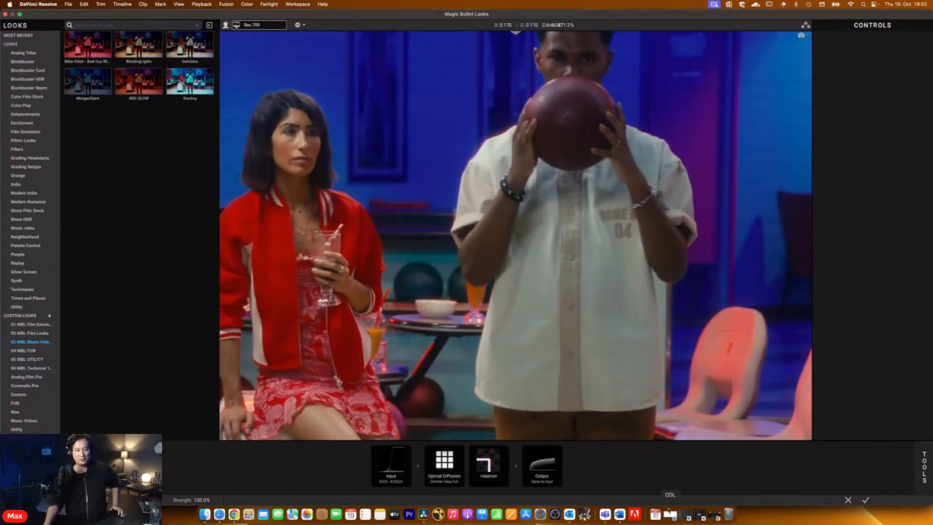
Add the Renoiser film tool after Halation with the Modern 35mm preset and apply the finished look
click(924, 464)
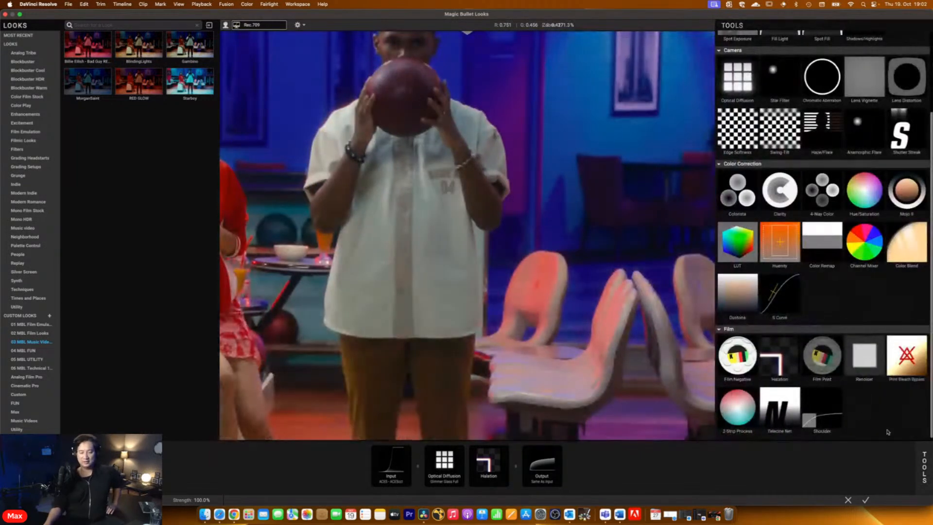
click(864, 357)
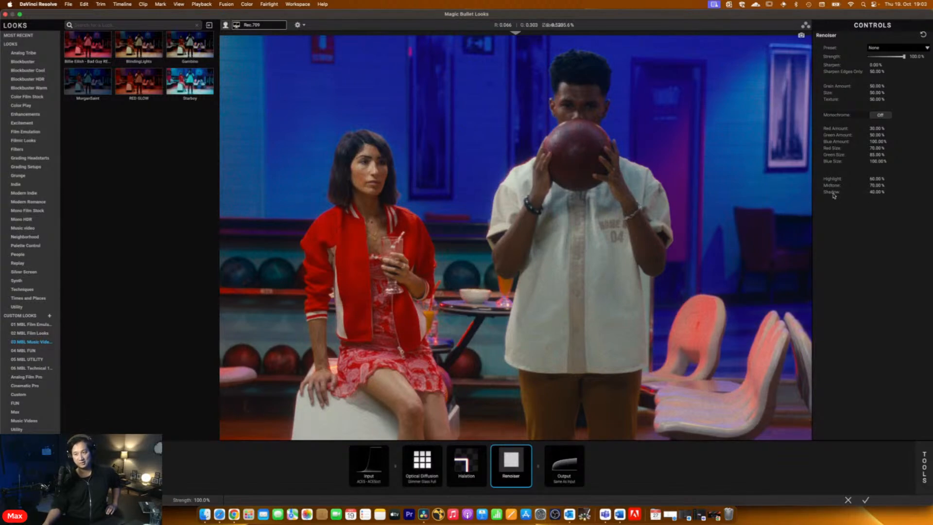
click(903, 47)
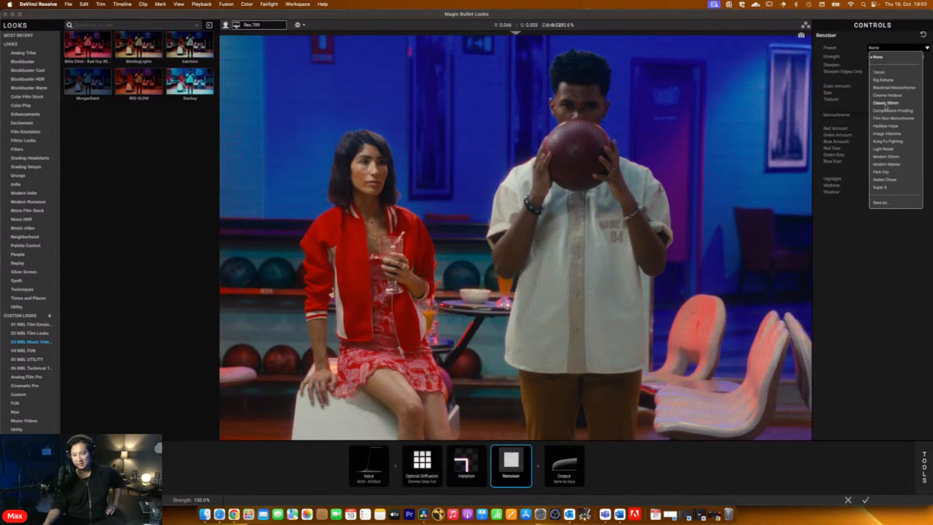
click(887, 157)
click(866, 500)
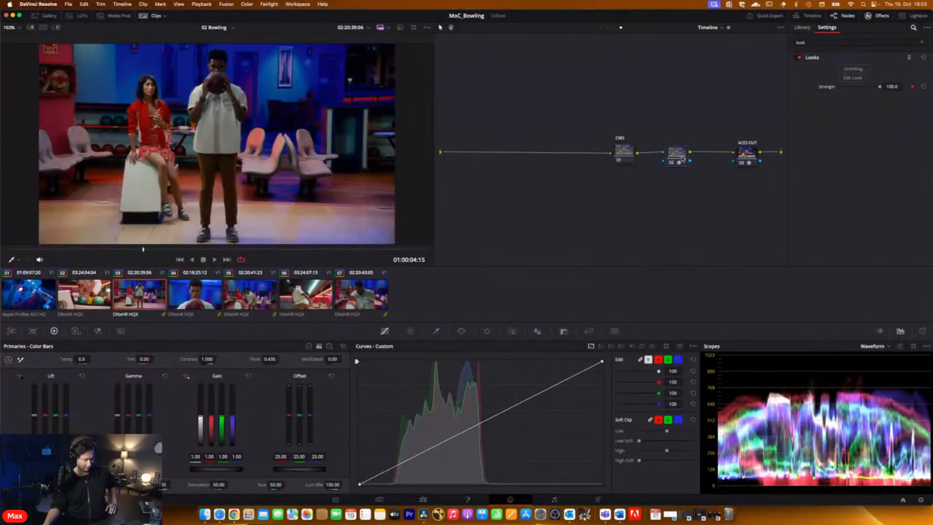
Move the Looks node in the timeline-level tree so that it sits before the 2383 node
click(622, 159)
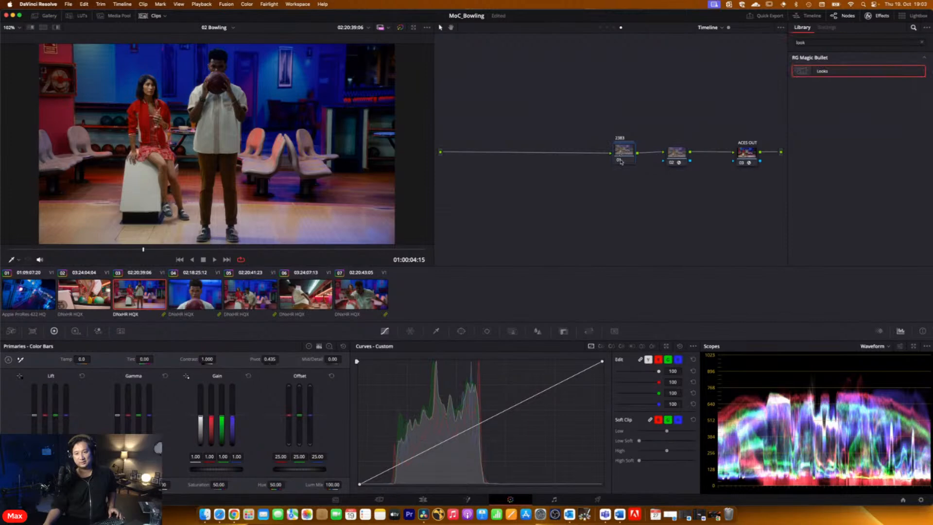
click(674, 154)
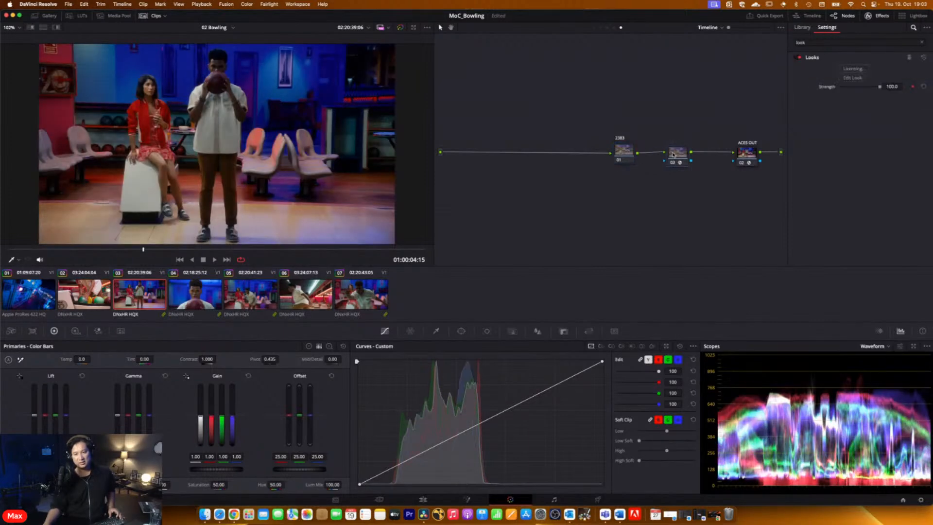
drag(676, 154, 577, 159)
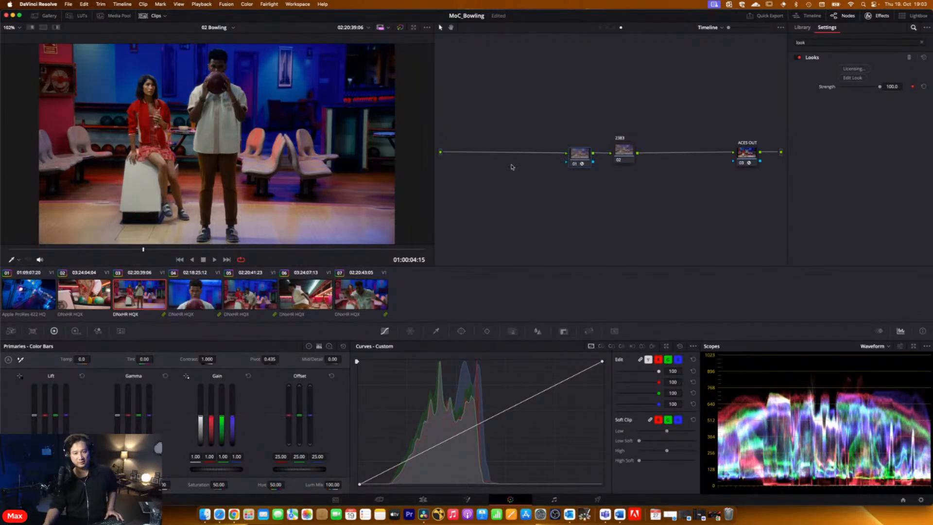
Switch to the clip-level node tree, hide the effects library, and lower the CON node's contrast to about 0.754
click(607, 28)
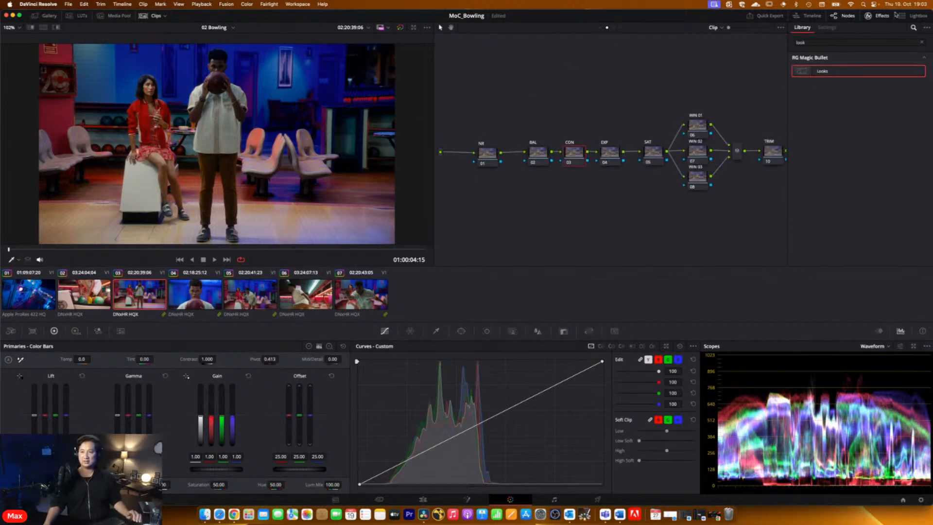
click(894, 15)
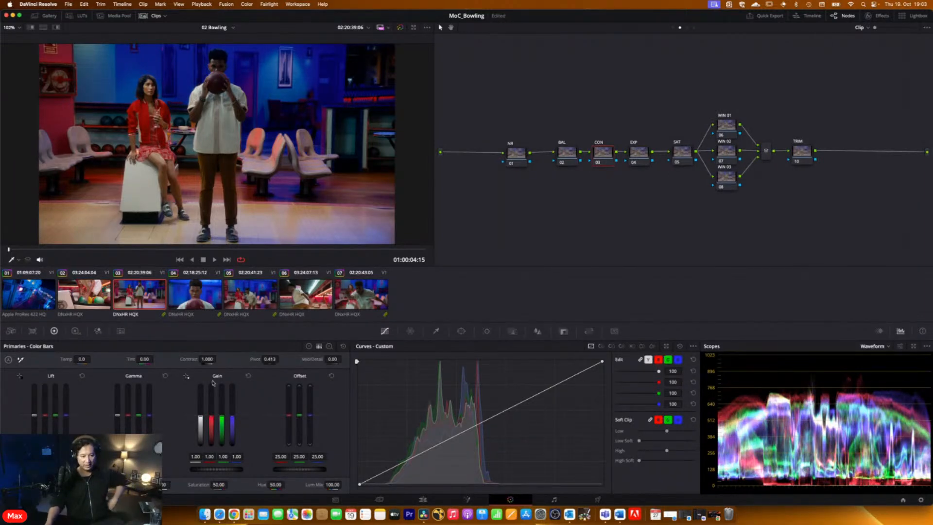
drag(208, 359, 190, 359)
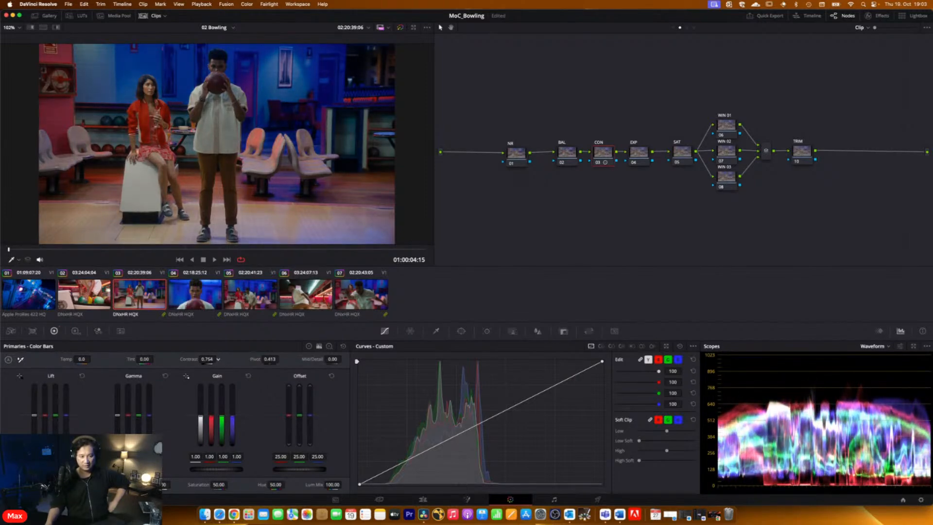
Show the High Dynamic Range color wheels for the EXP node and examine their color space and gamma options
click(642, 153)
click(76, 331)
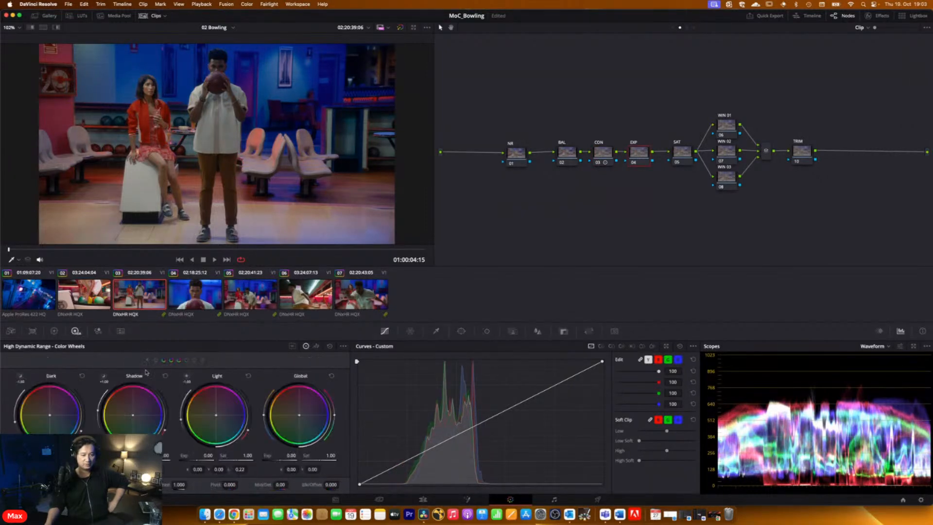
click(343, 346)
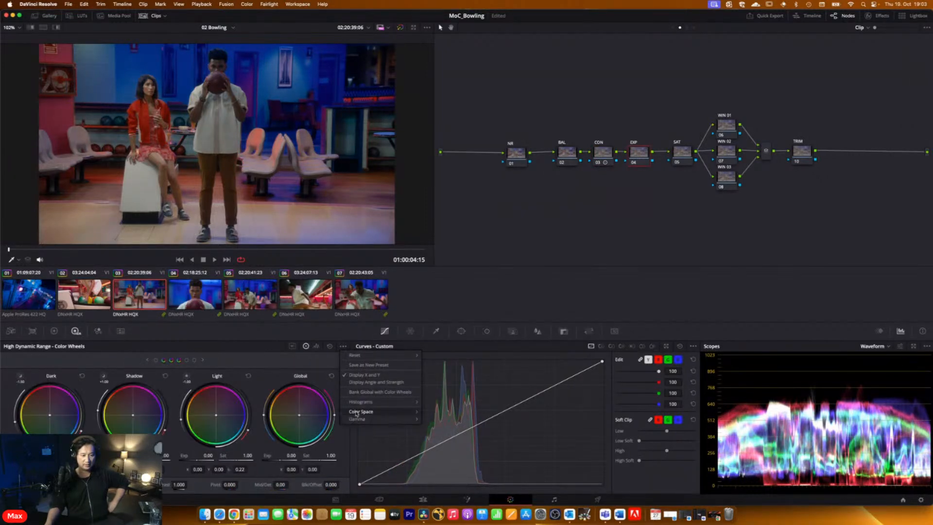
mouse_move(356, 413)
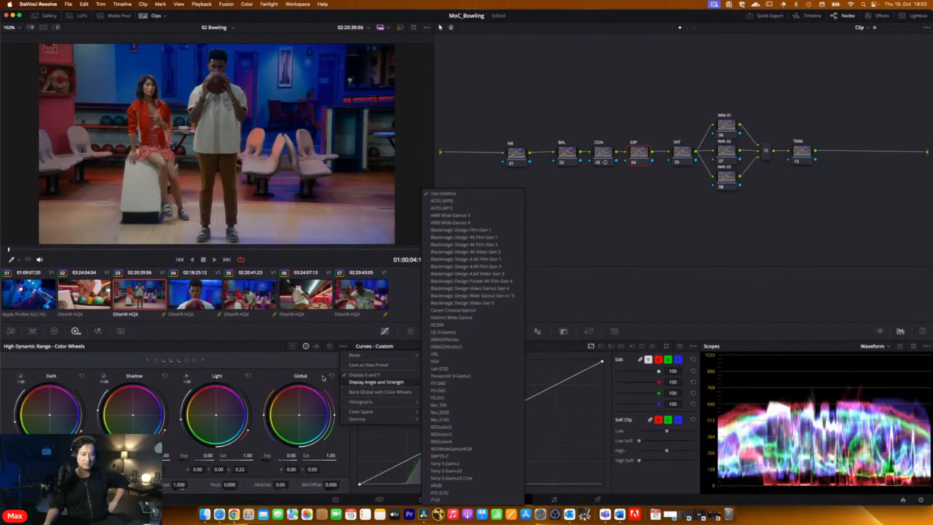
click(244, 363)
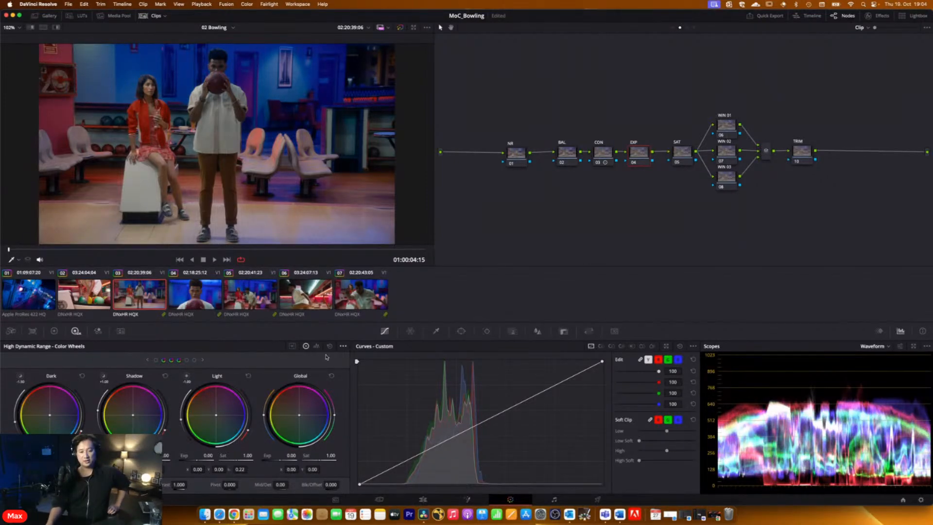
click(342, 346)
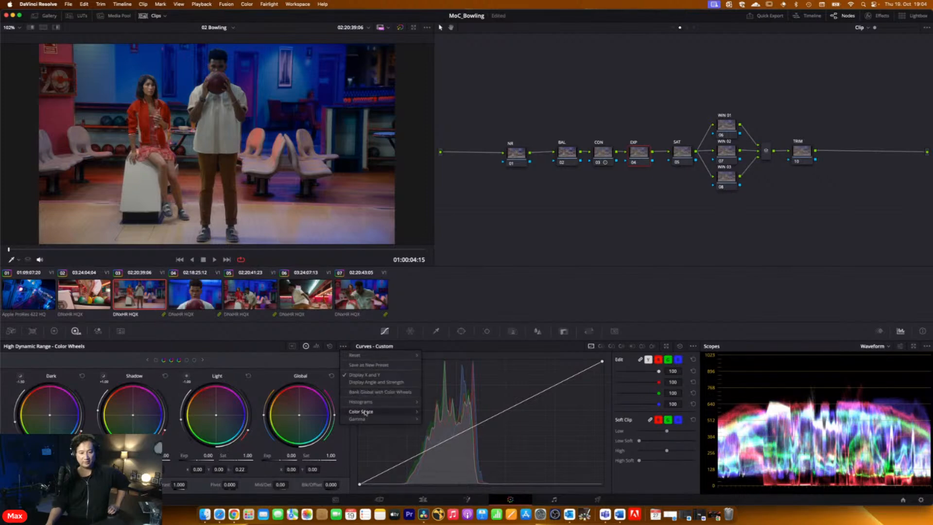
mouse_move(366, 412)
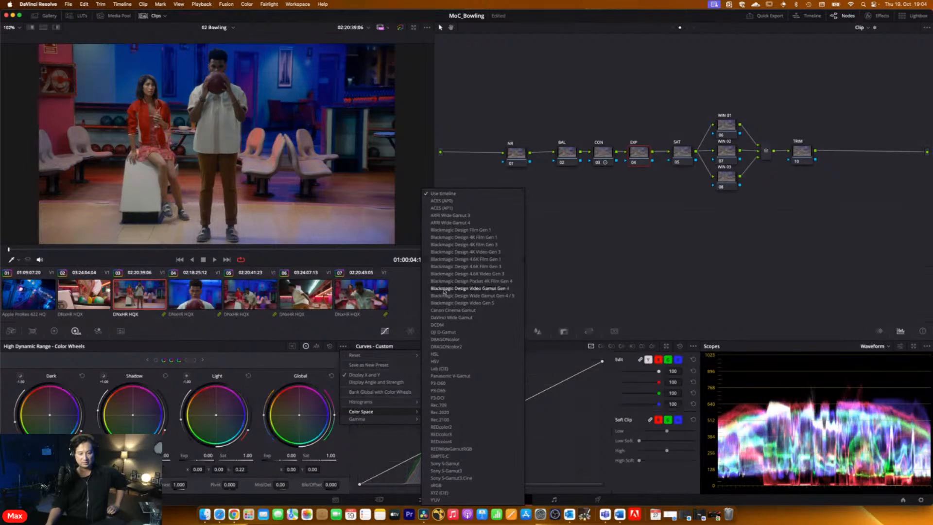
mouse_move(403, 419)
click(480, 98)
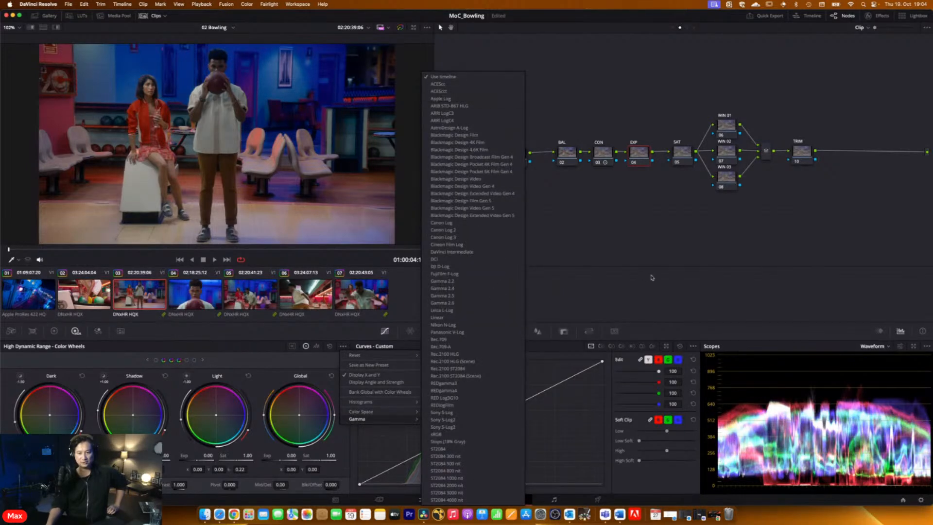
Review the project's color management settings, and set the EXP node's HDR wheels to ACES (AP1) color space and ACEScct gamma
click(921, 499)
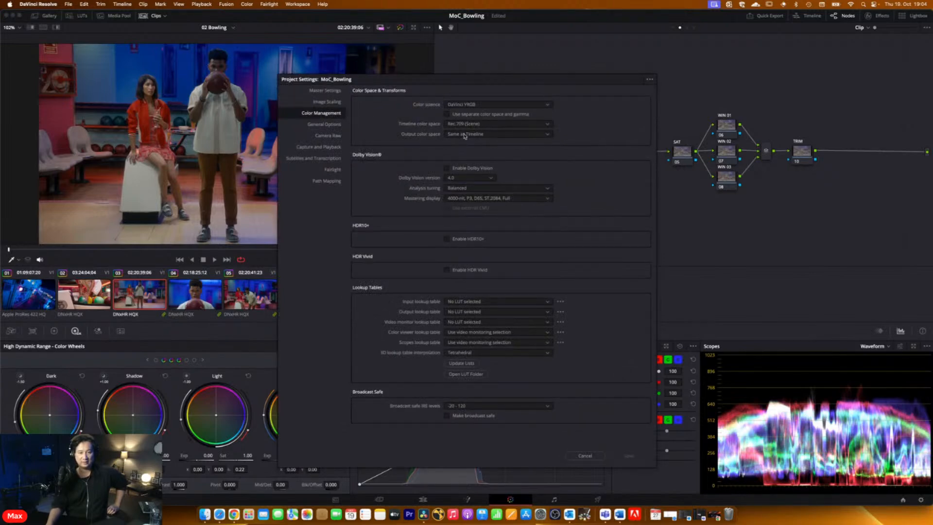
click(586, 456)
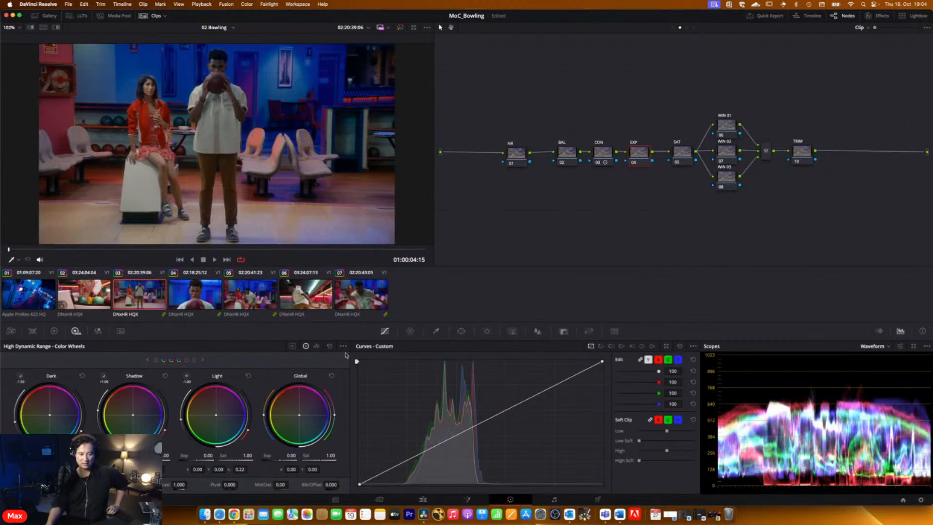
click(344, 347)
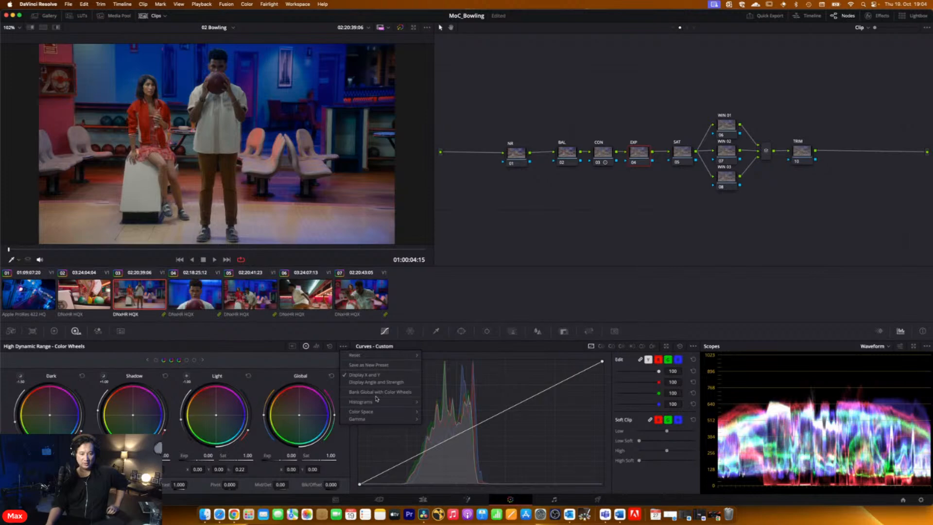
mouse_move(386, 416)
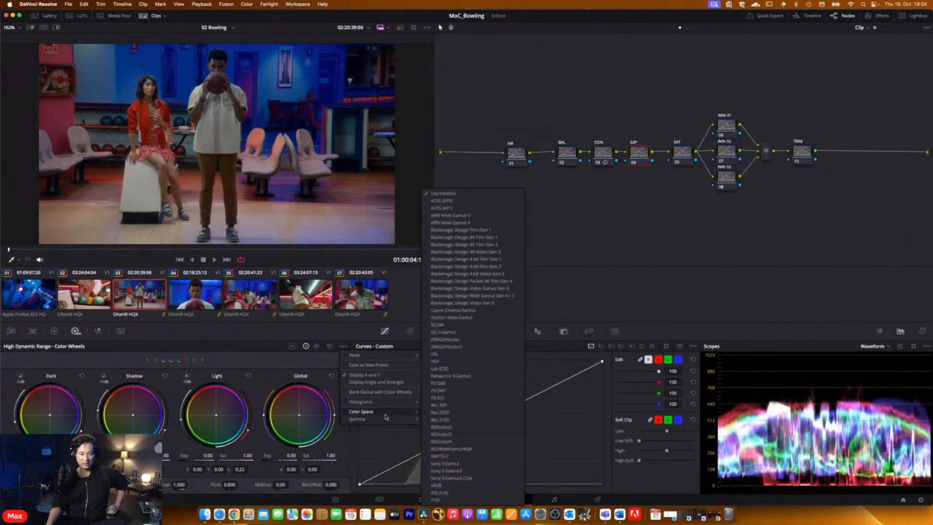
click(462, 209)
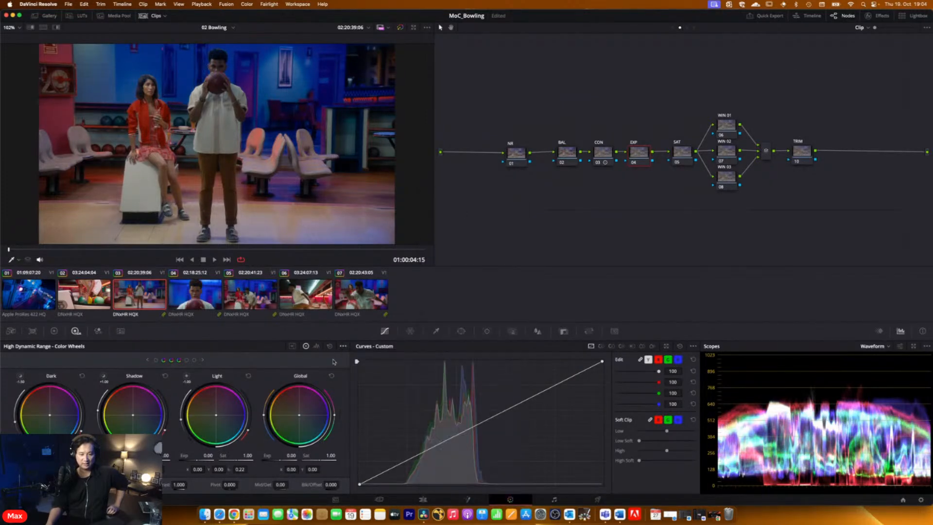
click(346, 346)
mouse_move(361, 420)
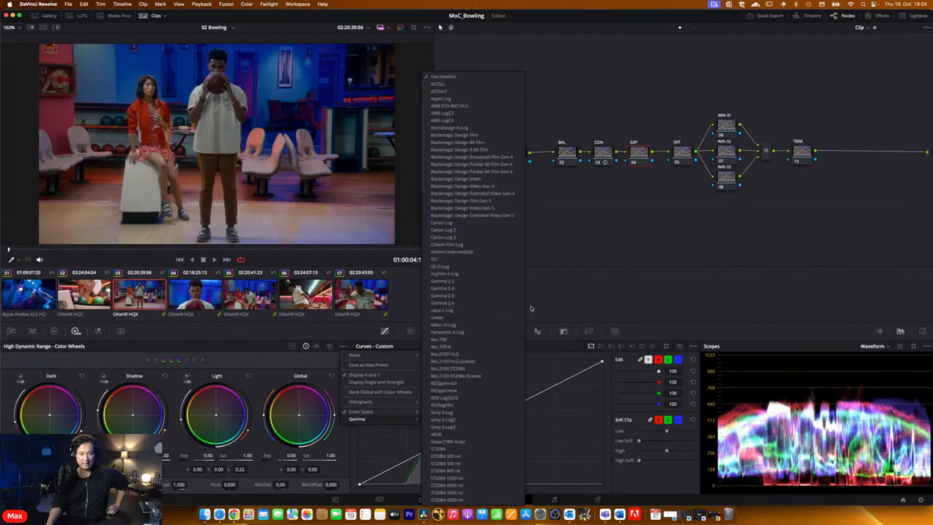
click(452, 92)
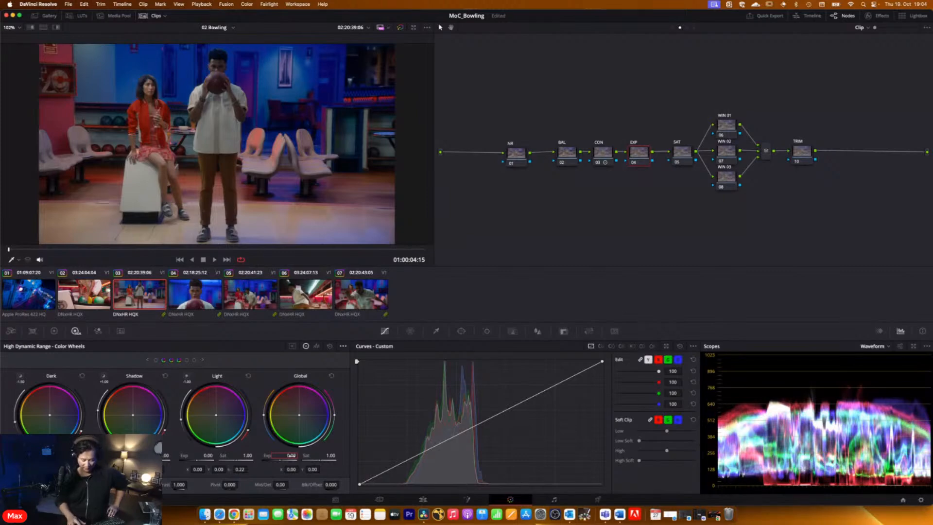
Try global exposures of 1 and 0.5 on the EXP node, and settle on 0.25
text(1)
key(Return)
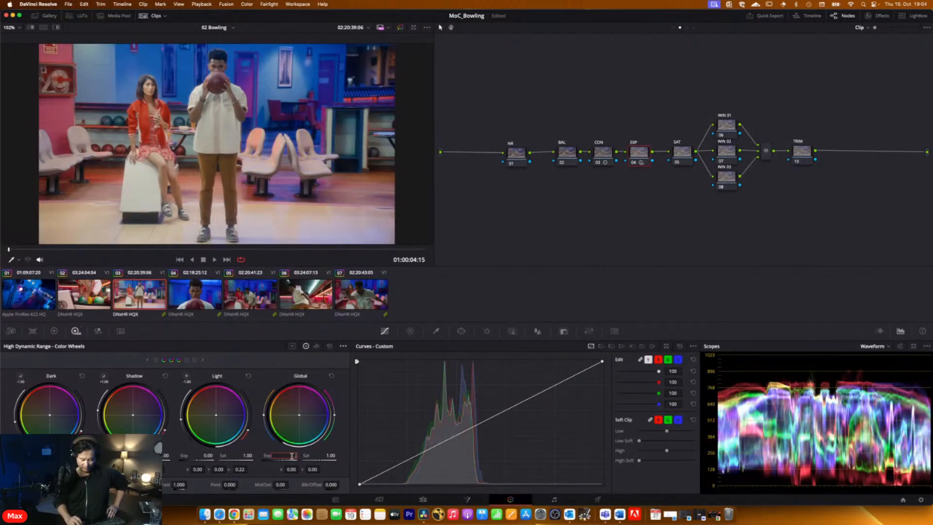
text(0.5)
key(Return)
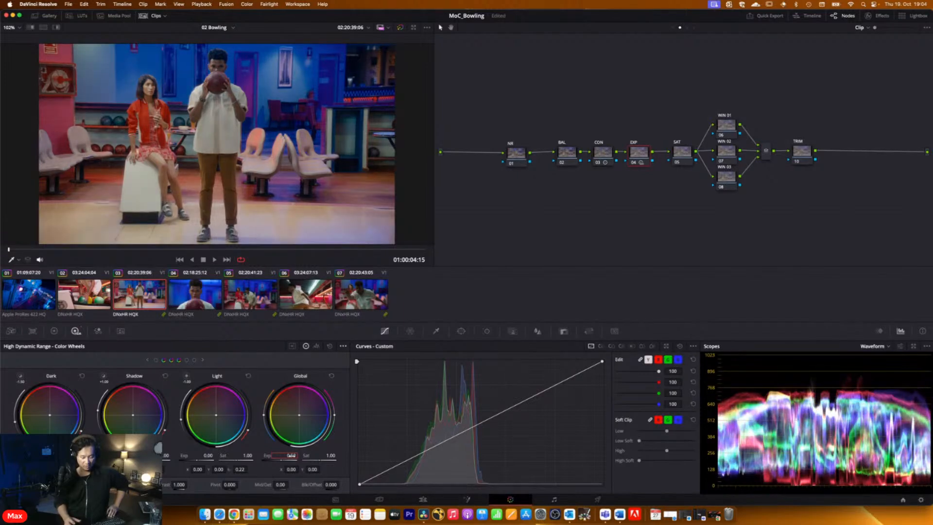
text(0.25)
key(Return)
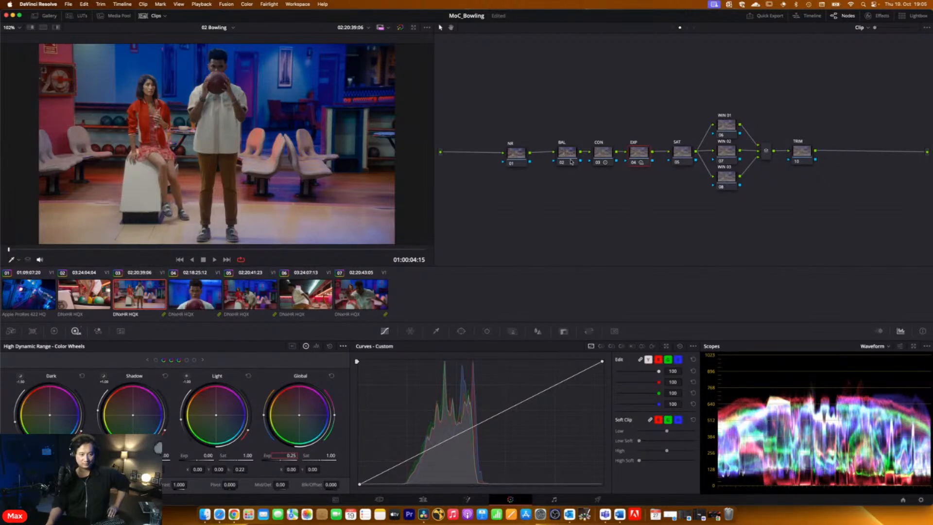
Raise the CON node's master gamma slightly in the primaries and set its contrast to 0.700
click(601, 152)
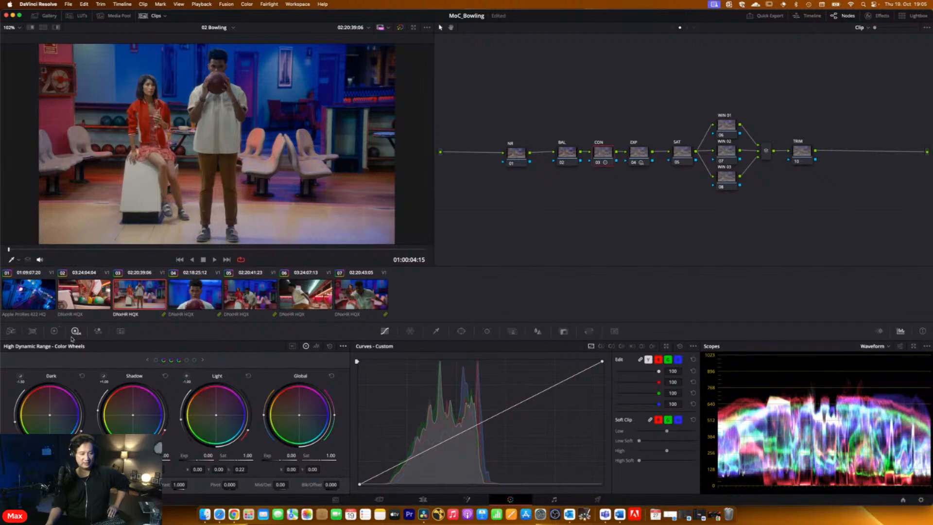
click(54, 332)
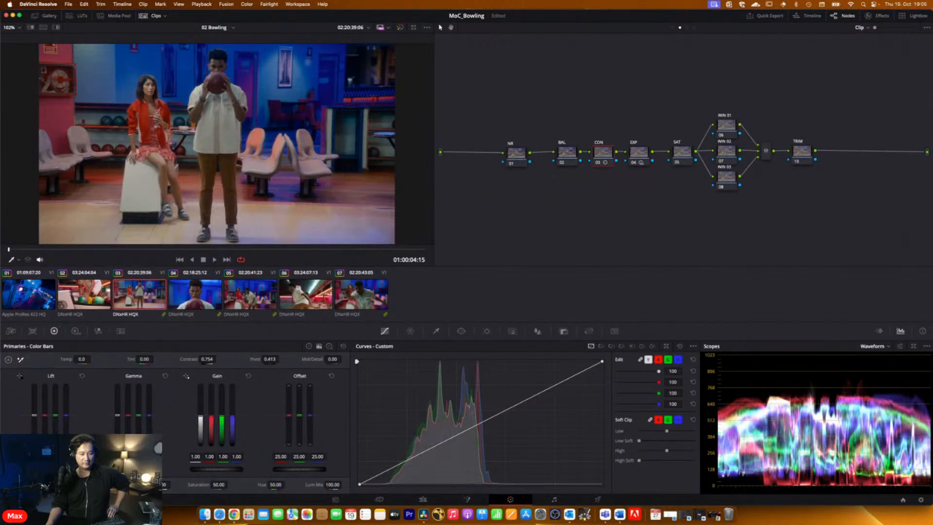
drag(133, 470, 142, 470)
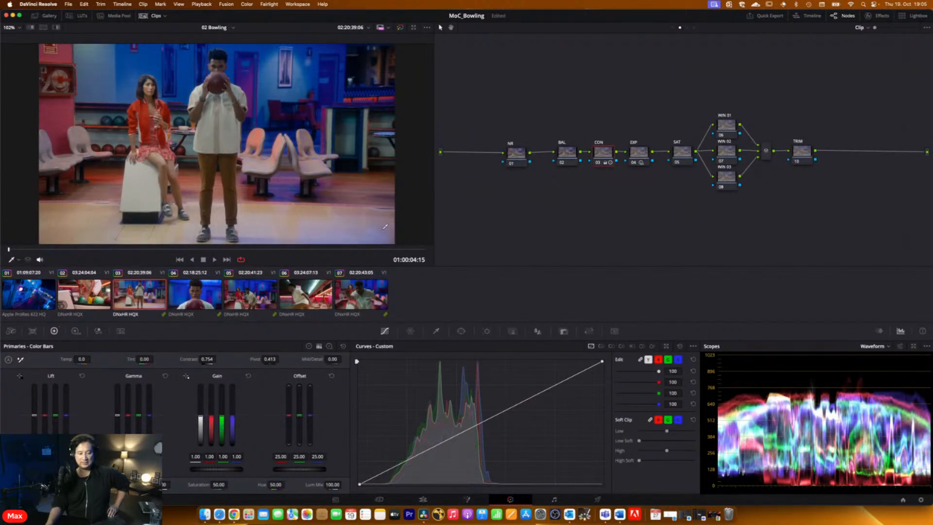
double_click(209, 359)
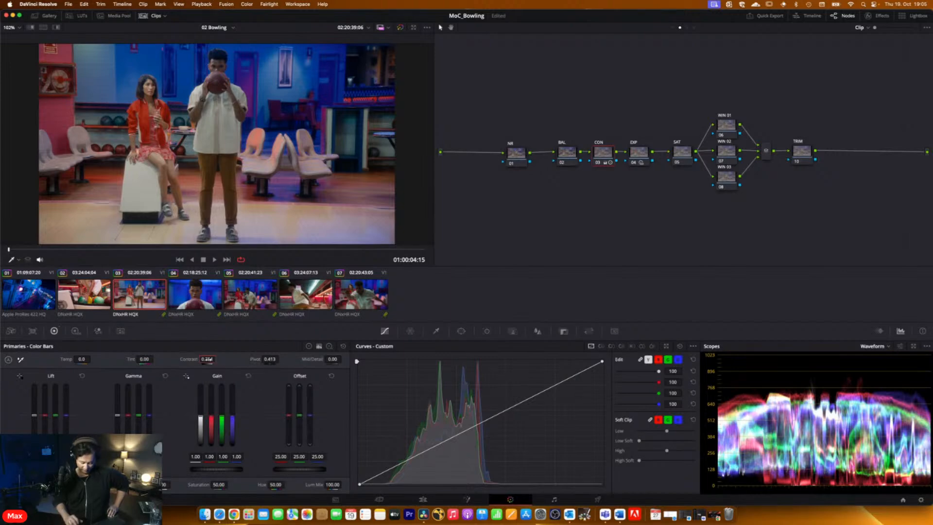
text(0.7)
key(Return)
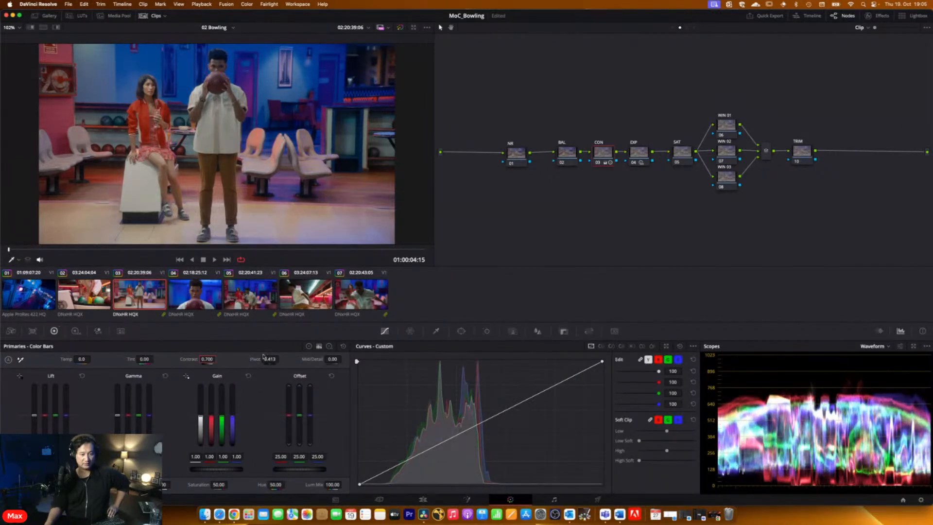
Warm the BAL node by setting red offset to about 26.20 and blue to about 21.80, and compare with the node bypassed
click(559, 151)
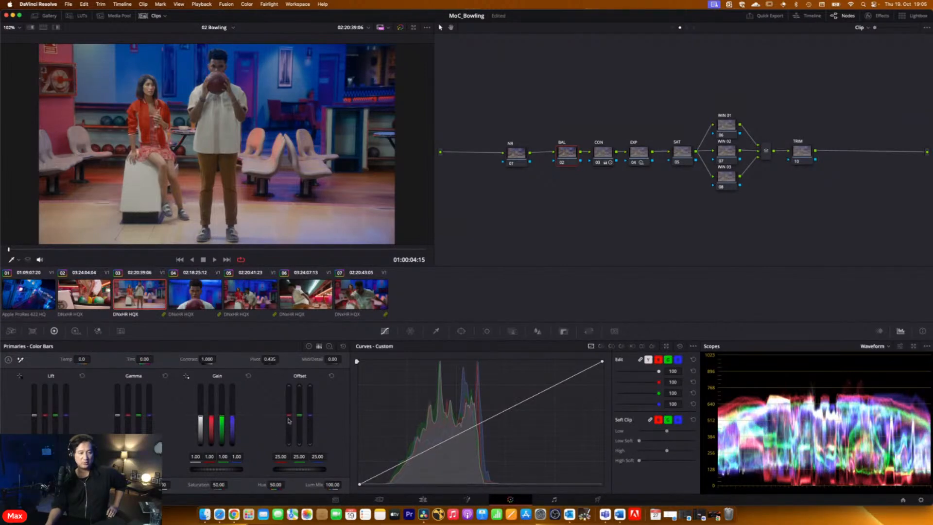
drag(289, 421, 289, 420)
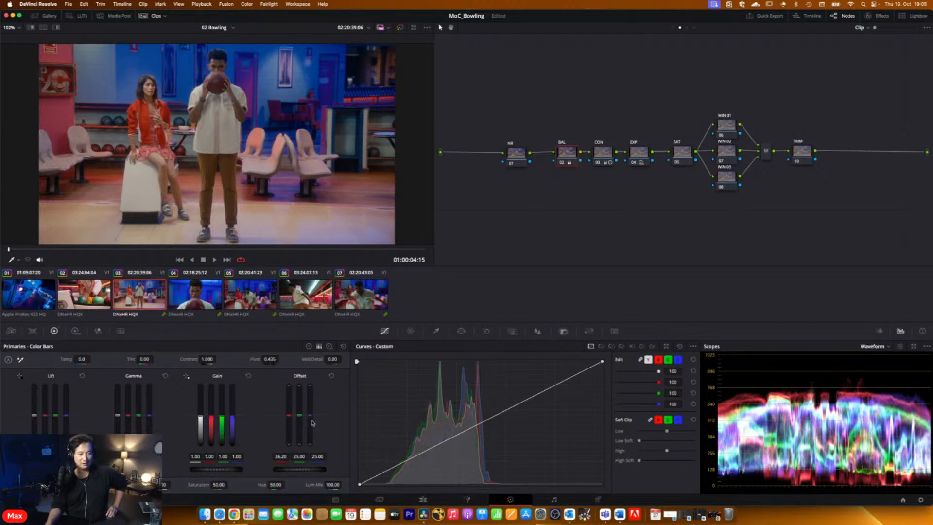
drag(312, 422, 312, 423)
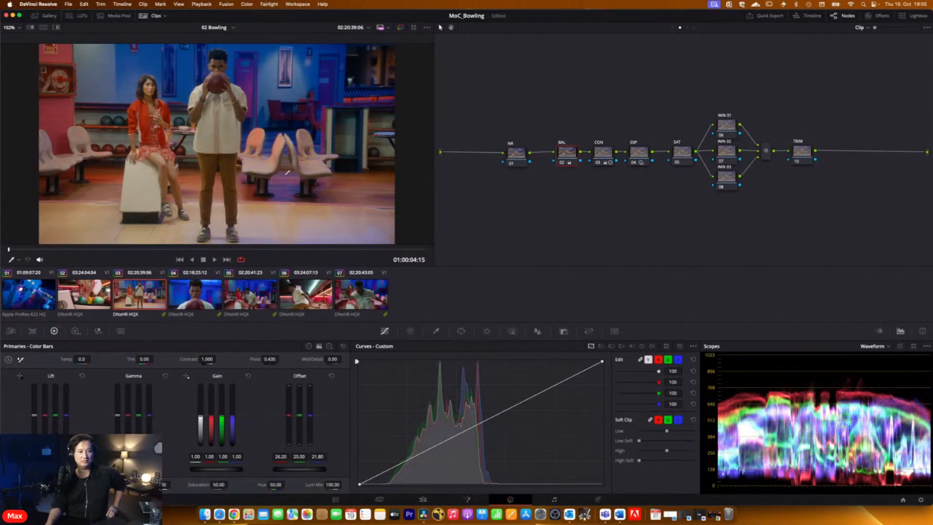
click(560, 165)
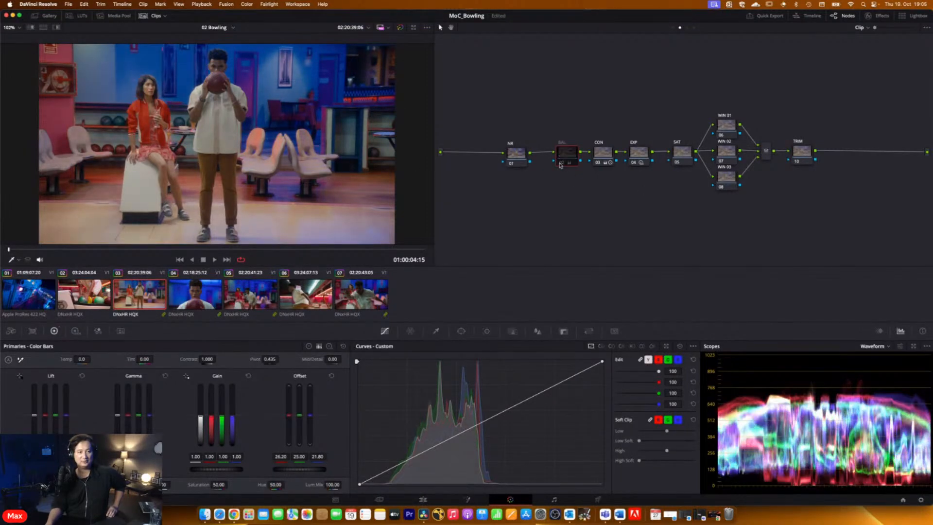
click(560, 164)
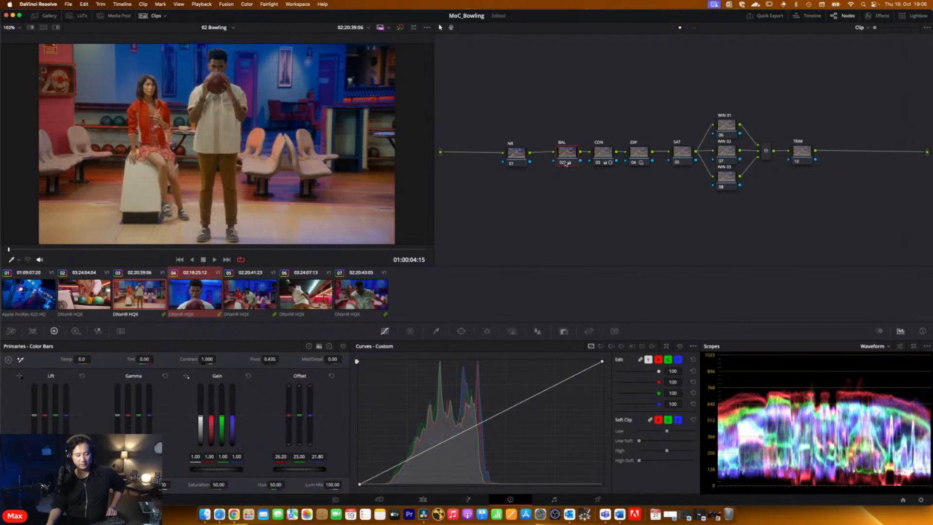
Ripple the BAL node changes from clip 03 to the selected clip 04, check that clip, and return to clip 03
click(247, 5)
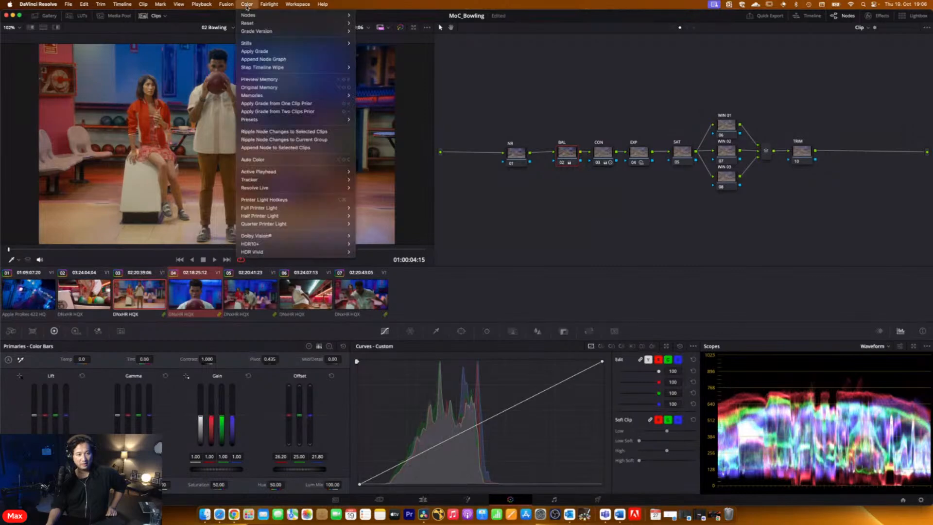
click(298, 135)
click(205, 296)
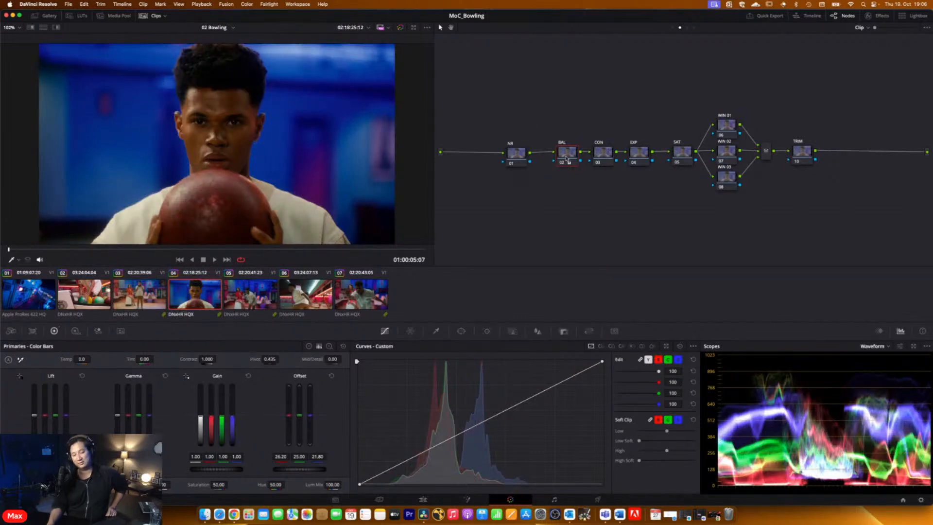
key(Up)
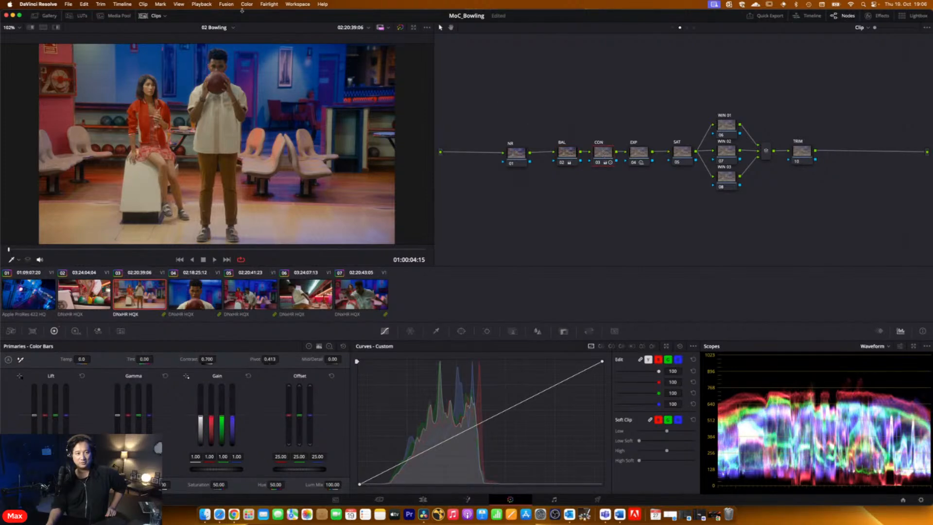
click(247, 7)
click(572, 113)
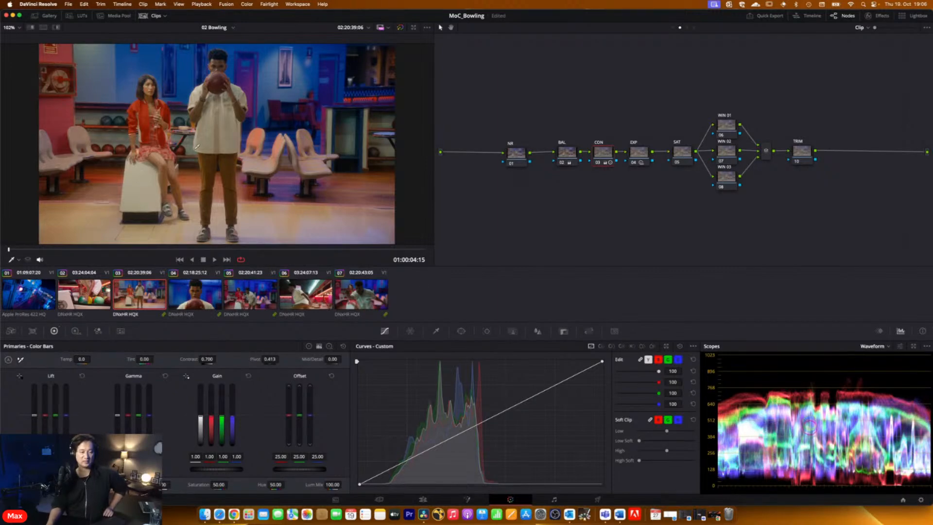
Copy the full grade of clip 03 to the clips that follow it in the timeline
click(190, 302)
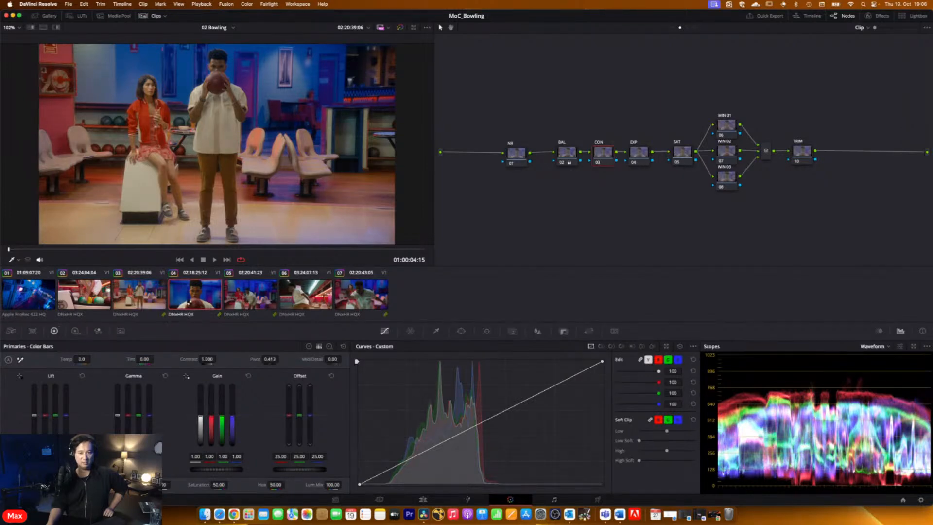
click(250, 294)
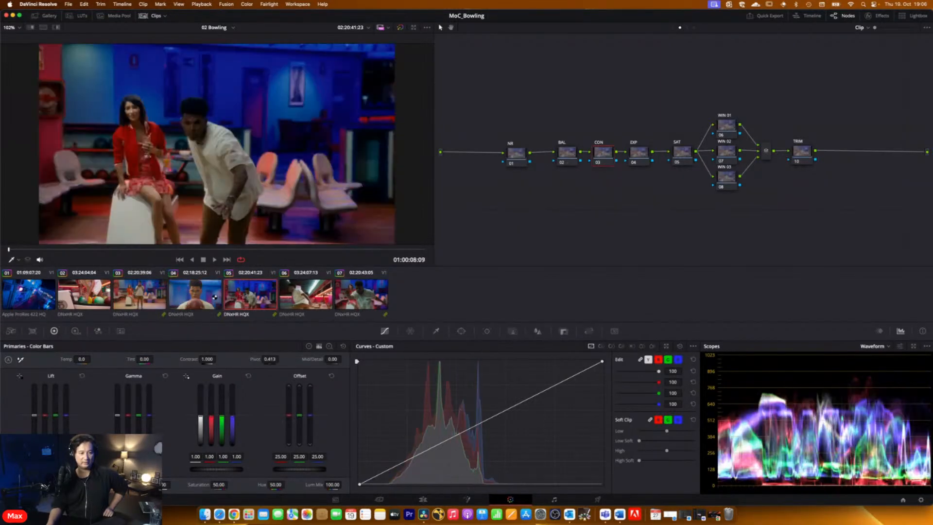
click(339, 296)
middle_click(253, 297)
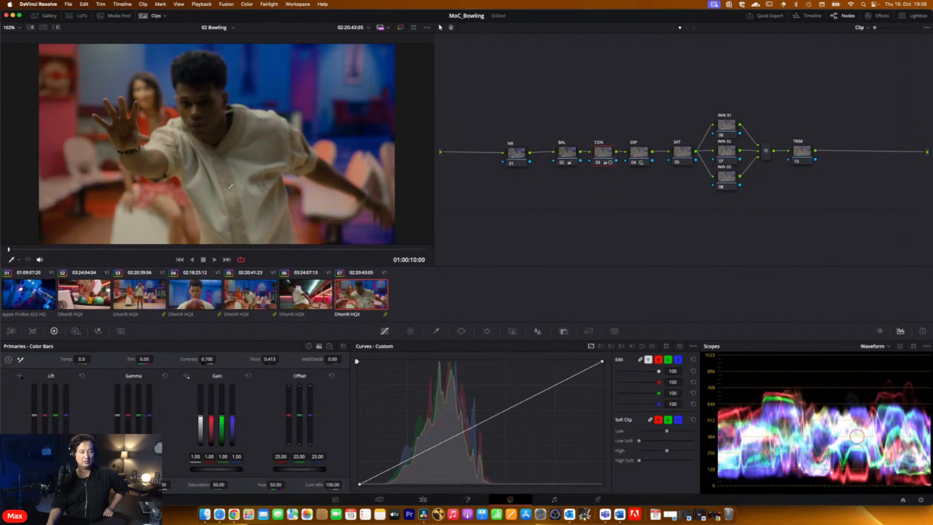
Copy the grade of clip 03 to clip 02, the close-up of the bowling balls, and compare the two clips
click(89, 297)
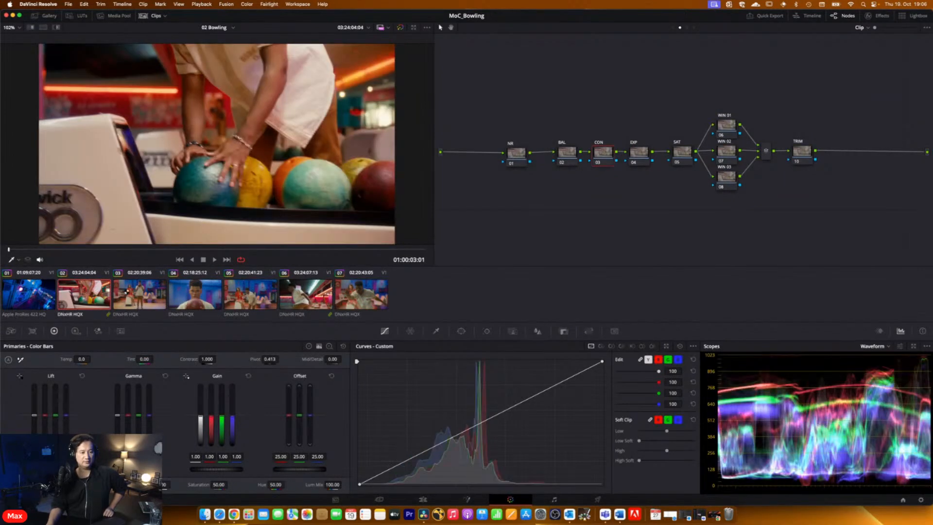
click(126, 293)
click(100, 294)
click(133, 291)
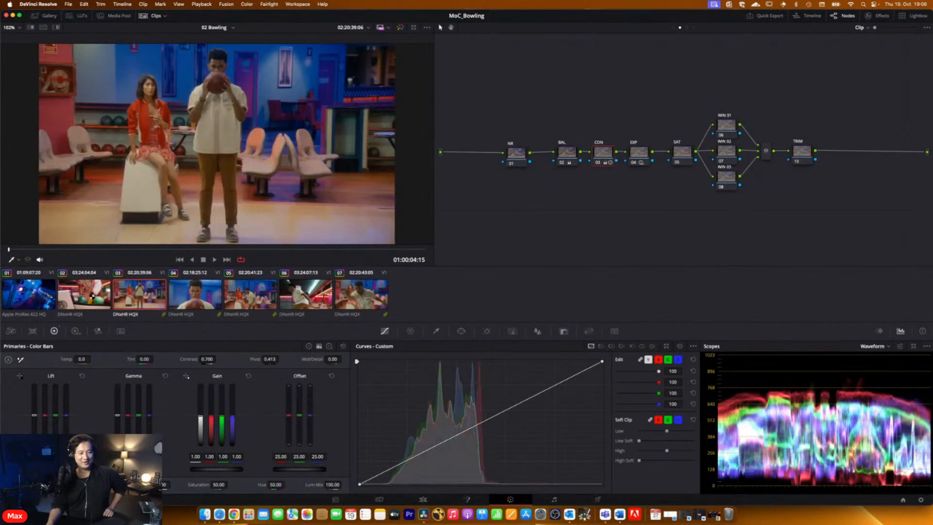
click(92, 296)
click(126, 293)
Apply the grade of clip 03 to clip 01, the night street shot, and compare the two clips
click(41, 298)
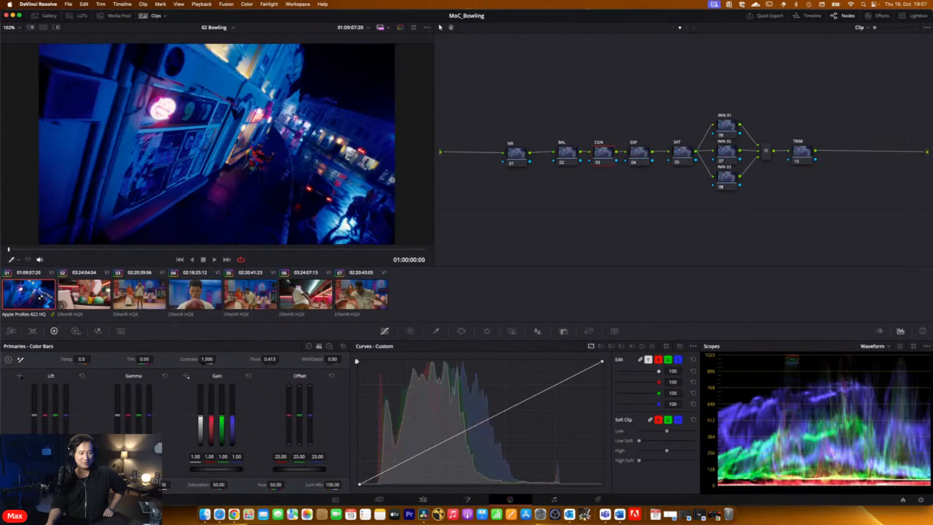
middle_click(152, 297)
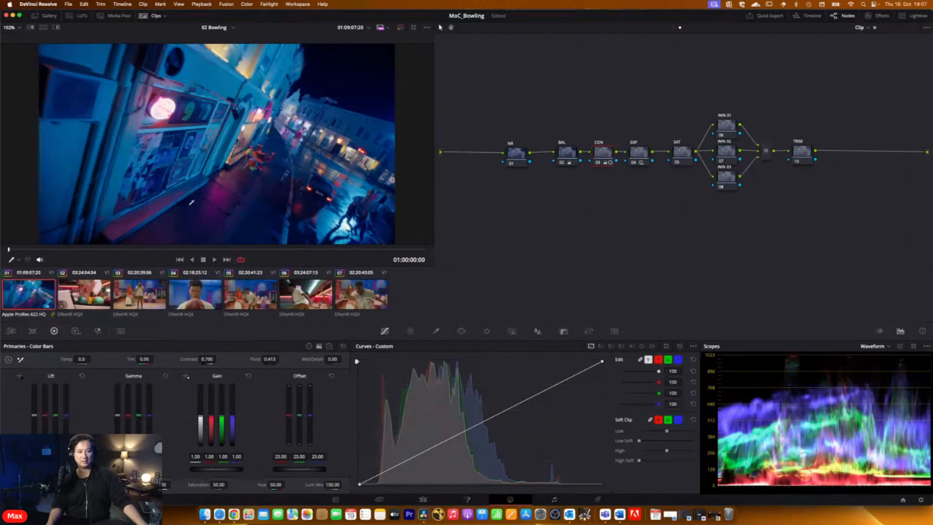
click(135, 295)
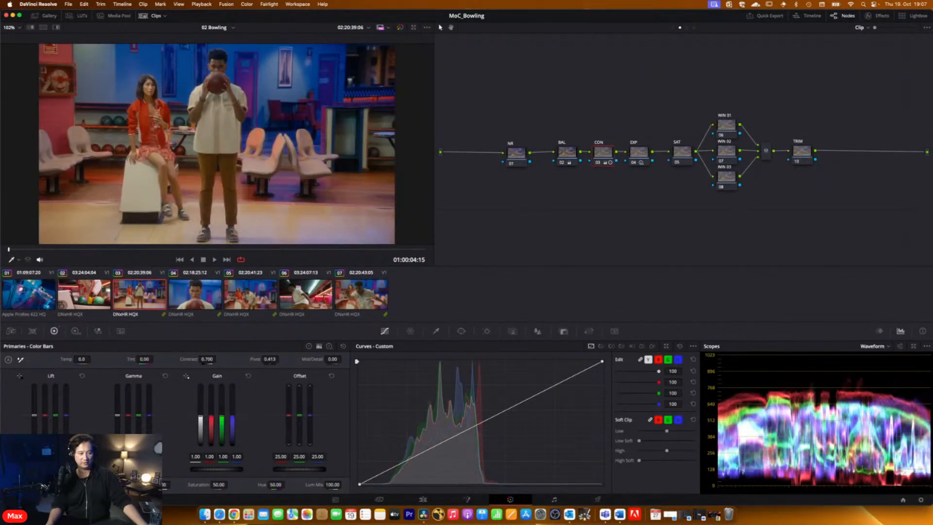
click(35, 295)
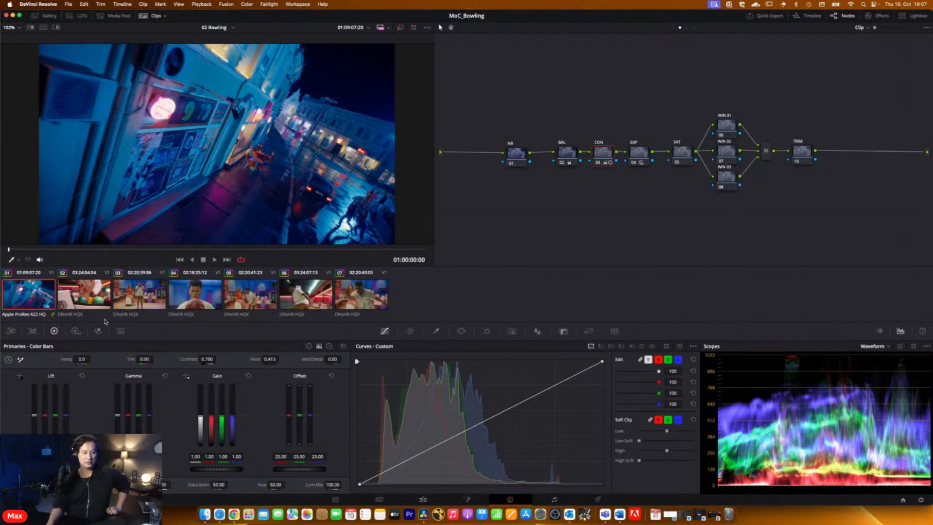
Raise the green gain of clip 03's SAT node to 1.08 and ripple the node change to the current group
click(139, 294)
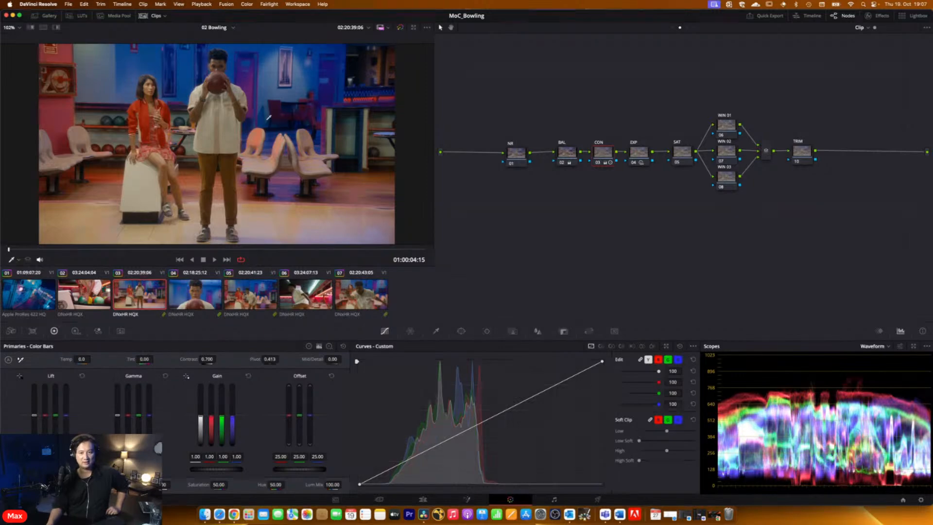
click(680, 155)
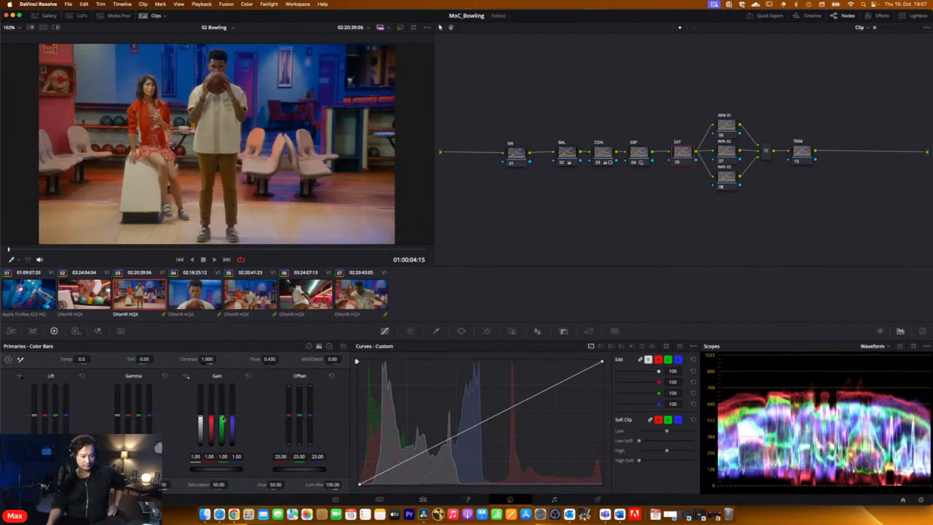
drag(224, 418, 224, 418)
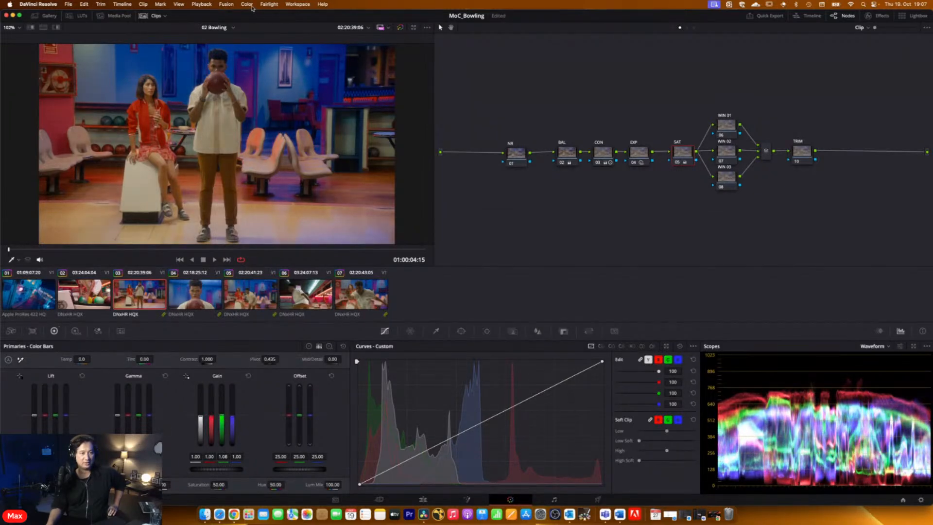
click(248, 5)
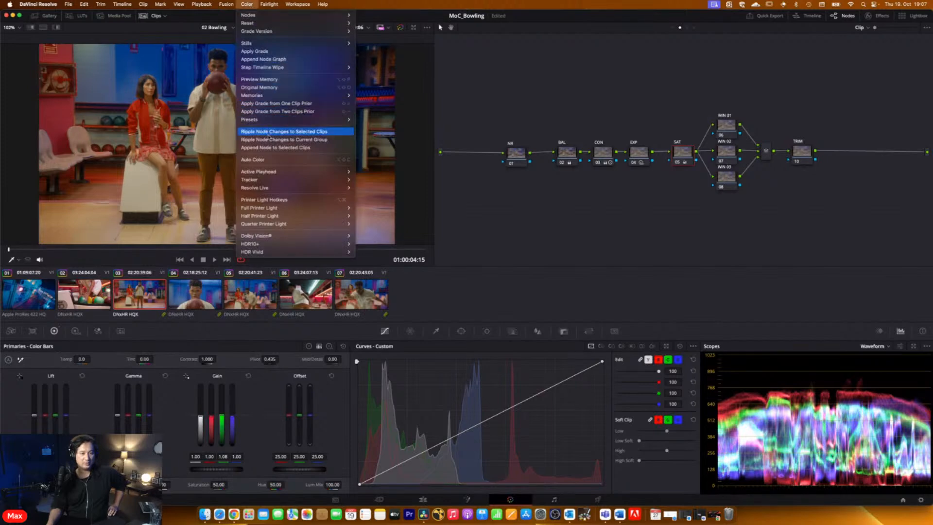
click(269, 141)
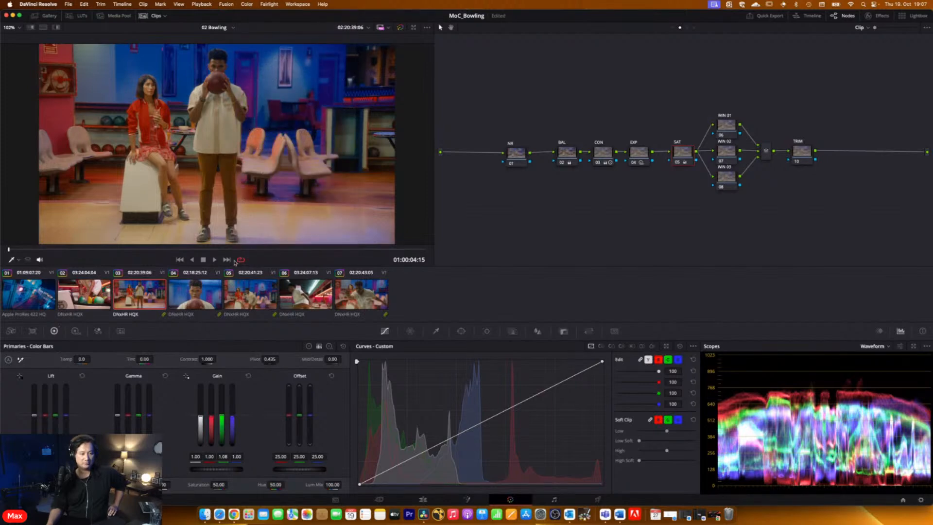
Check the SAT node change on clips 04 to 07 and return to clip 03
click(204, 295)
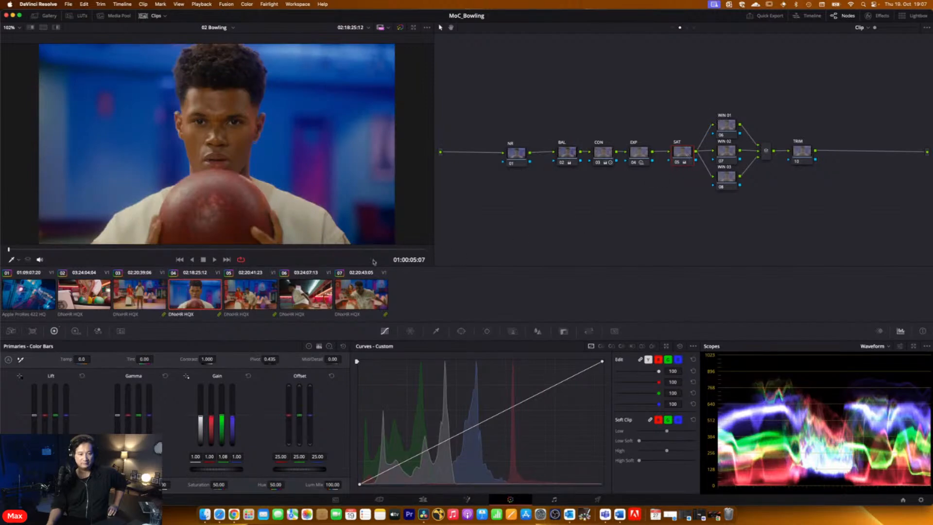
click(266, 297)
click(304, 295)
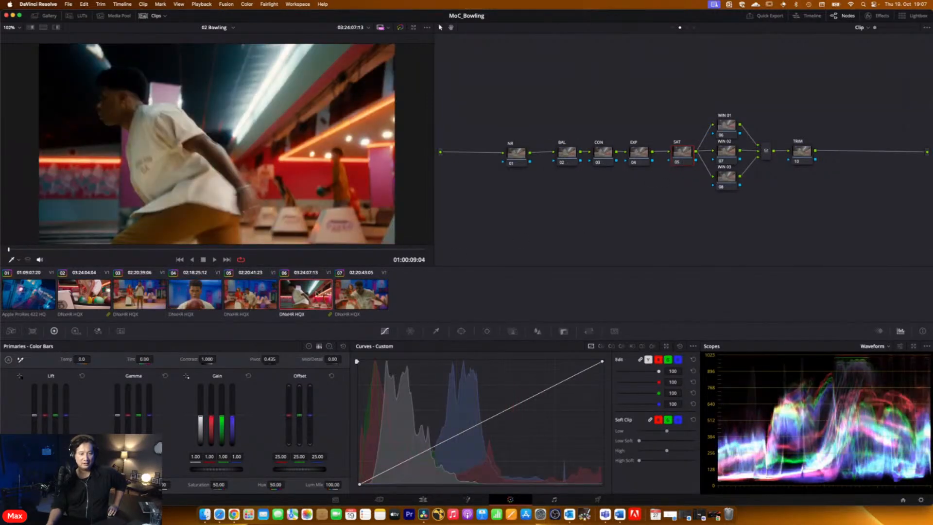
click(349, 295)
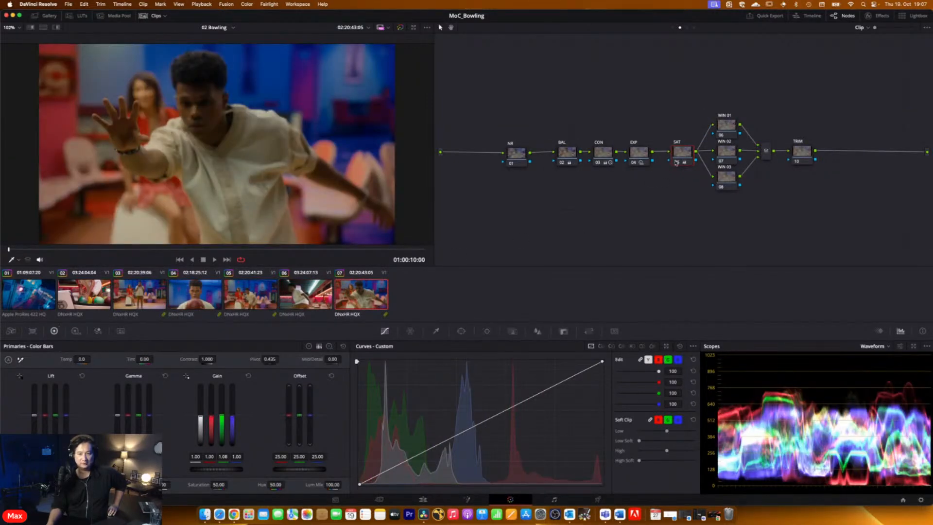
click(325, 288)
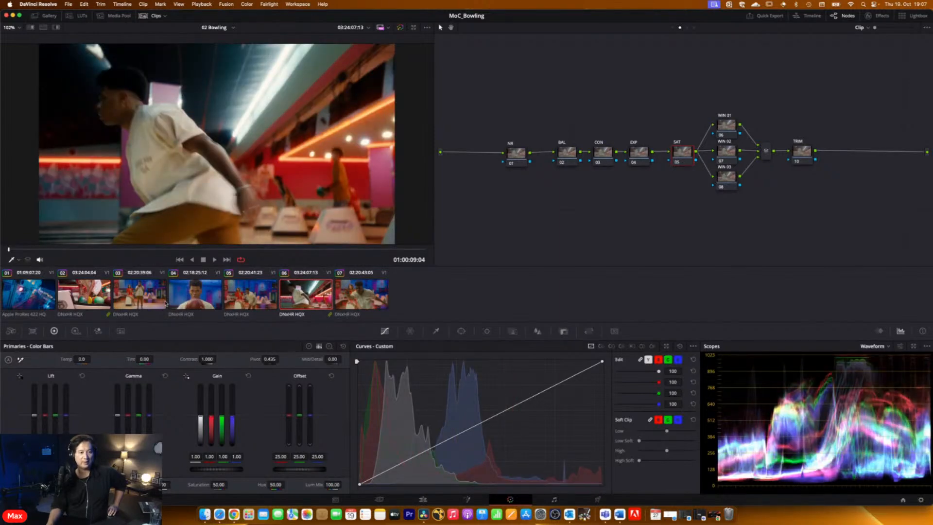
key(Home)
click(131, 291)
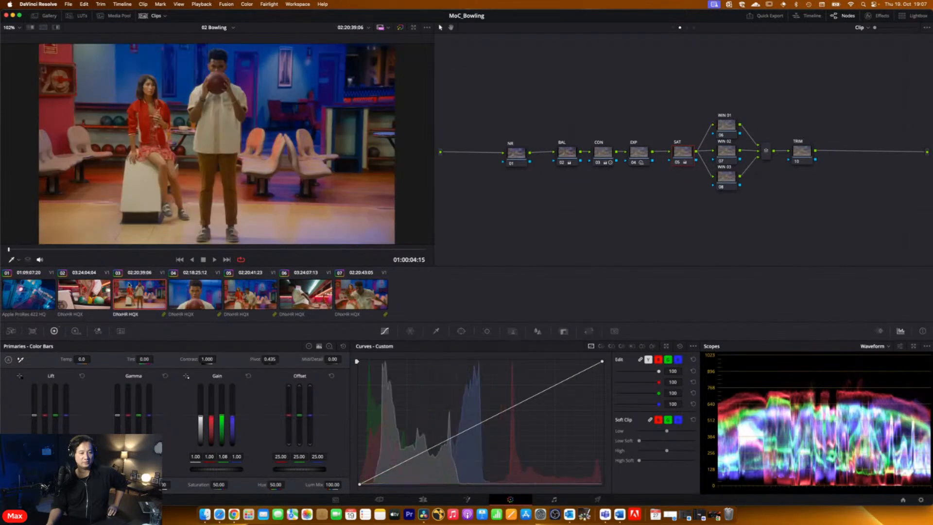
Raise the green gain of clip 01's SAT node to 1.11 and compare the shot with nodes BAL through SAT disabled and enabled
click(33, 298)
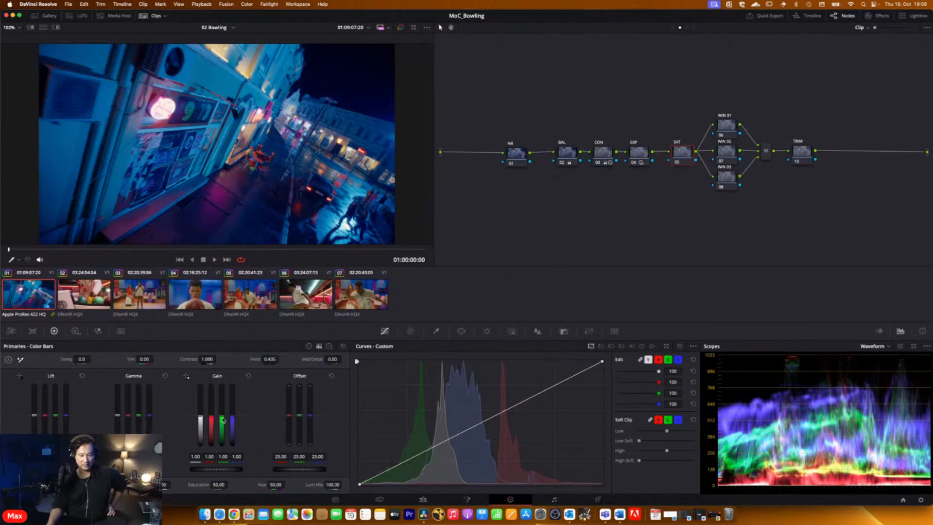
drag(223, 420, 223, 419)
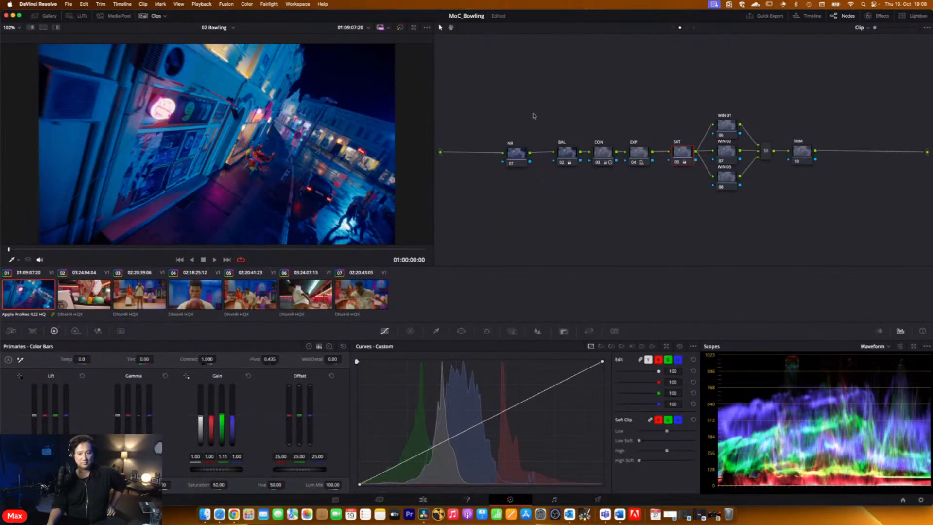
drag(563, 120, 683, 208)
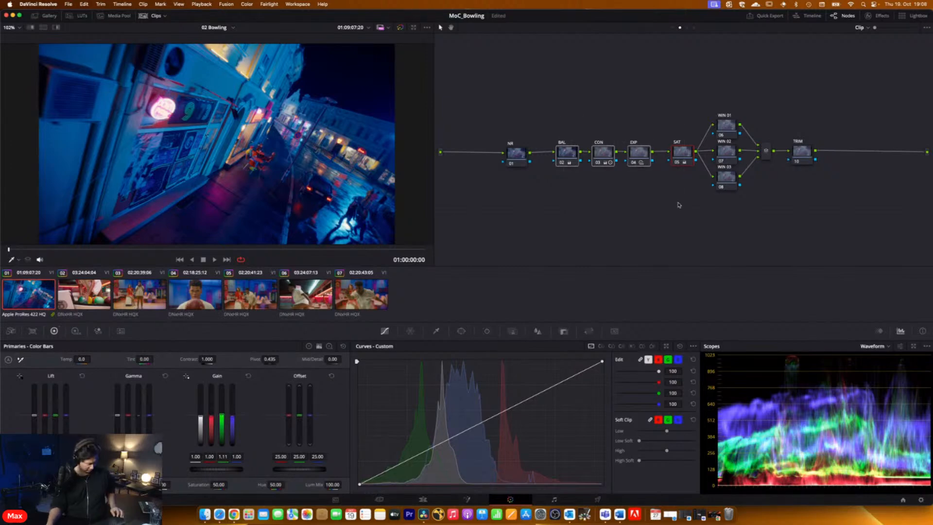
key(super+d)
key(super+d)
key(super+d)
key(super+d)
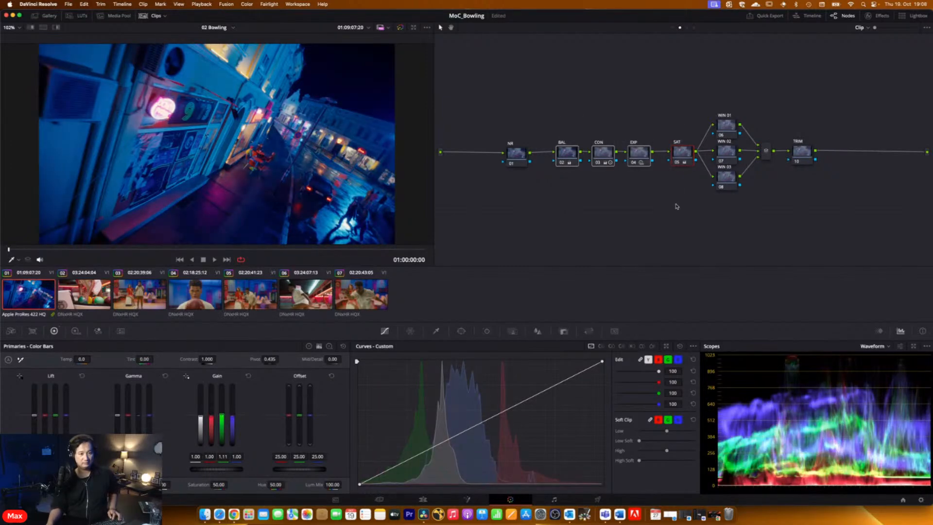
Try a contrast of 0.65 on clip 01's CON node, and settle on 0.6
click(601, 154)
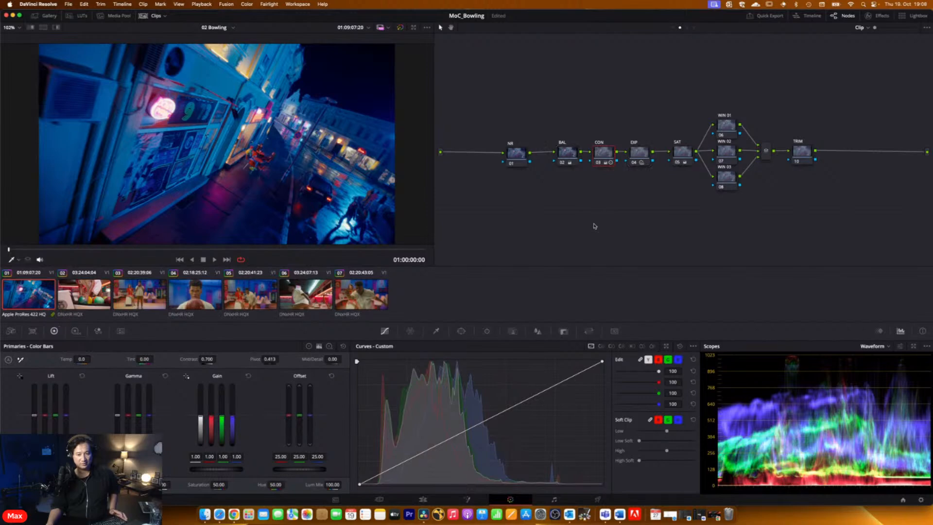
double_click(207, 359)
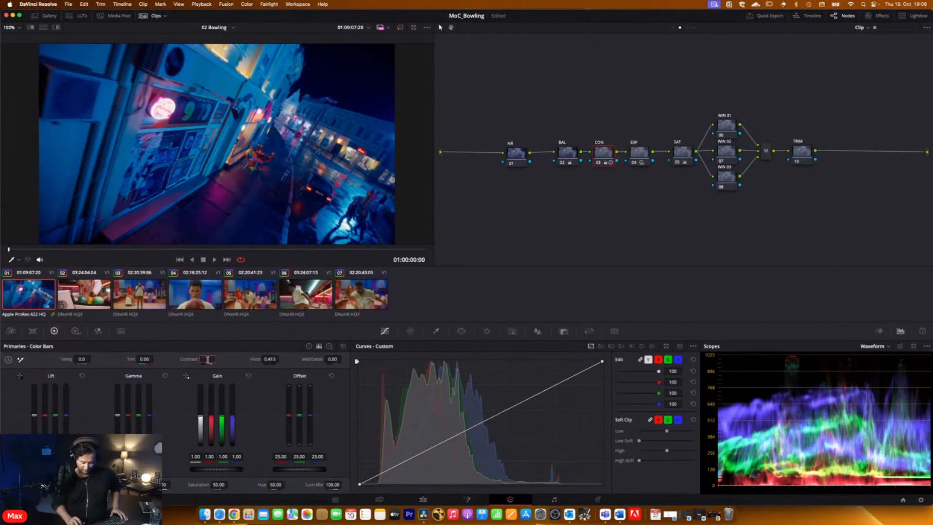
text(0.65)
key(Return)
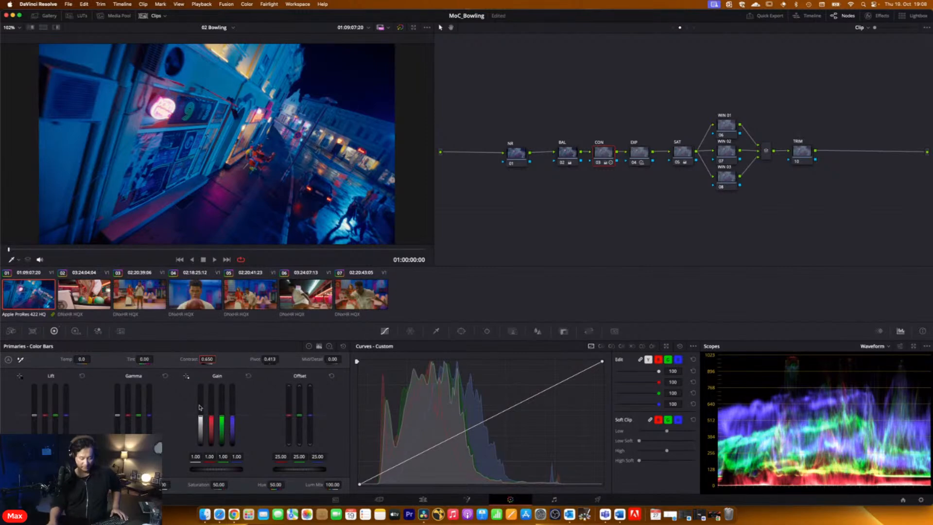
text(0.6)
key(Return)
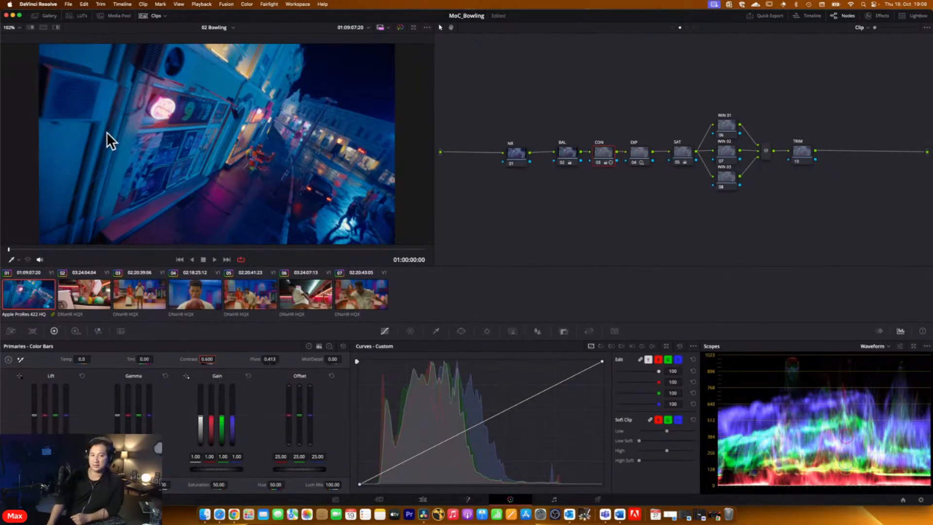
Compare clip 01 with the bowling clips 03, 04, 06 and 07, and return to clip 01
click(110, 291)
click(141, 294)
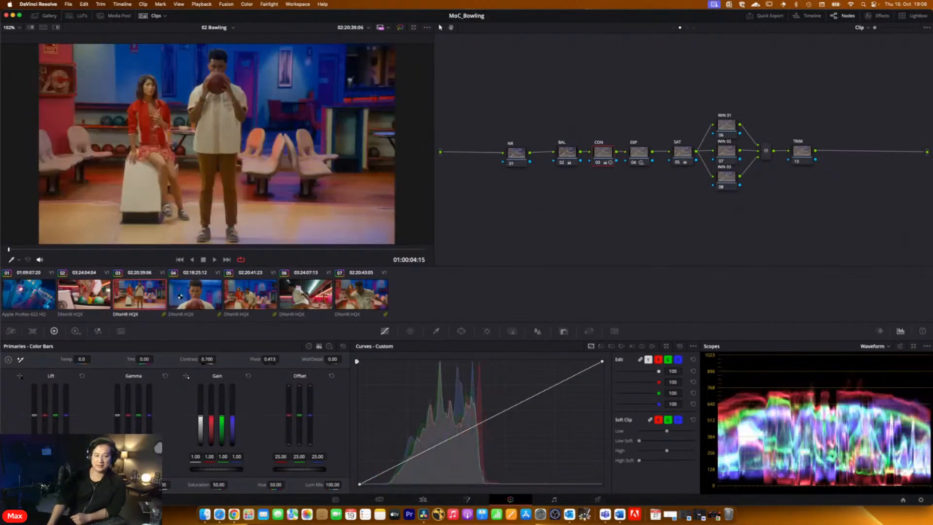
click(180, 296)
click(317, 295)
click(349, 296)
click(25, 294)
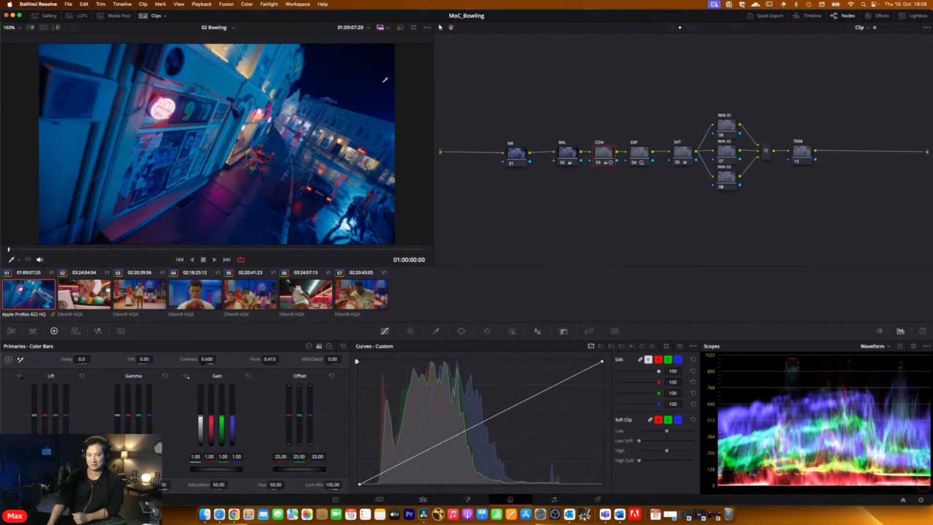
In clip 01's Group Pre-Clip node graph, add a serial node after ACES IN and apply the RG Magic Bullet Looks effect to it
click(673, 27)
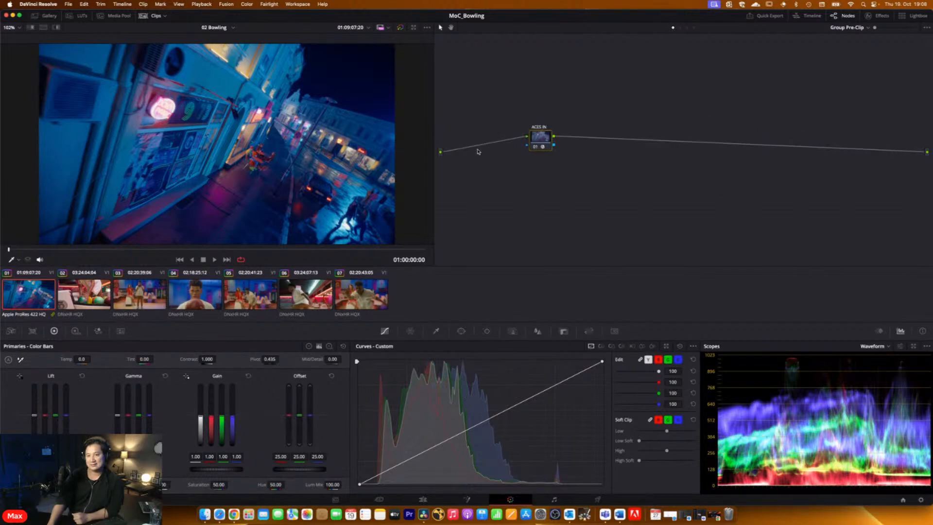
drag(538, 139, 533, 154)
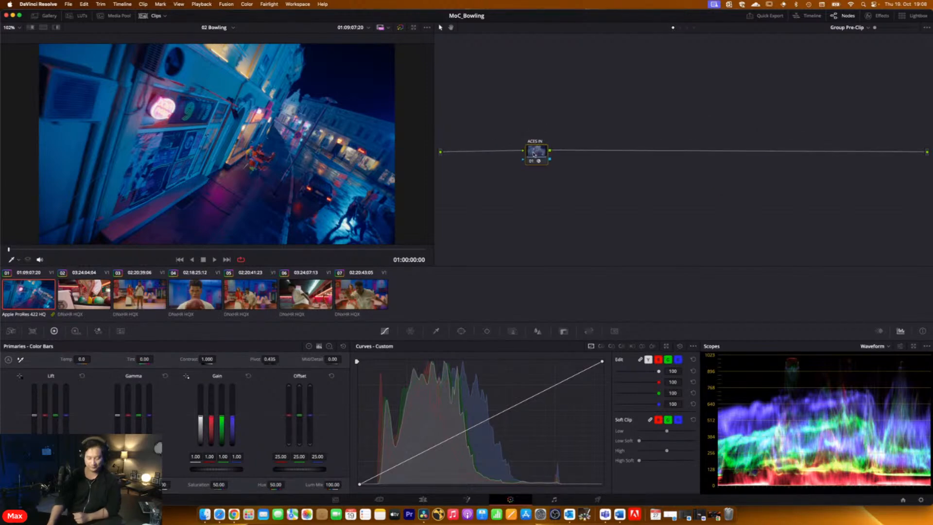
key(alt+s)
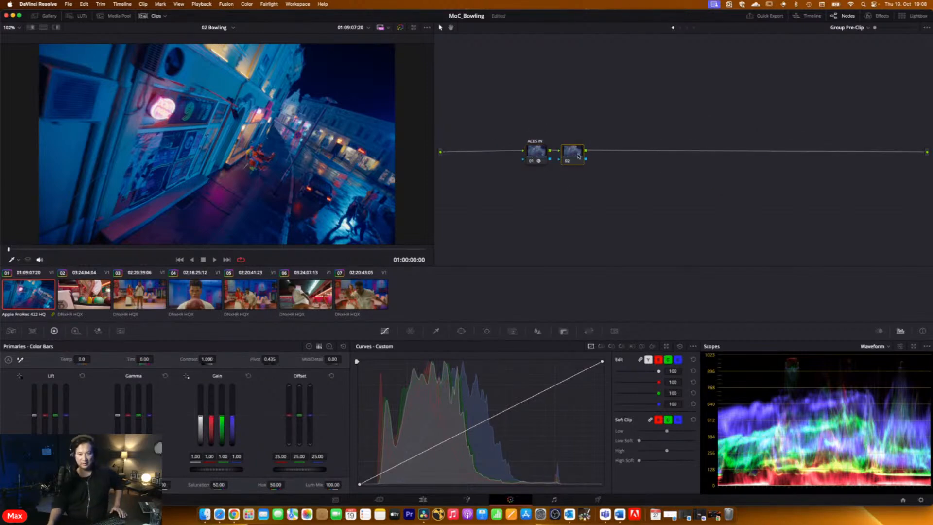
click(871, 15)
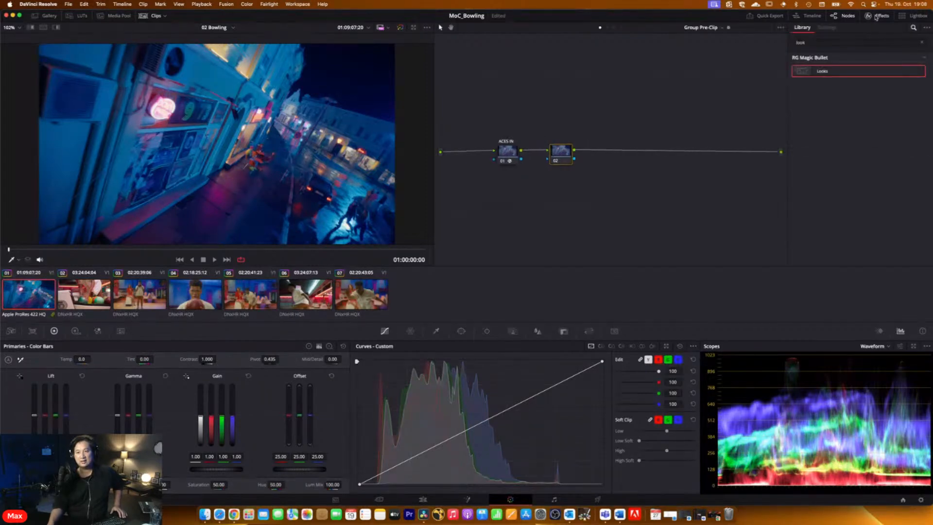
drag(857, 71, 554, 149)
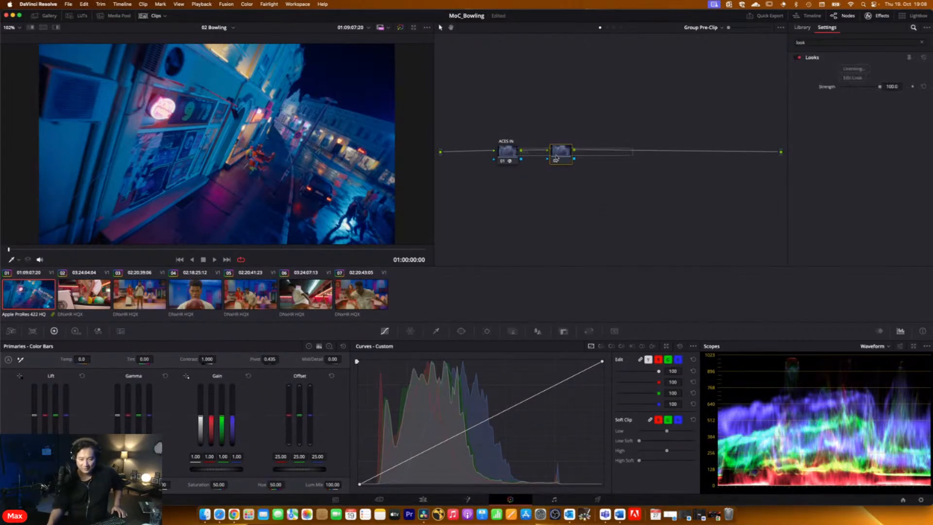
Open the look for editing in Magic Bullet Looks and set its color management preset to ACEScct IN OUT
click(851, 78)
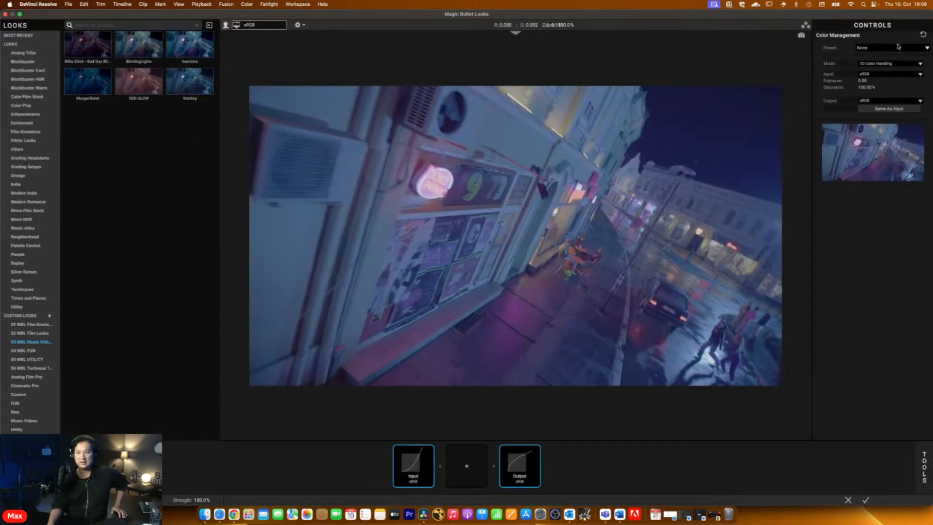
click(898, 48)
click(870, 141)
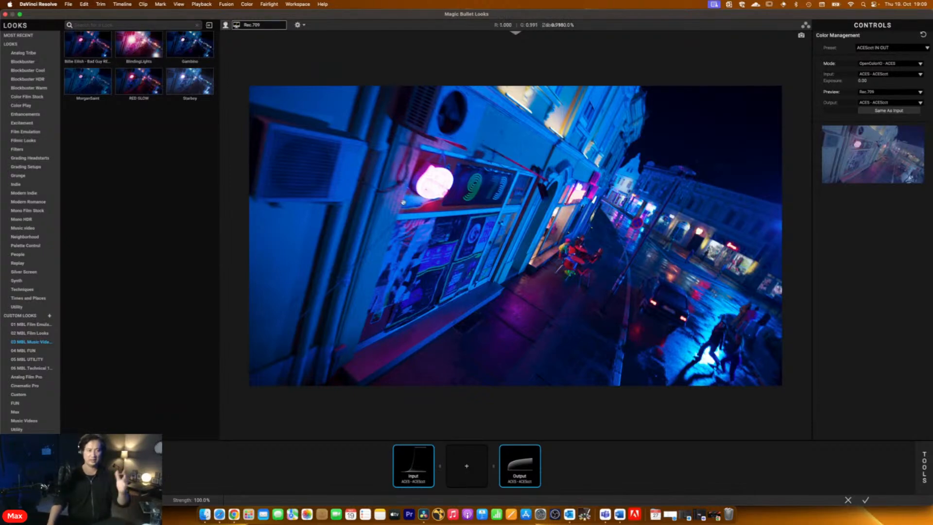
Apply the RED Glow look from the 04 MBL FUN custom looks and set the Looks effect strength to 15
click(25, 350)
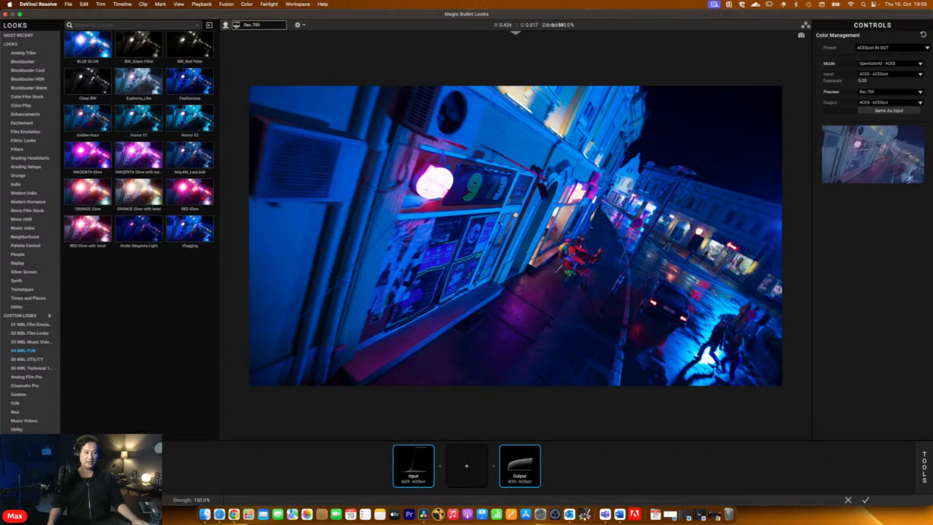
click(197, 196)
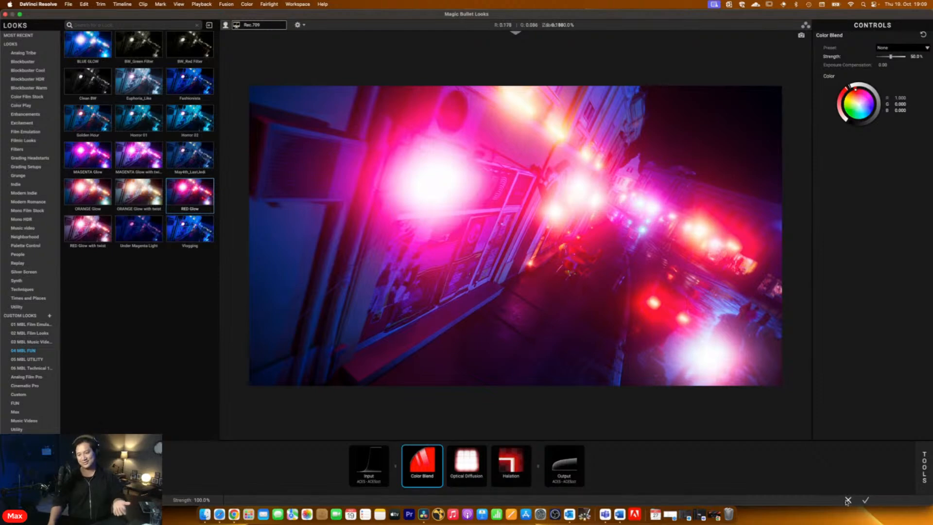
click(866, 499)
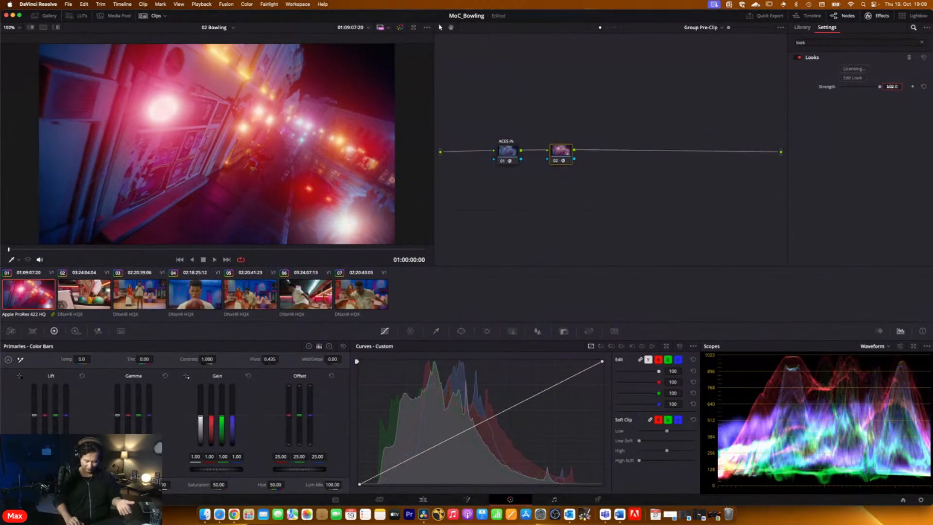
text(75)
key(Return)
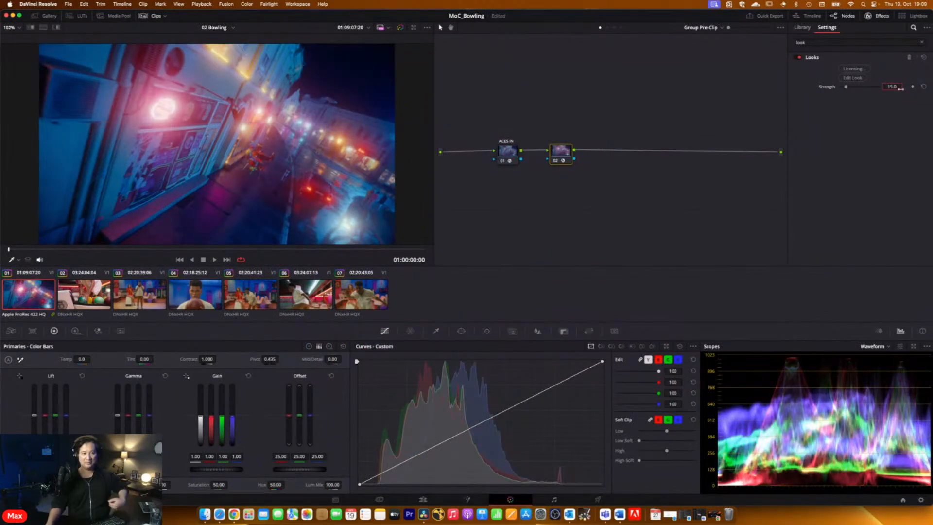
Compare clip 01 with the Looks node disabled and enabled, check it against clip 03, and return to clip 01
click(556, 161)
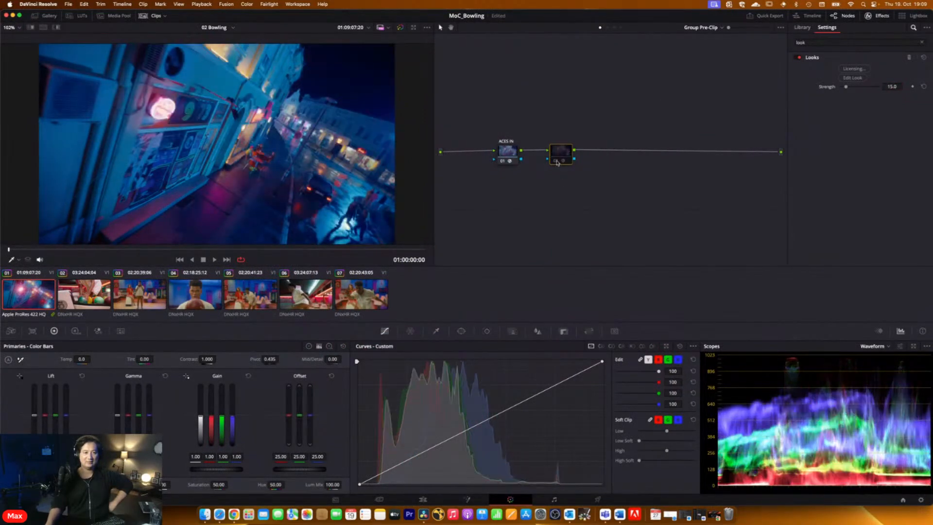
click(555, 161)
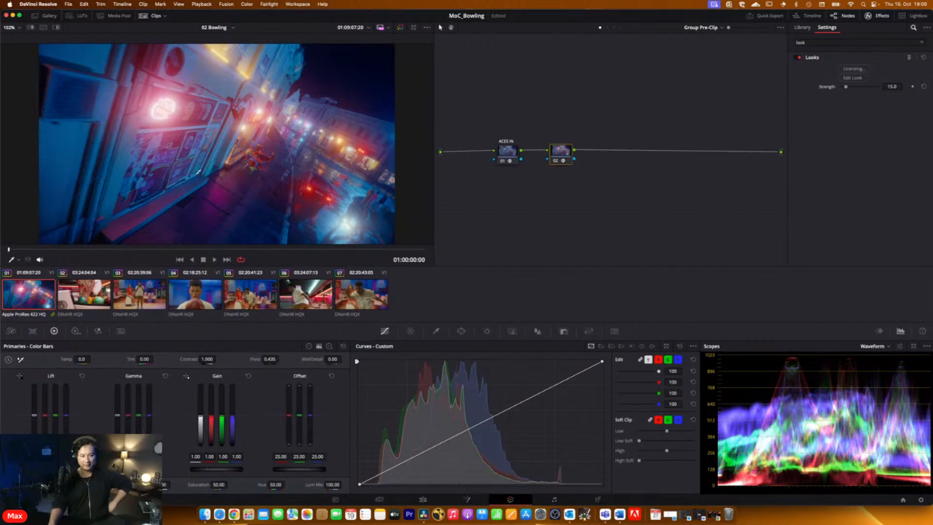
click(133, 295)
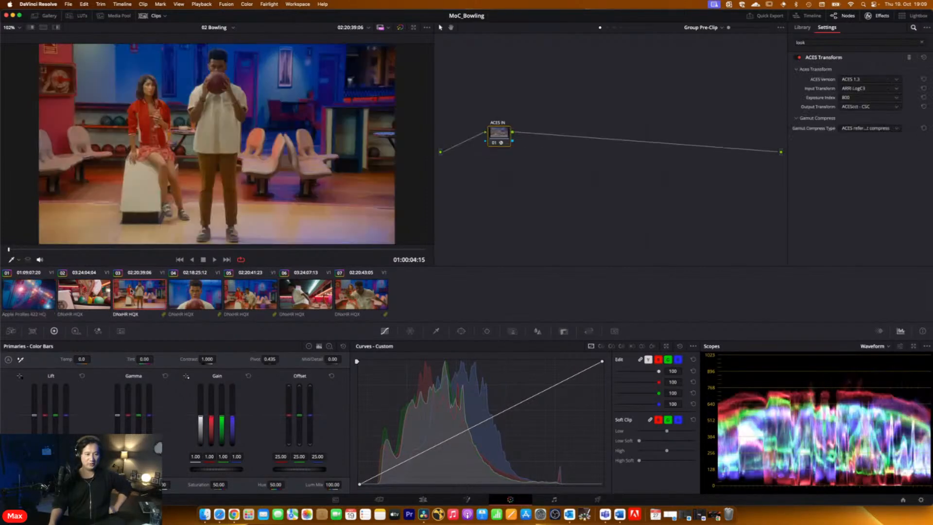
click(36, 302)
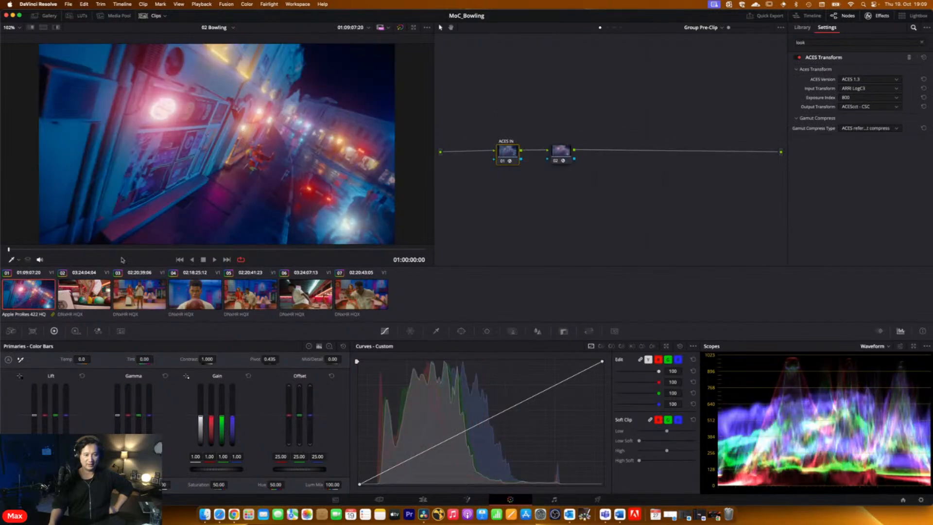
In clip 01's clip-level node graph, set the CON node's contrast to 0.75
click(607, 28)
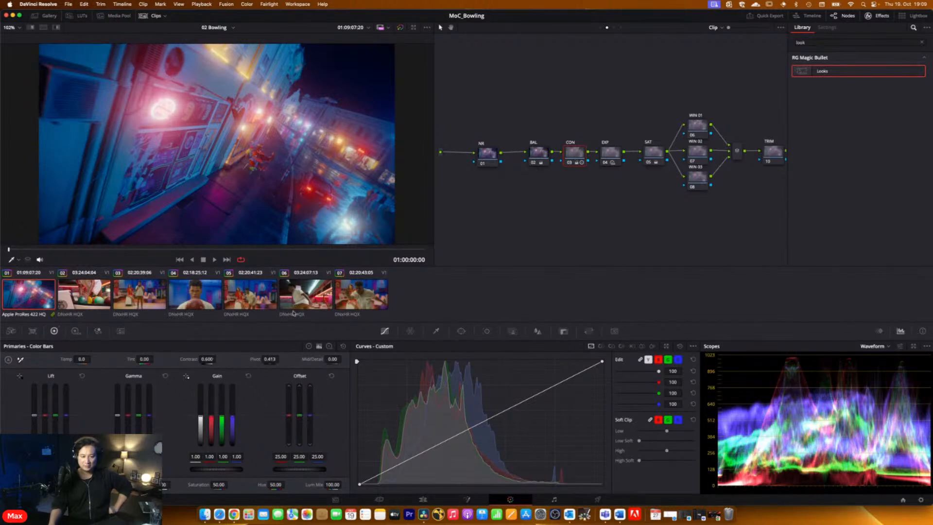
double_click(207, 359)
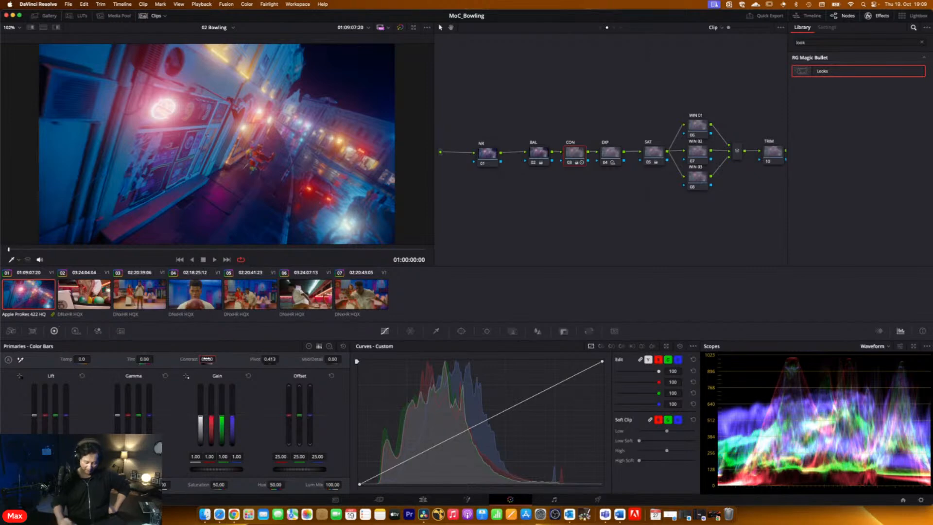
text(0.75)
key(Return)
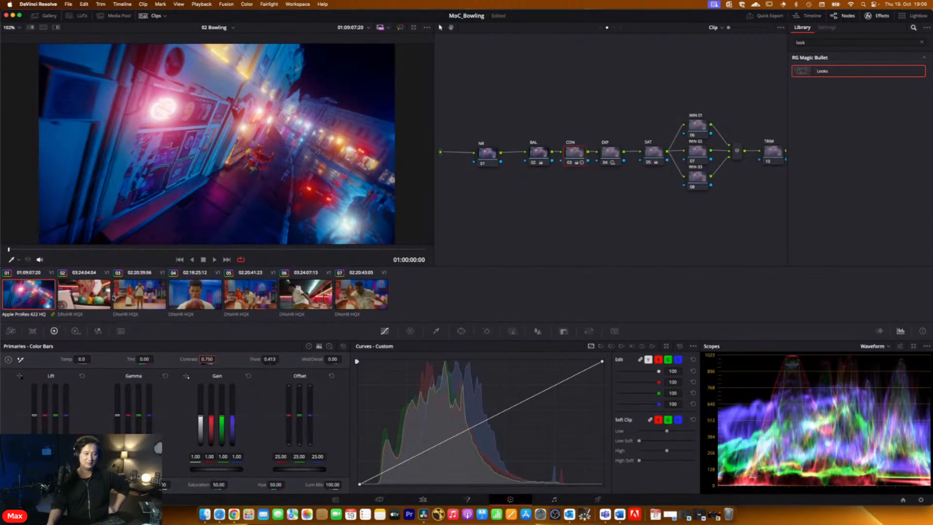
Compare the grade of clip 01 with clip 03, and clip 03 with clip 04, ending on clip 03
click(126, 294)
click(43, 295)
click(136, 295)
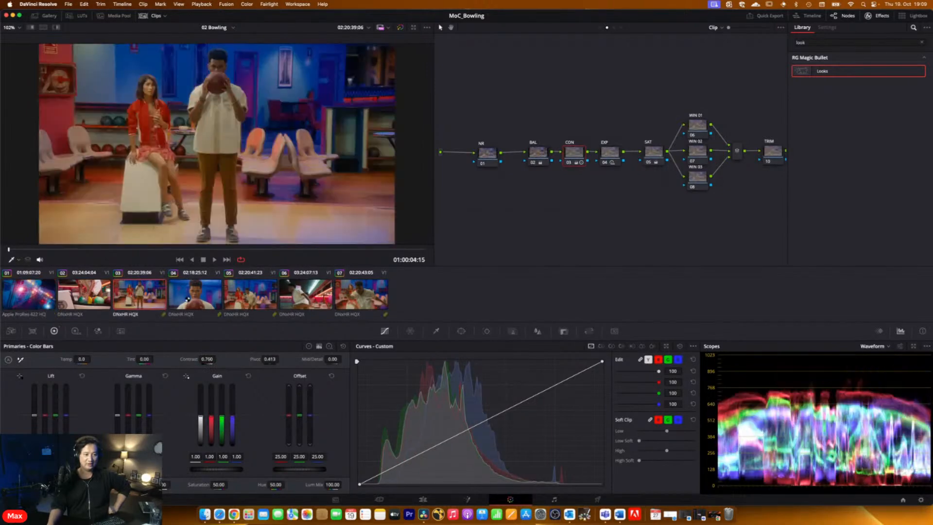
click(187, 299)
click(145, 297)
click(200, 302)
click(151, 297)
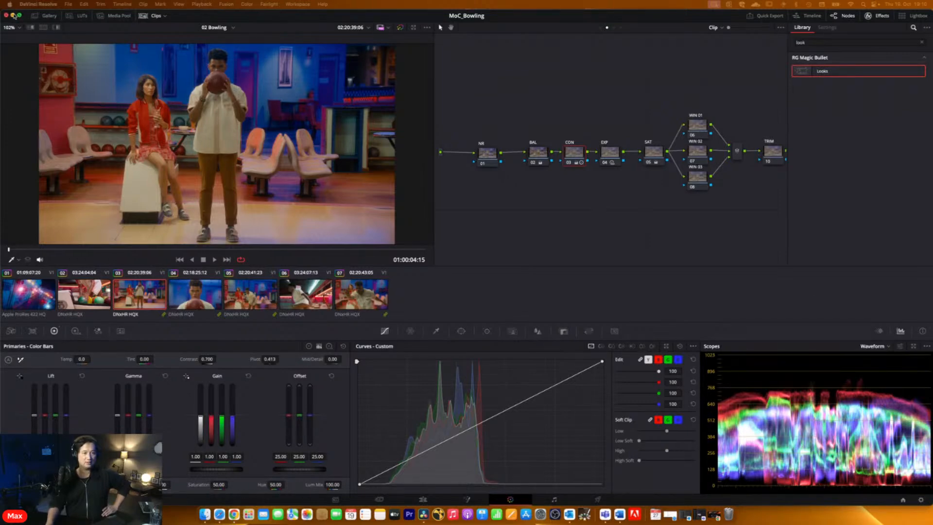
Minimize DaVinci Resolve, switch to Chrome and show the Maxon #AskTheTrainer Exclusive Wear page
click(14, 15)
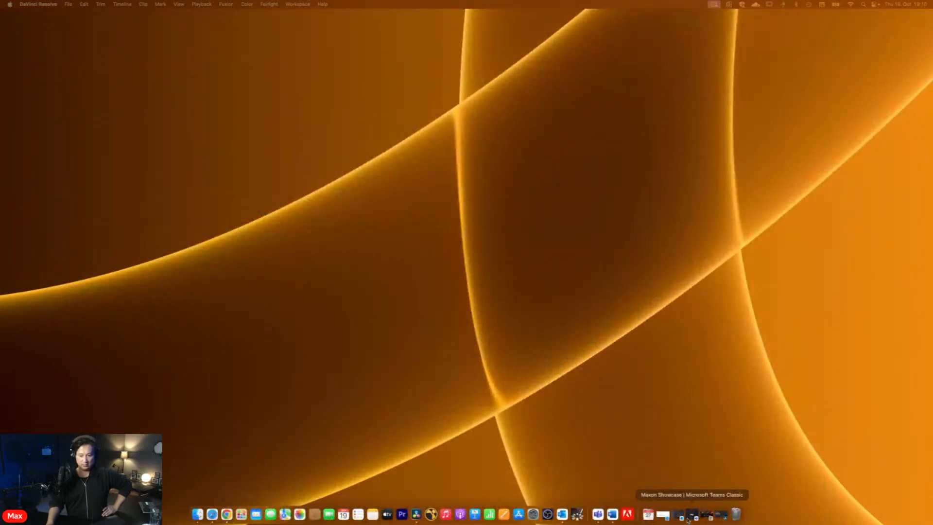
click(710, 516)
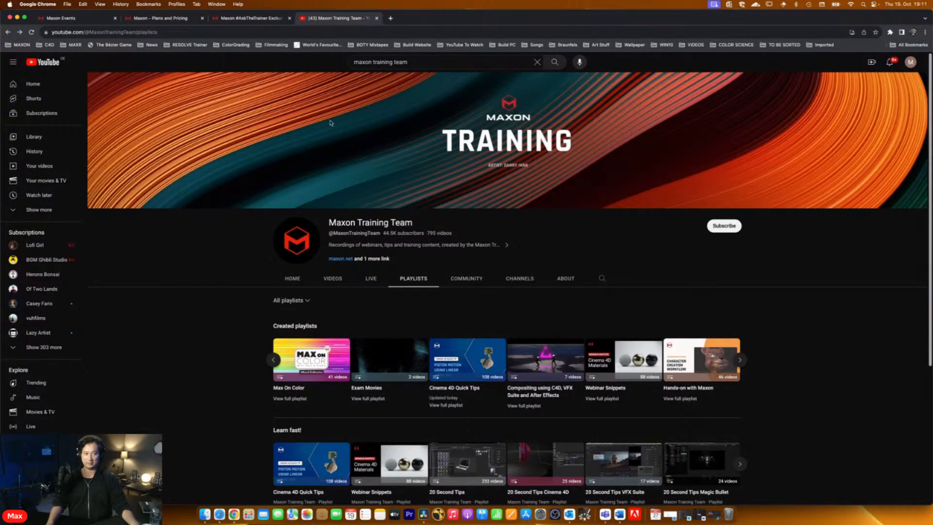
click(226, 19)
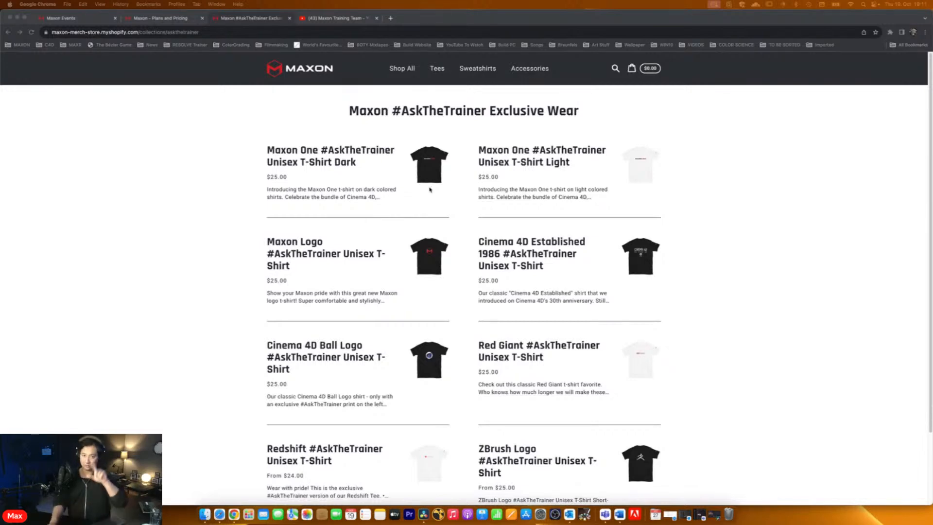
Show Maxon's Plans and Pricing page, reload it through the Buy link and review the product plans
click(136, 18)
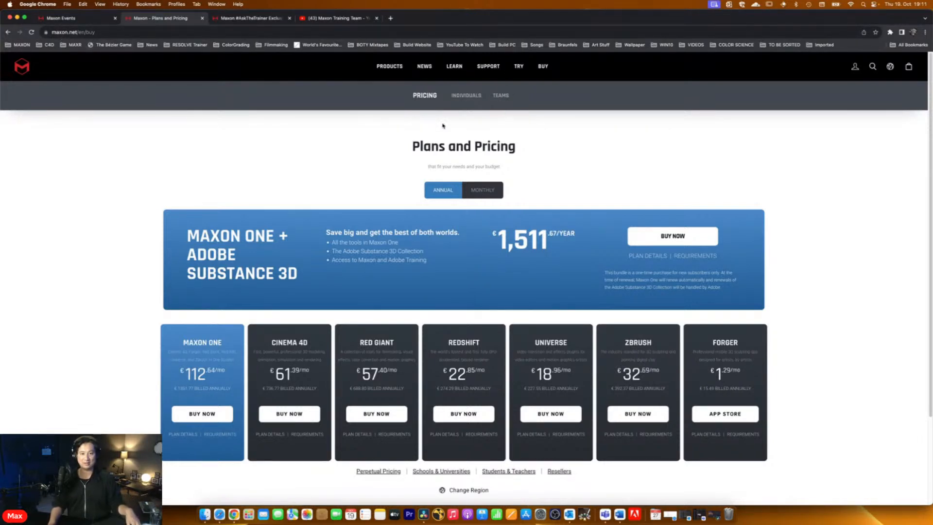
scroll(457, 104, down, 3)
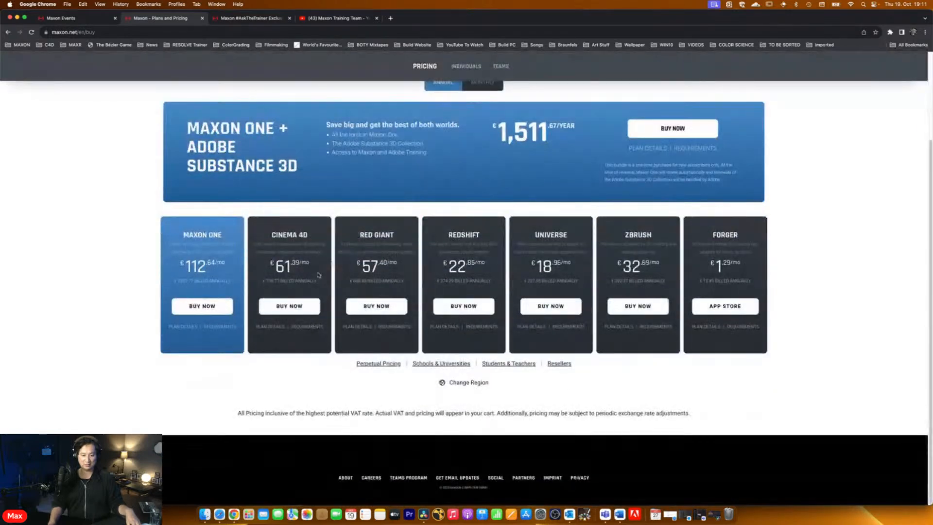
scroll(436, 342, up, 3)
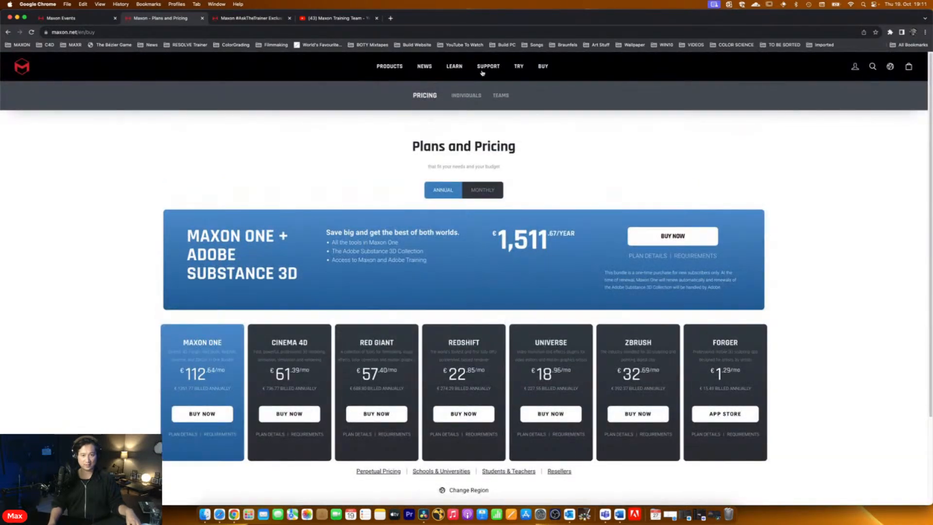
click(544, 66)
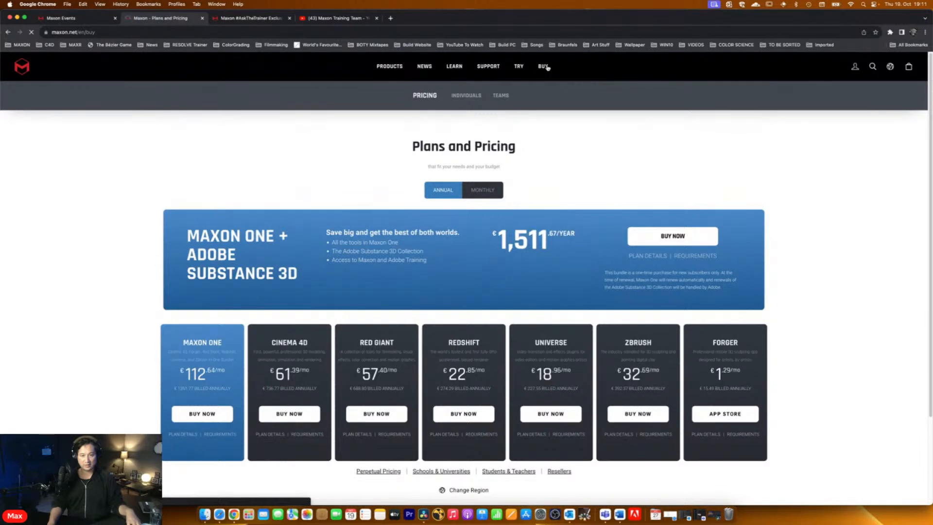
scroll(354, 381, down, 3)
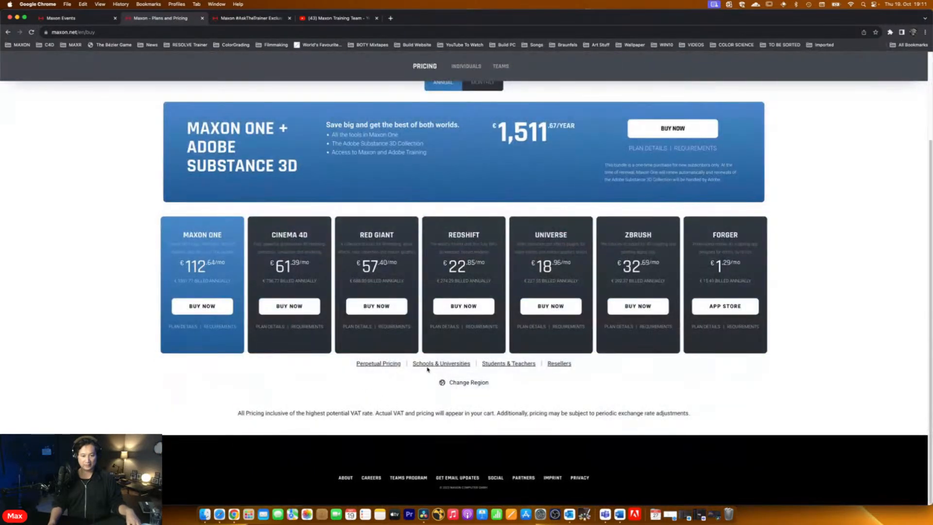
View the Schools & Universities licenses, return to the pricing overview and open the Students & Teachers licenses
click(428, 365)
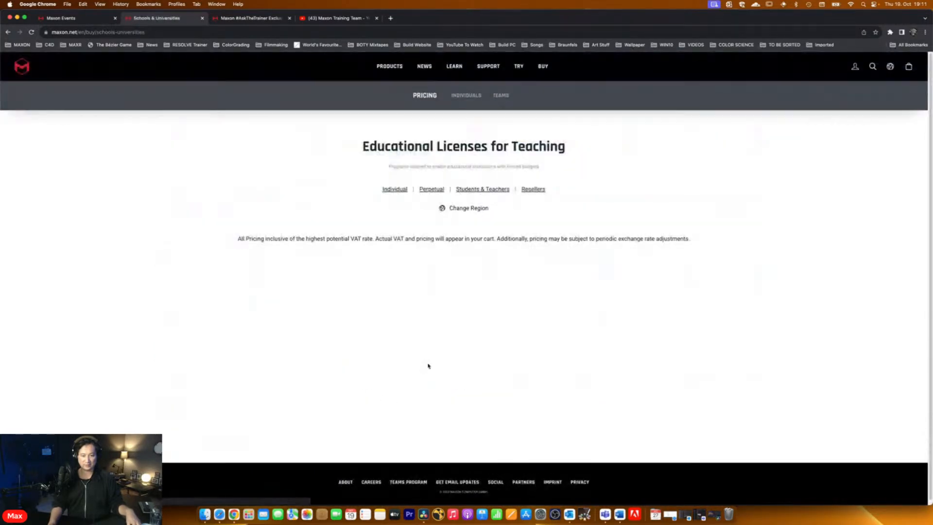
click(7, 33)
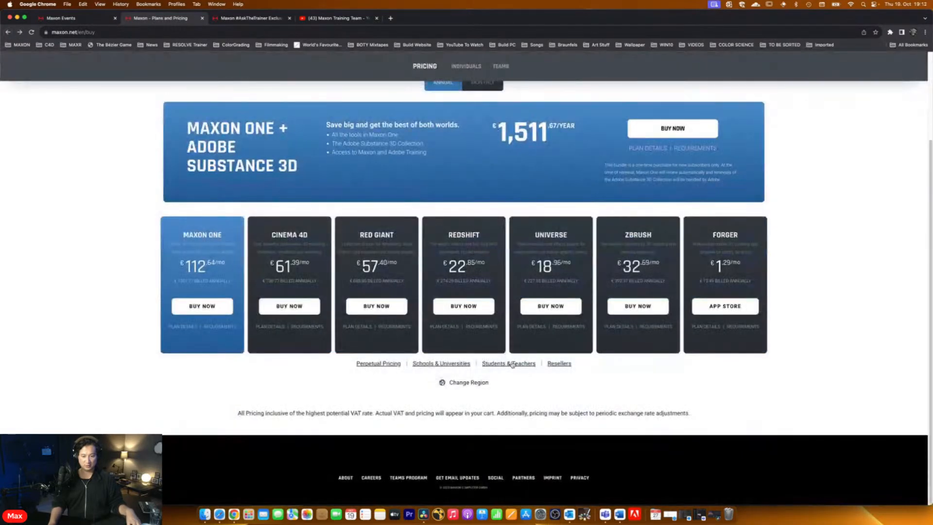
click(512, 364)
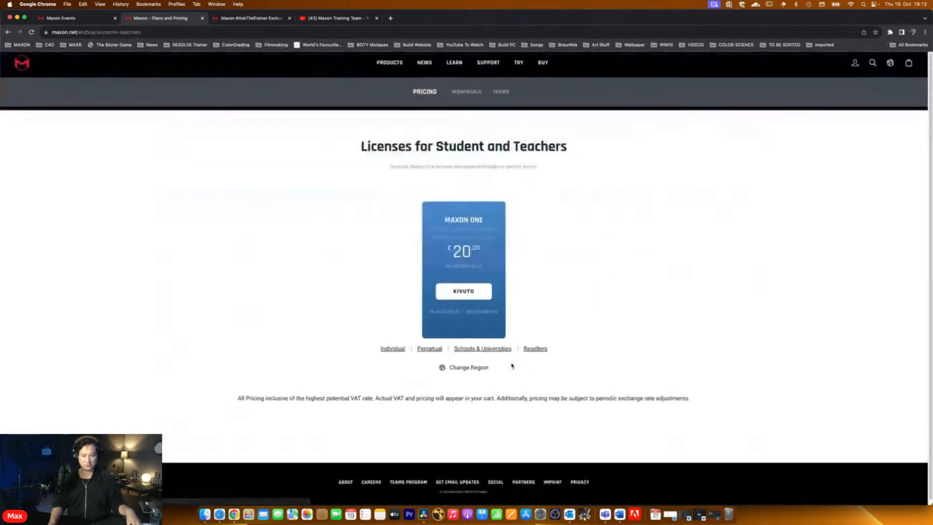